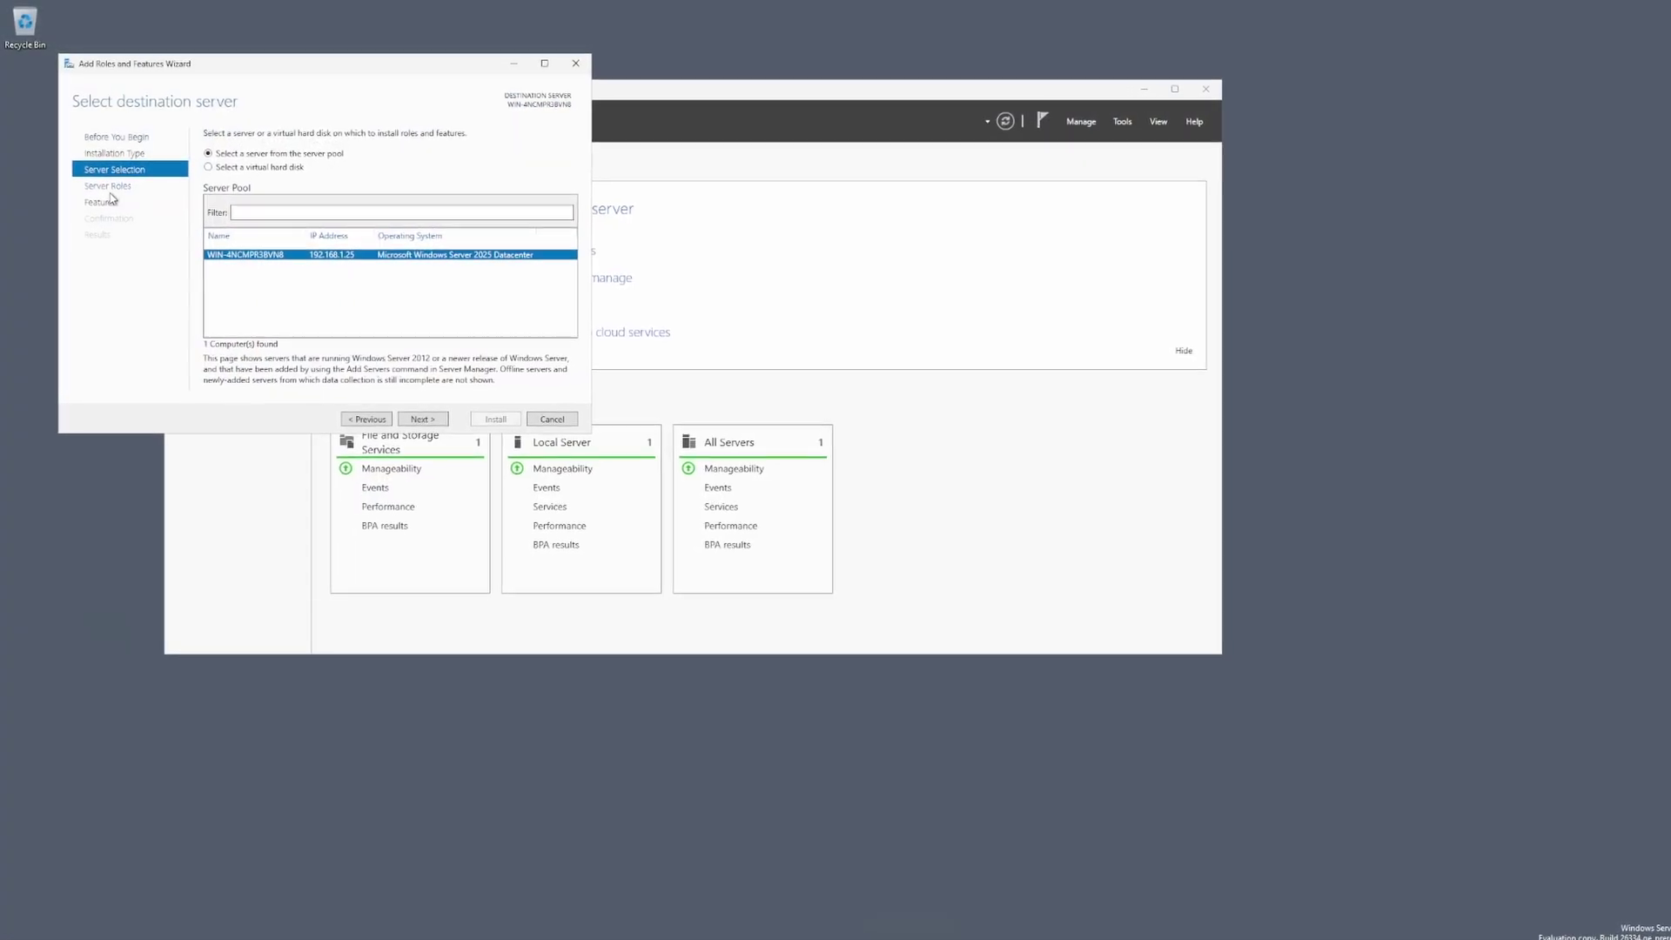
- Tick the DNS Server role, add its required management tools, and continue to Features
{"action": "left_click", "coordinate": [109, 190]}
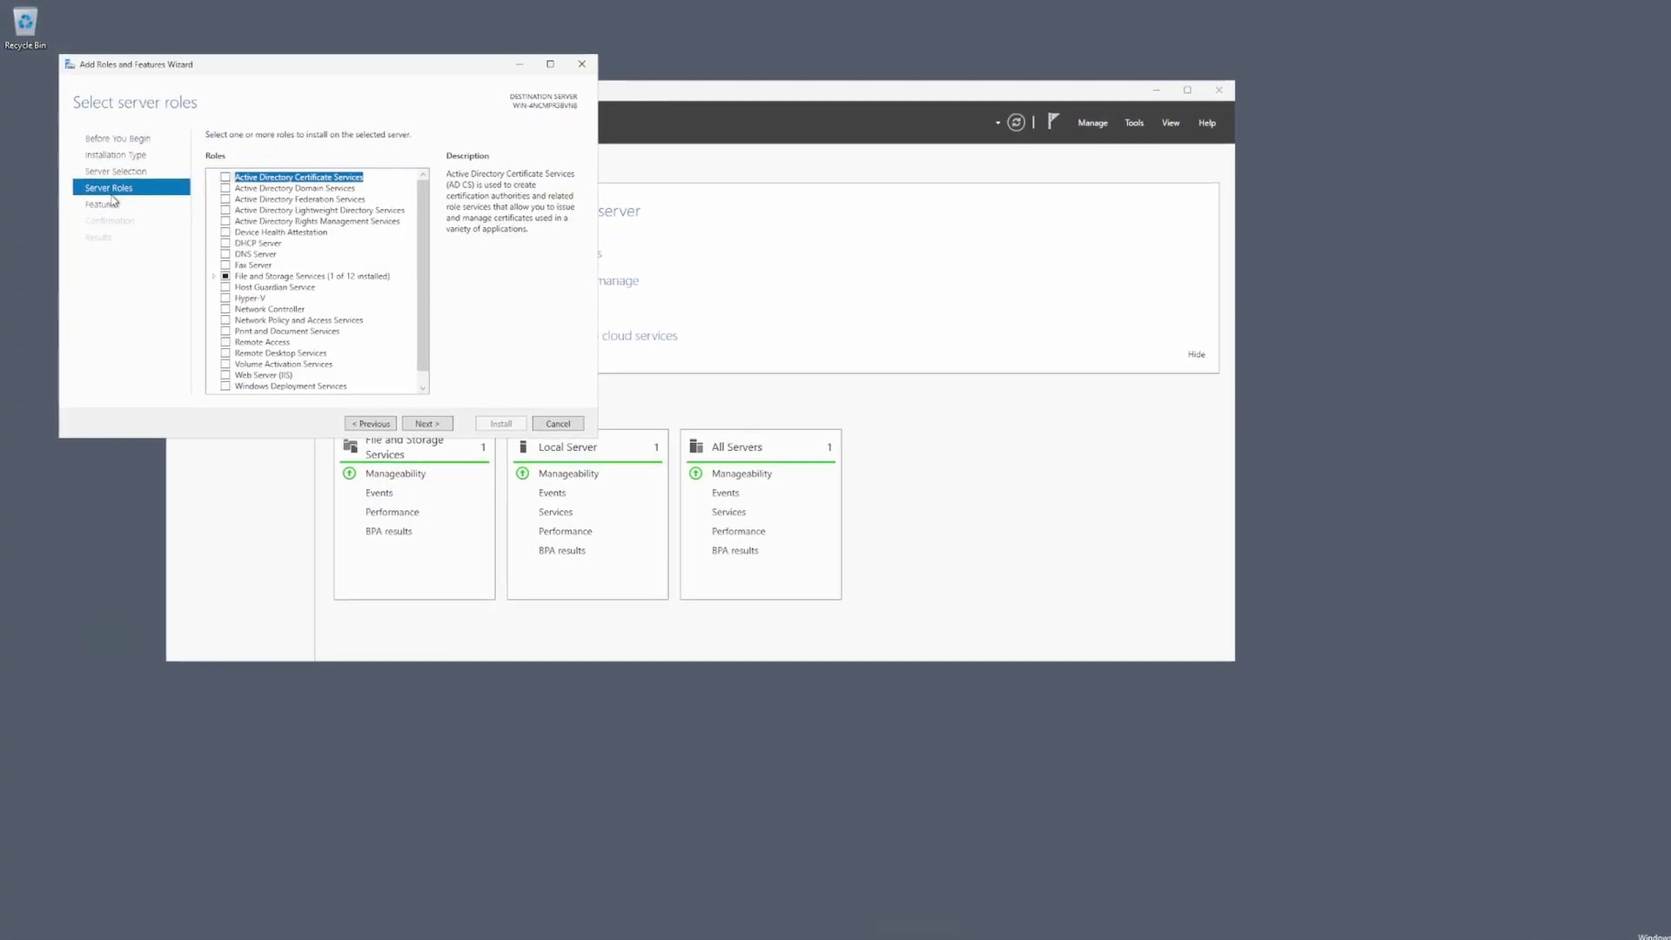
{"action": "left_click", "coordinate": [233, 262]}
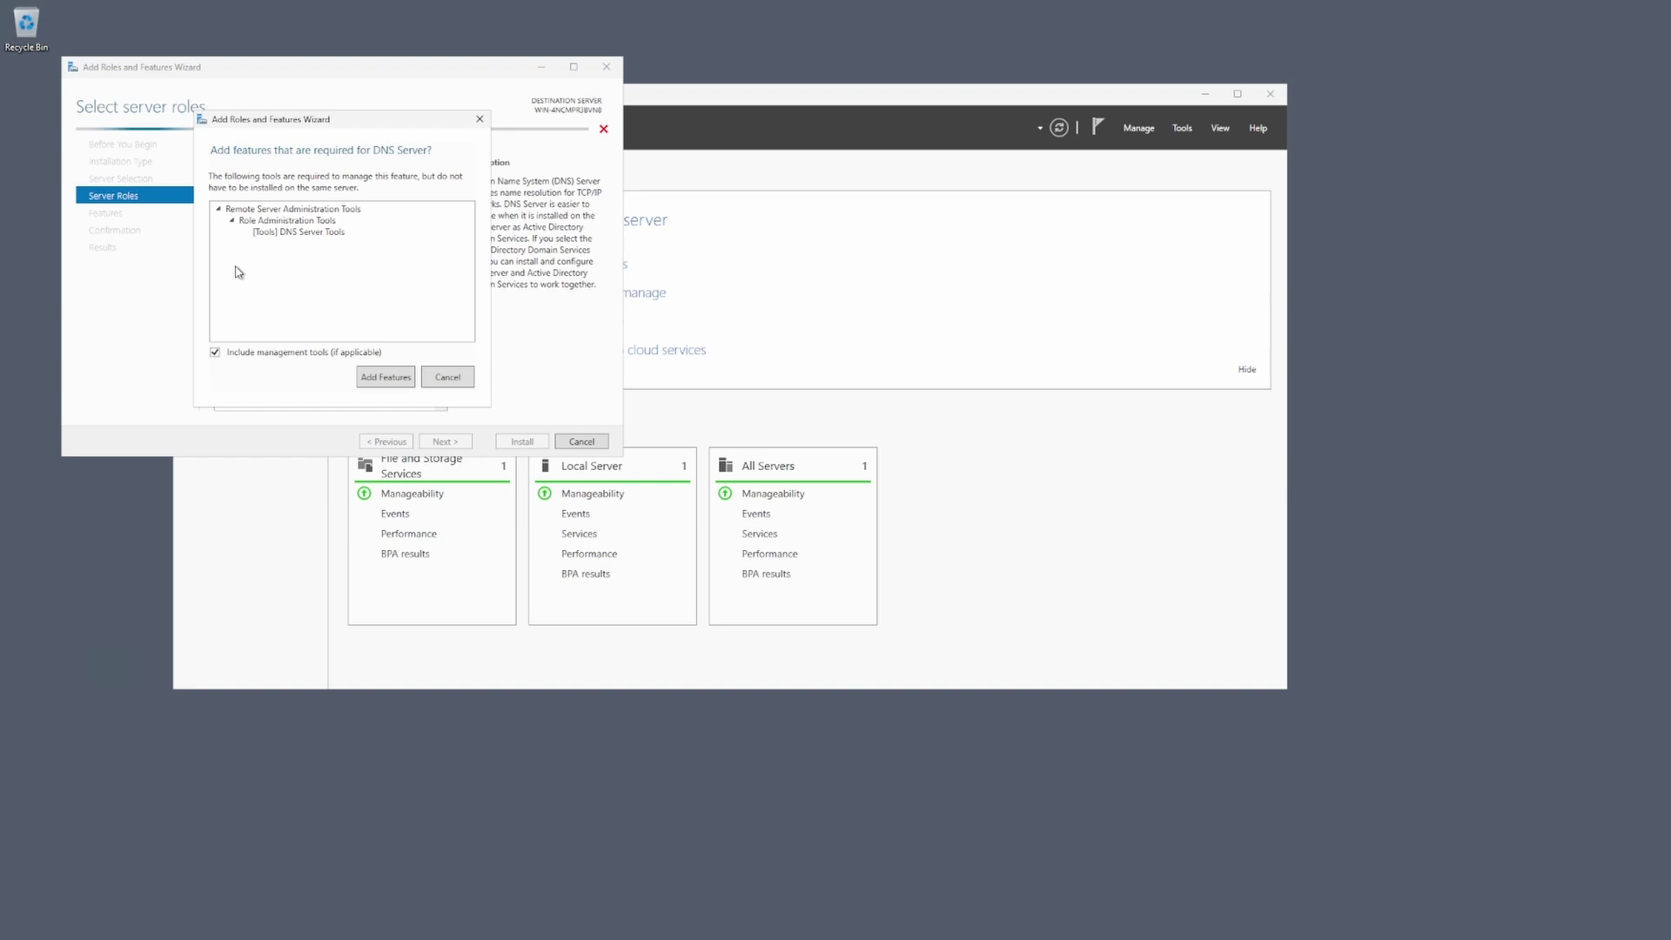
{"action": "left_click", "coordinate": [377, 376]}
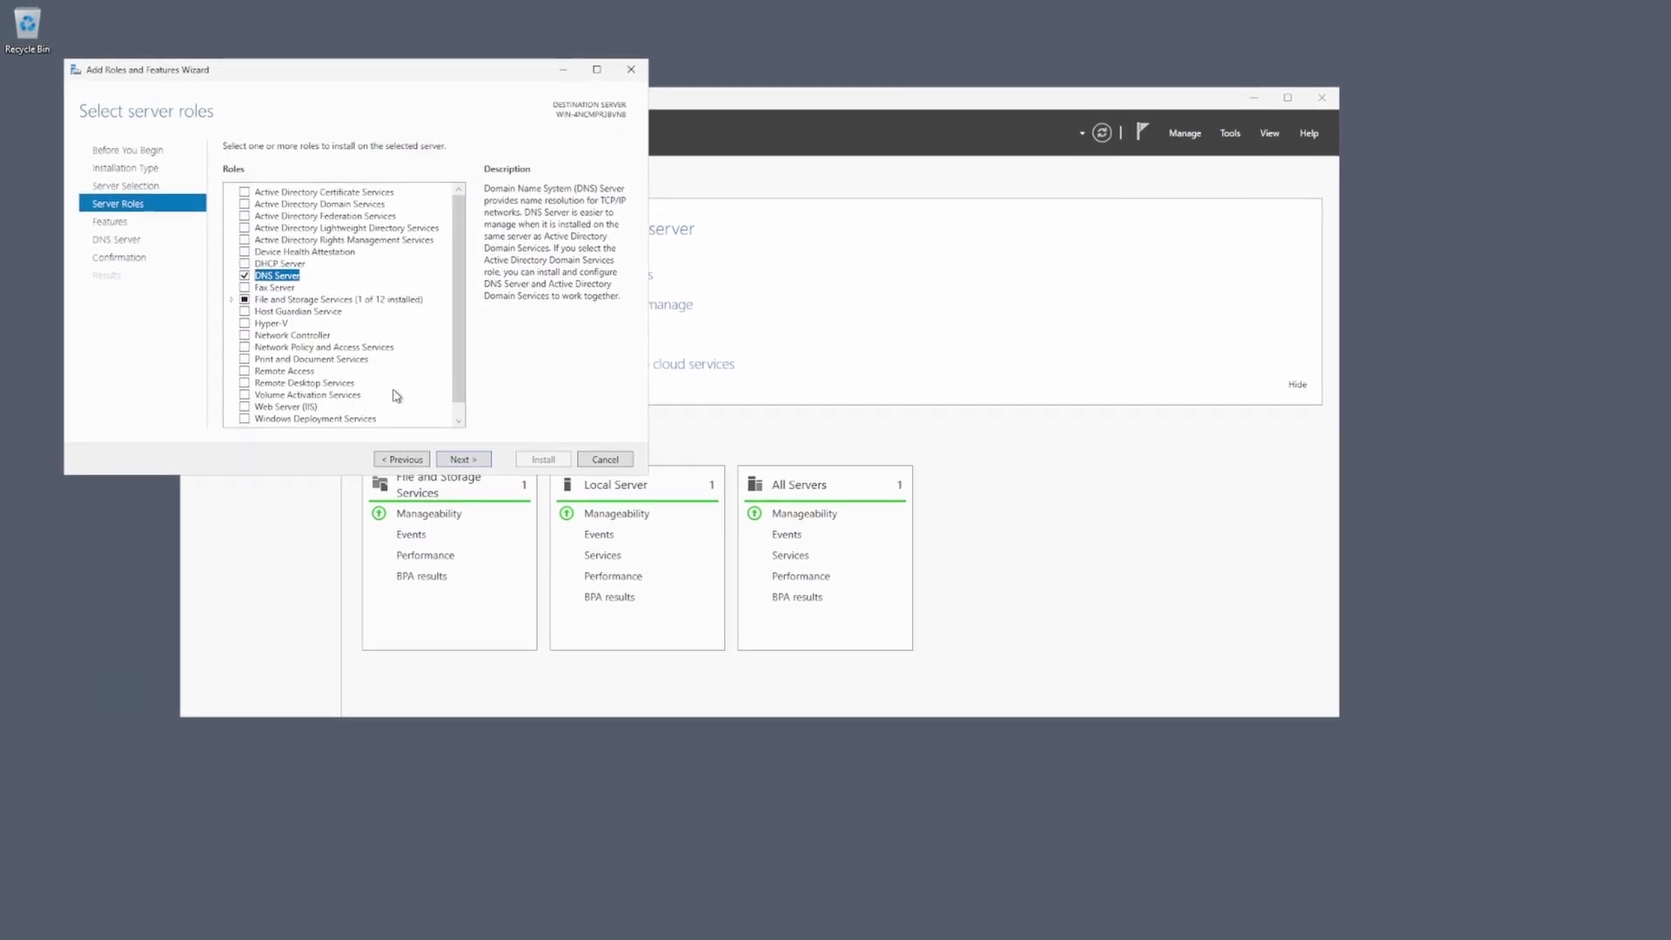
{"action": "left_click", "coordinate": [459, 454]}
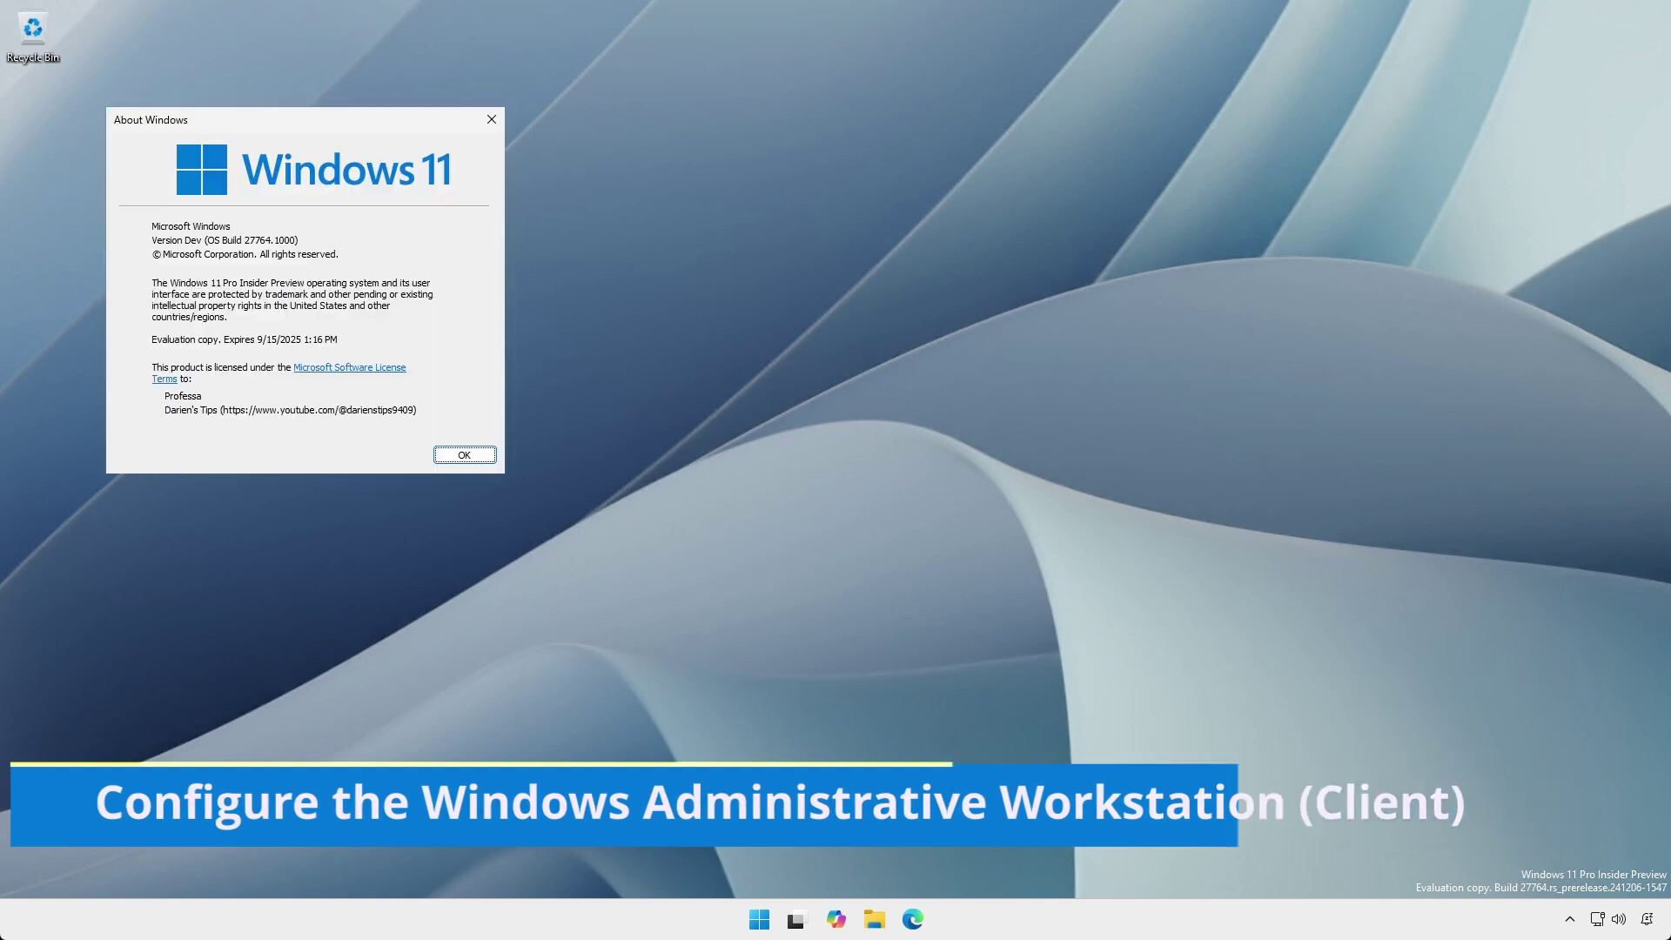
{"action": "key", "text": "Return"}
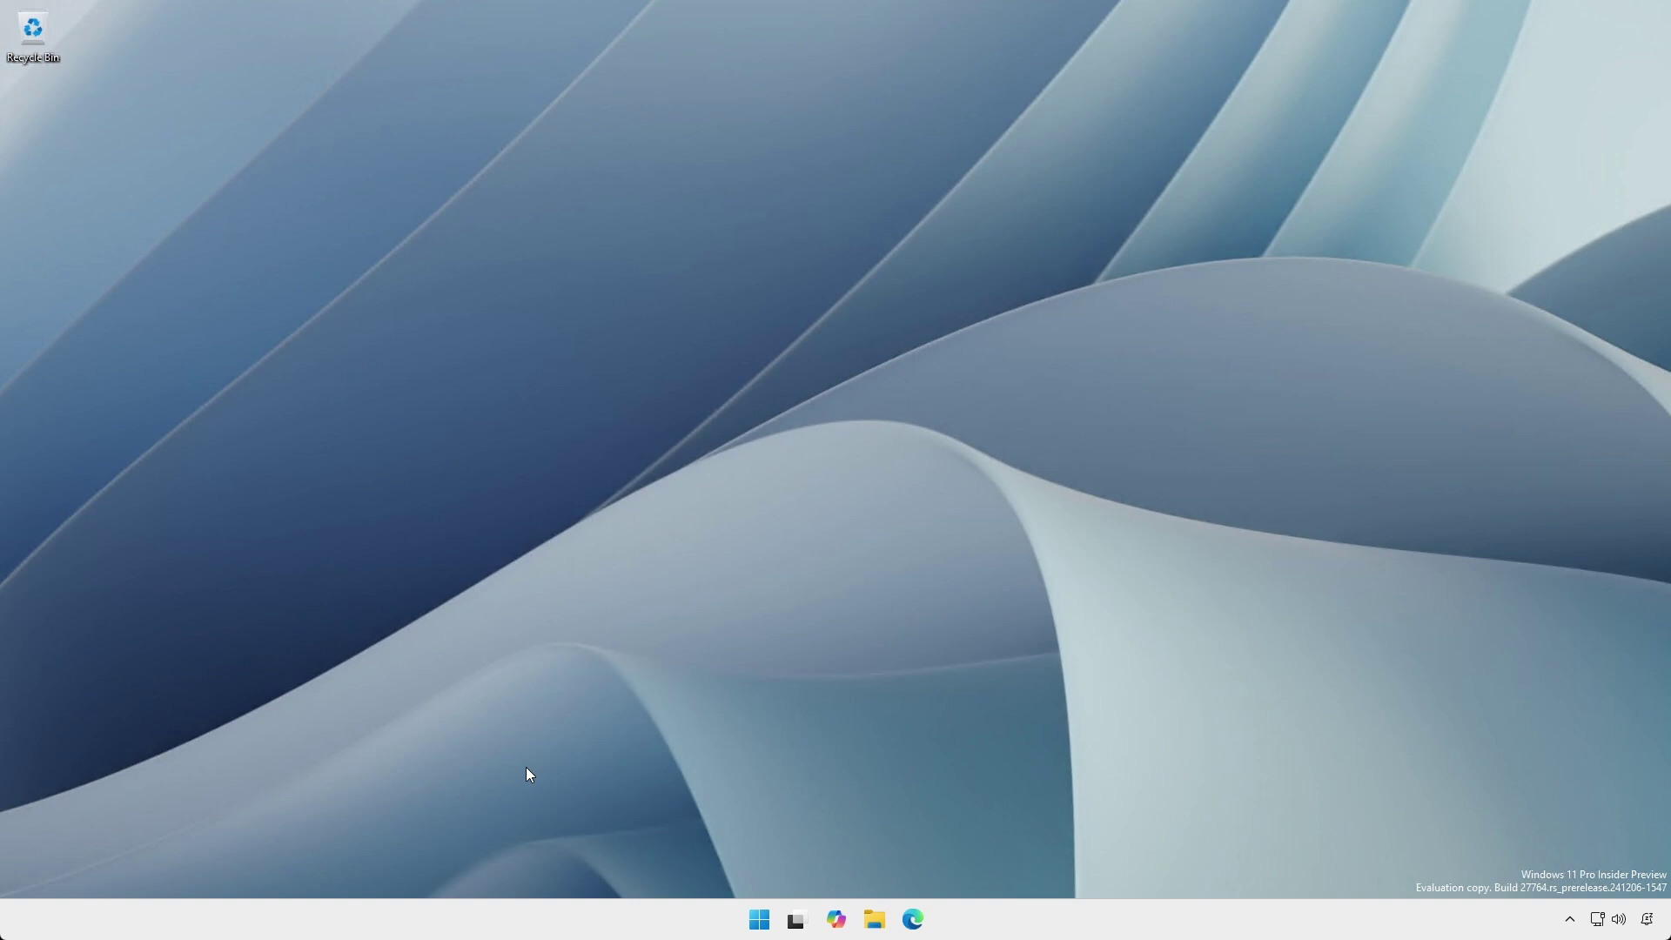
- Open the Ethernet adapter's properties from Advanced network settings
{"action": "right_click", "coordinate": [758, 918]}
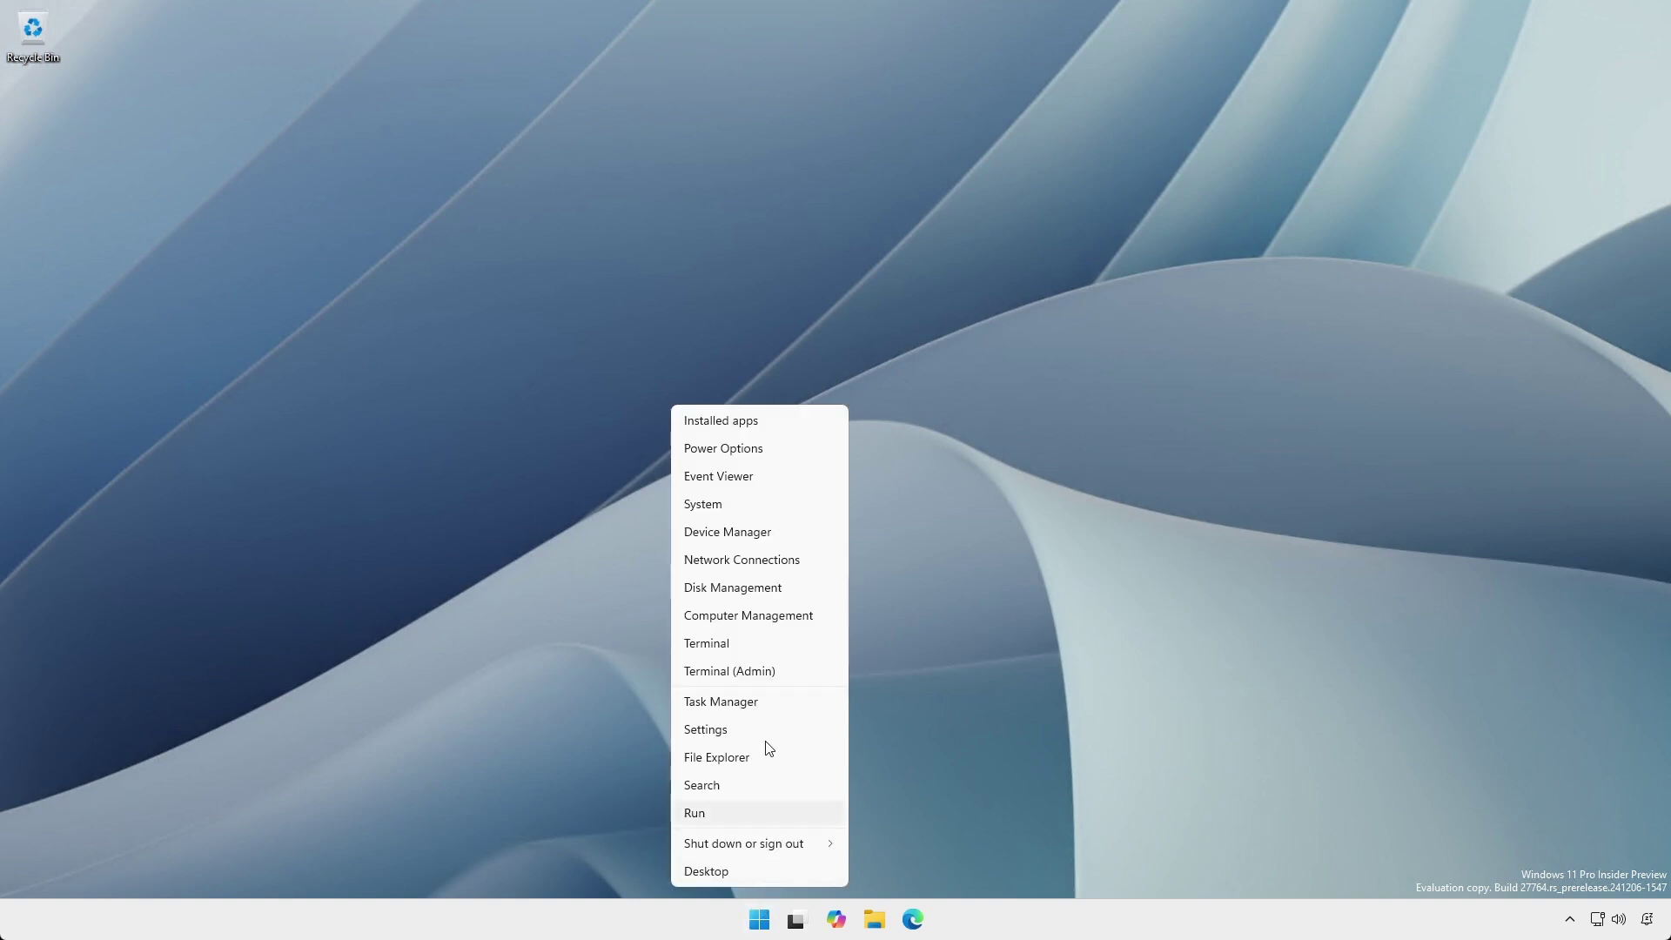
{"action": "left_click", "coordinate": [753, 569]}
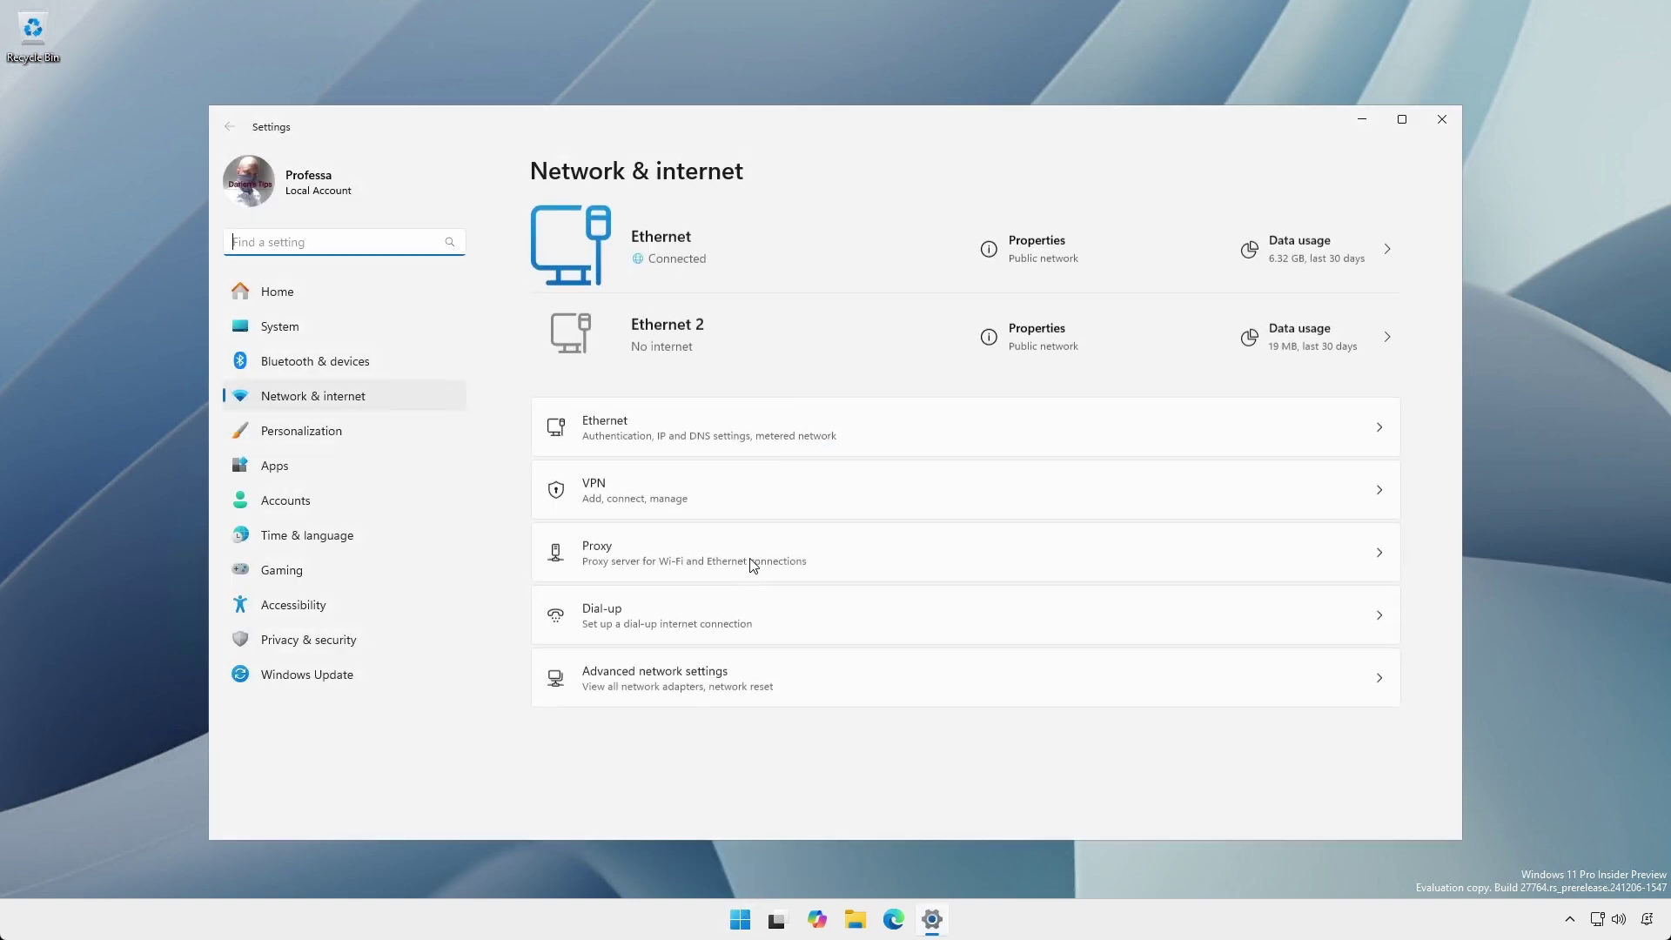
{"action": "left_click", "coordinate": [762, 683]}
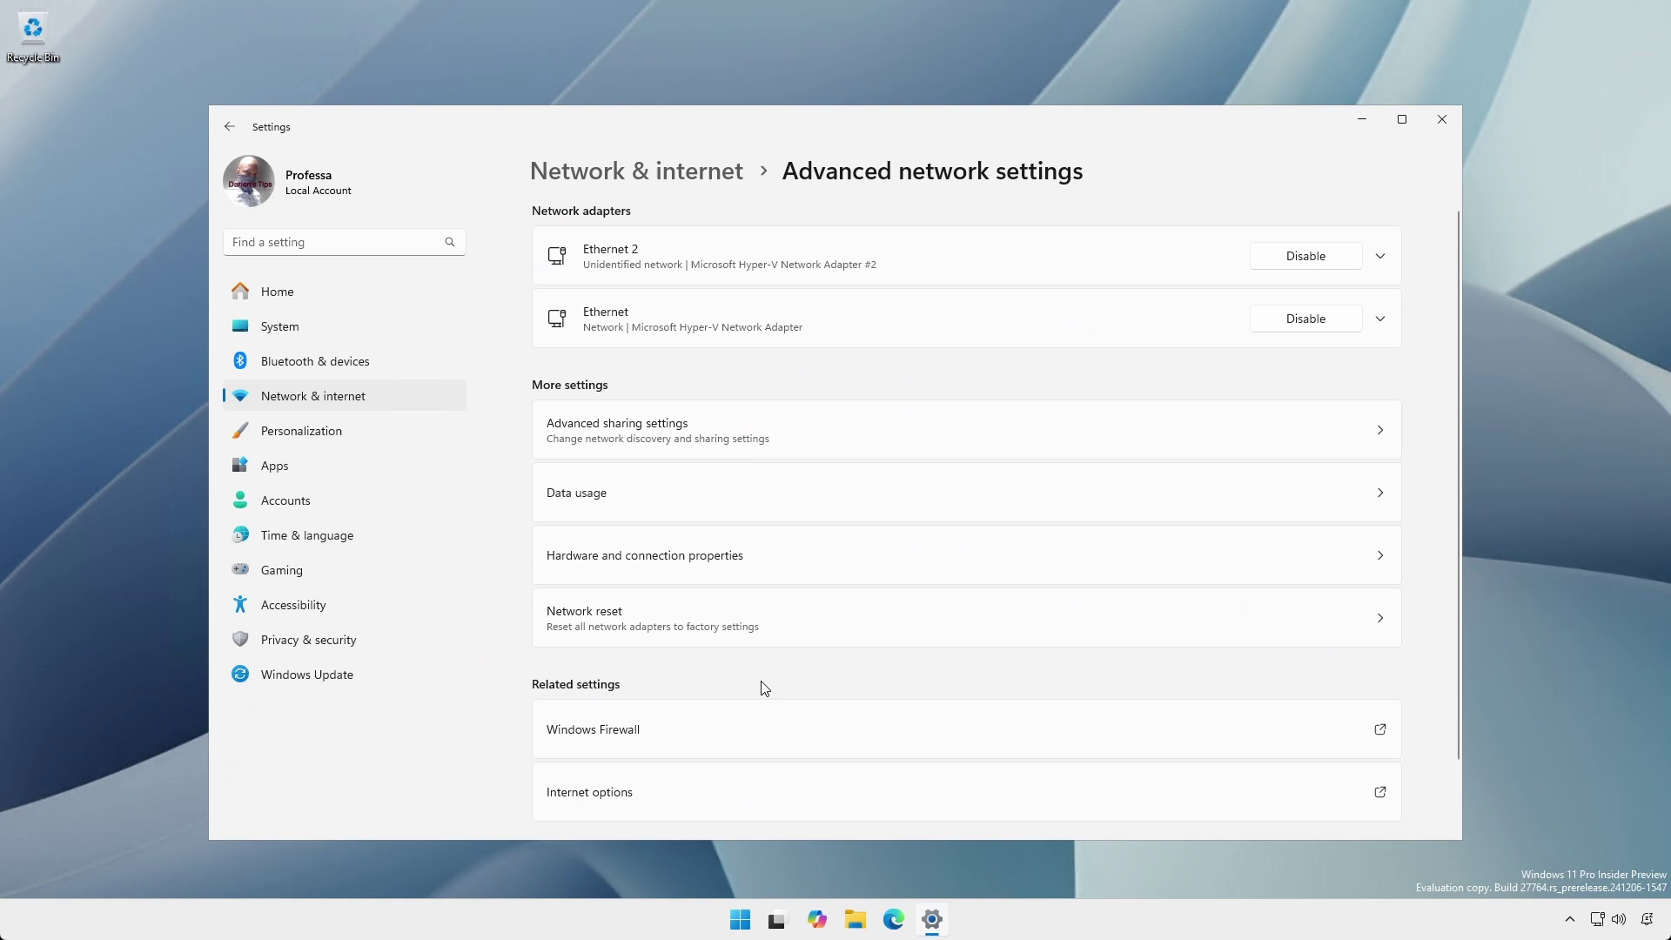
{"action": "left_click", "coordinate": [896, 337]}
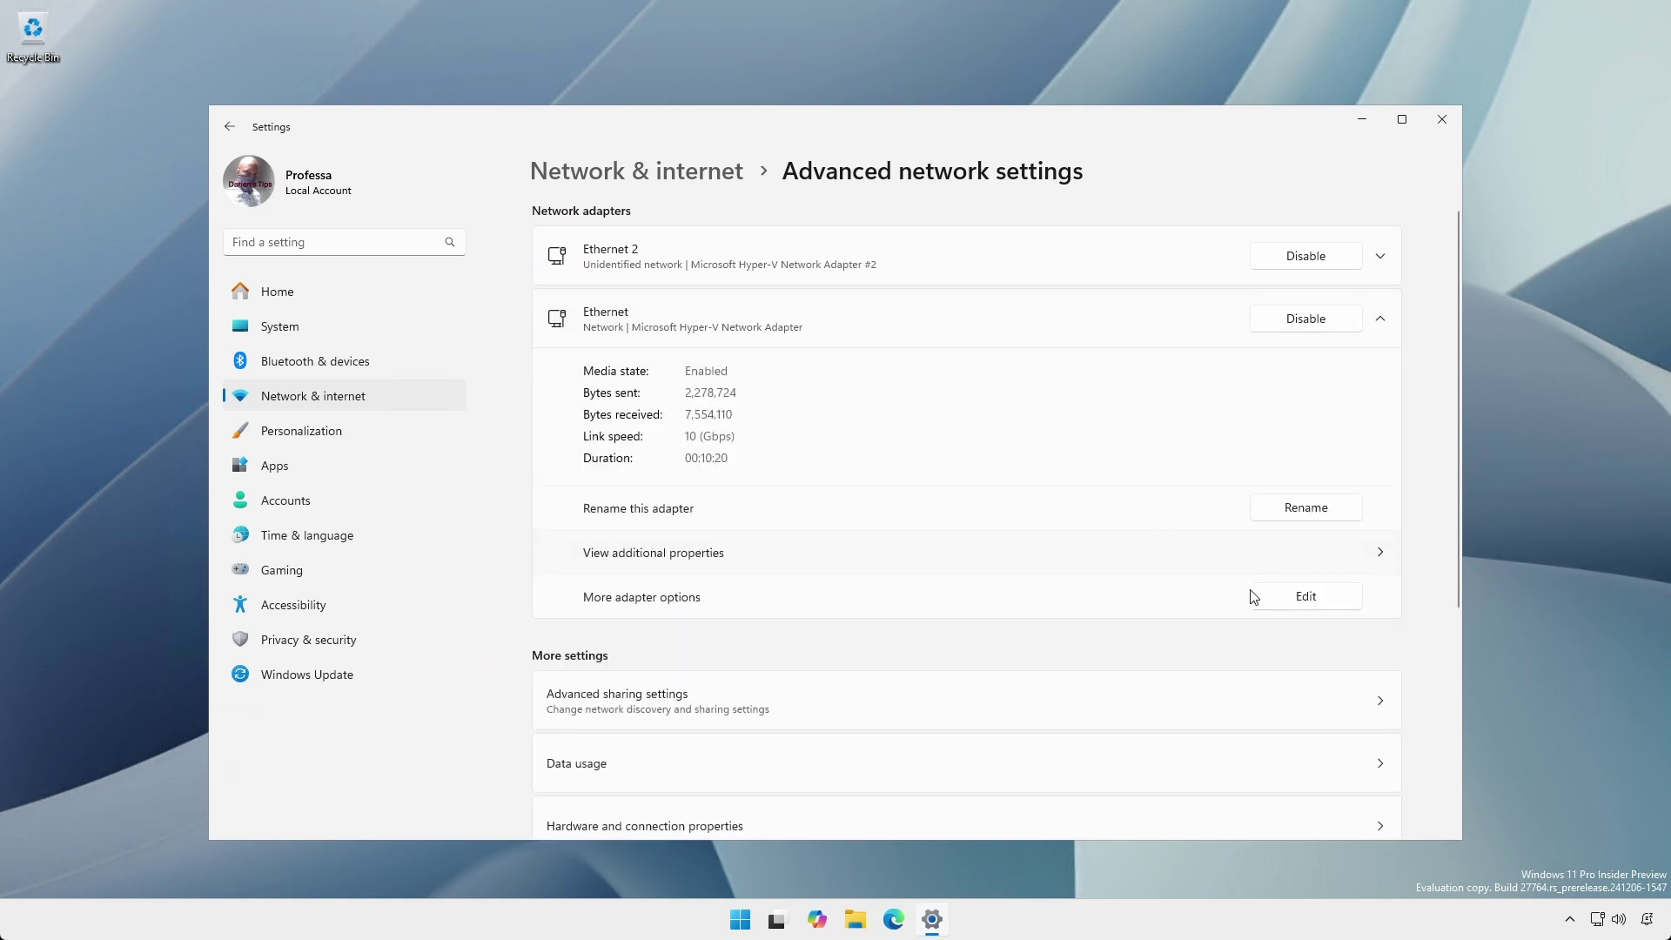
{"action": "left_click", "coordinate": [1272, 607]}
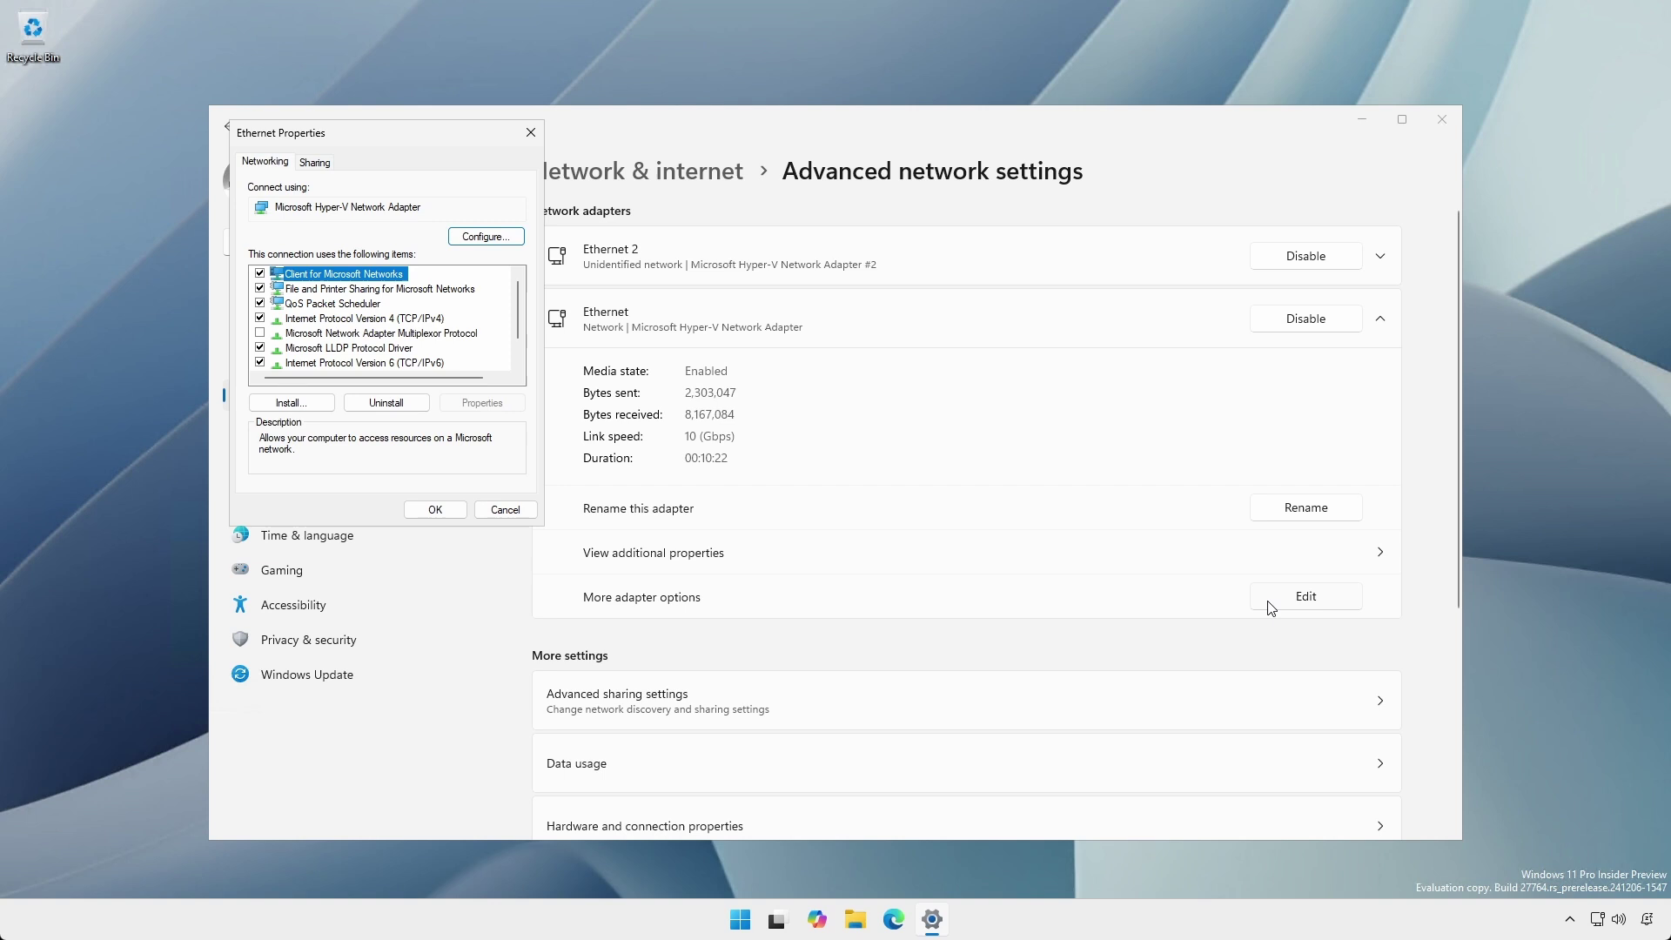
- Enter dariens.tips as the IPv4 connection DNS suffix in advanced TCP/IP settings and confirm
{"action": "left_click", "coordinate": [425, 317]}
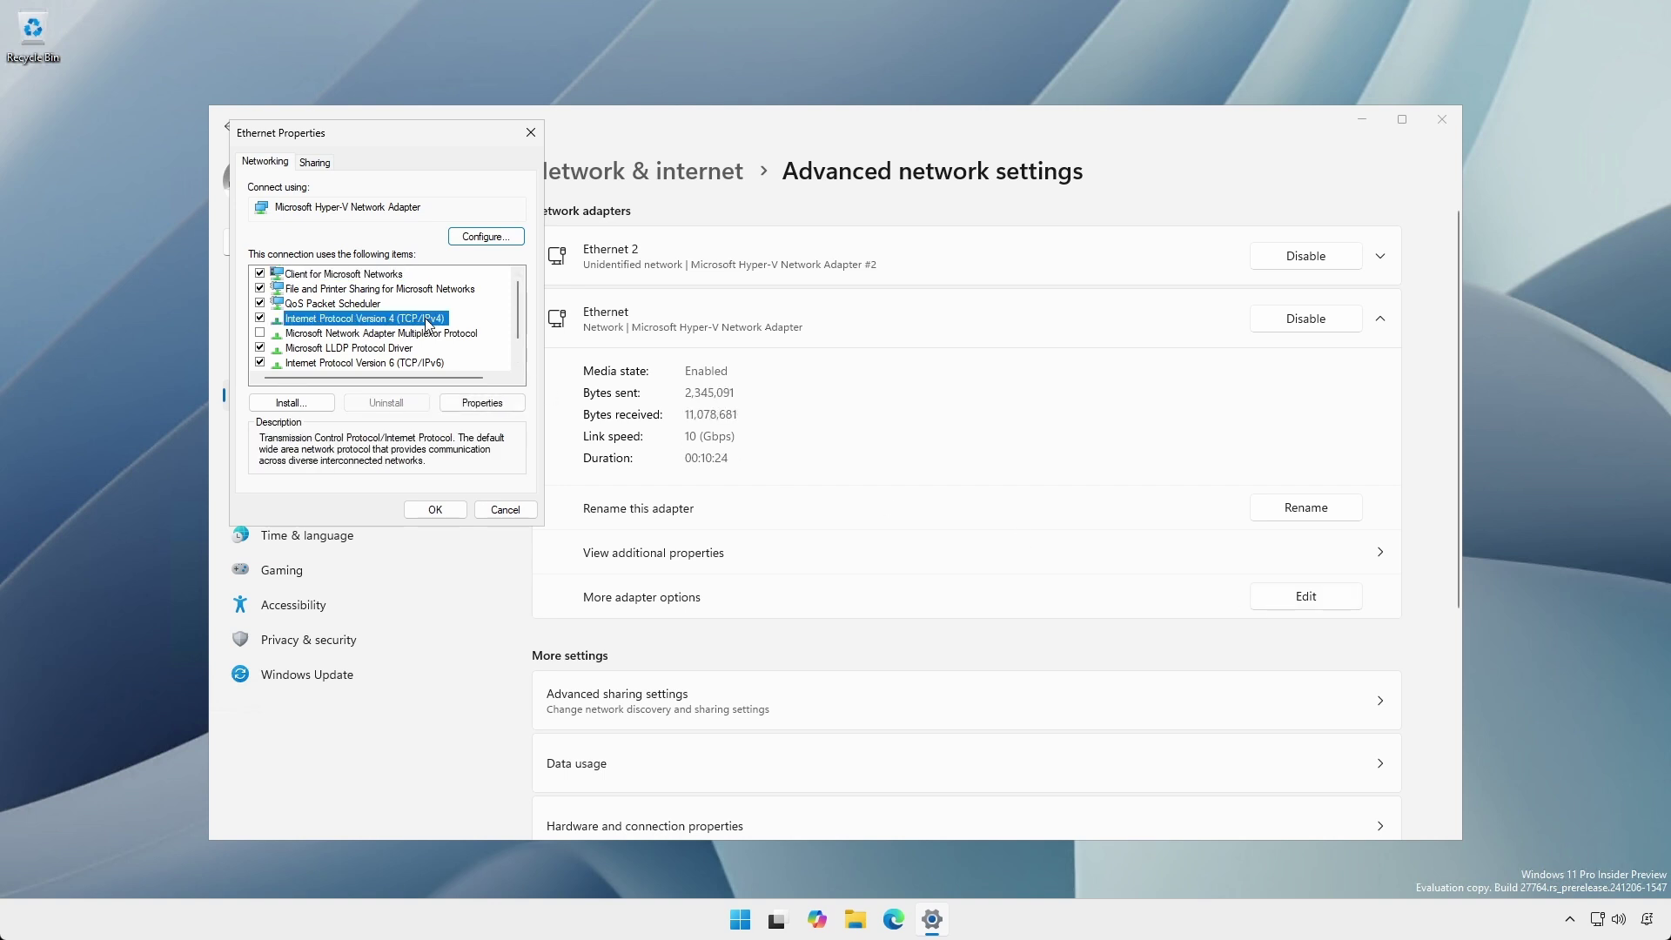
{"action": "left_click", "coordinate": [481, 402]}
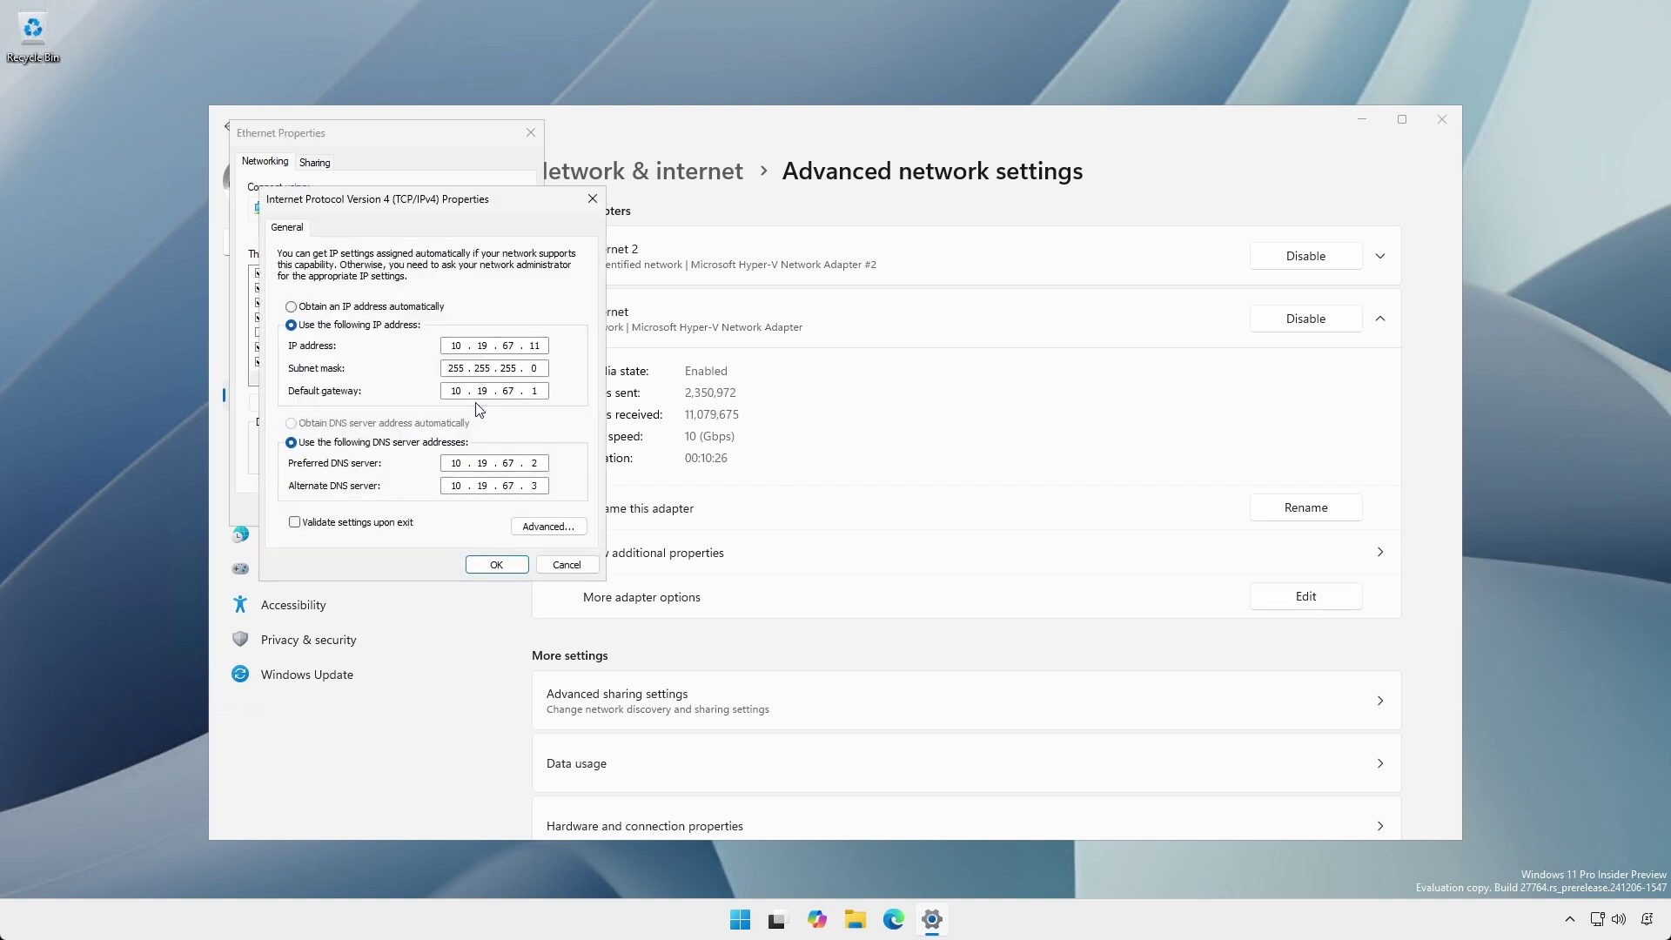
{"action": "left_click", "coordinate": [548, 527]}
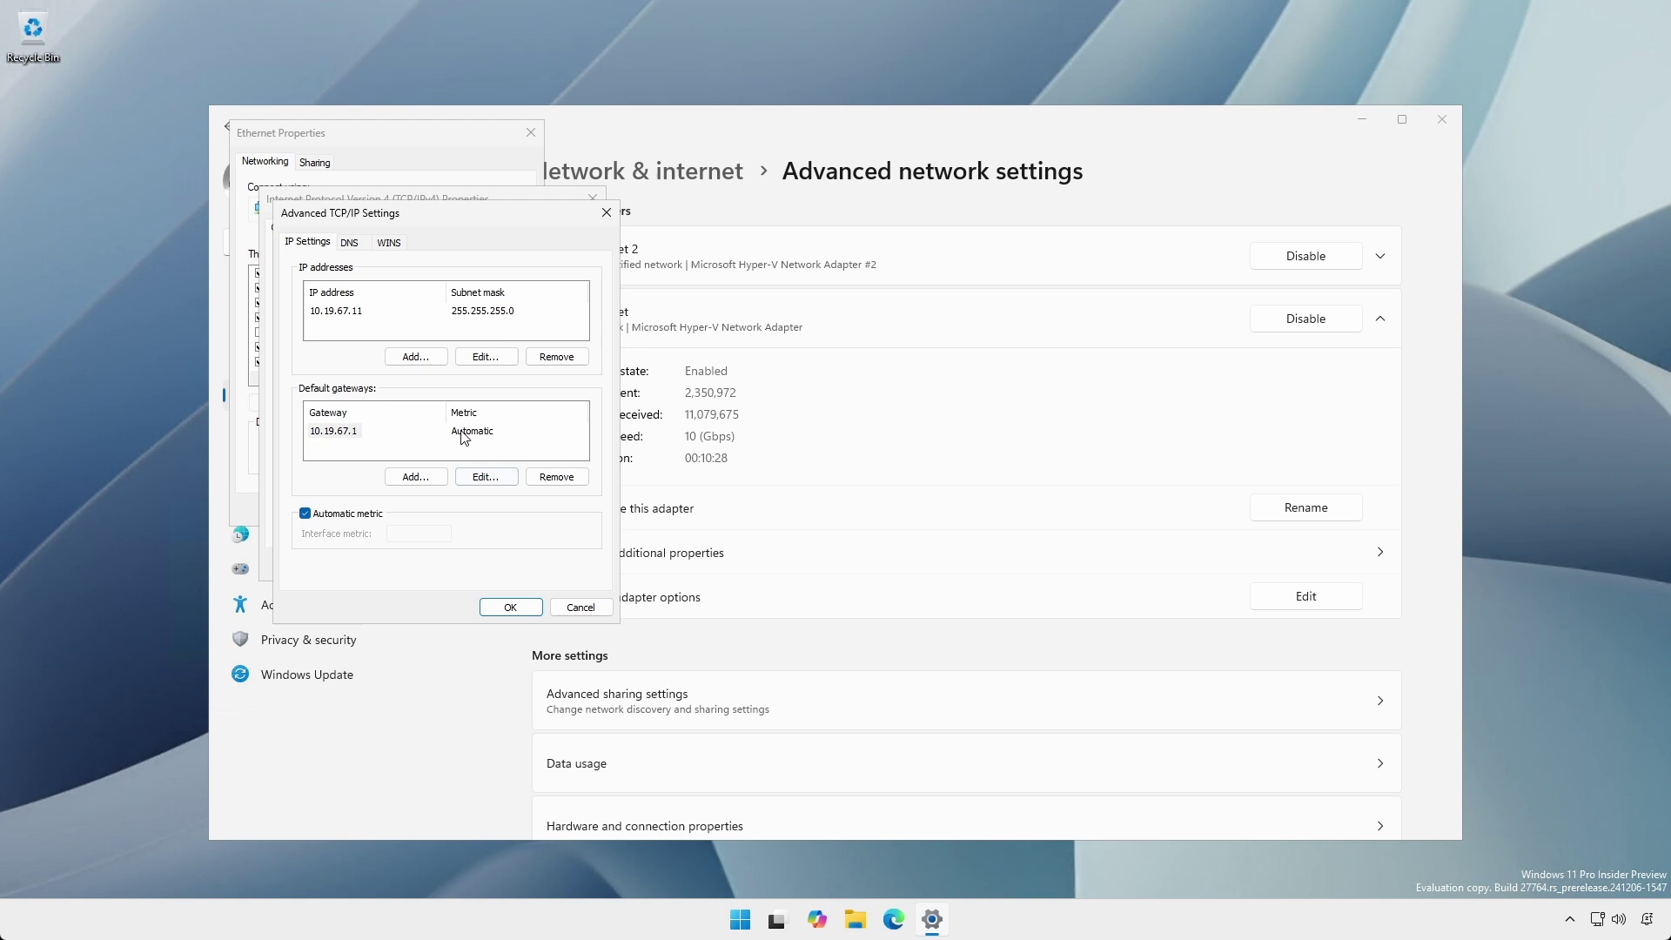
{"action": "left_click", "coordinate": [350, 243]}
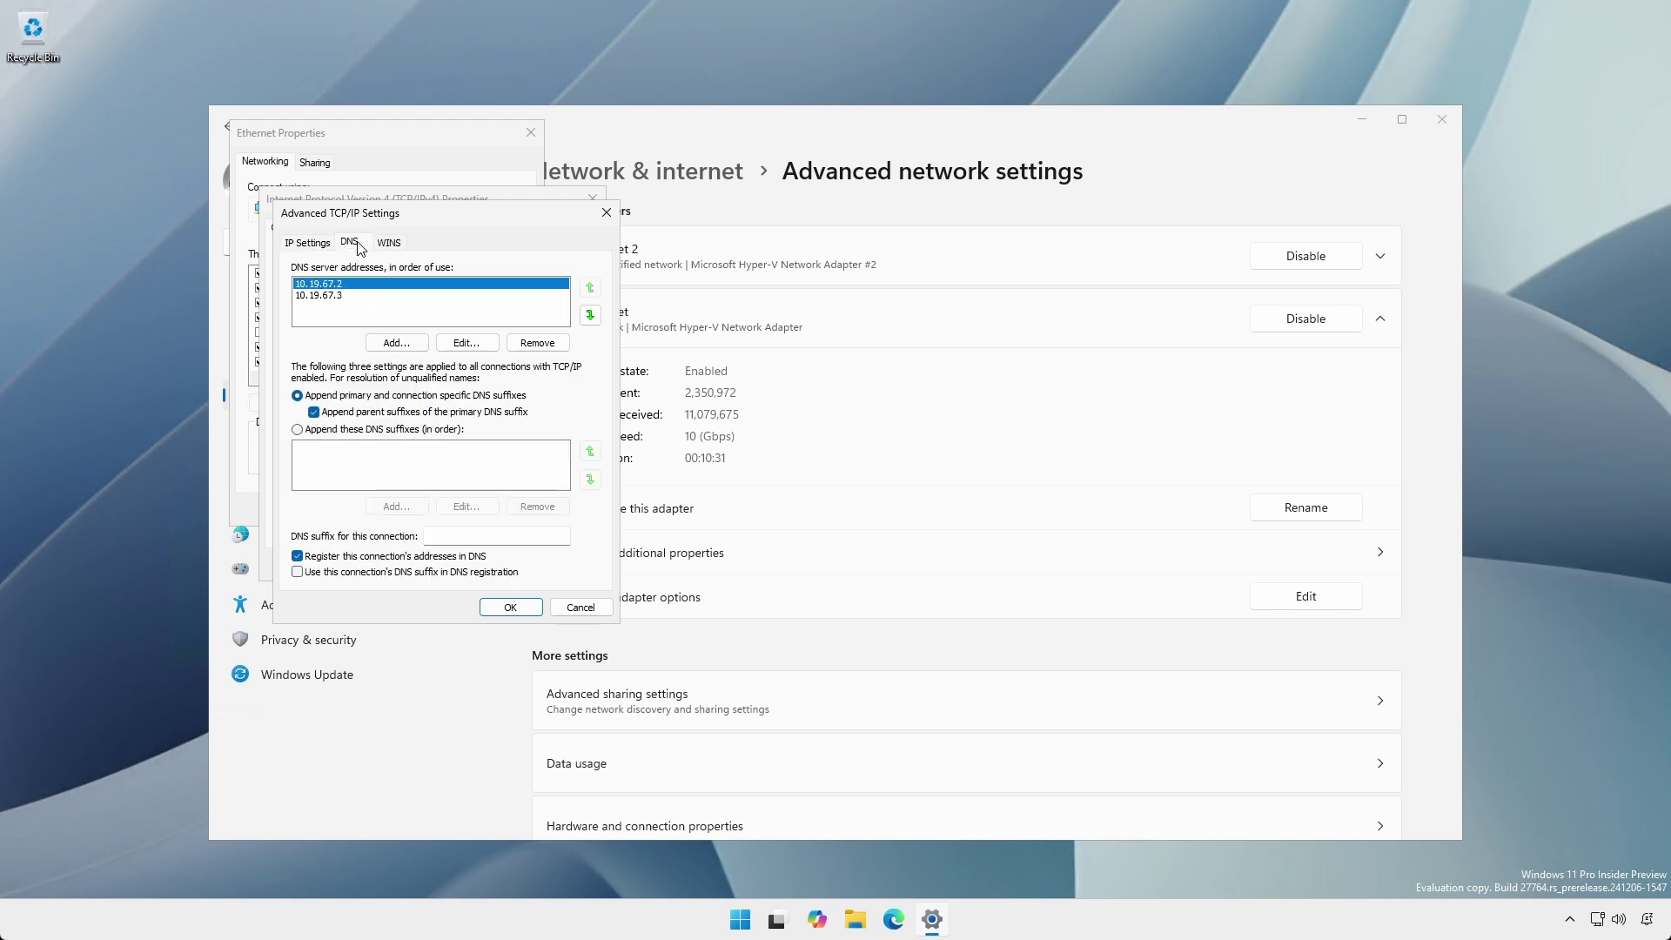
{"action": "left_click", "coordinate": [459, 536]}
{"action": "type", "text": "dariens.tips"}
{"action": "left_click", "coordinate": [495, 602]}
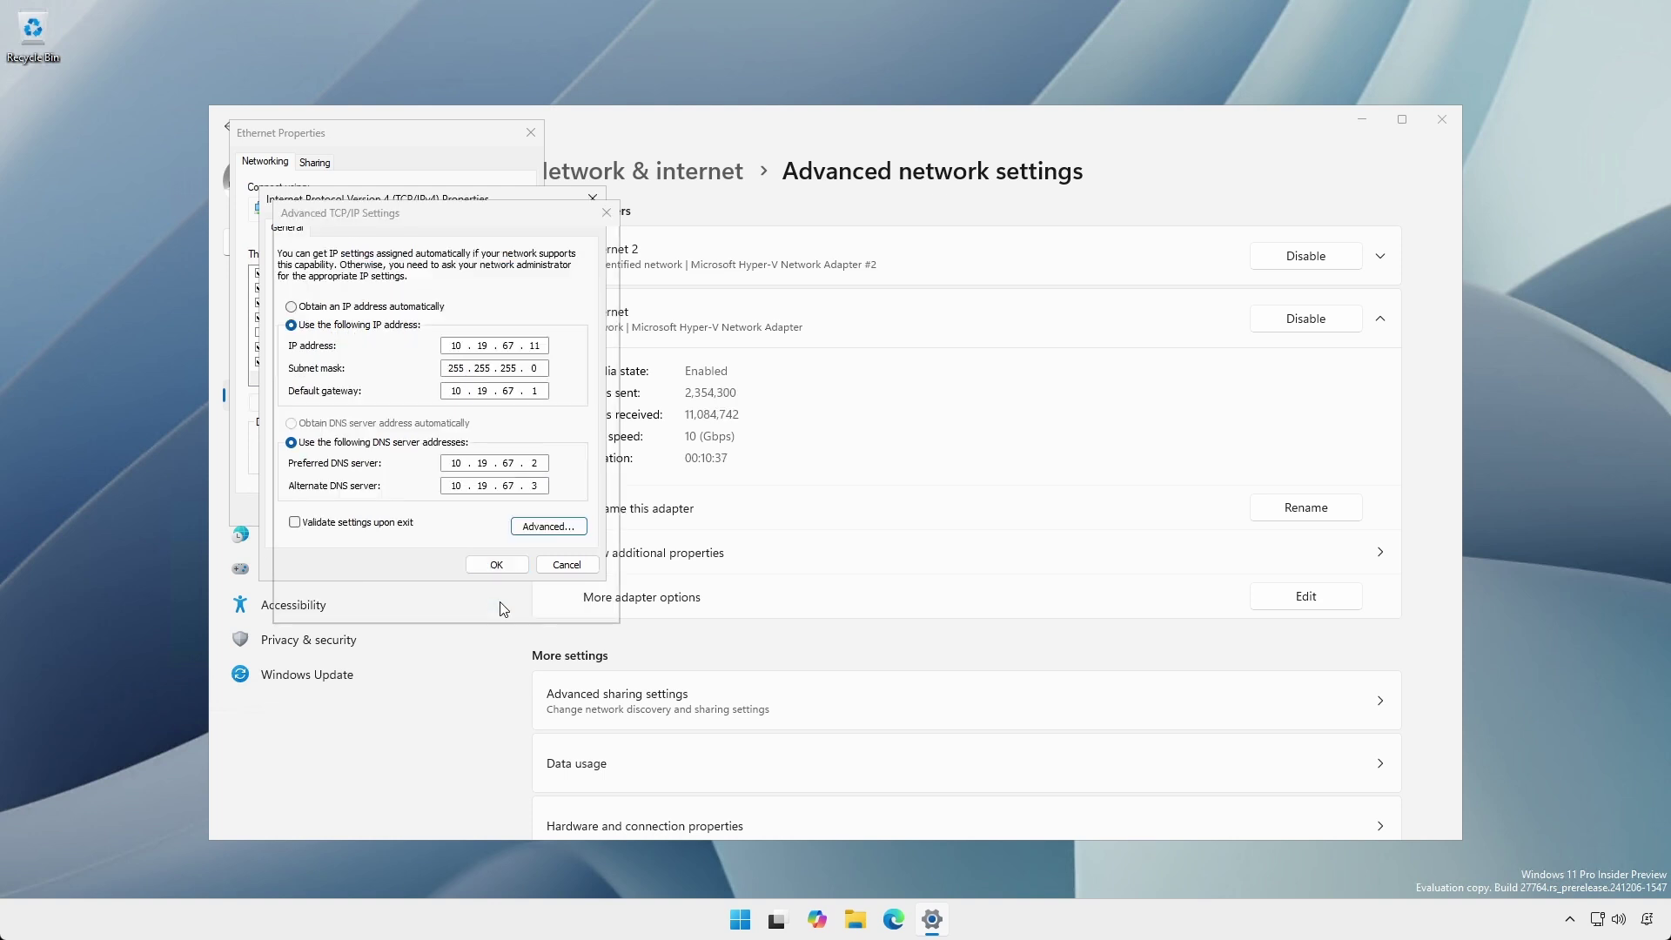
{"action": "left_click", "coordinate": [493, 566]}
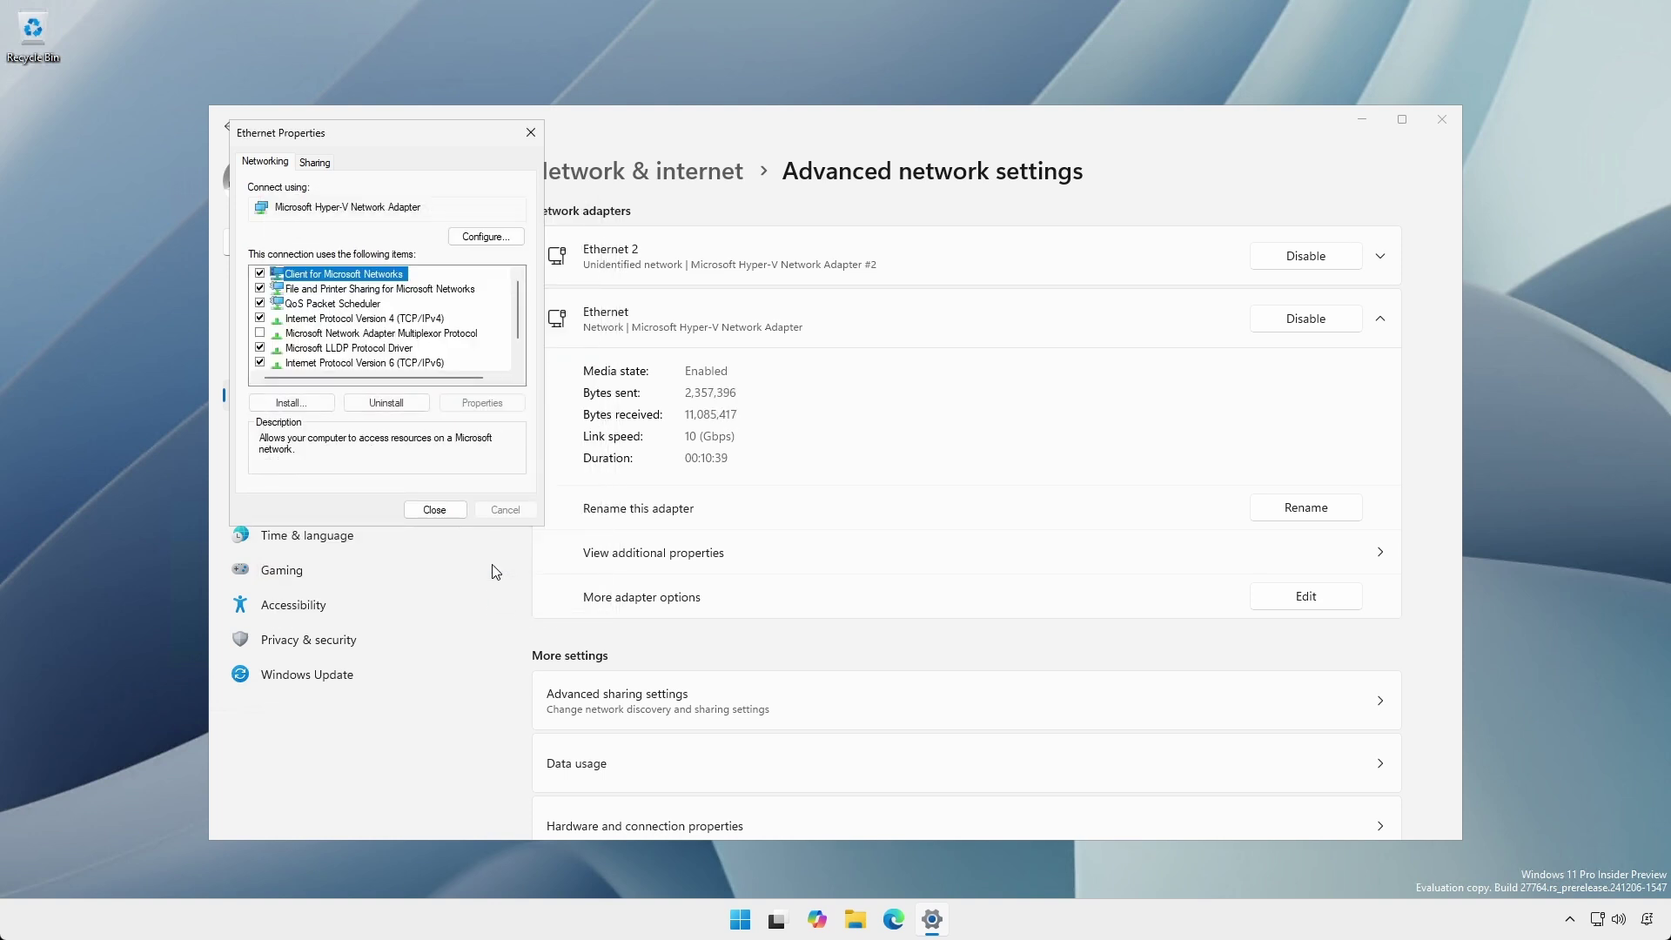
- Close Ethernet properties and open the computer name properties from System > About
{"action": "left_click", "coordinate": [437, 510]}
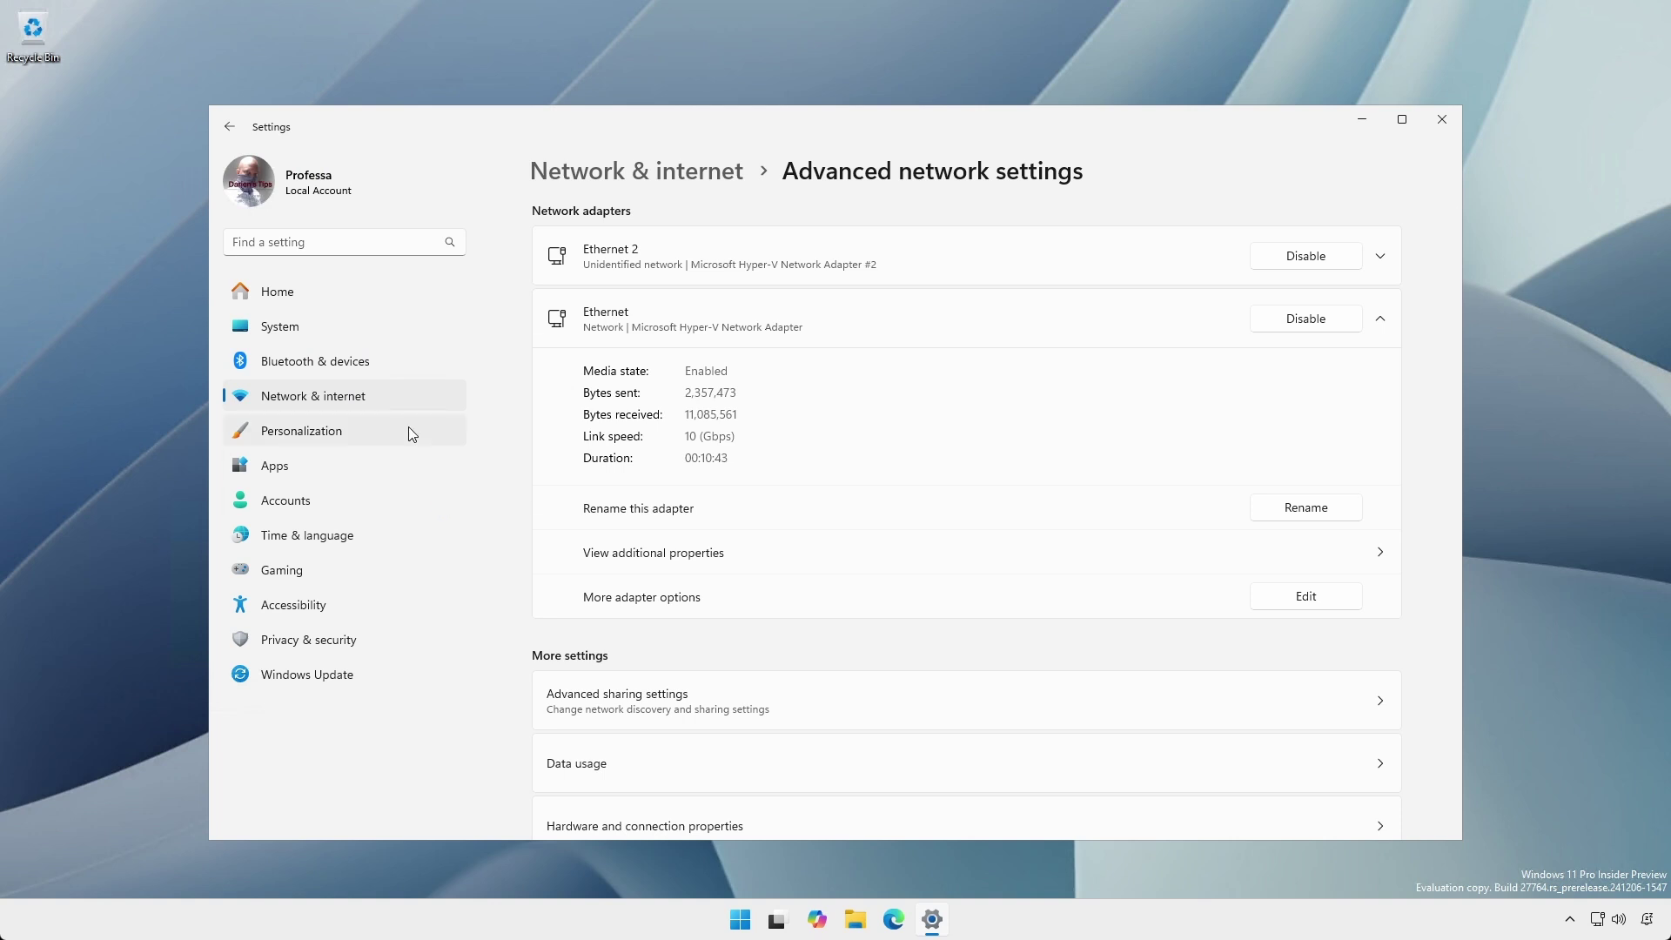
{"action": "left_click", "coordinate": [312, 327]}
{"action": "scroll", "coordinate": [610, 566], "scroll_direction": "down", "scroll_amount": 8}
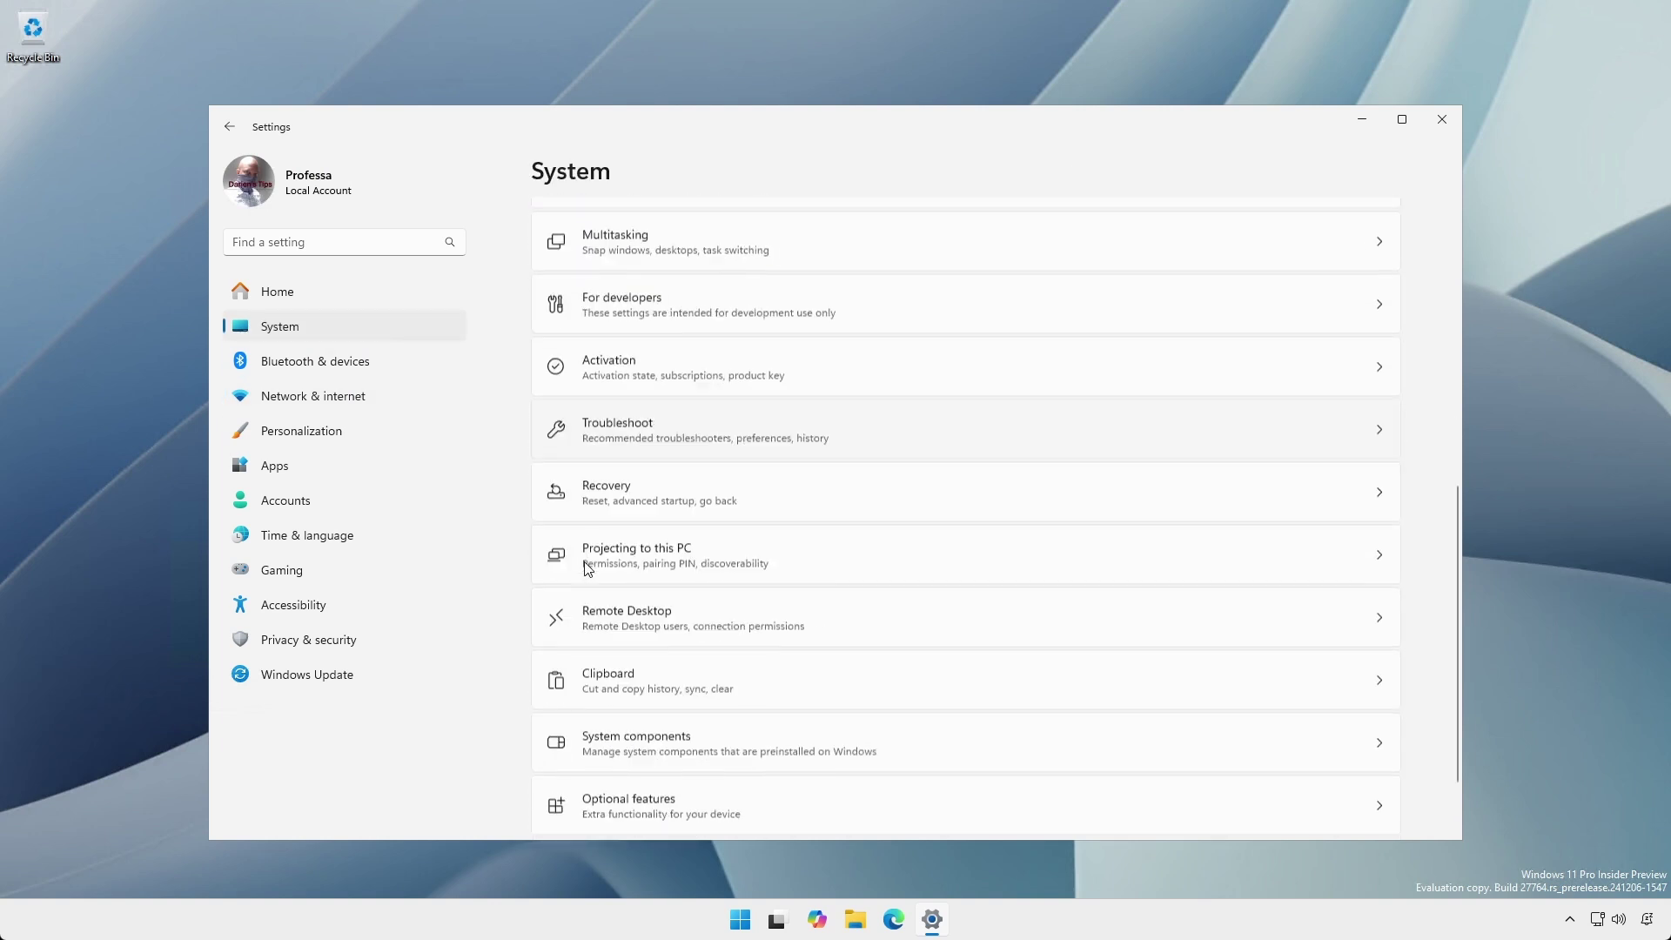
{"action": "left_click", "coordinate": [644, 772]}
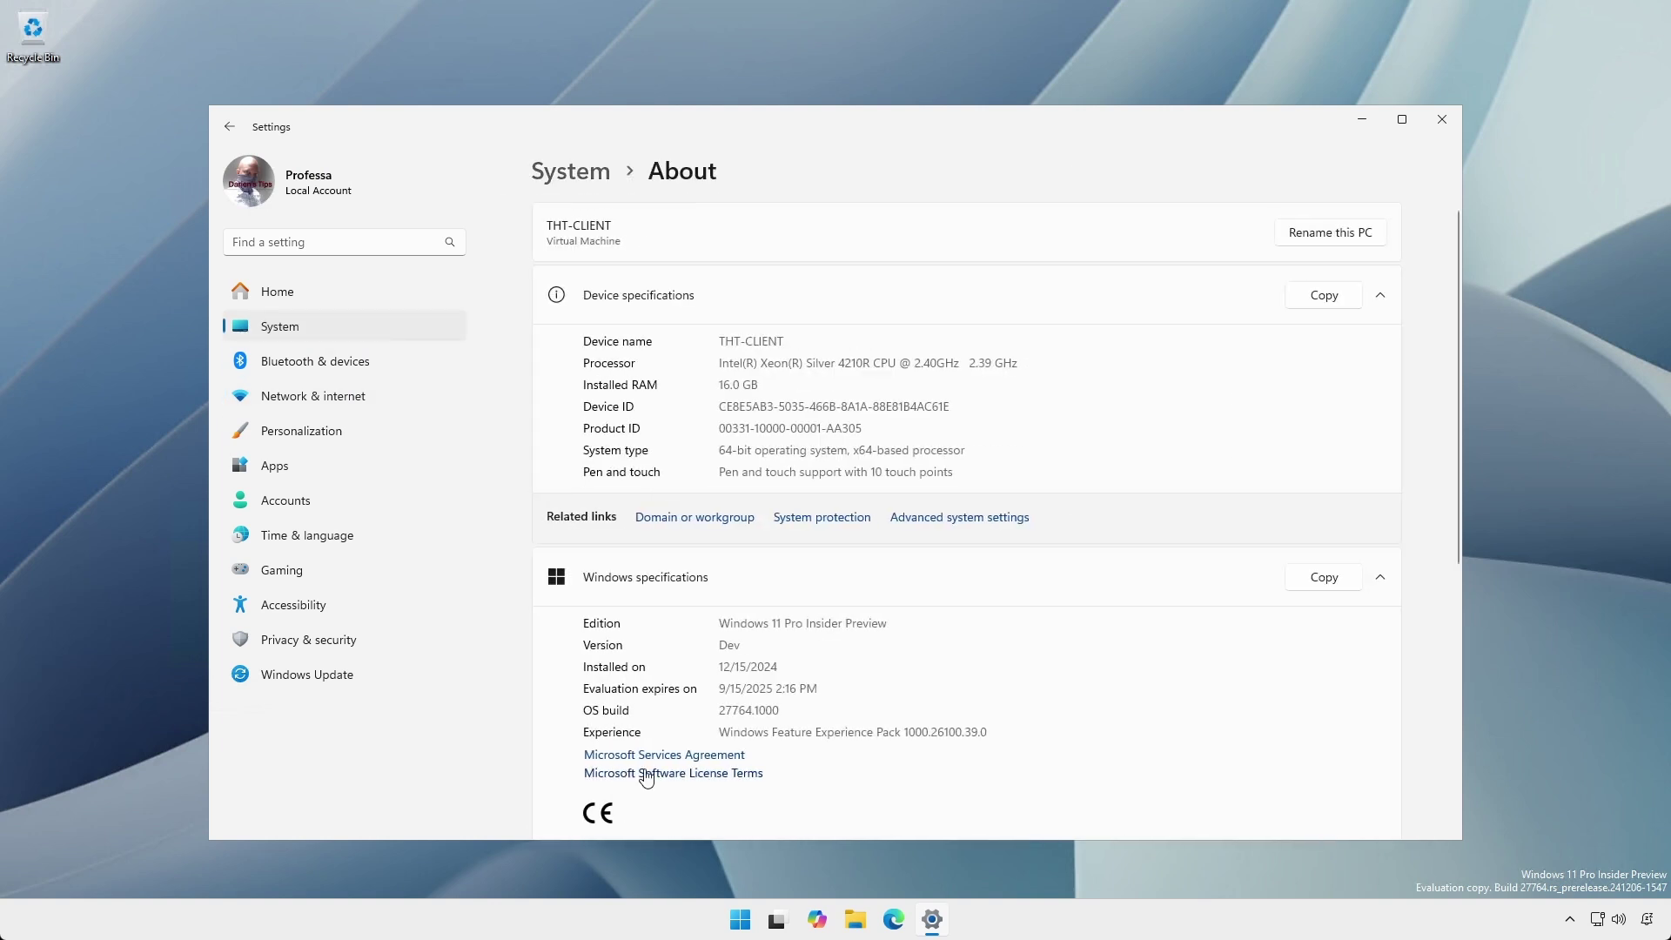
{"action": "left_click", "coordinate": [664, 519]}
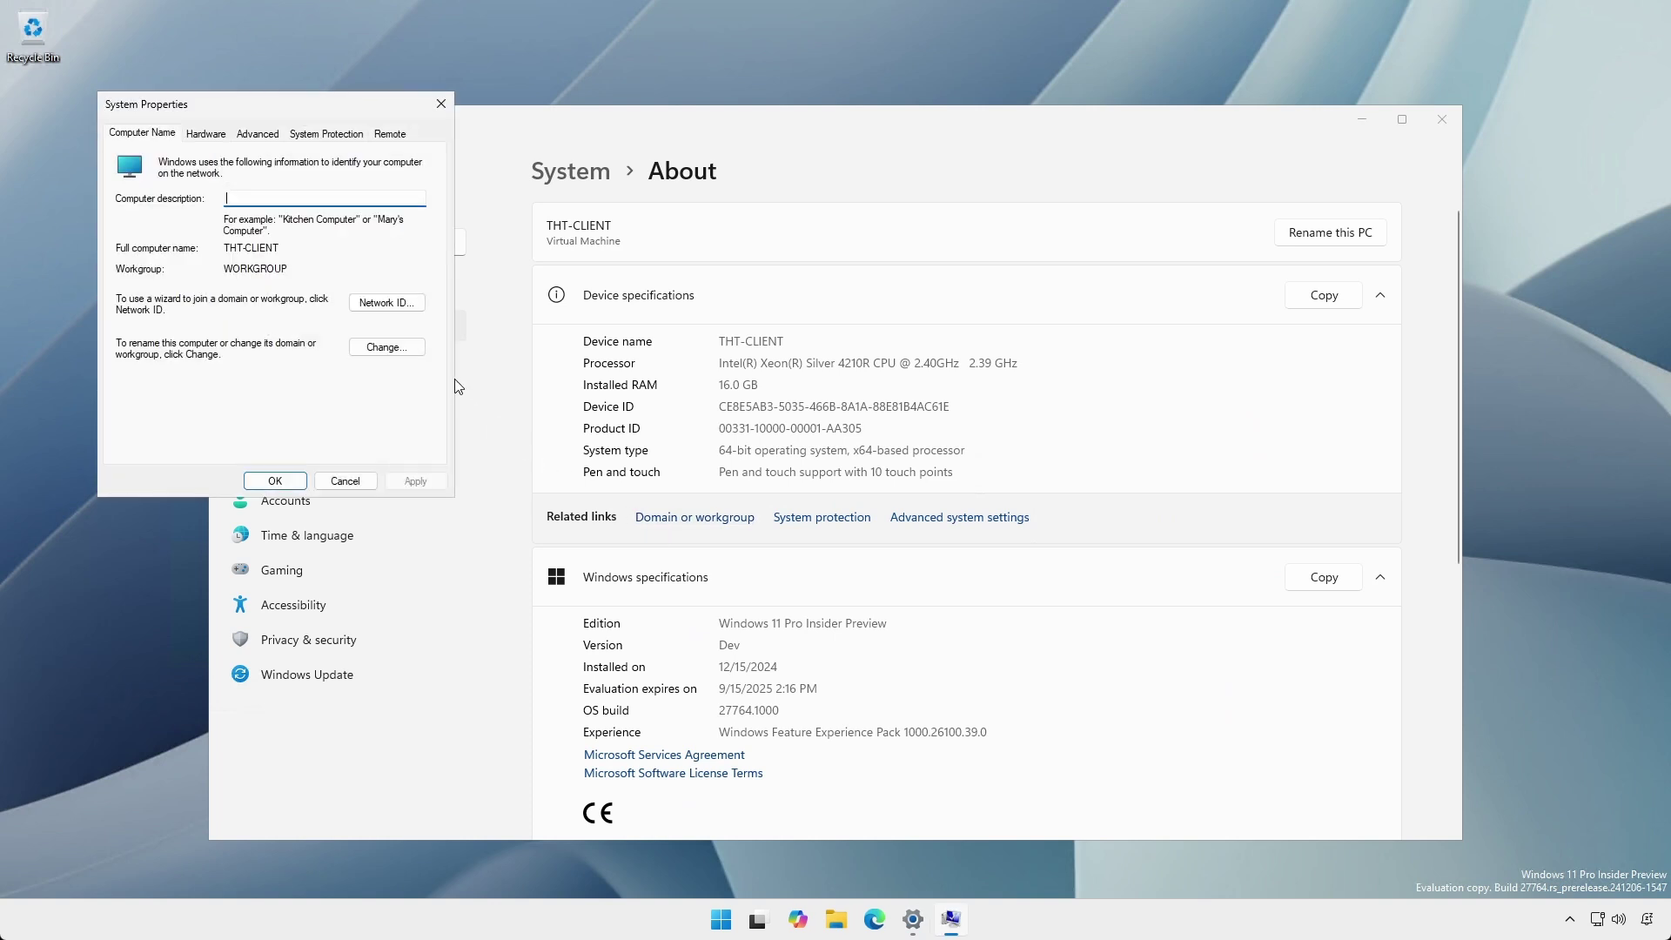
- Set the primary DNS suffix to dariens.tips and restart the PC to apply it
{"action": "left_click", "coordinate": [414, 349]}
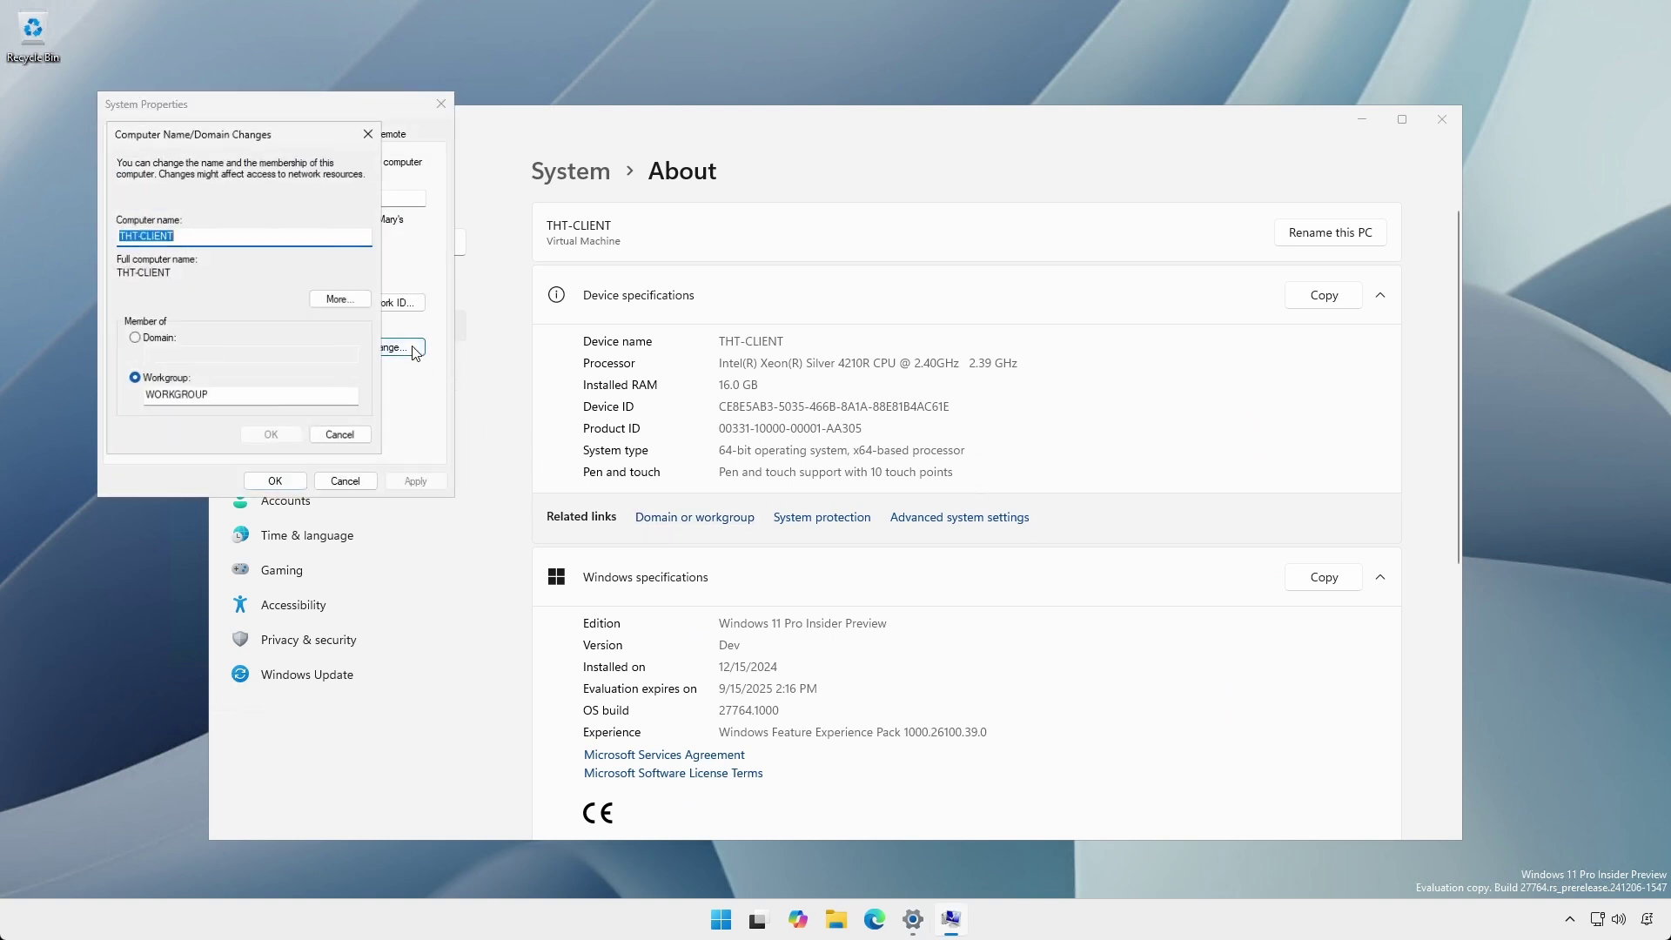
{"action": "left_click", "coordinate": [357, 305]}
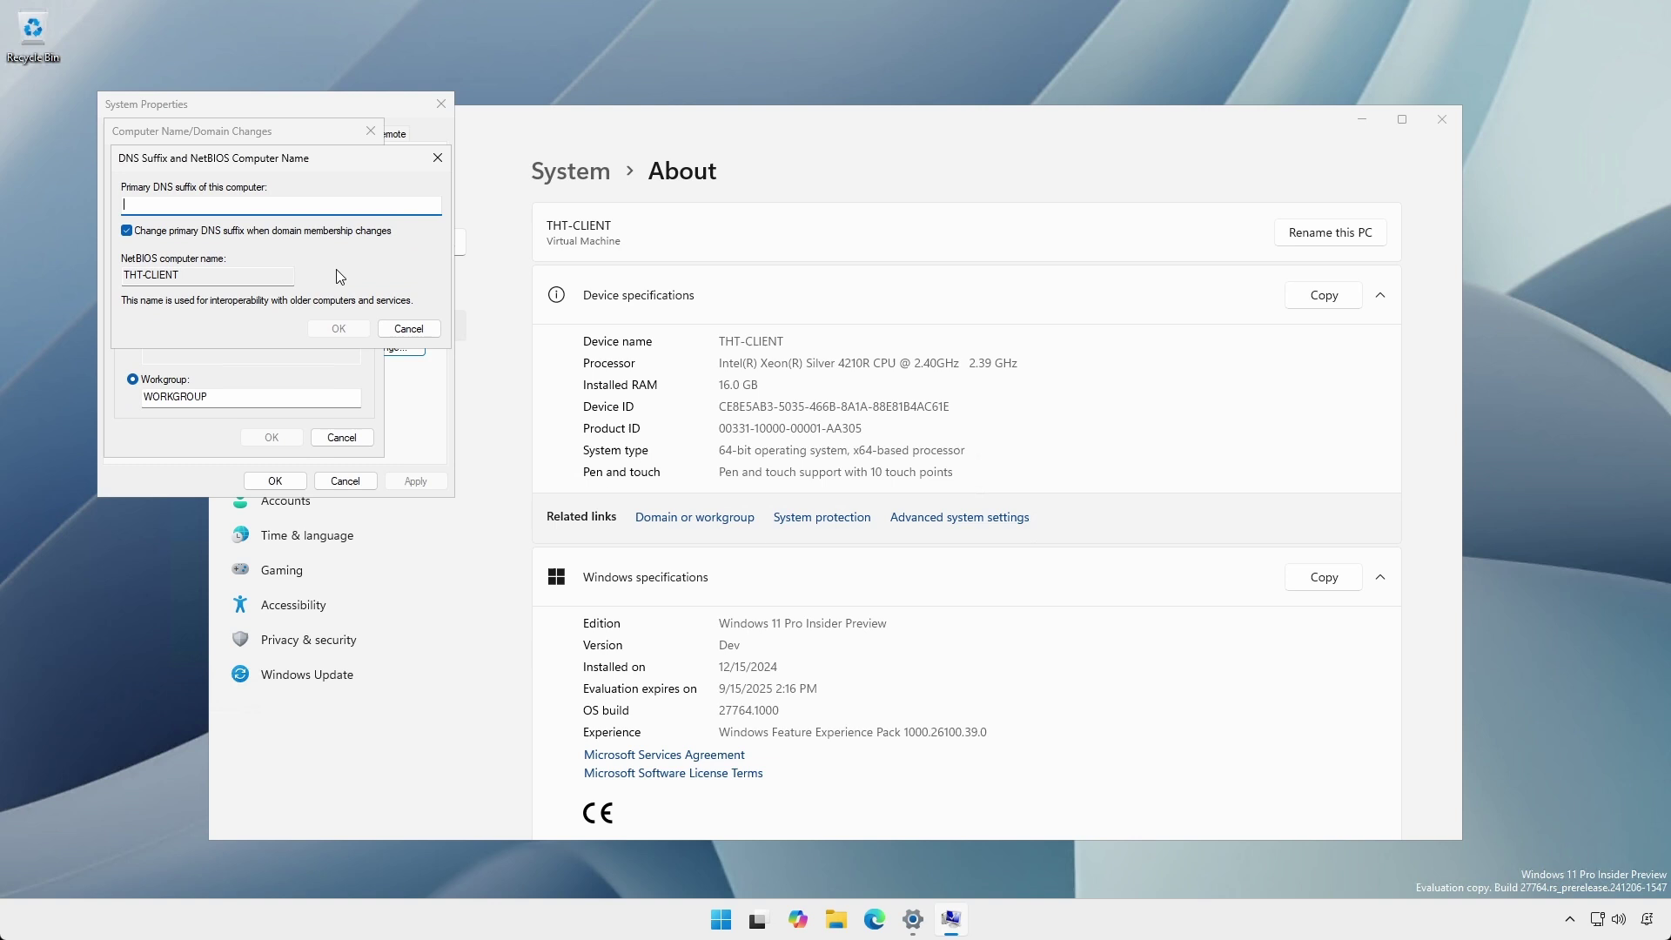
{"action": "type", "text": "dariens.tips"}
{"action": "left_click", "coordinate": [339, 329]}
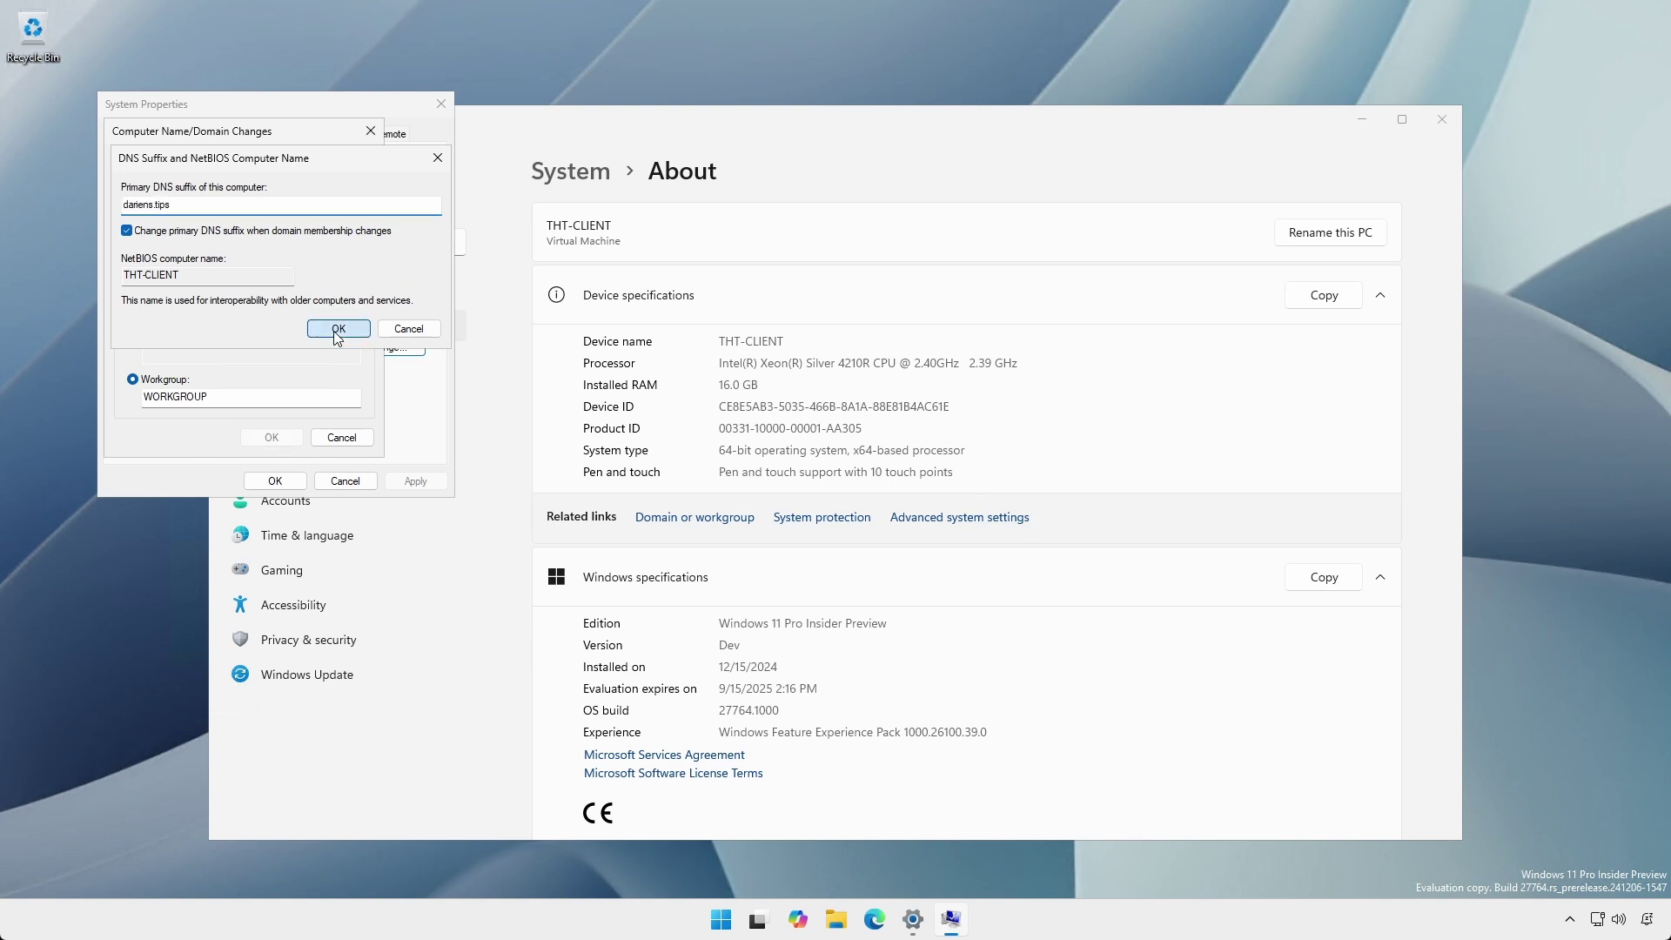
{"action": "left_click", "coordinate": [288, 440]}
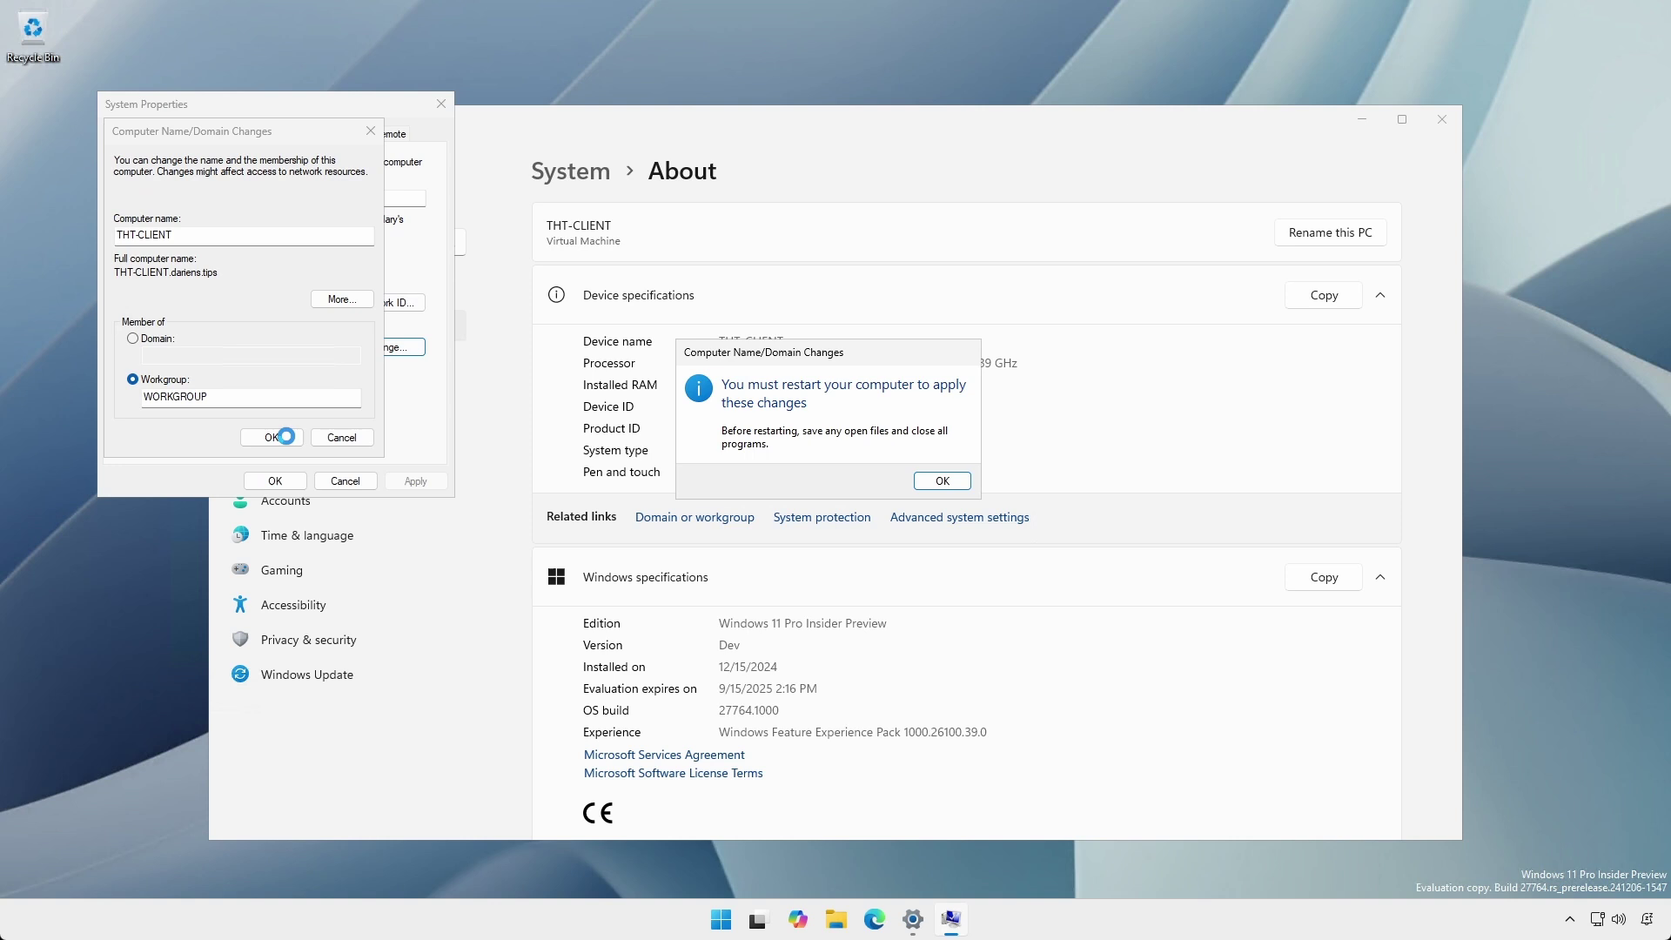
{"action": "left_click", "coordinate": [943, 481]}
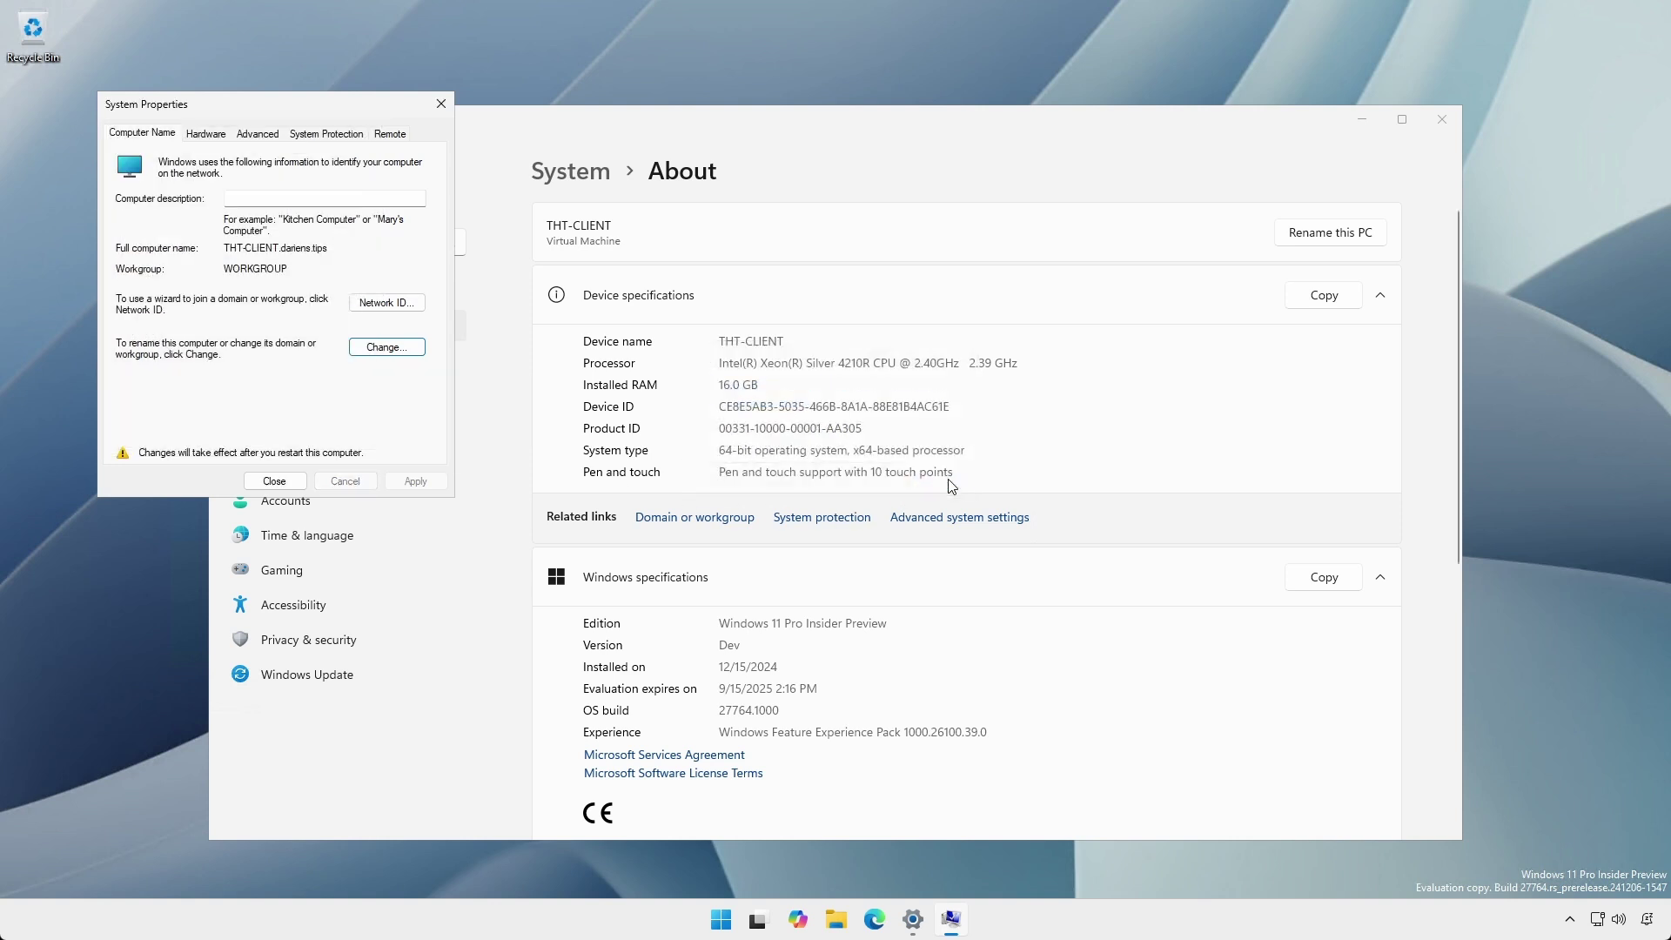
{"action": "left_click", "coordinate": [276, 482]}
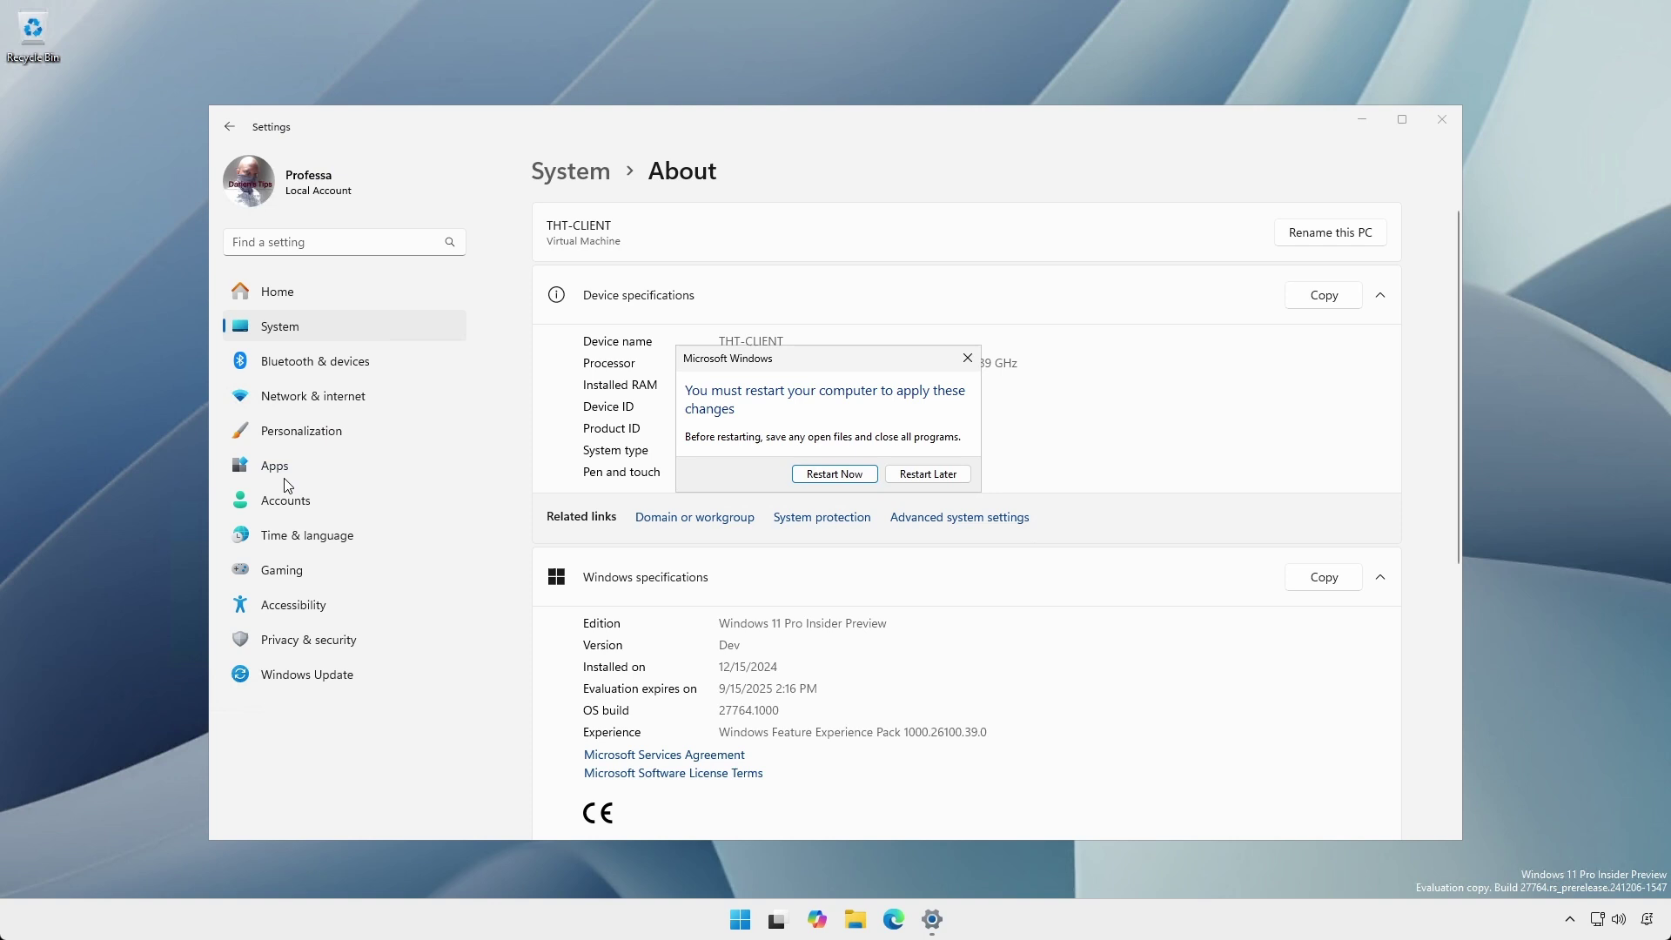
{"action": "left_click", "coordinate": [834, 473]}
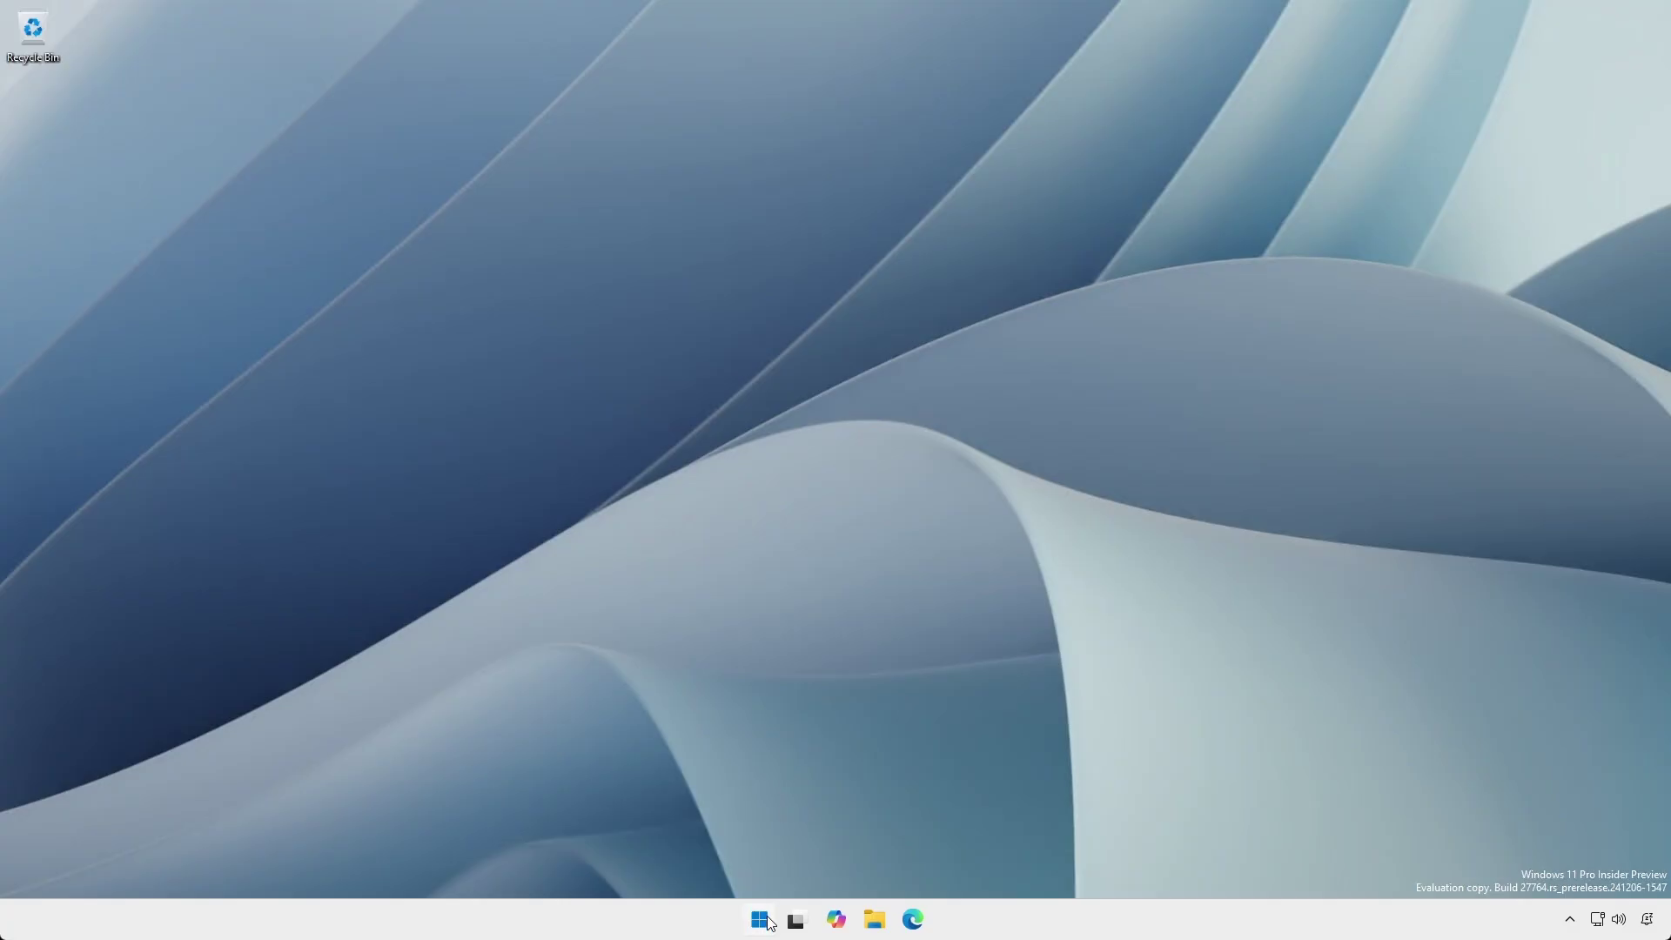
- Run ipconfig /all in an admin Terminal to confirm the dariens.tips DNS suffixes
{"action": "right_click", "coordinate": [770, 922]}
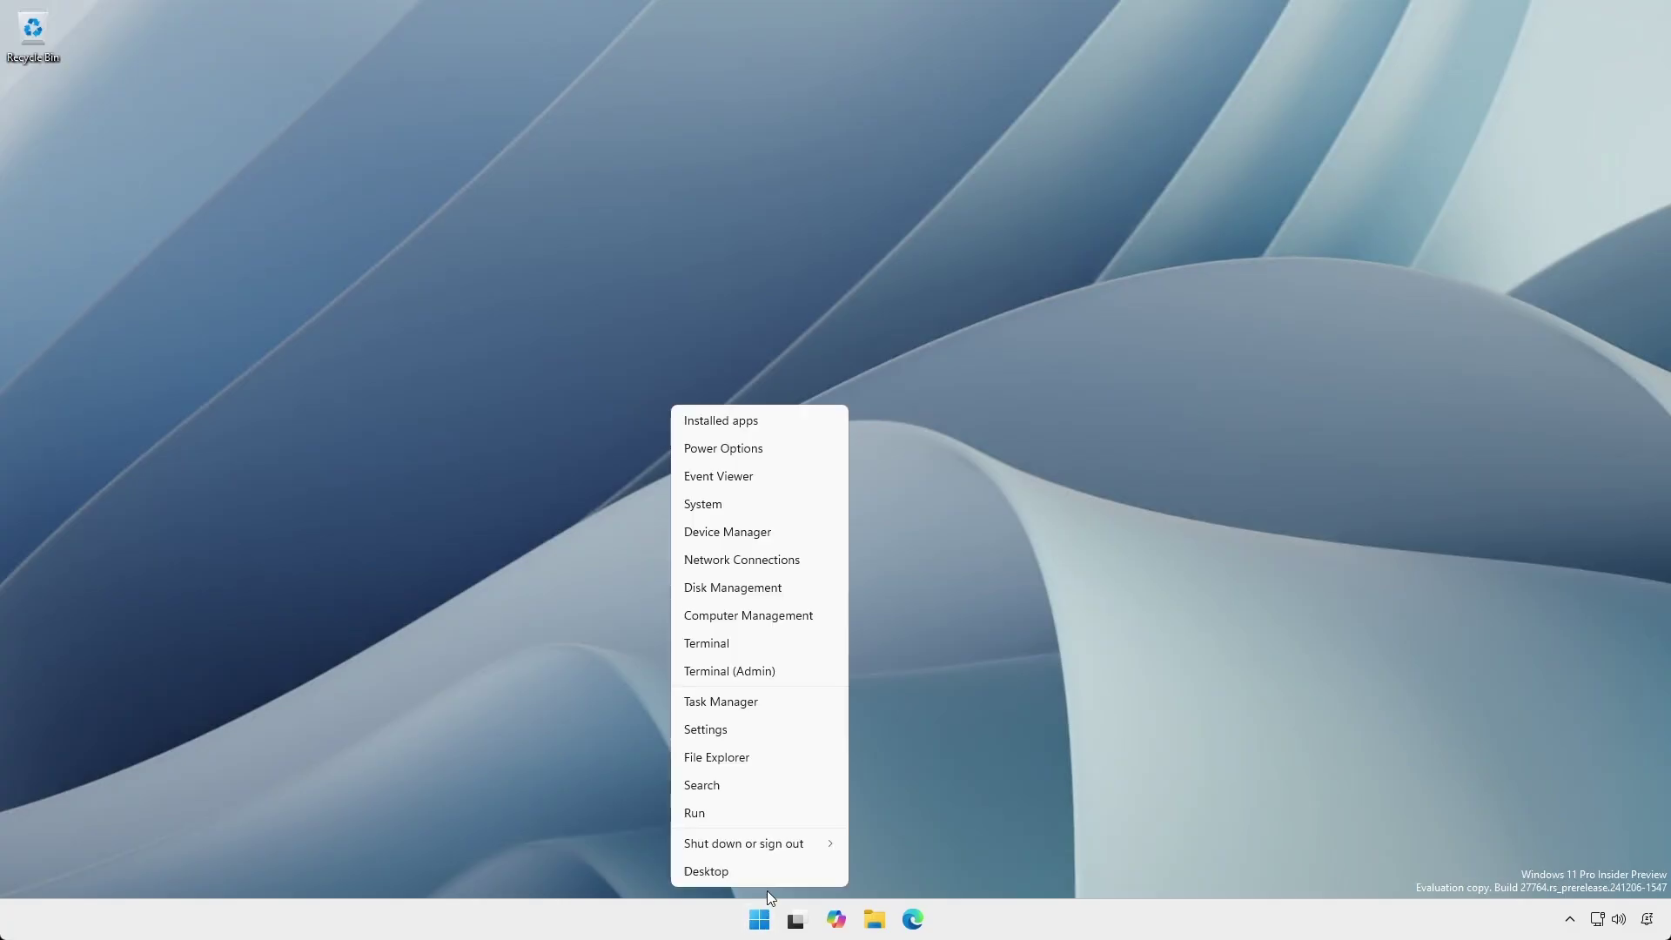
{"action": "left_click", "coordinate": [740, 672]}
{"action": "left_click", "coordinate": [744, 612]}
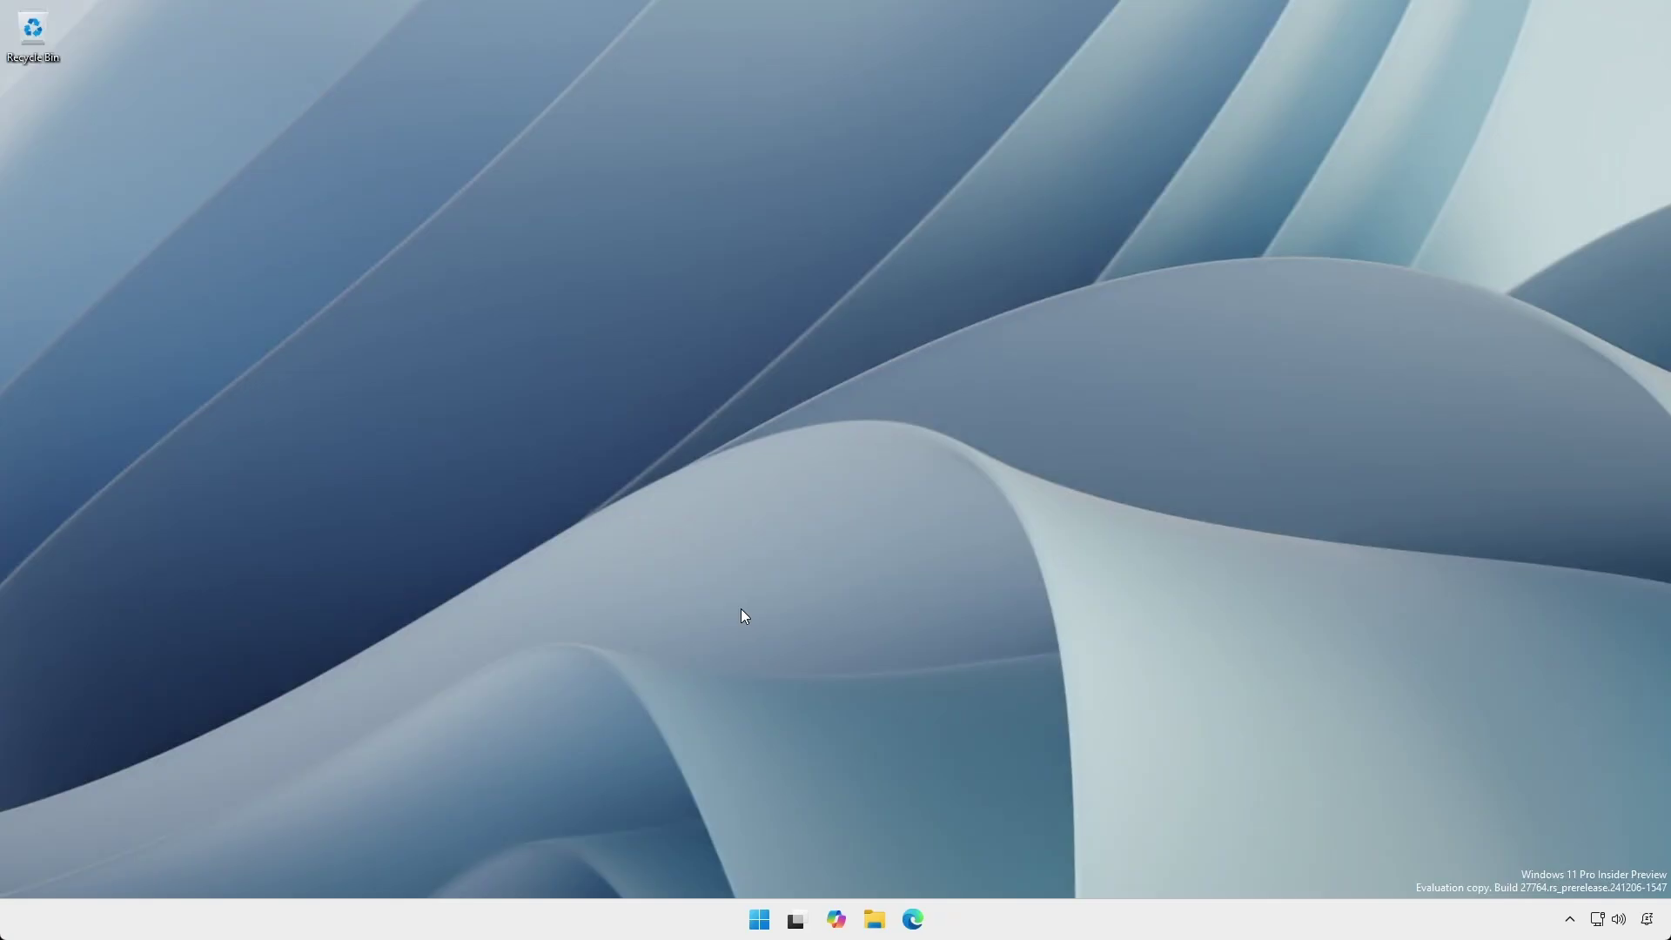
{"action": "type", "text": "ipconfig /all"}
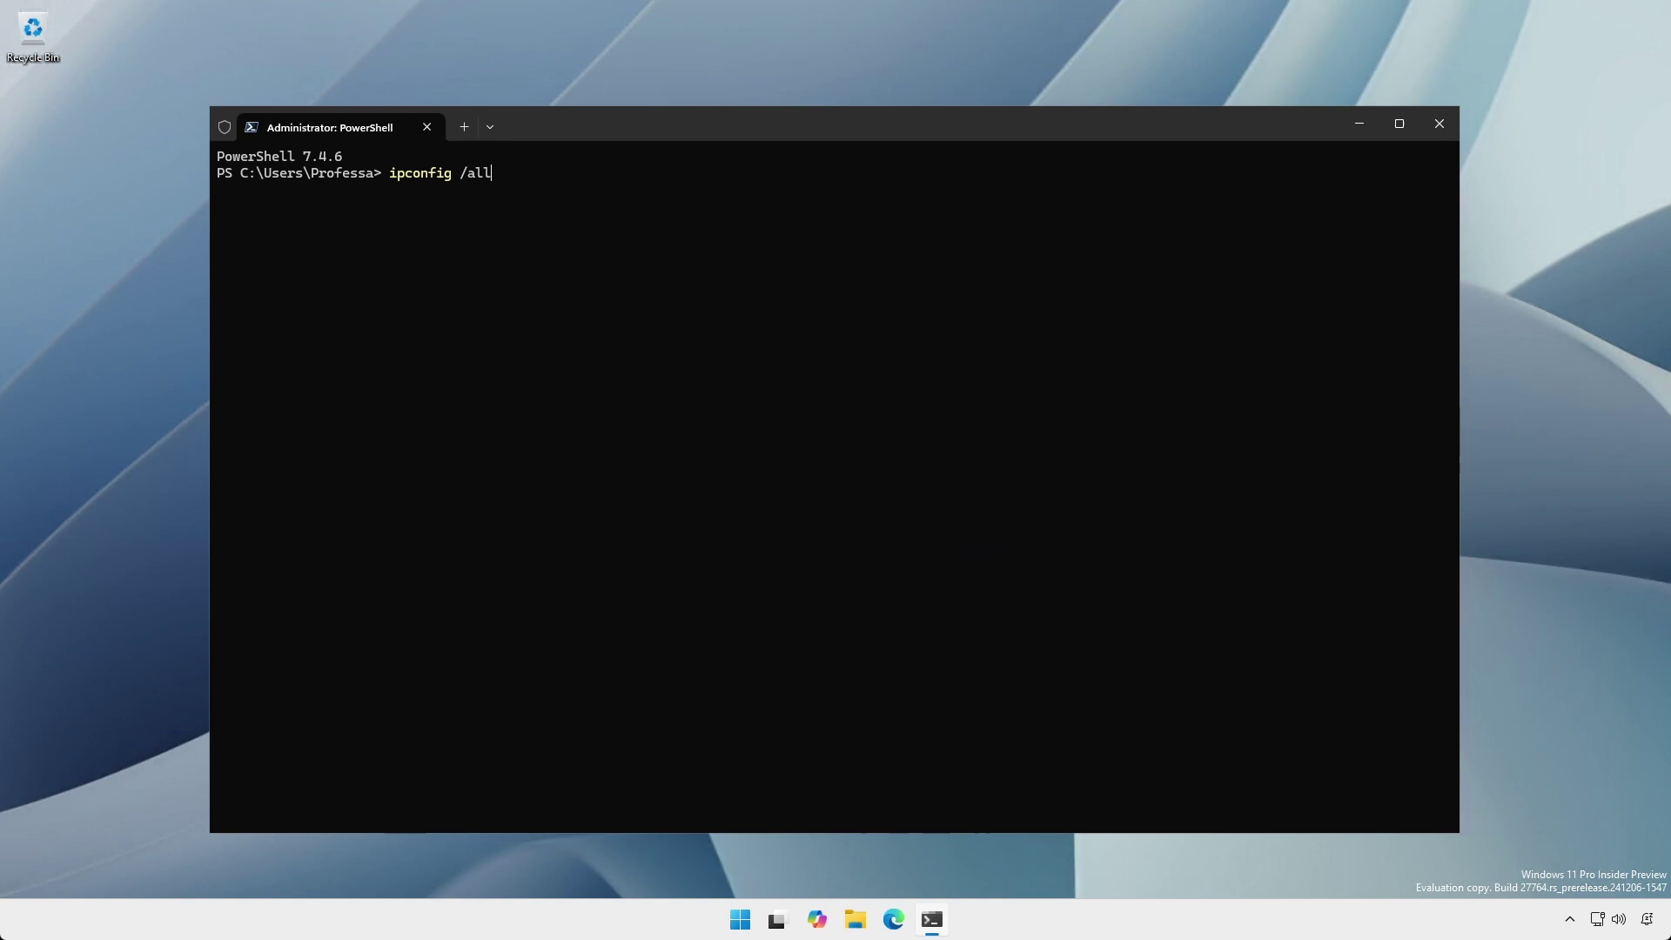
{"action": "key", "text": "Return"}
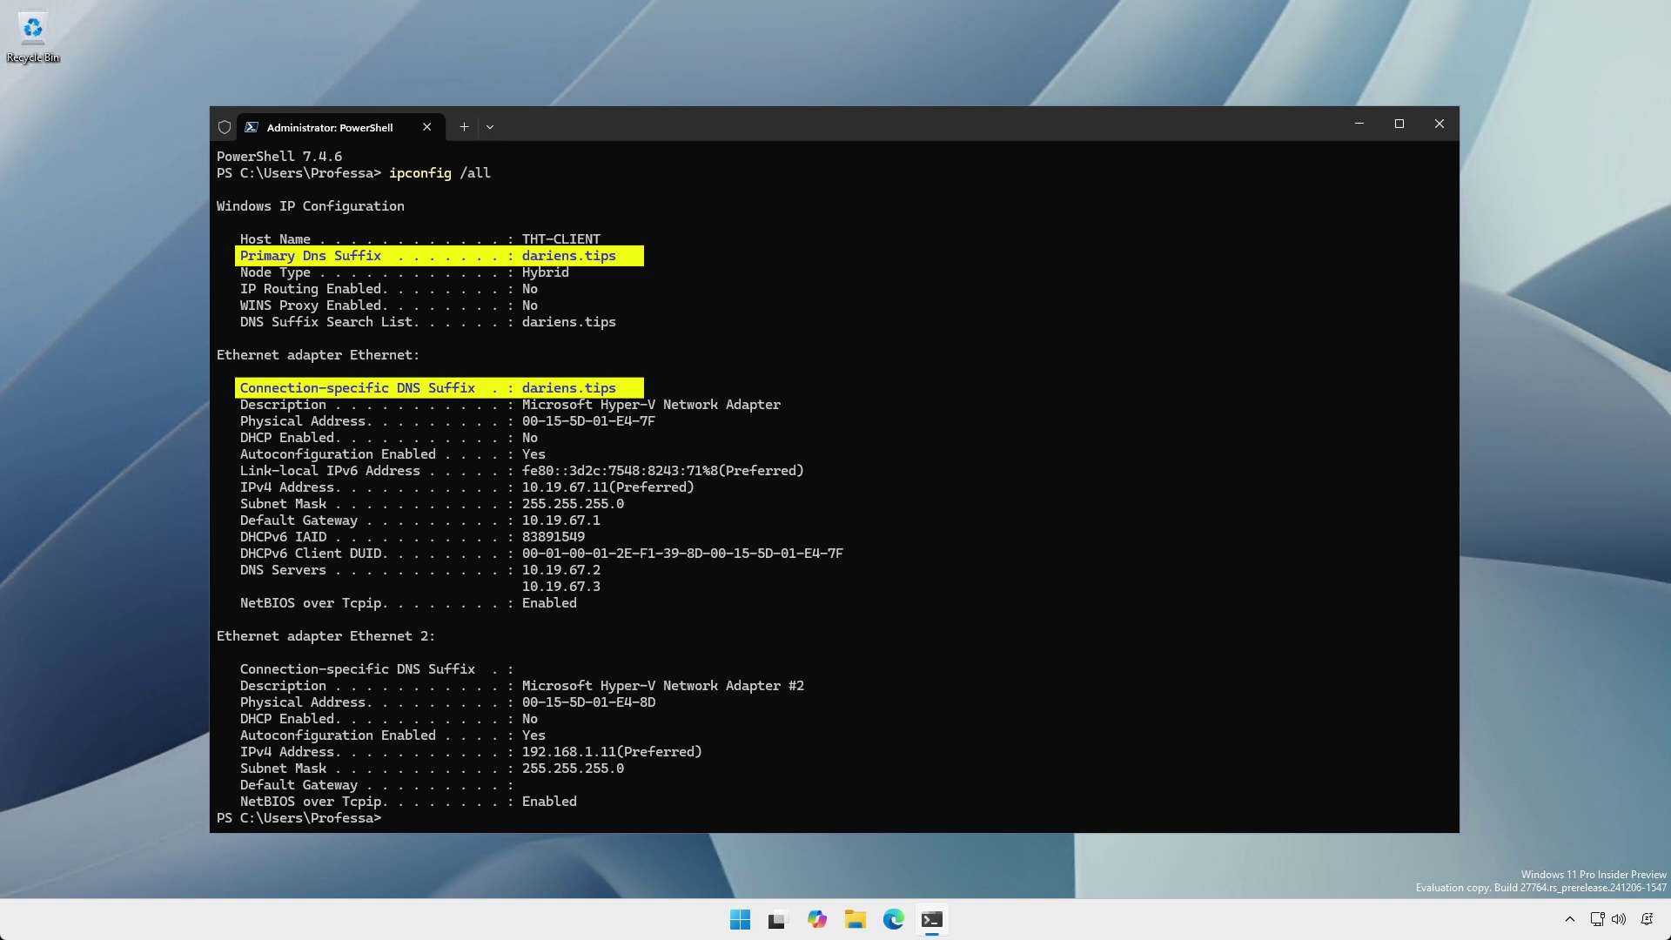
- In services.msc, set Windows Remote Management to Automatic startup and start it
{"action": "type", "text": "services.msc"}
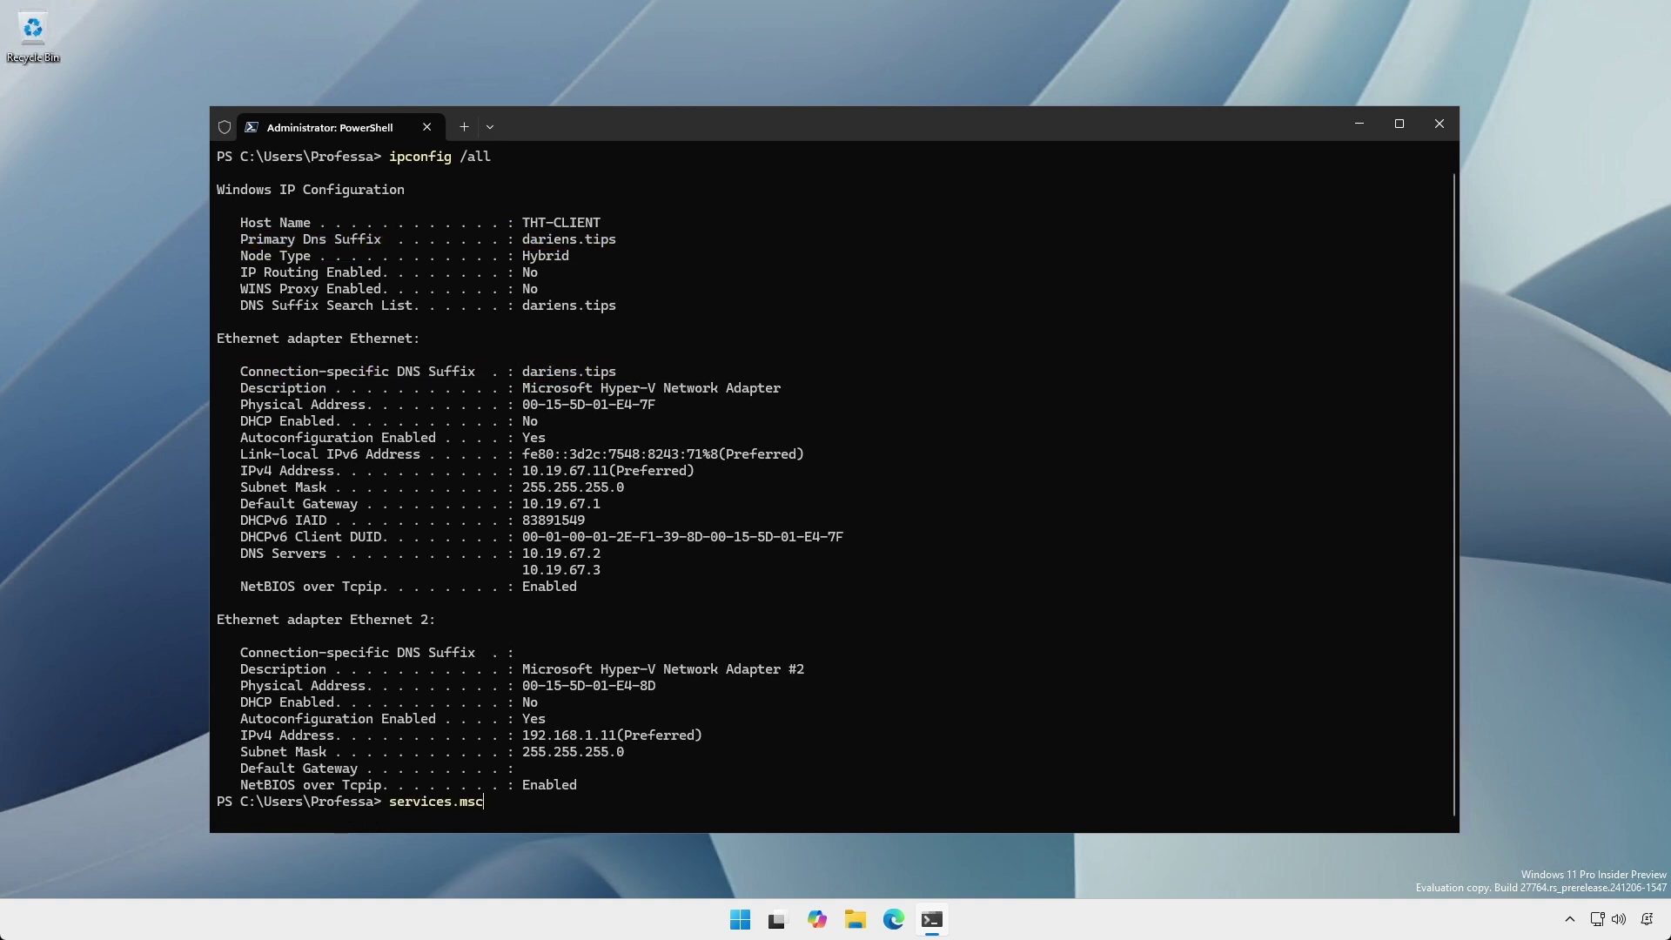
{"action": "key", "text": "Return"}
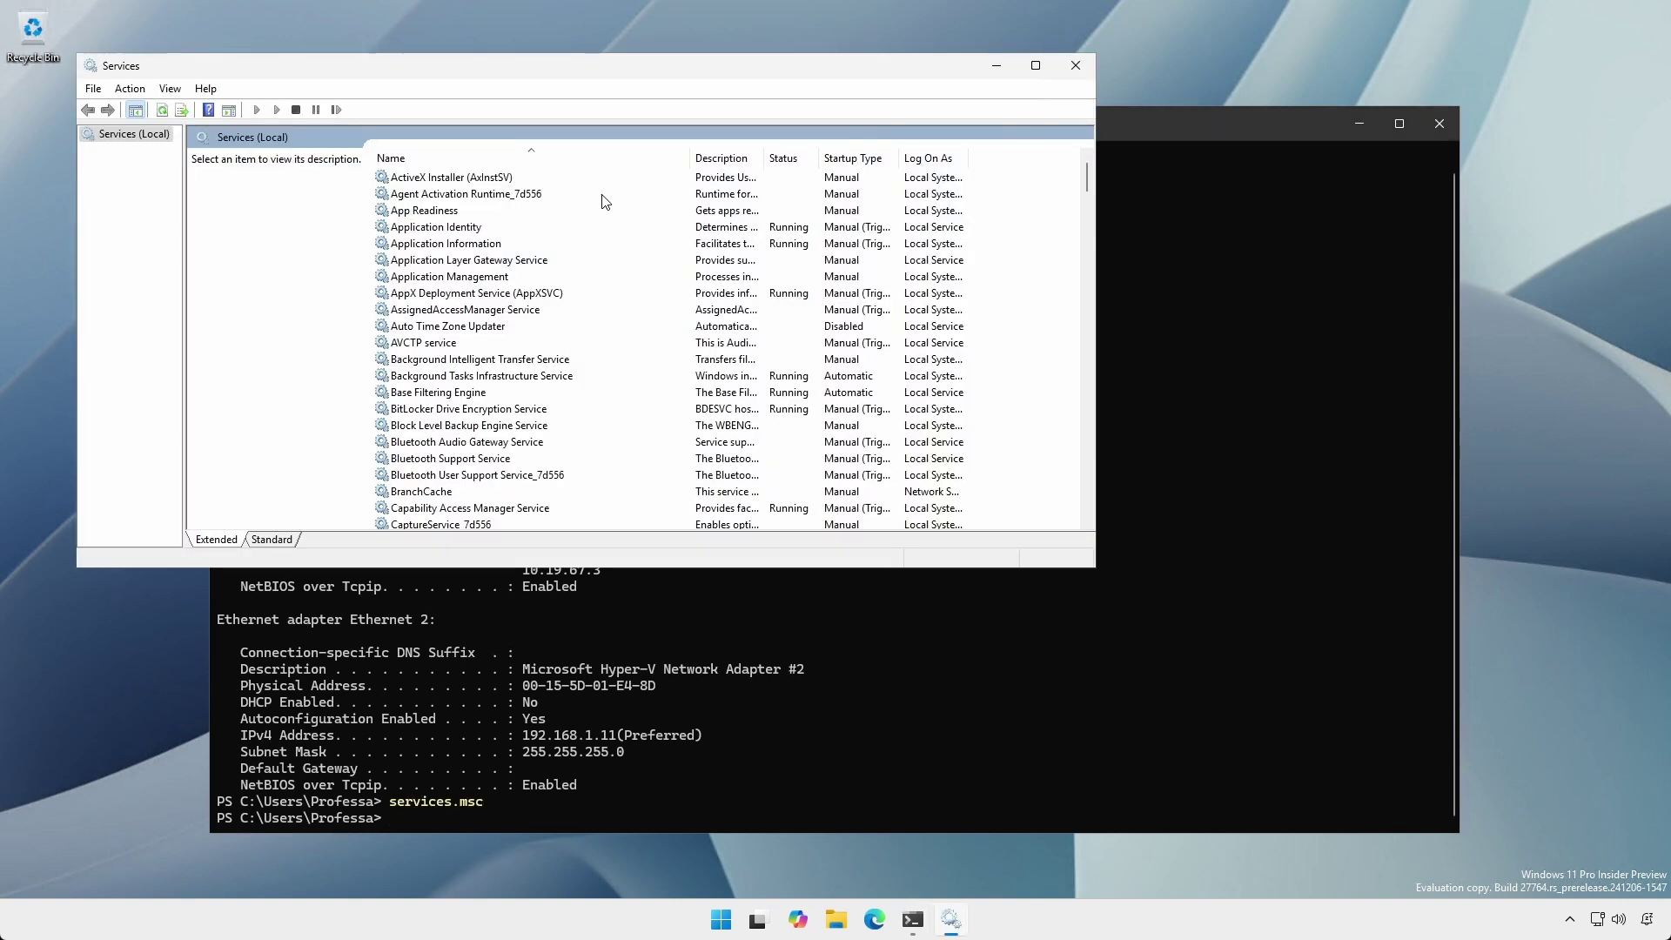
{"action": "scroll", "coordinate": [582, 215], "scroll_direction": "down", "scroll_amount": 20}
{"action": "scroll", "coordinate": [582, 215], "scroll_direction": "down", "scroll_amount": 20}
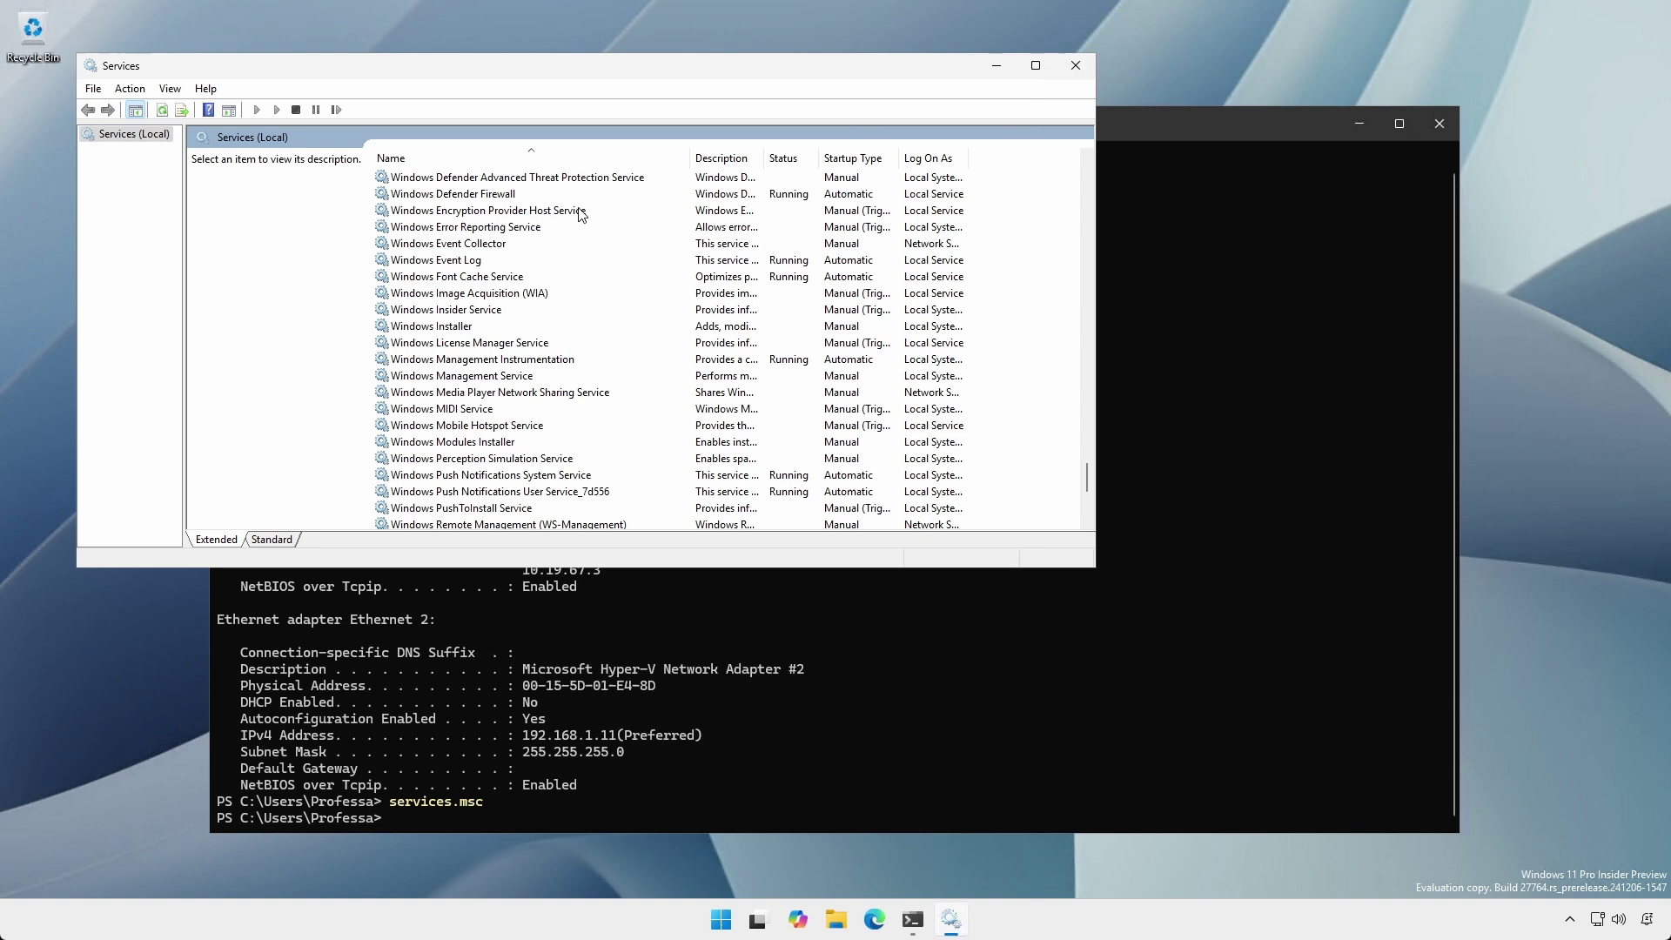
{"action": "left_click", "coordinate": [598, 328]}
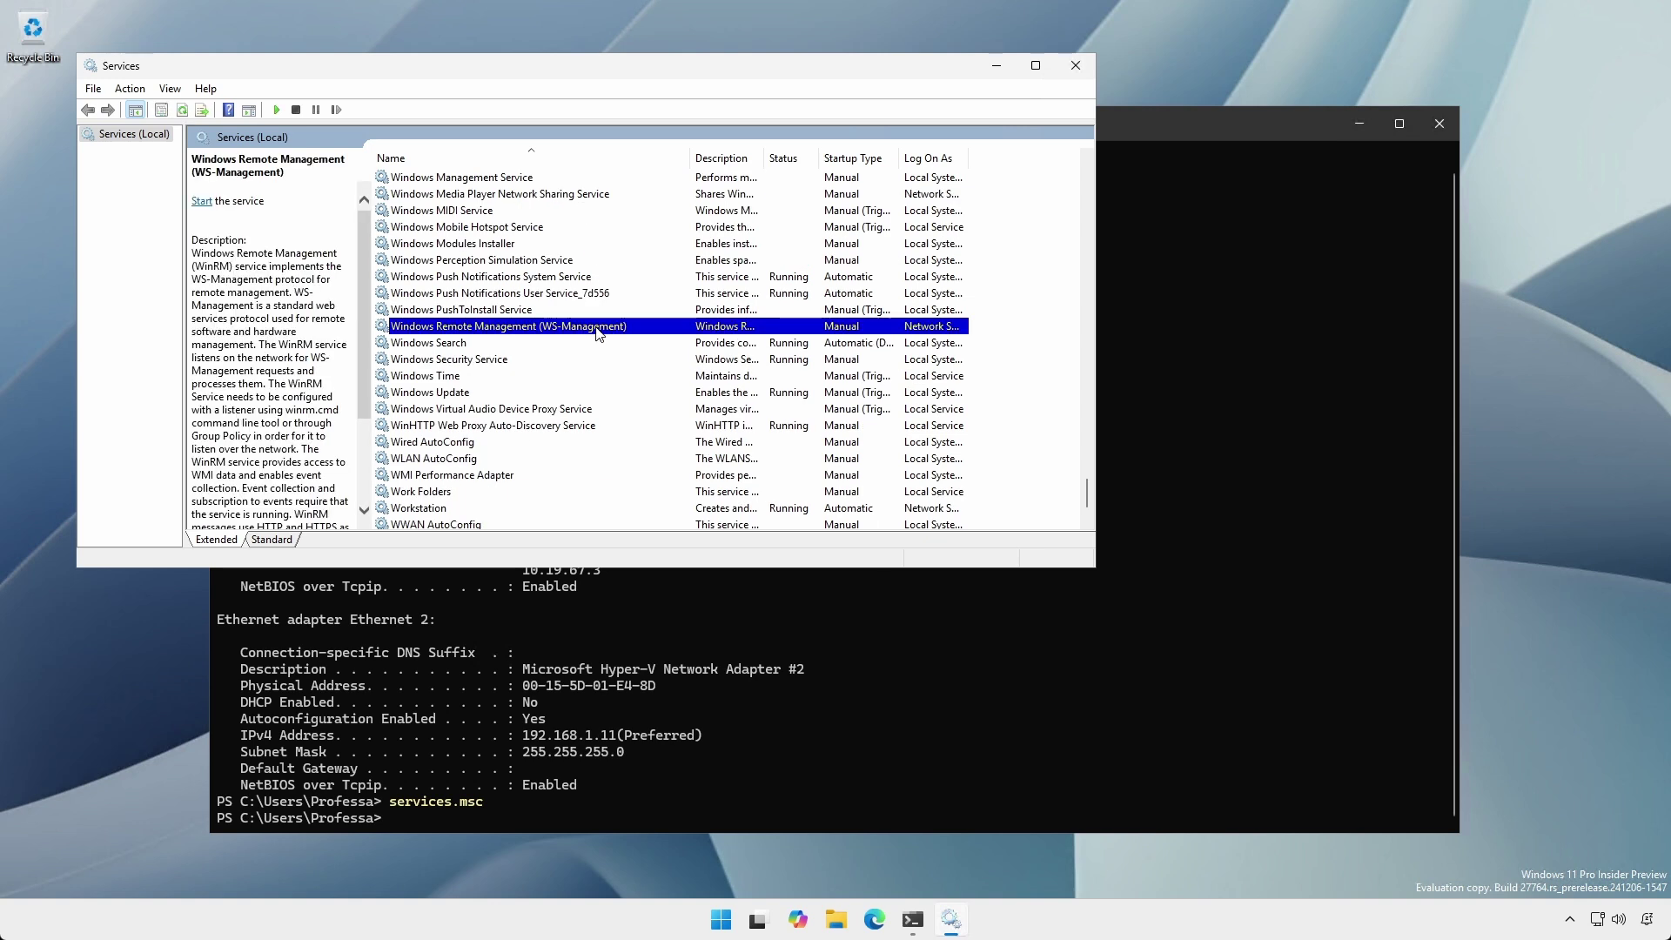
{"action": "double_click", "coordinate": [597, 329]}
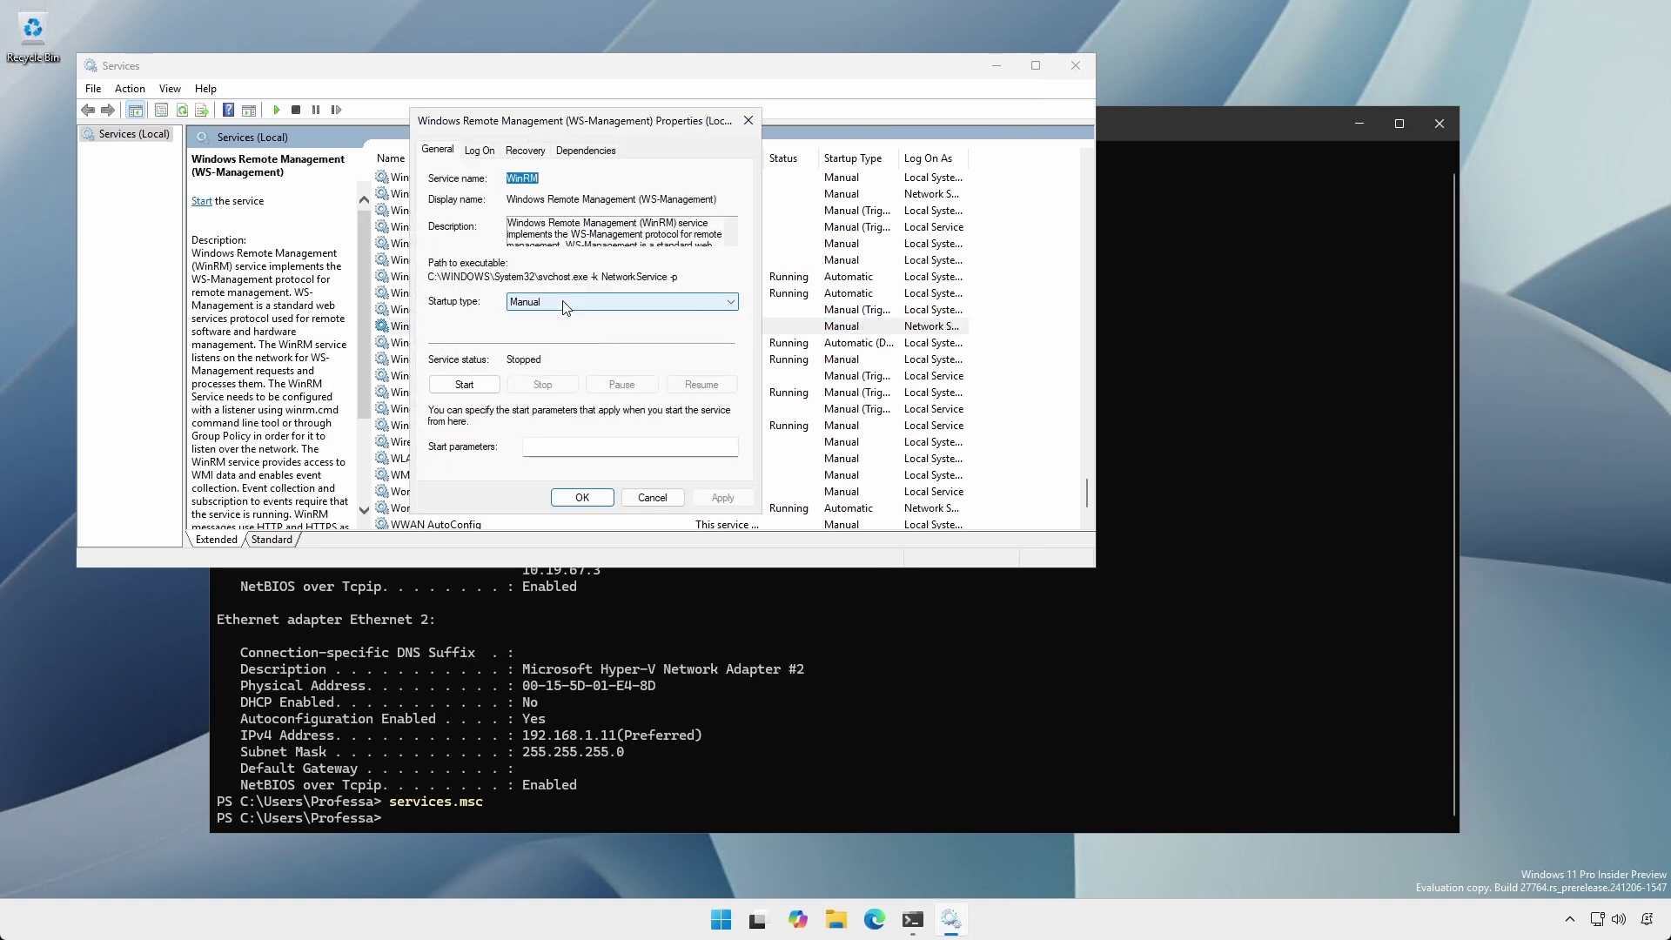
{"action": "left_click", "coordinate": [582, 302]}
{"action": "left_click", "coordinate": [546, 330]}
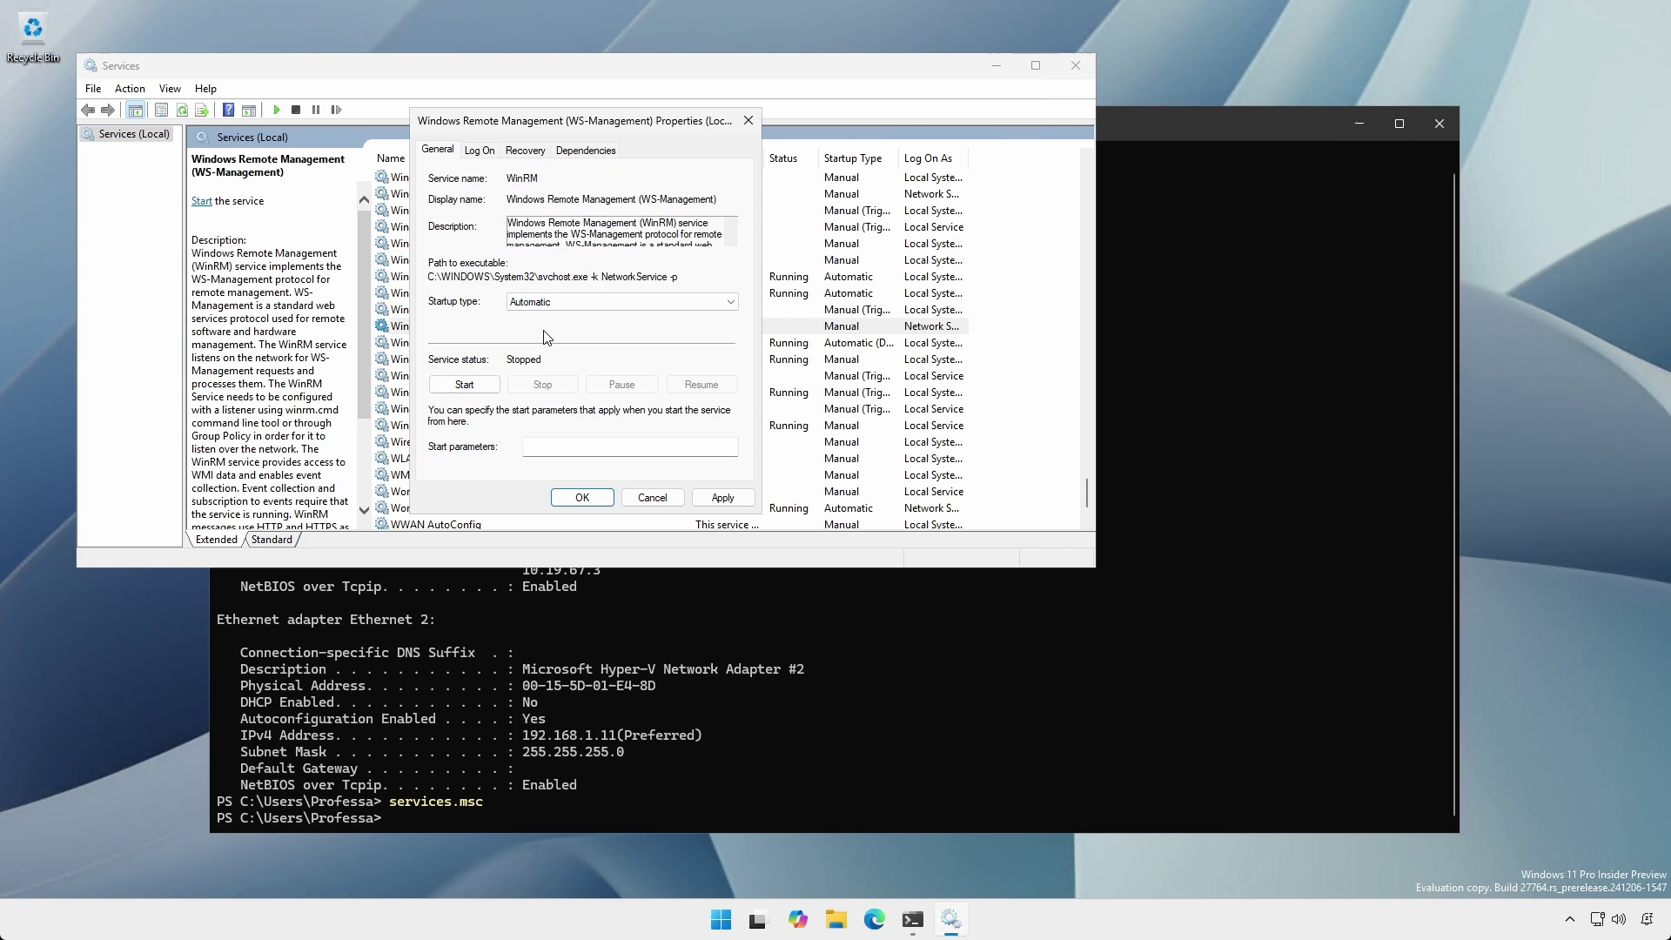
{"action": "left_click", "coordinate": [471, 385]}
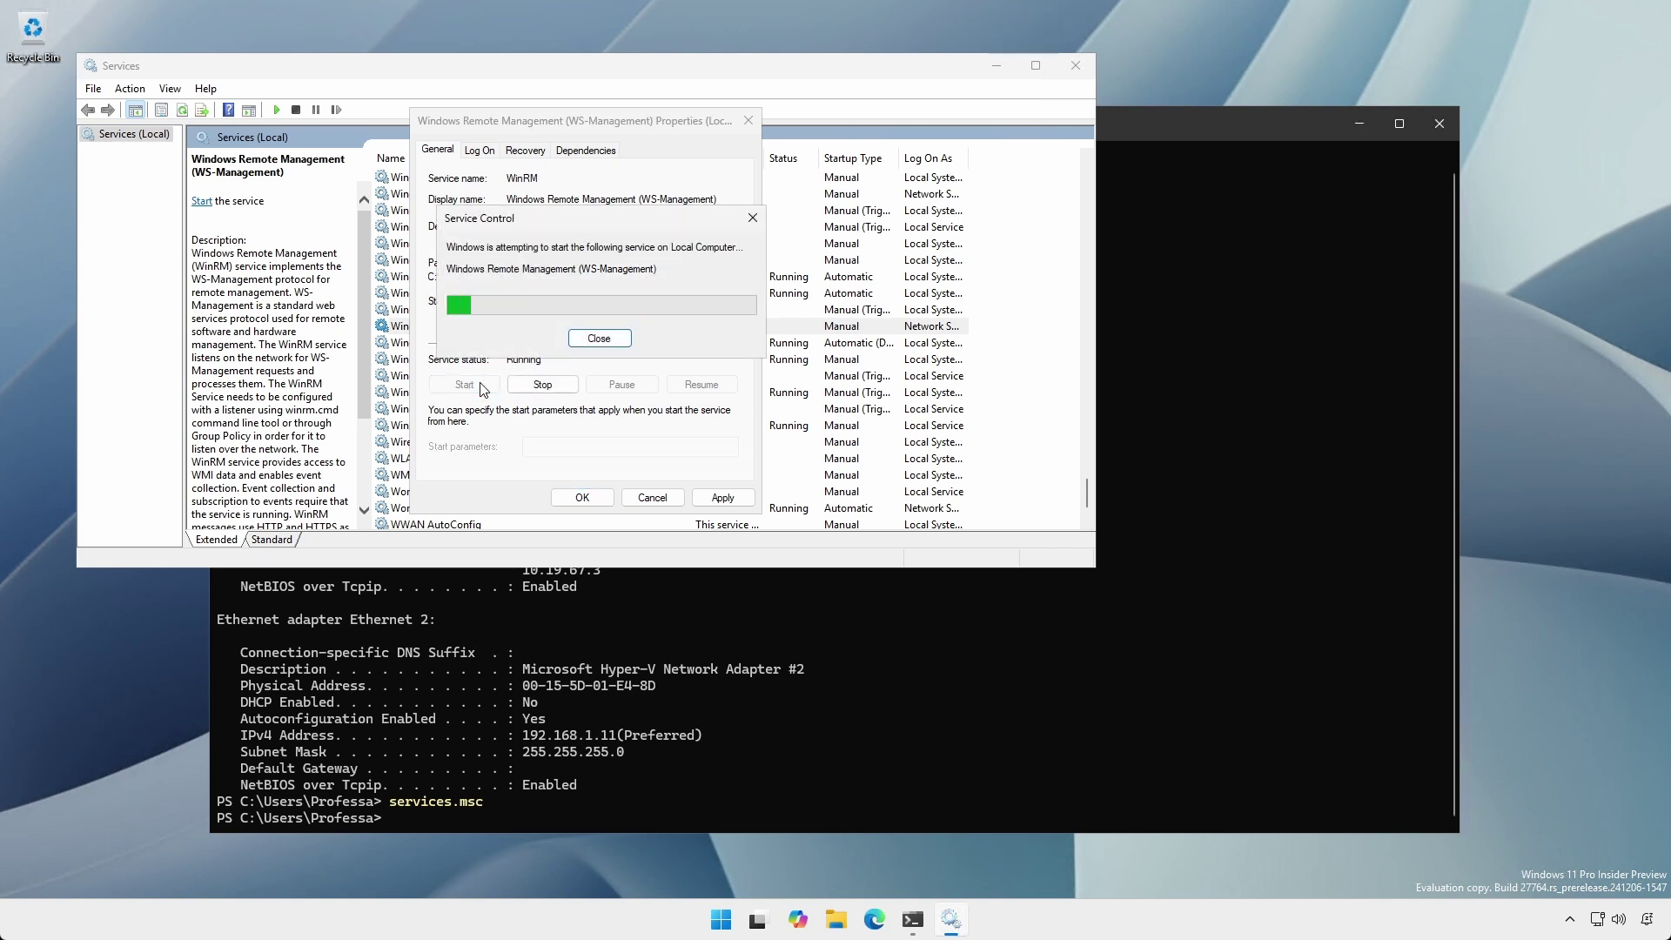
{"action": "left_click", "coordinate": [581, 495]}
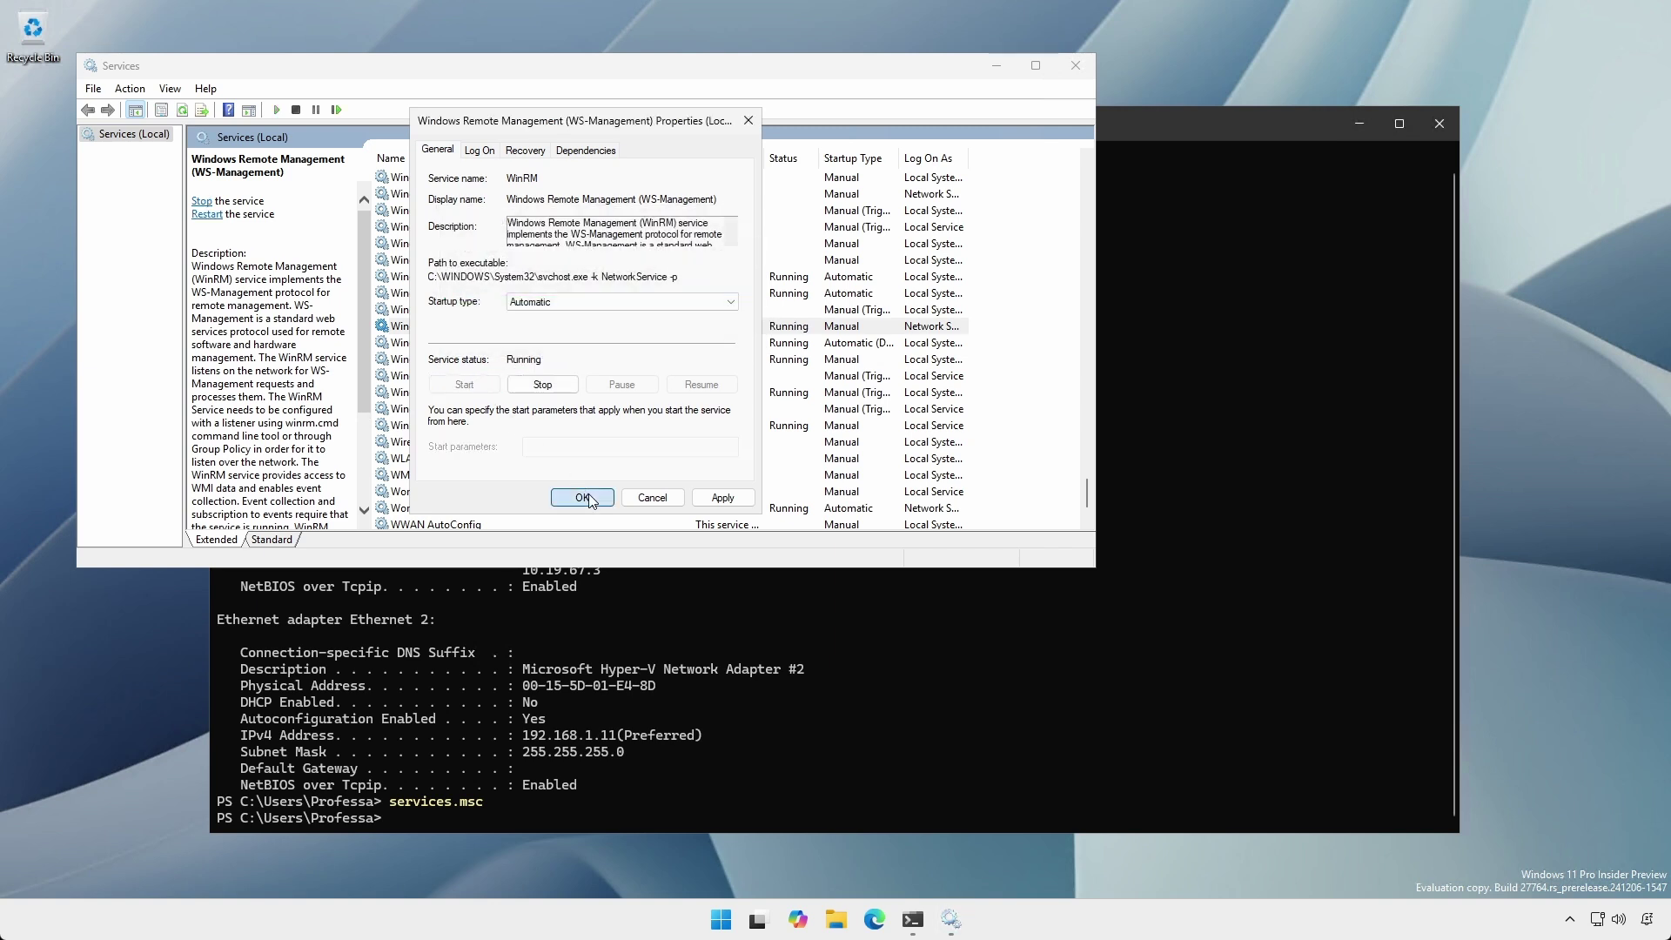
- Close Services and navigate gpedit.msc to the WinRM Client policies
{"action": "left_click", "coordinate": [1075, 66]}
{"action": "type", "text": "gpedit"}
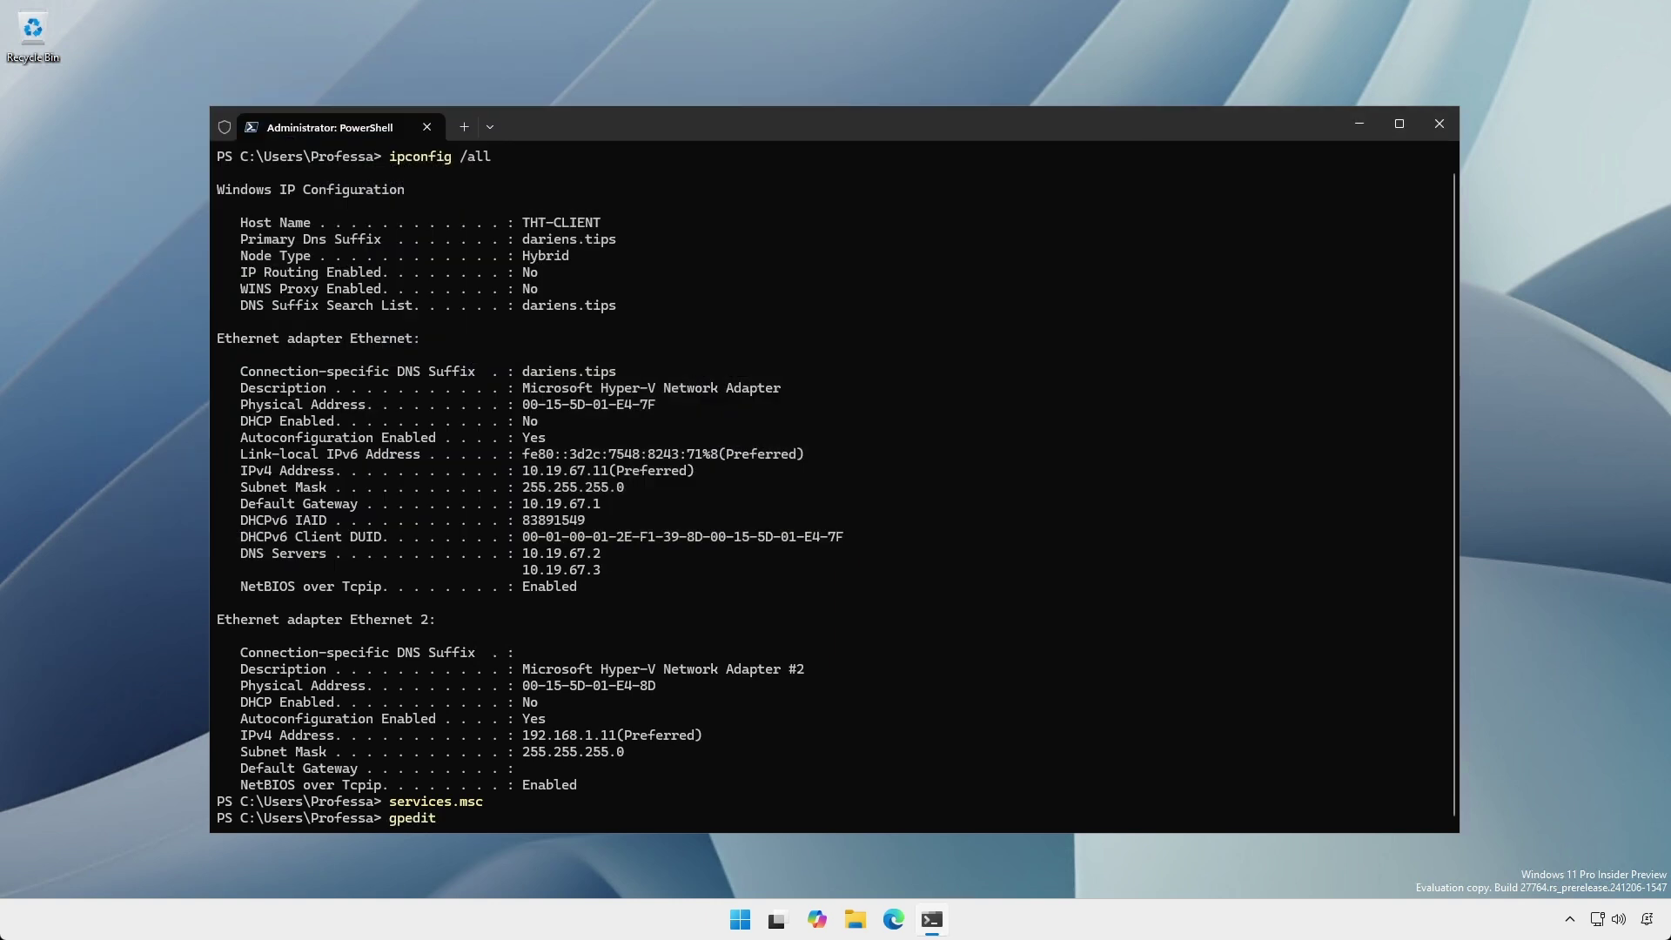
{"action": "type", "text": ".msc"}
{"action": "key", "text": "Return"}
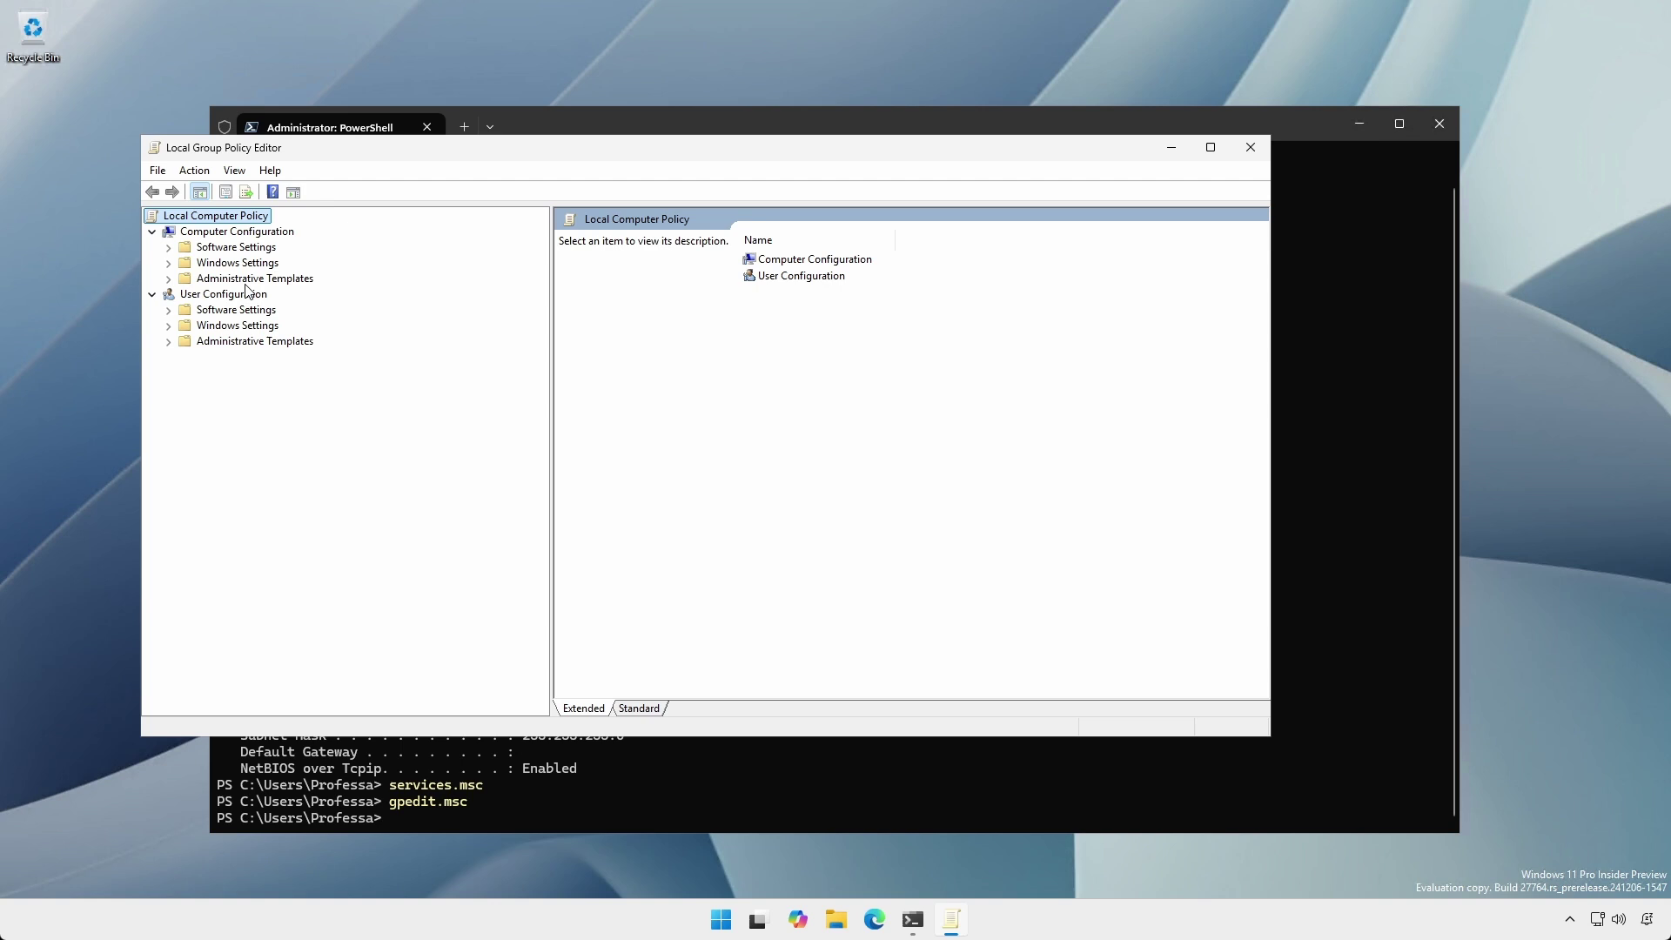
{"action": "left_click", "coordinate": [169, 280]}
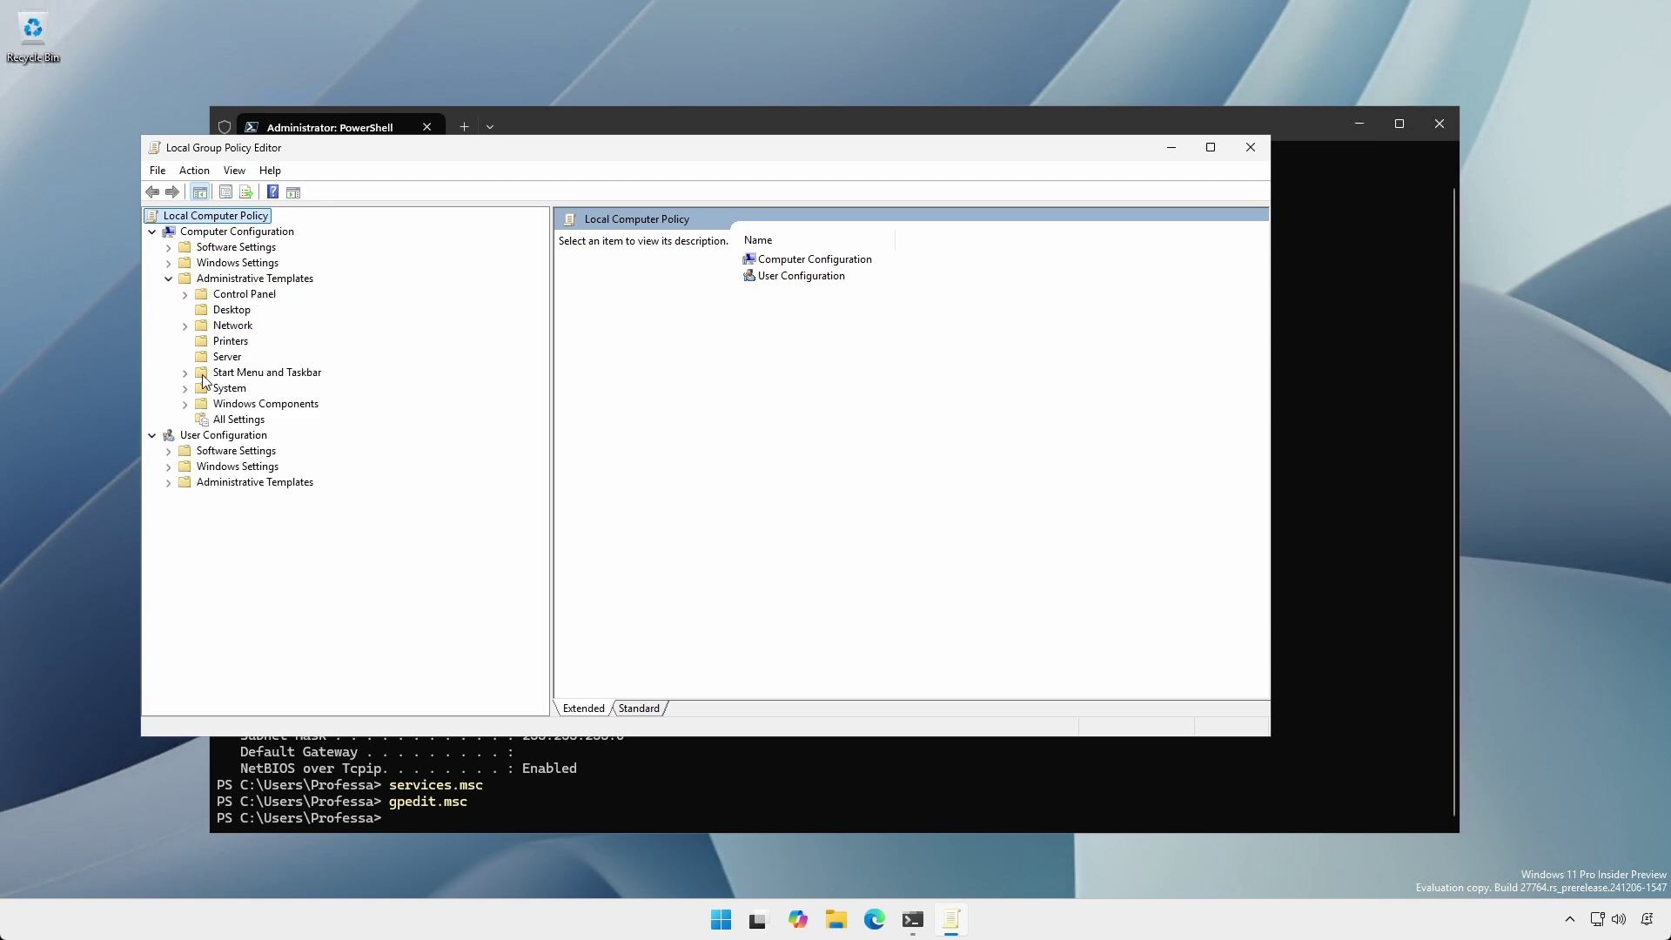
{"action": "left_click", "coordinate": [184, 404]}
{"action": "scroll", "coordinate": [287, 396], "scroll_direction": "down", "scroll_amount": 20}
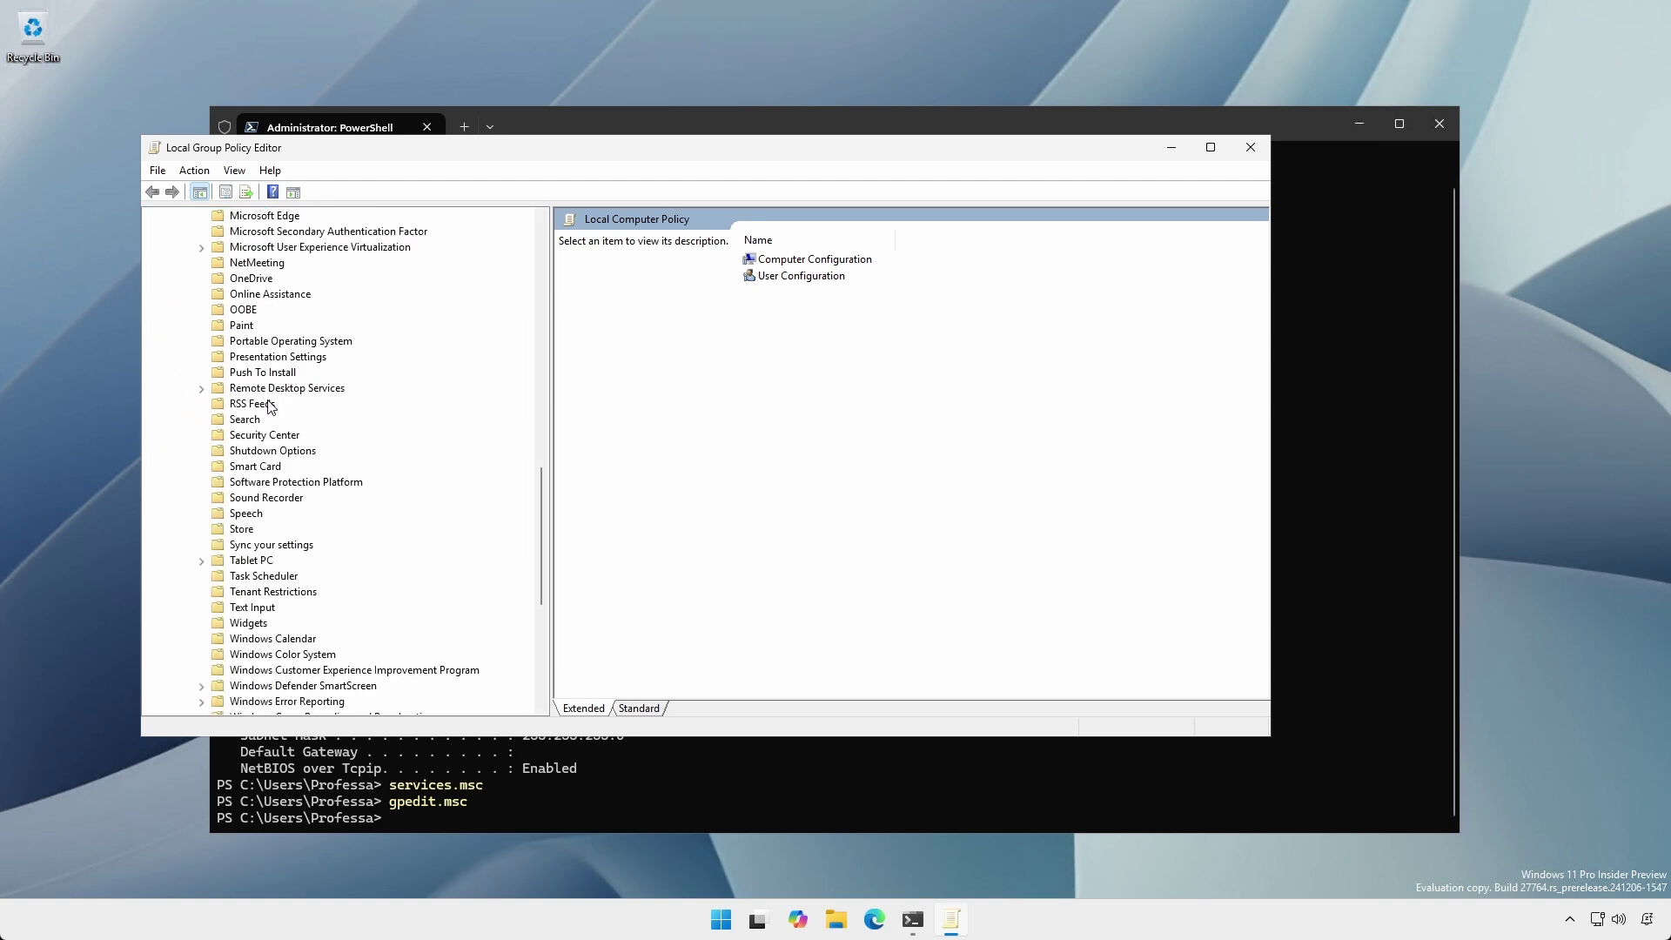
{"action": "left_click", "coordinate": [201, 561]}
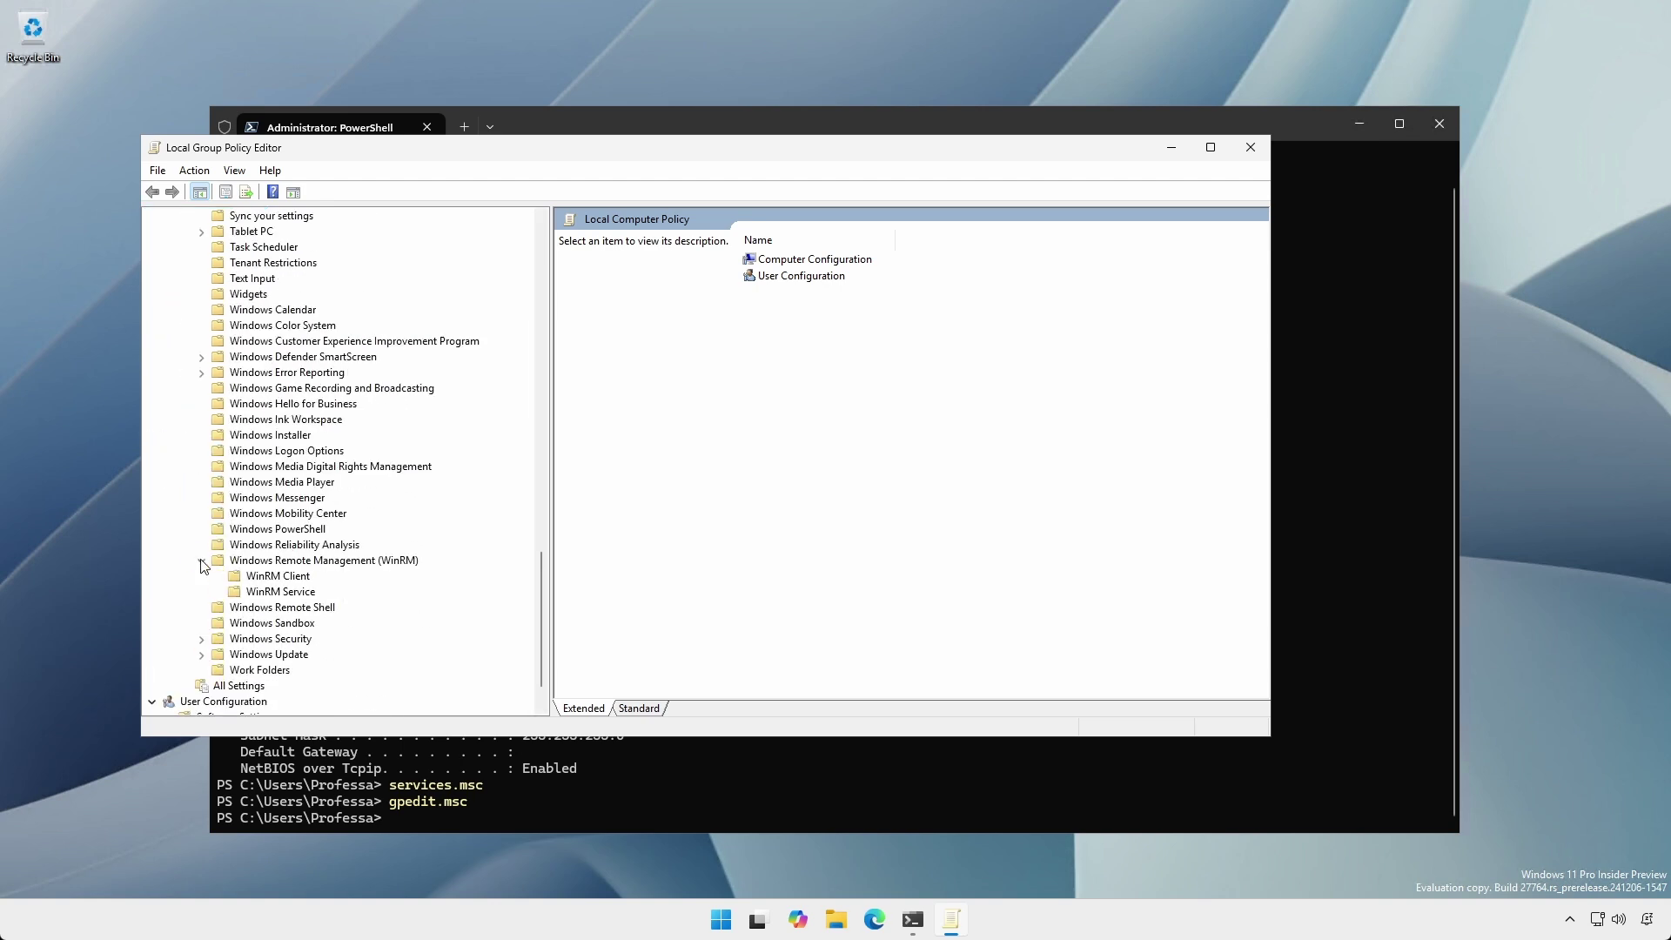
{"action": "left_click", "coordinate": [268, 579]}
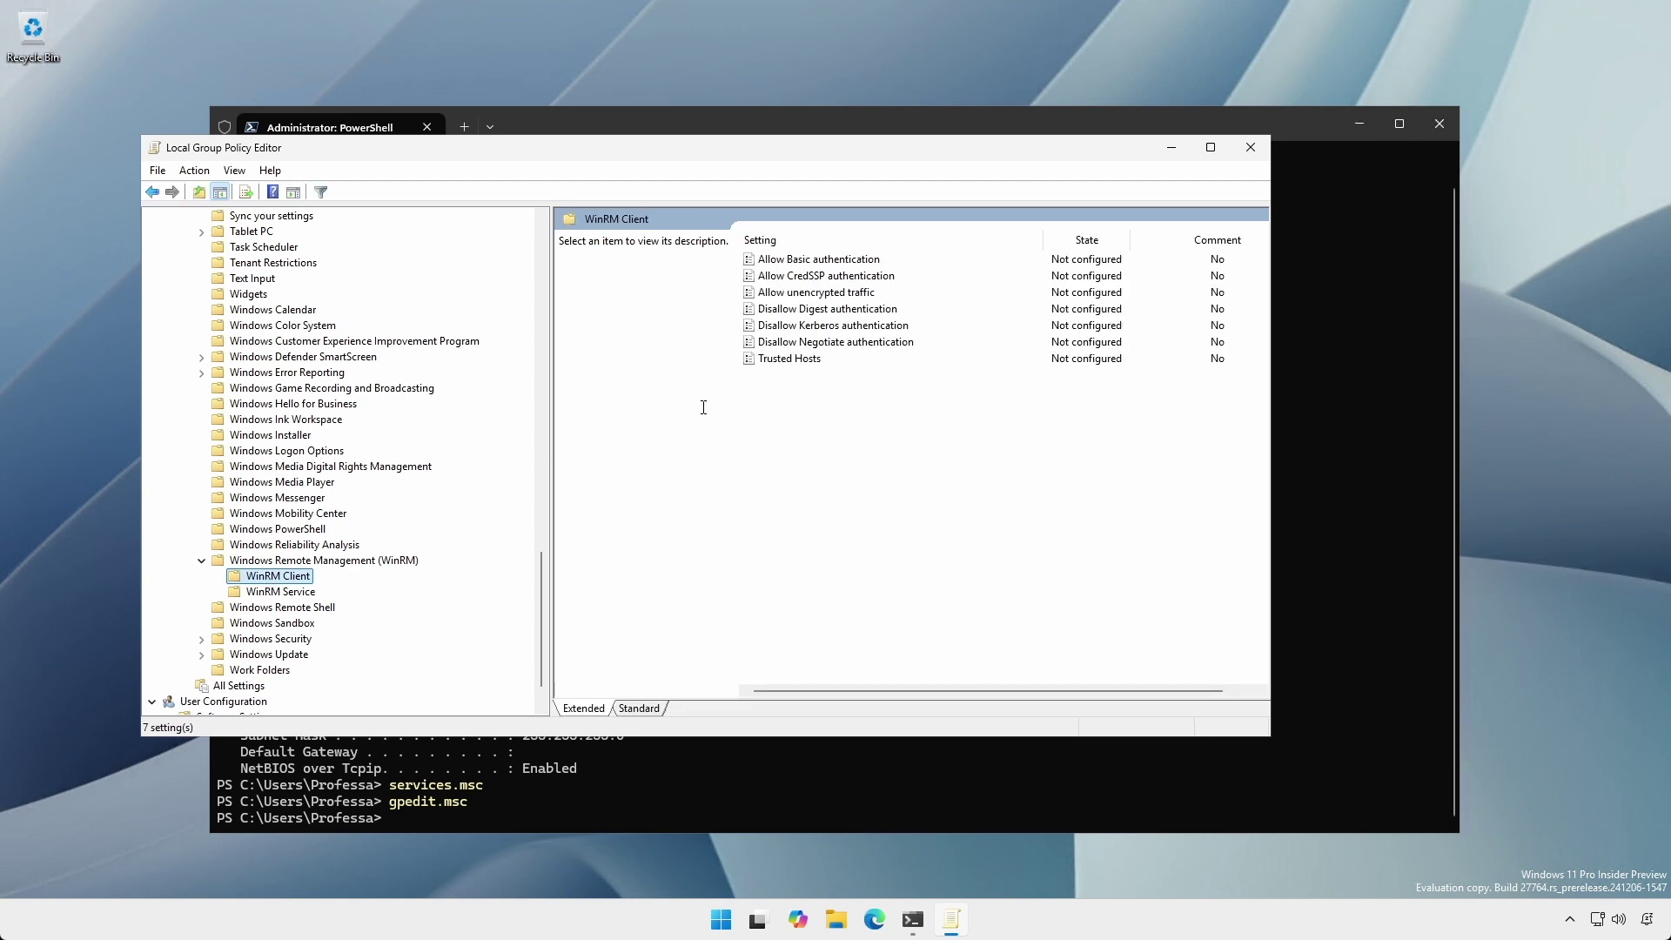
- Enable the Trusted Hosts policy with tht* as the trusted hosts list
{"action": "left_click", "coordinate": [759, 361]}
{"action": "double_click", "coordinate": [759, 360]}
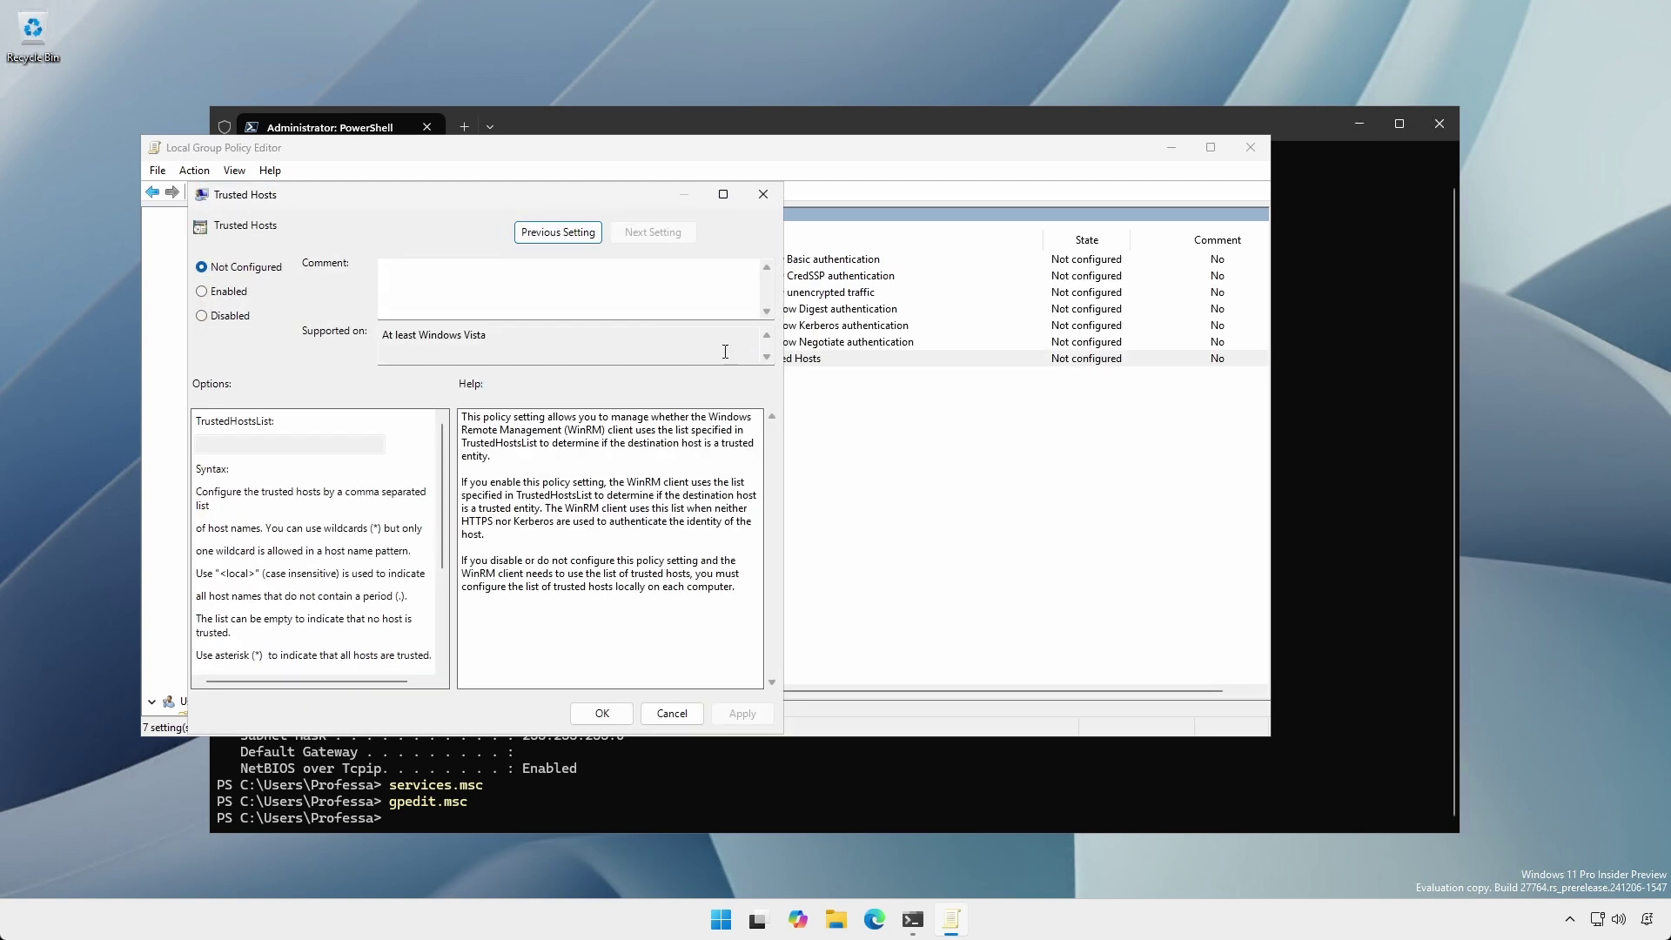
{"action": "left_click", "coordinate": [220, 292]}
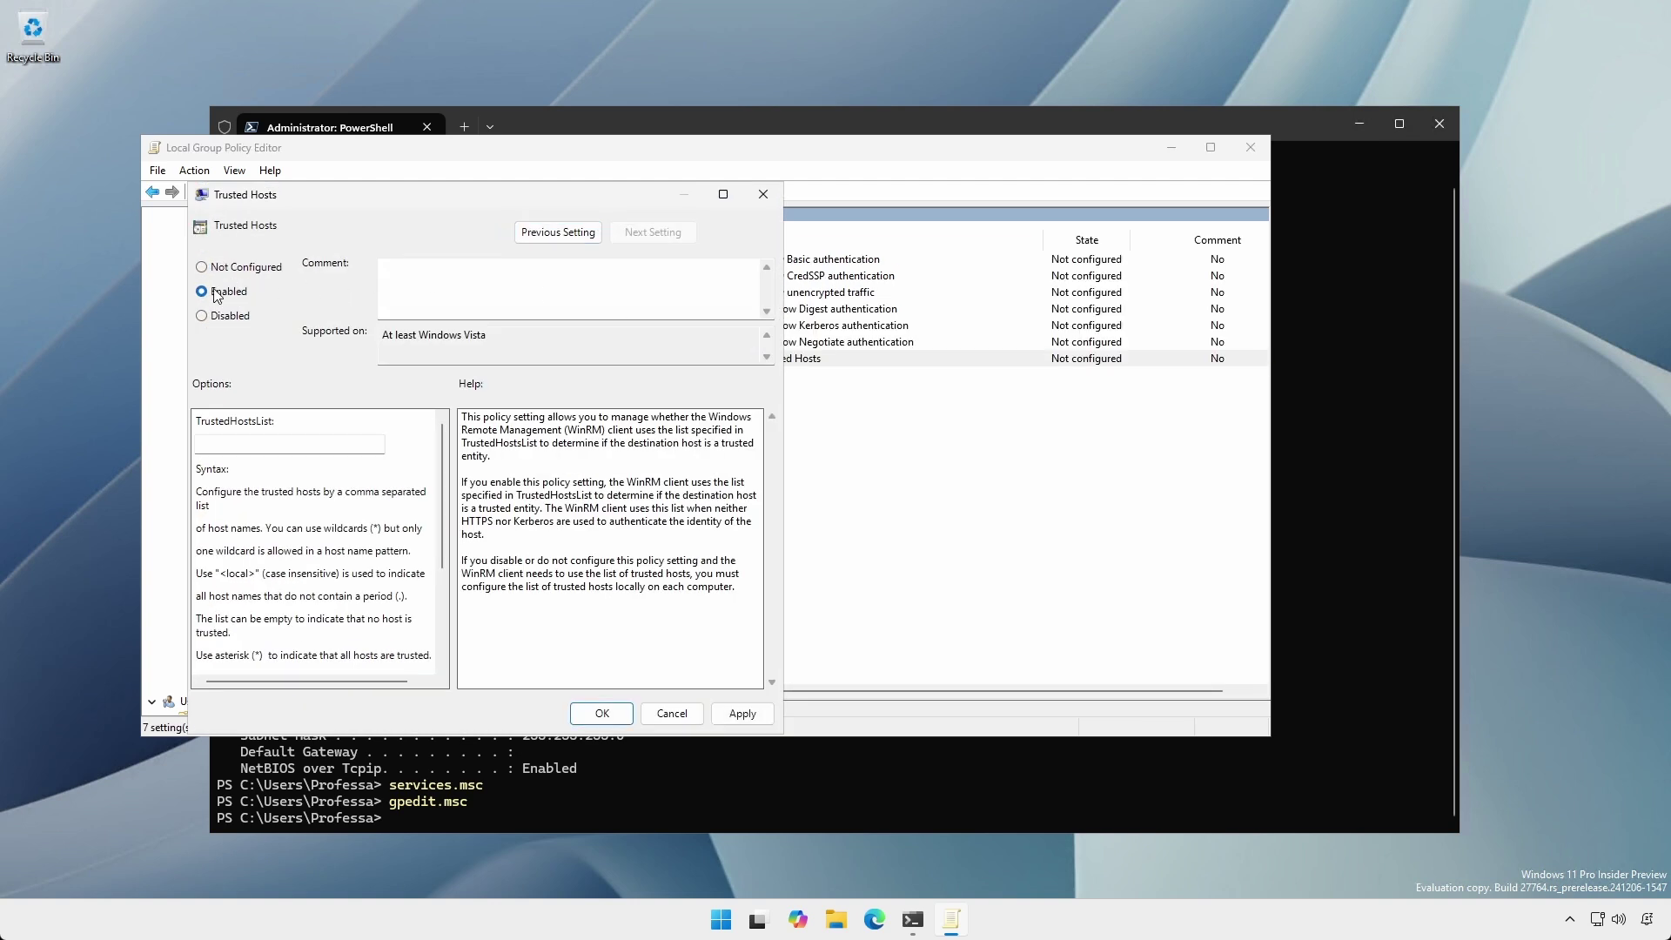
{"action": "left_click", "coordinate": [233, 443]}
{"action": "type", "text": "tht*"}
{"action": "left_click", "coordinate": [716, 719]}
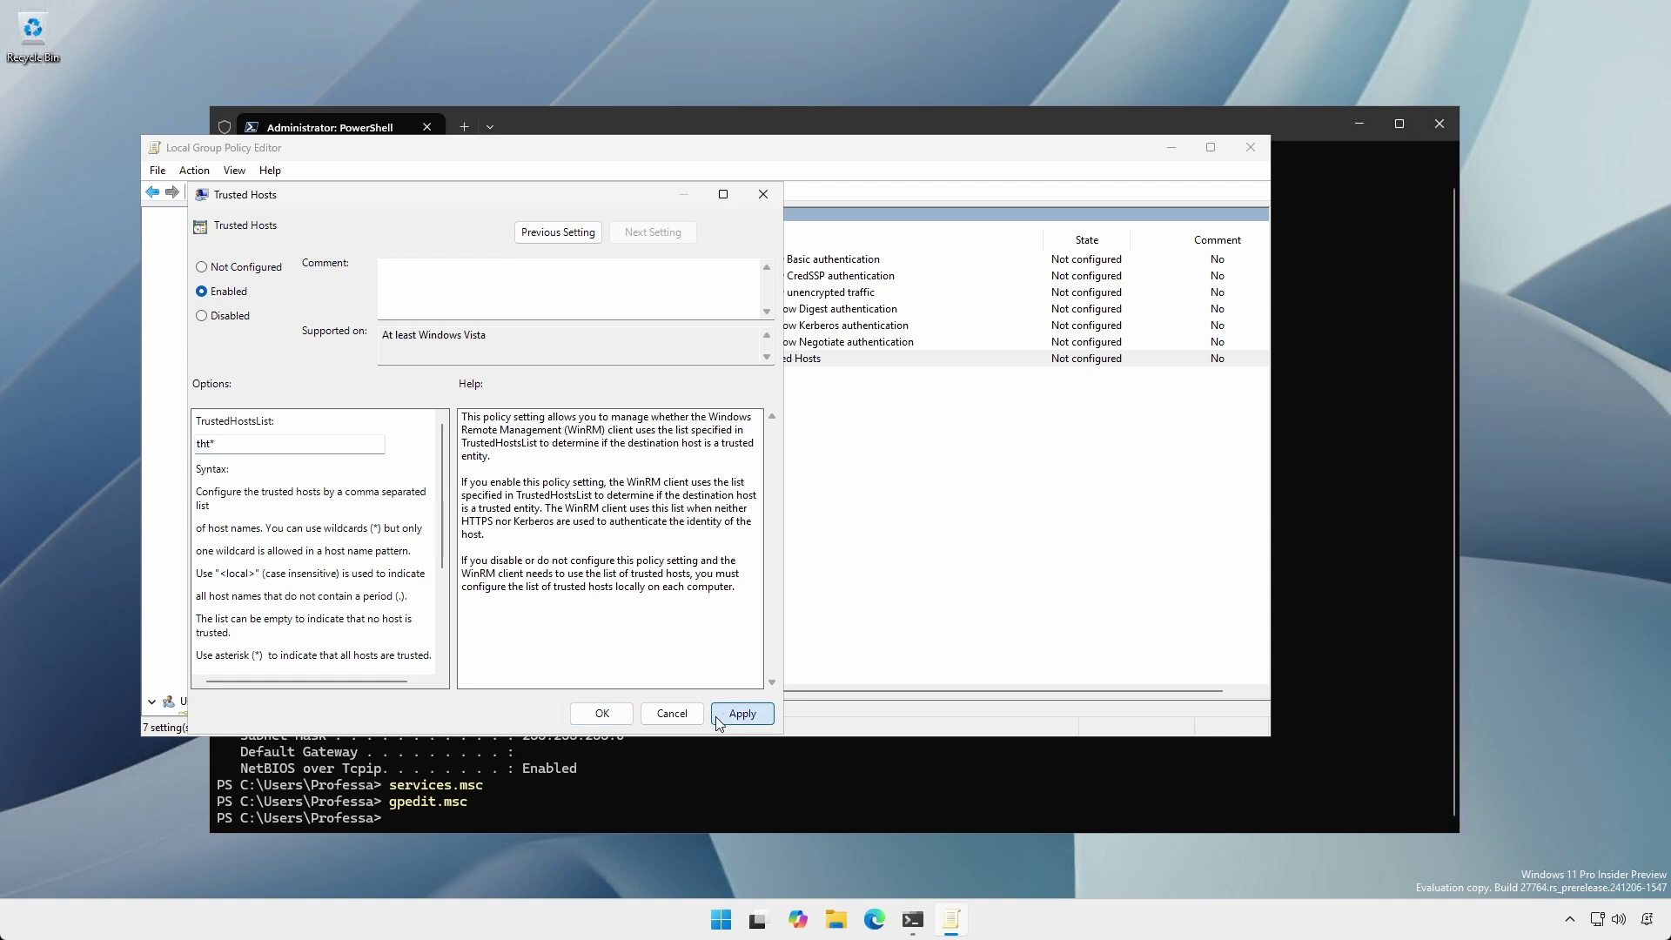
{"action": "left_click", "coordinate": [602, 713]}
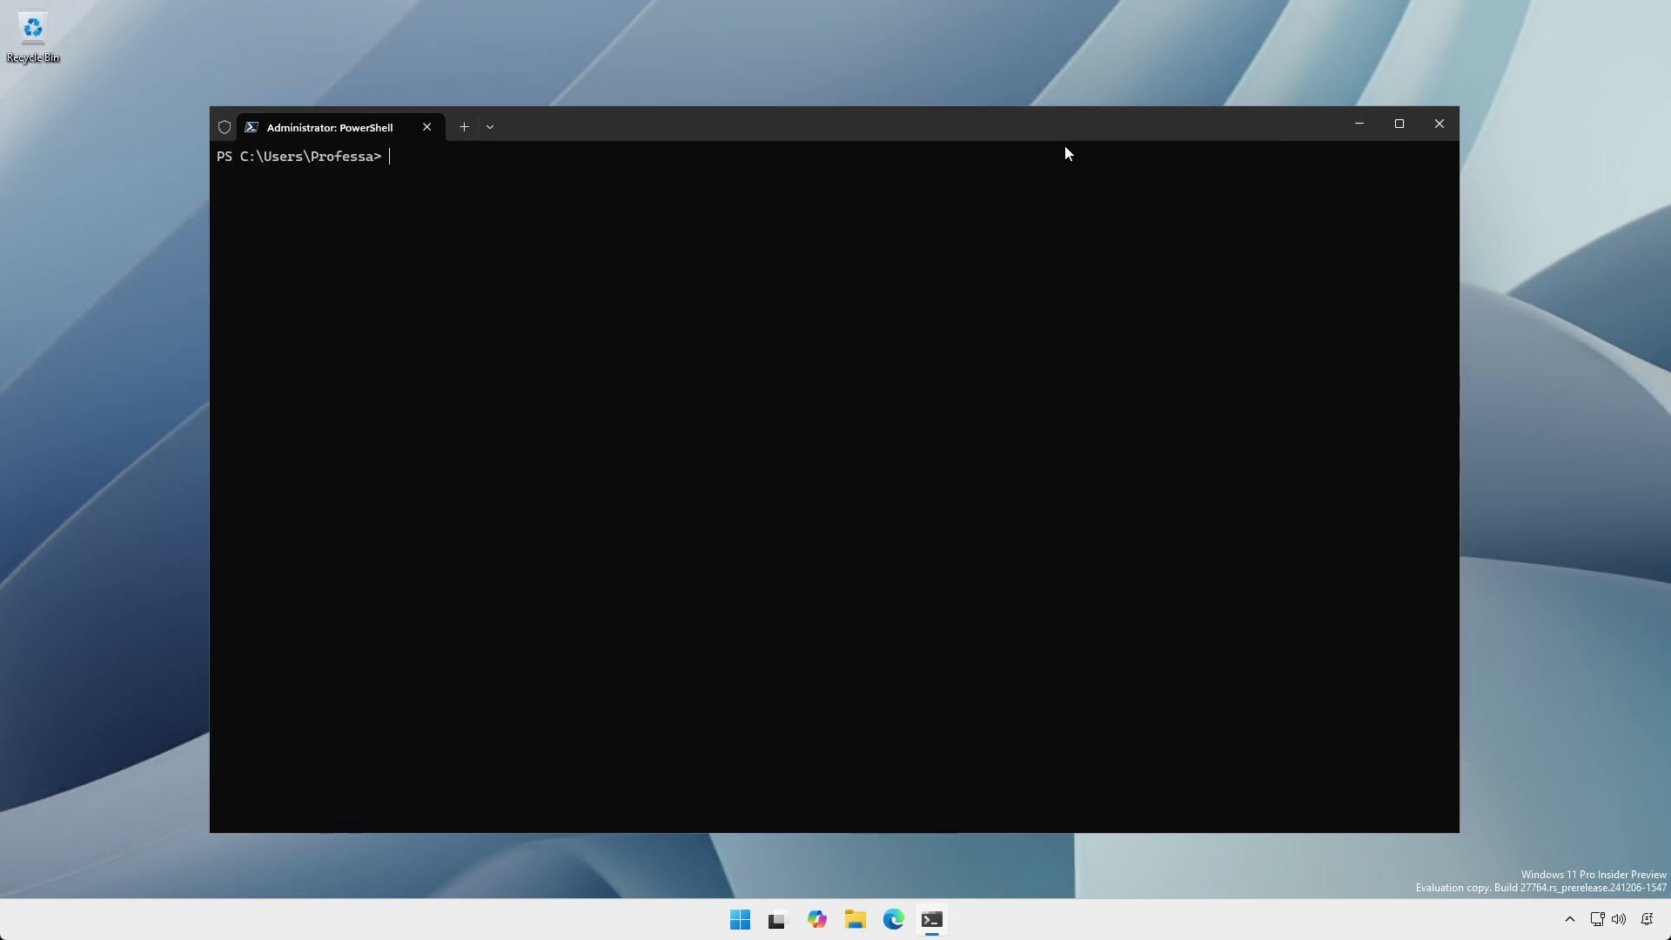
- Set WinRM TrustedHosts to tht* and confirm the change with y
{"action": "type", "text": "Set-Item WSMan:\\localhost\\Client\\TrustedHosts -Value 'tht*'"}
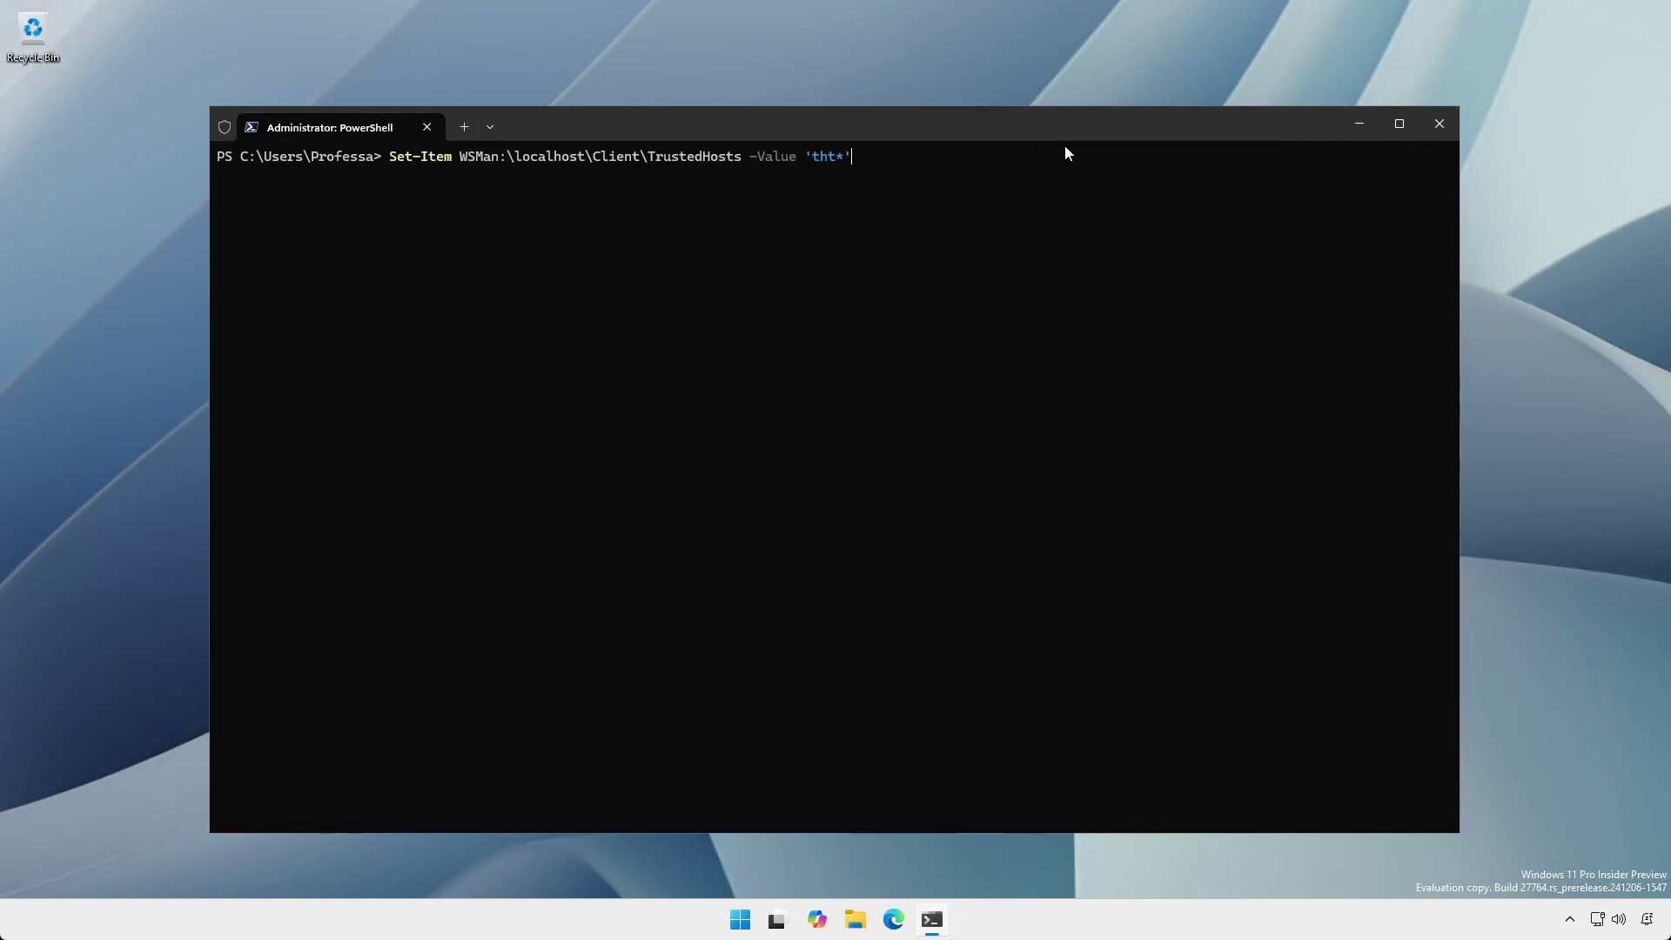
{"action": "key", "text": "Return"}
{"action": "type", "text": "y"}
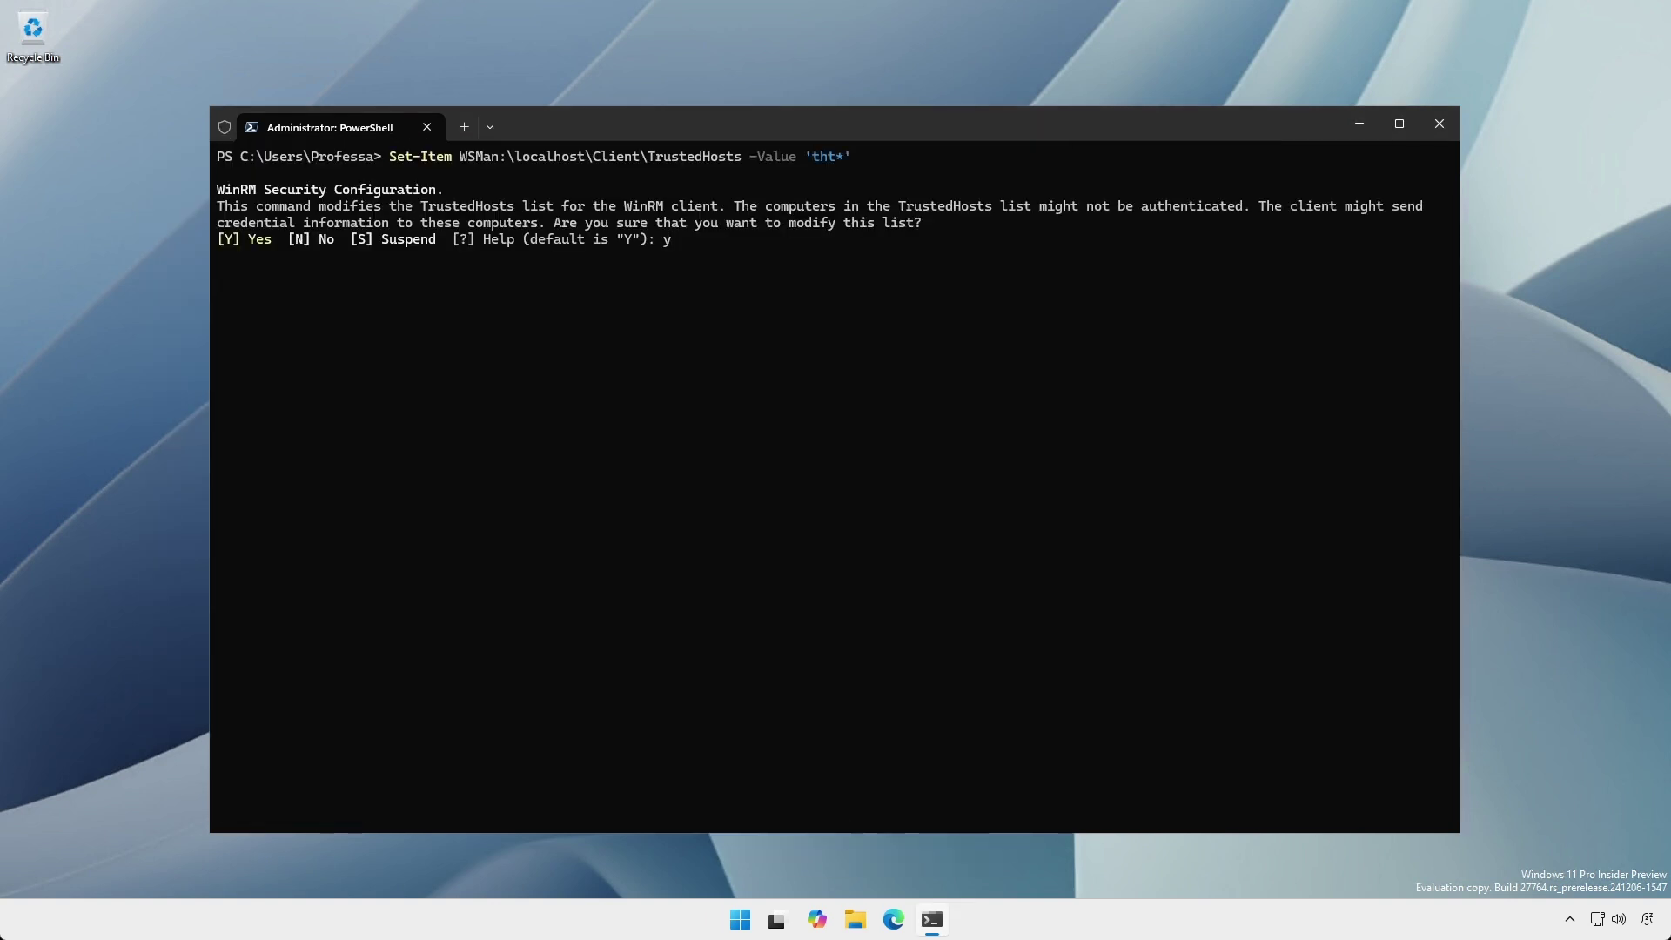
{"action": "key", "text": "Return"}
- Make the Ethernet network Private and raise MaxEnvelopeSizeKb from 500 to 640, verifying it
{"action": "type", "text": "Get-Item -Path WSMan:\\localhost\\MaxEnvelopeSizeKb"}
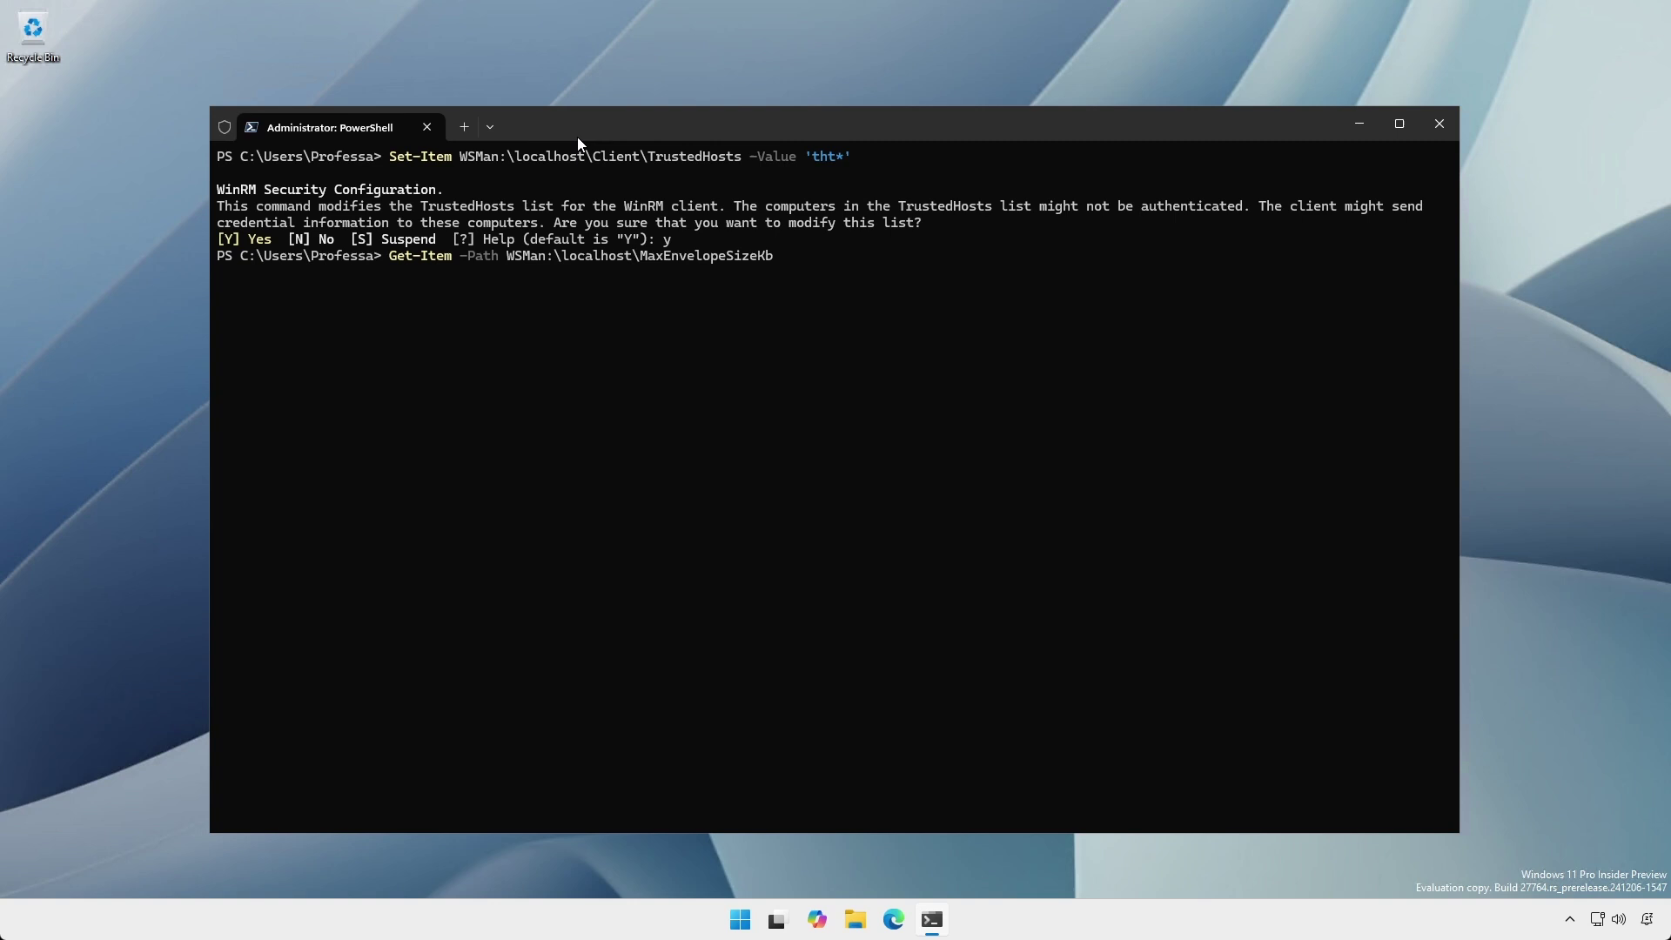
{"action": "key", "text": "Return"}
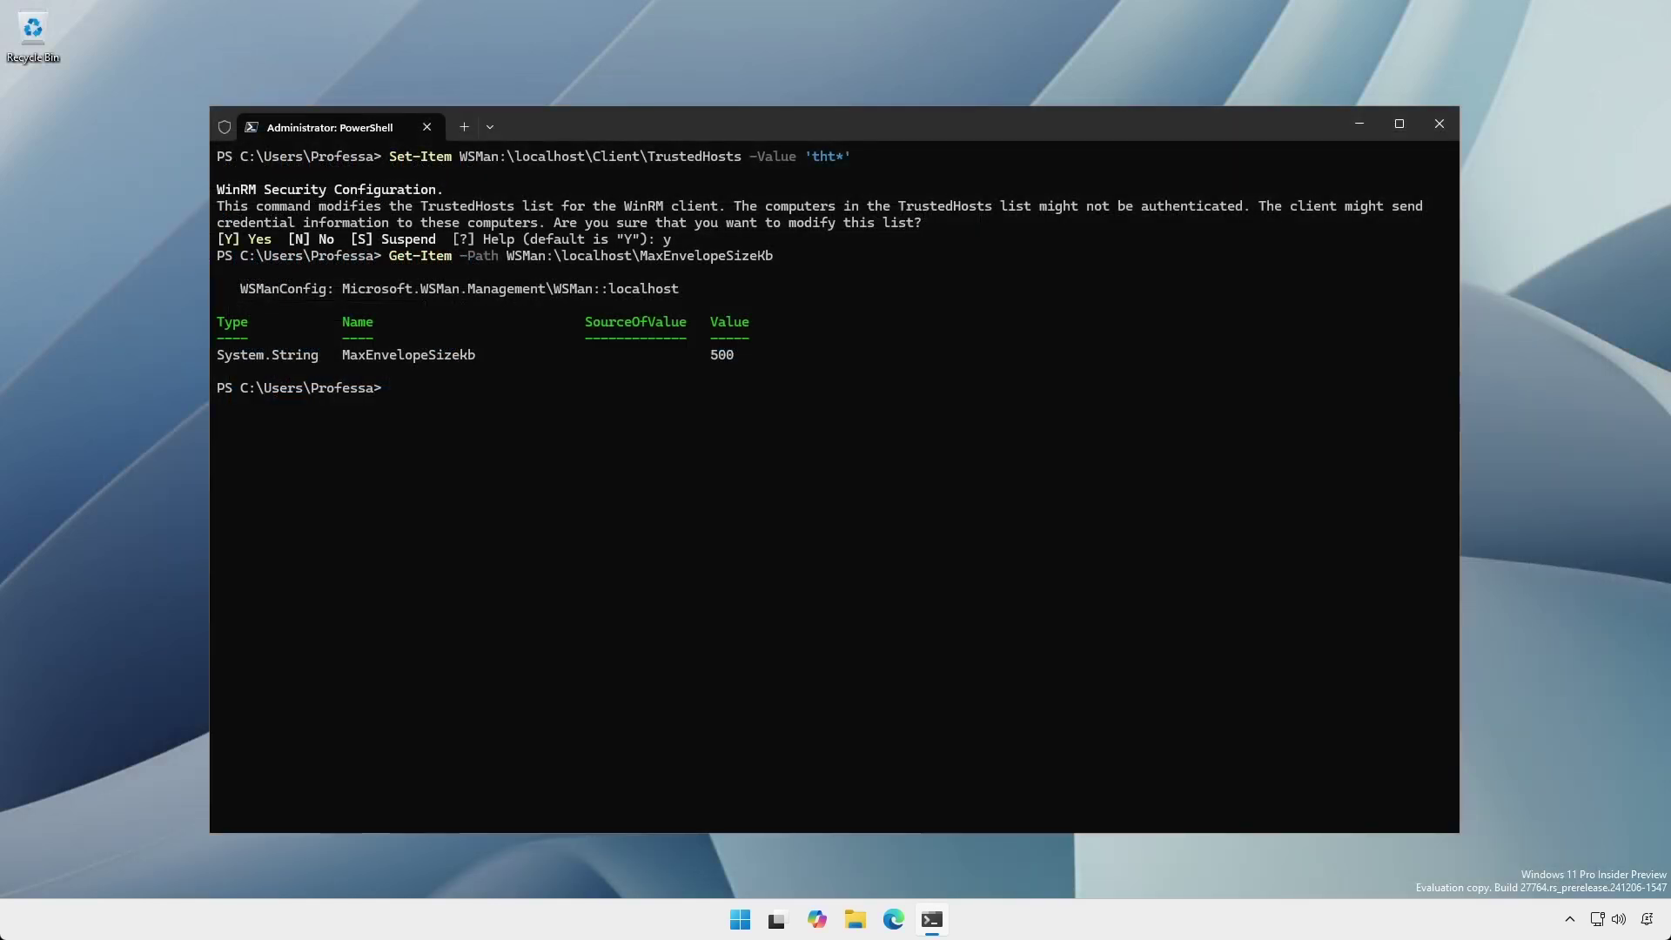
{"action": "type", "text": "Set-Item -Path WSMan:\\localhost\\MaxEnvelopeSizeKb -Value 640"}
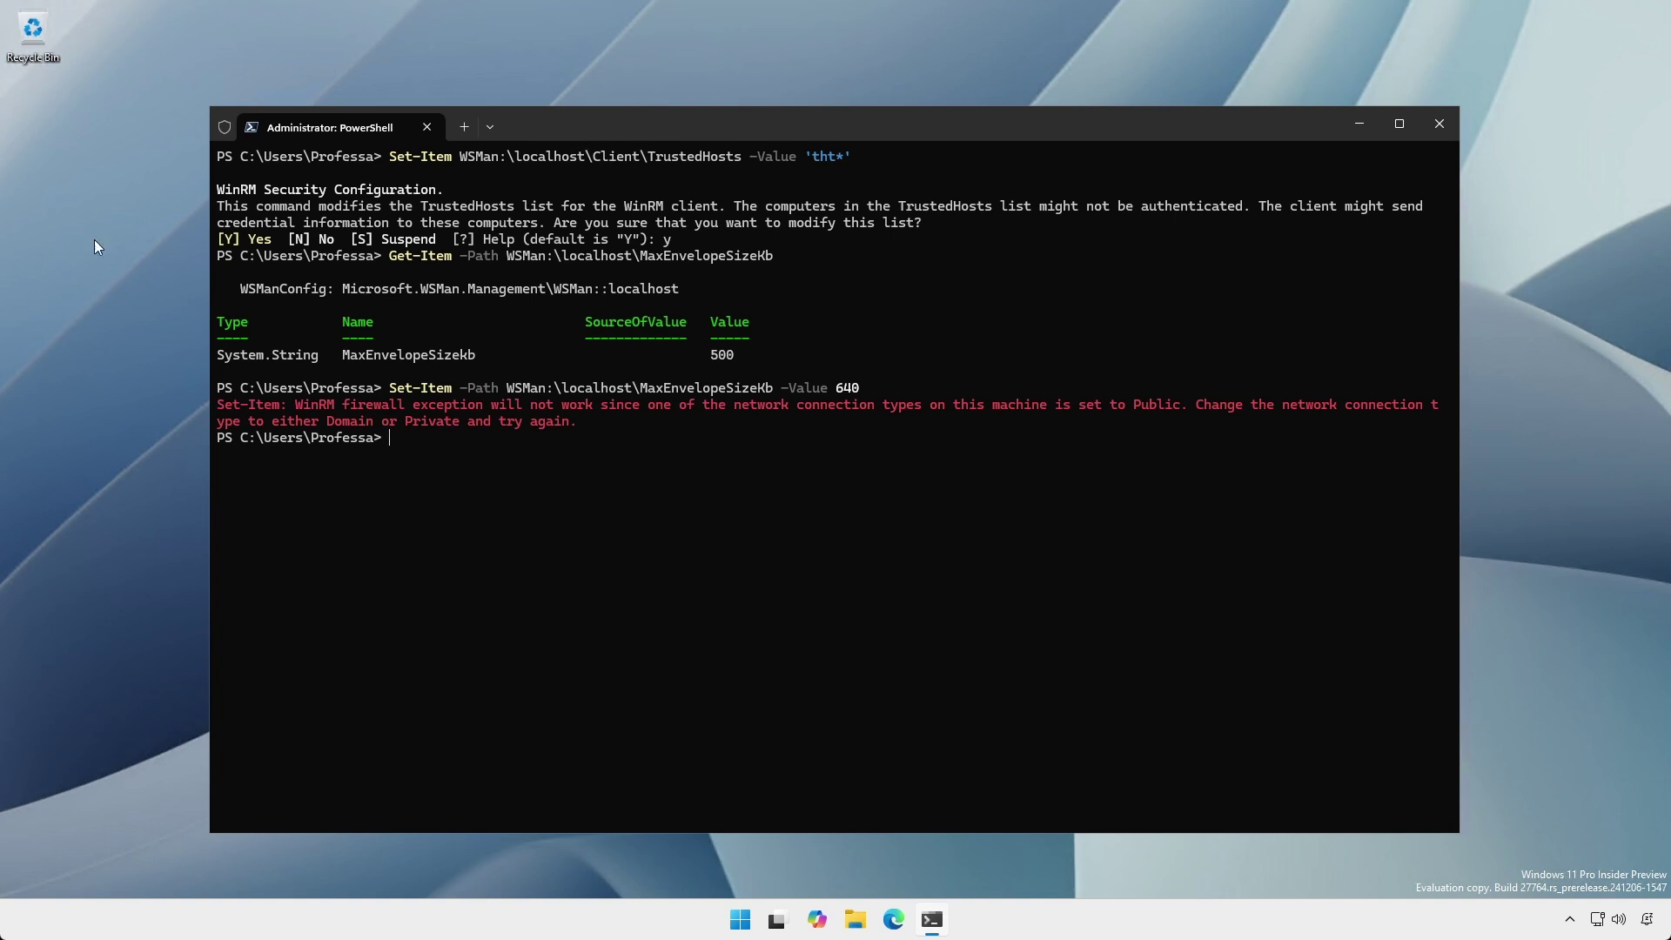
{"action": "type", "text": "Set-NetConnectionProfile -InterfaceAlias Ethernet -NetworkCategory Private"}
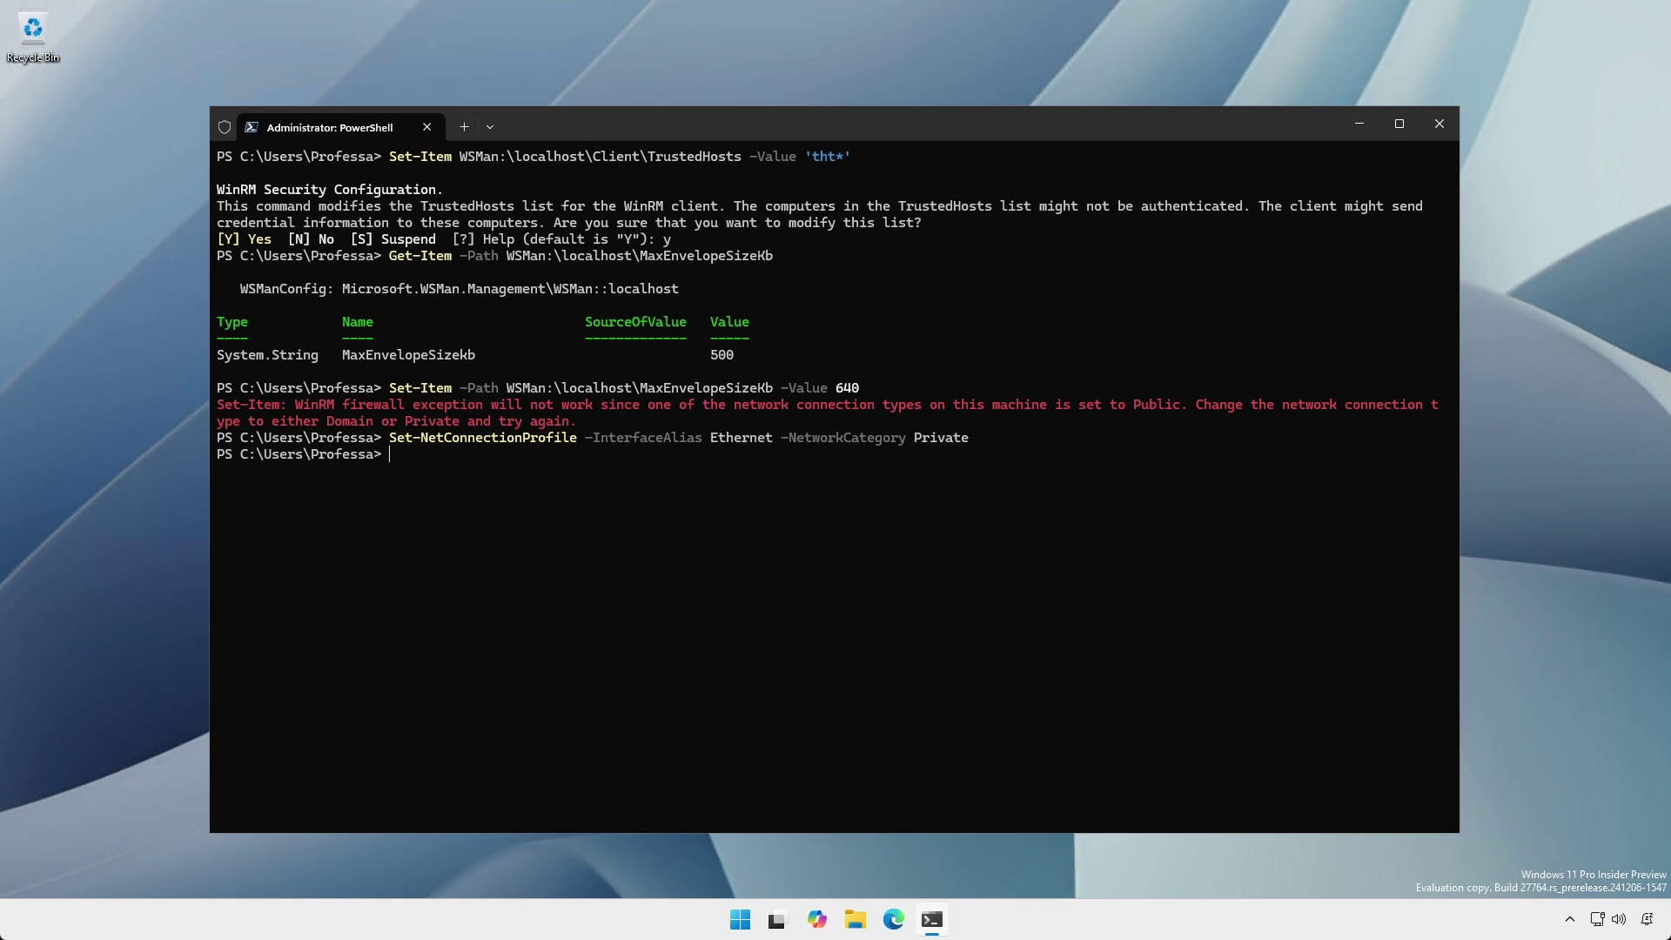
{"action": "type", "text": "Set-Item -Path WSMan:\\localhost\\MaxEnvelopeSizeKb -Value 640"}
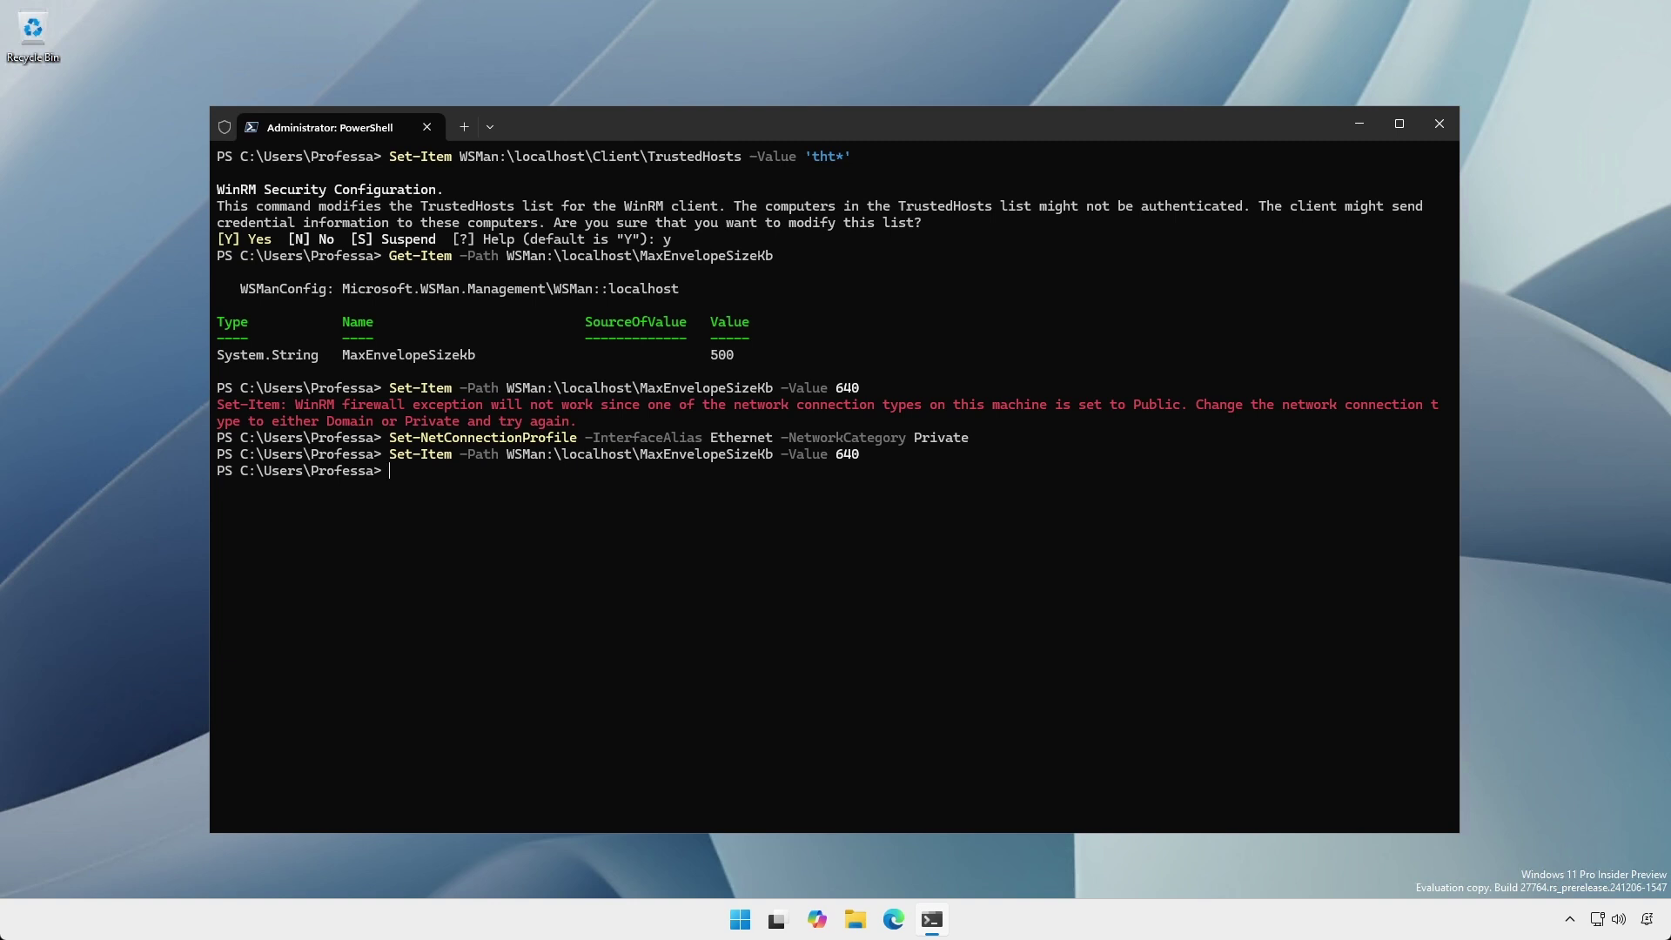
{"action": "type", "text": "Get-Item -Path WSMan:\\localhost\\MaxEnvelopeSizeKb"}
{"action": "key", "text": "Return"}
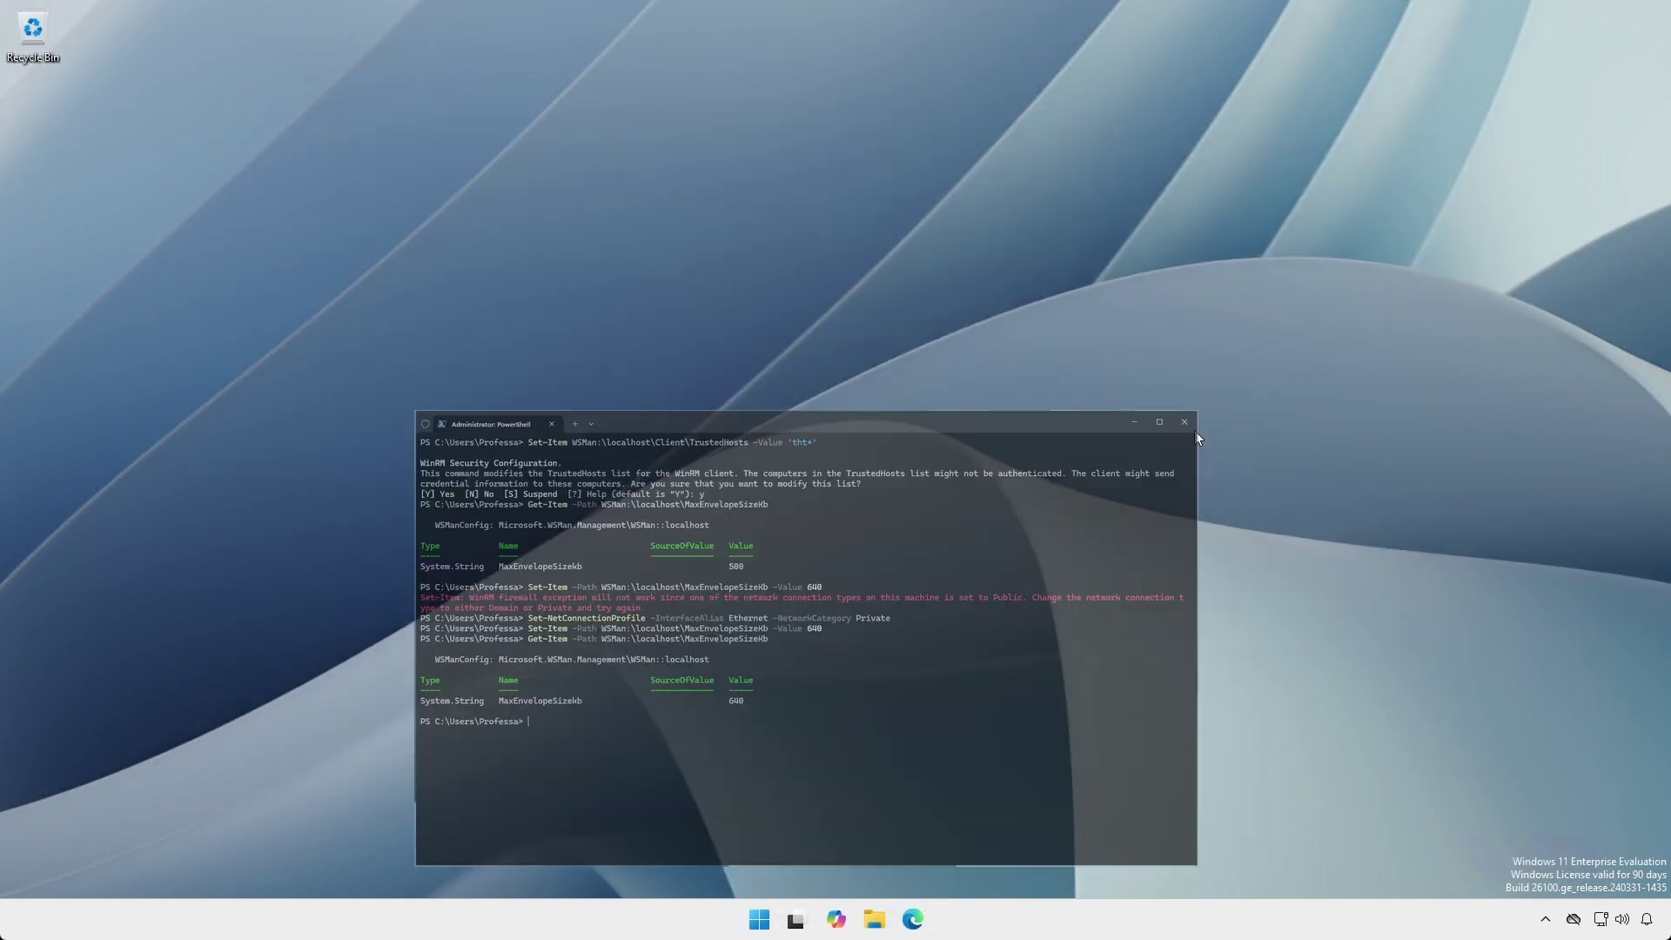
- In Optional features, search 'rsat', select all 21 RSAT features and add them
{"action": "right_click", "coordinate": [766, 927]}
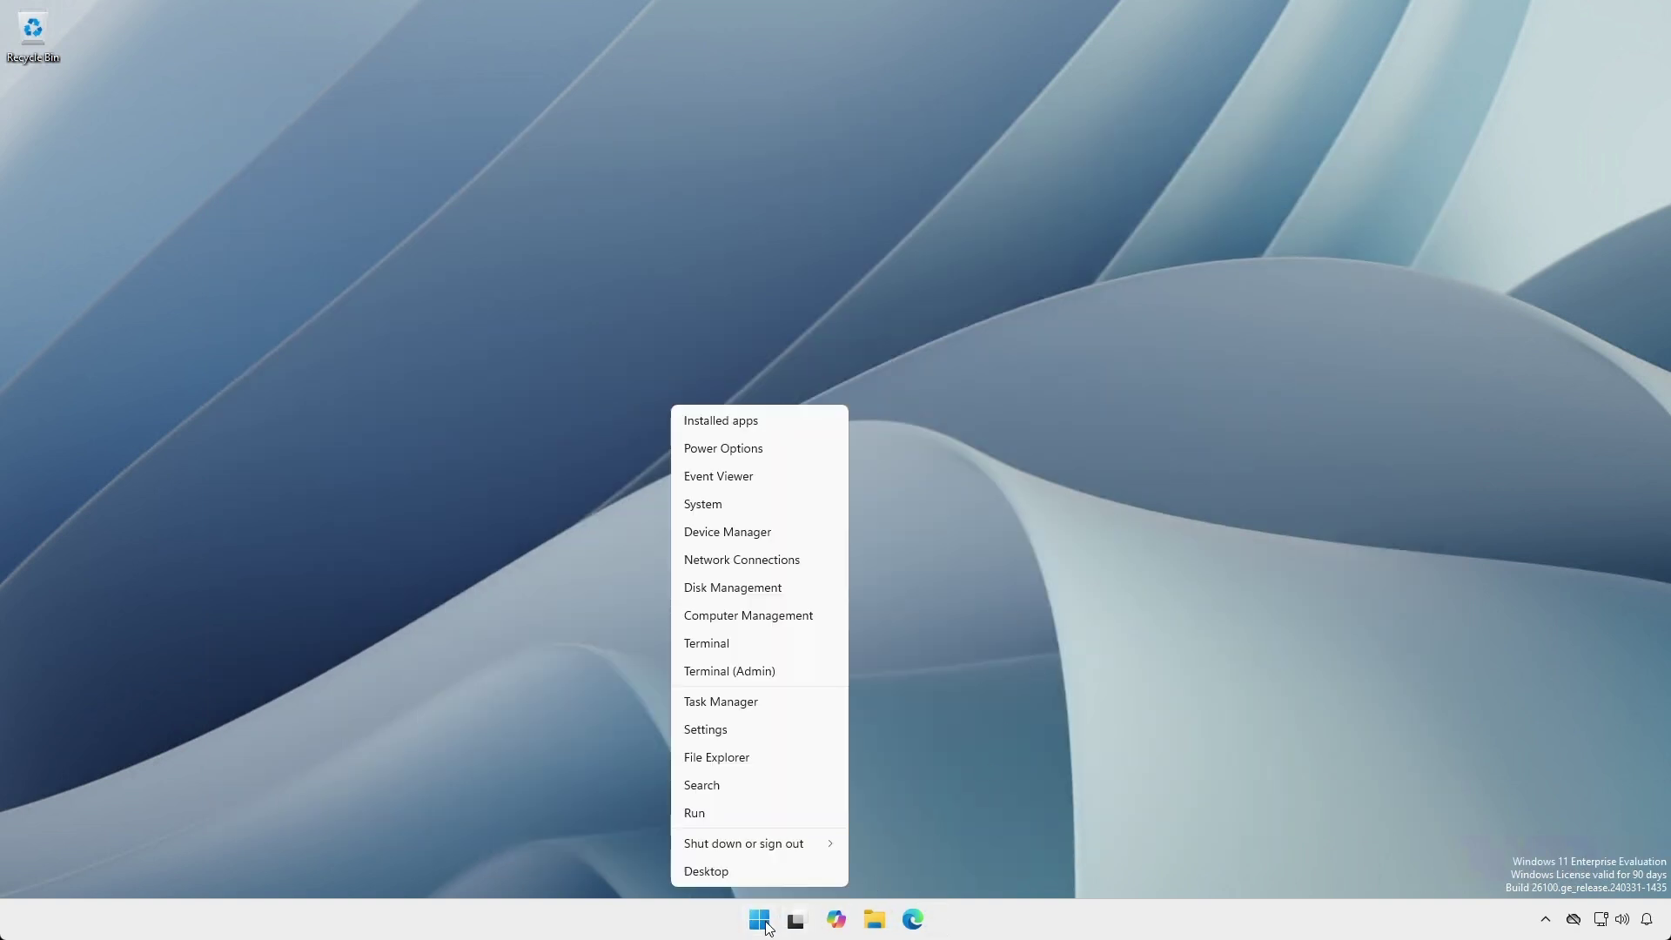
{"action": "left_click", "coordinate": [746, 733]}
{"action": "scroll", "coordinate": [746, 736], "scroll_direction": "down", "scroll_amount": 10}
{"action": "left_click", "coordinate": [746, 733]}
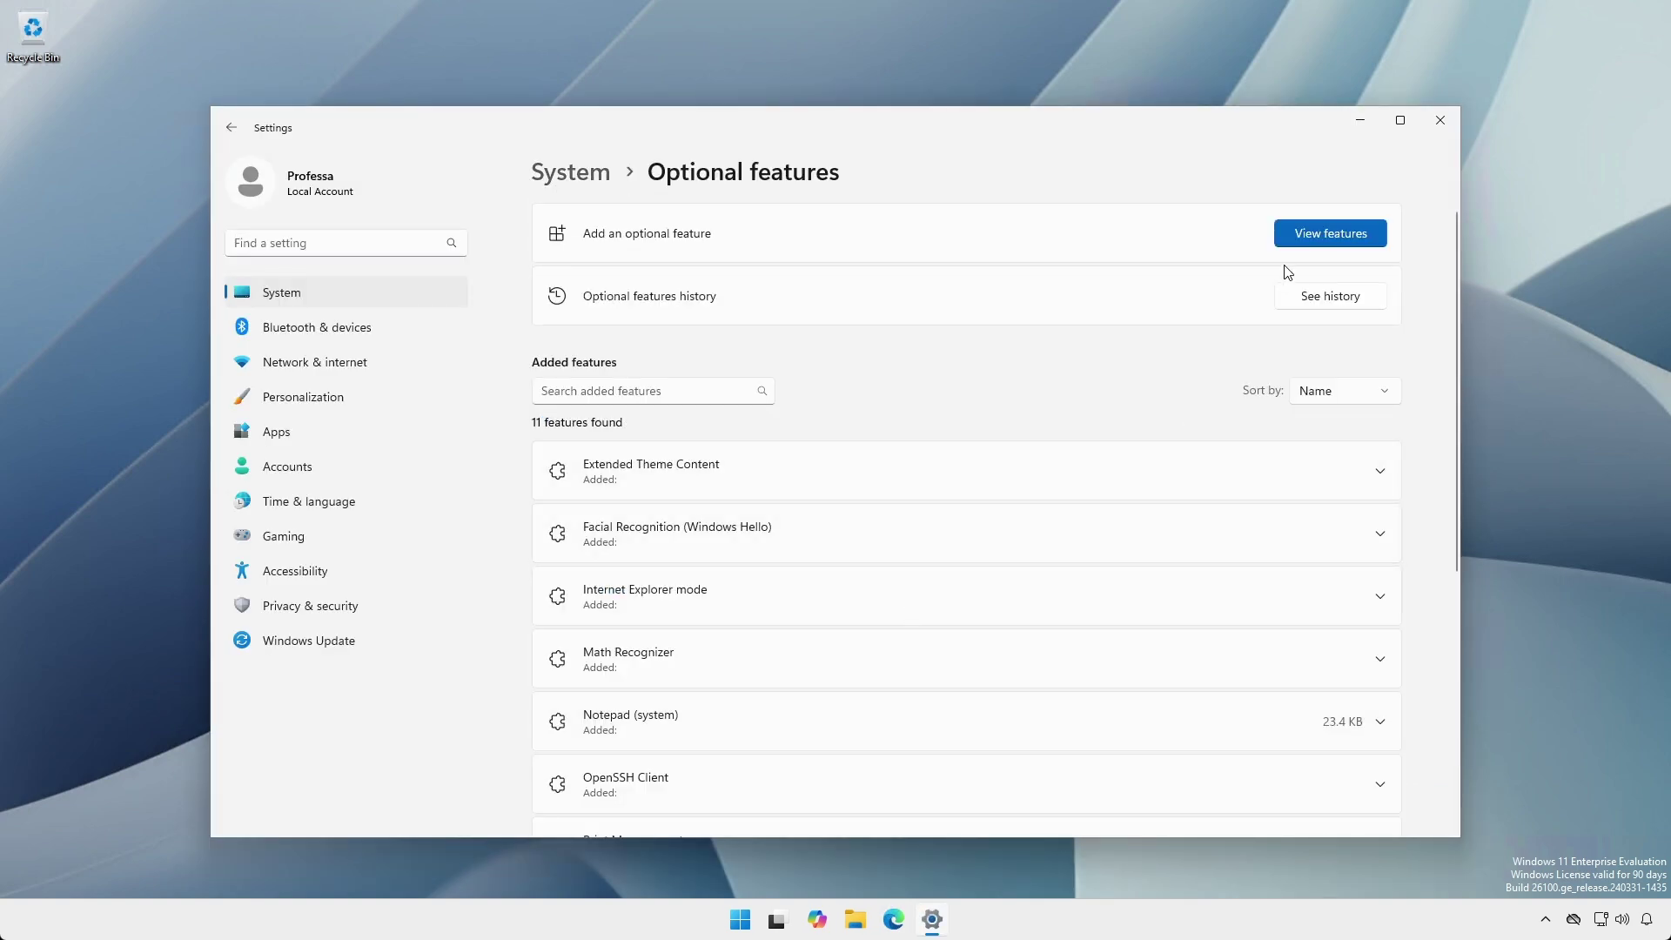
{"action": "left_click", "coordinate": [1315, 237]}
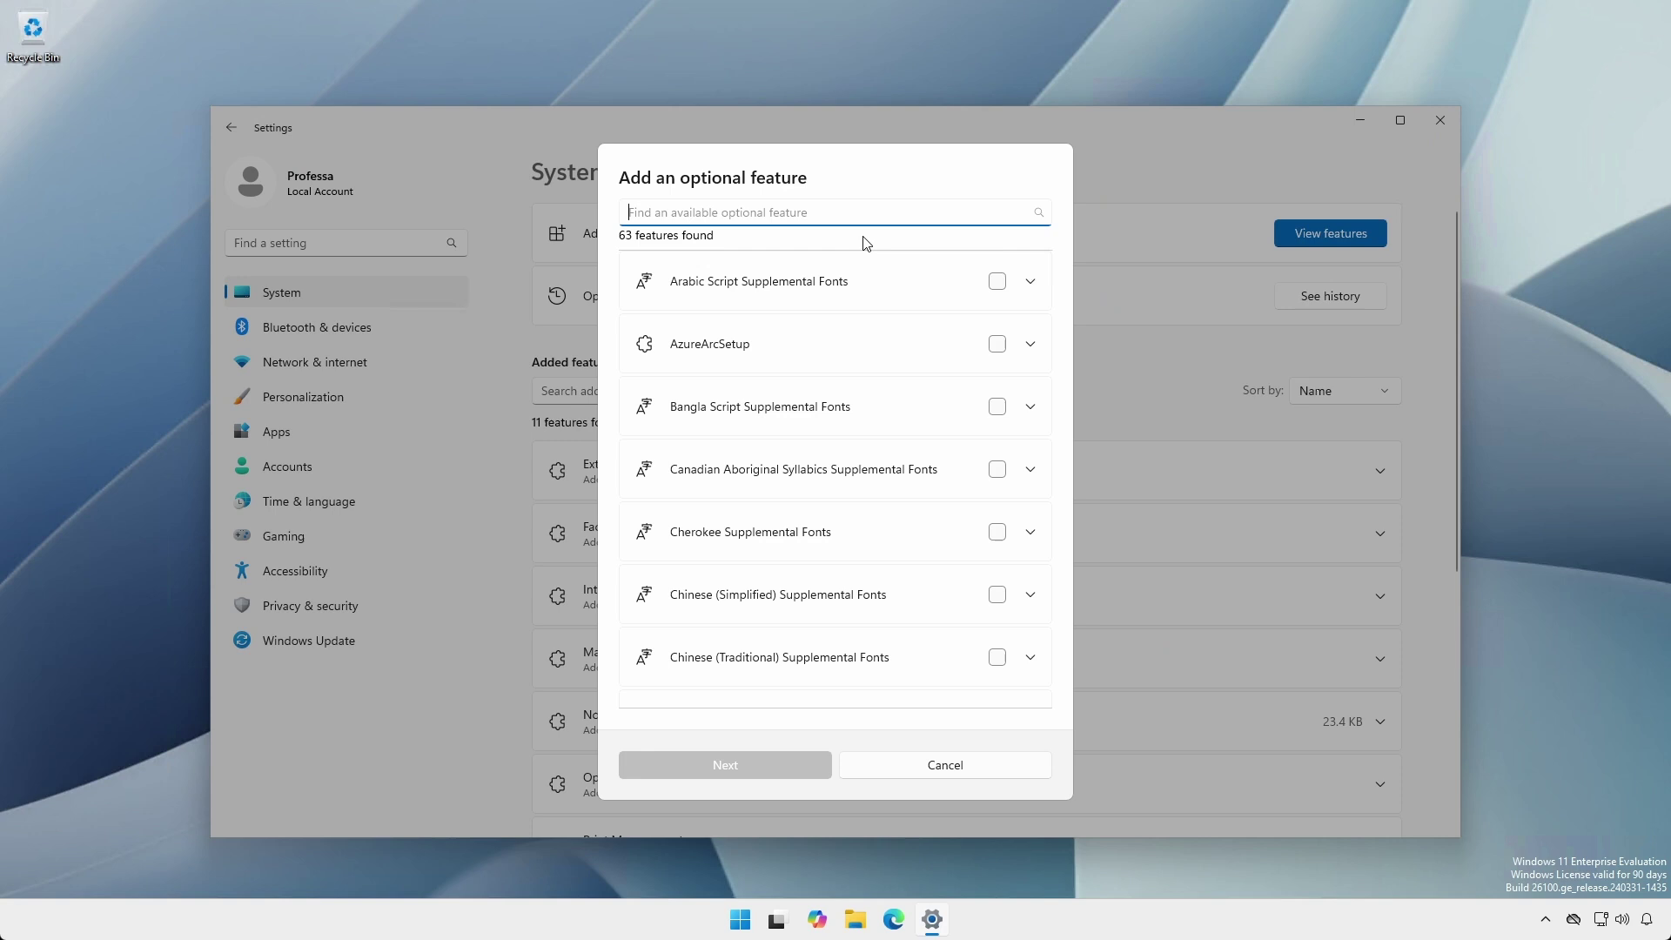
{"action": "type", "text": "rsat"}
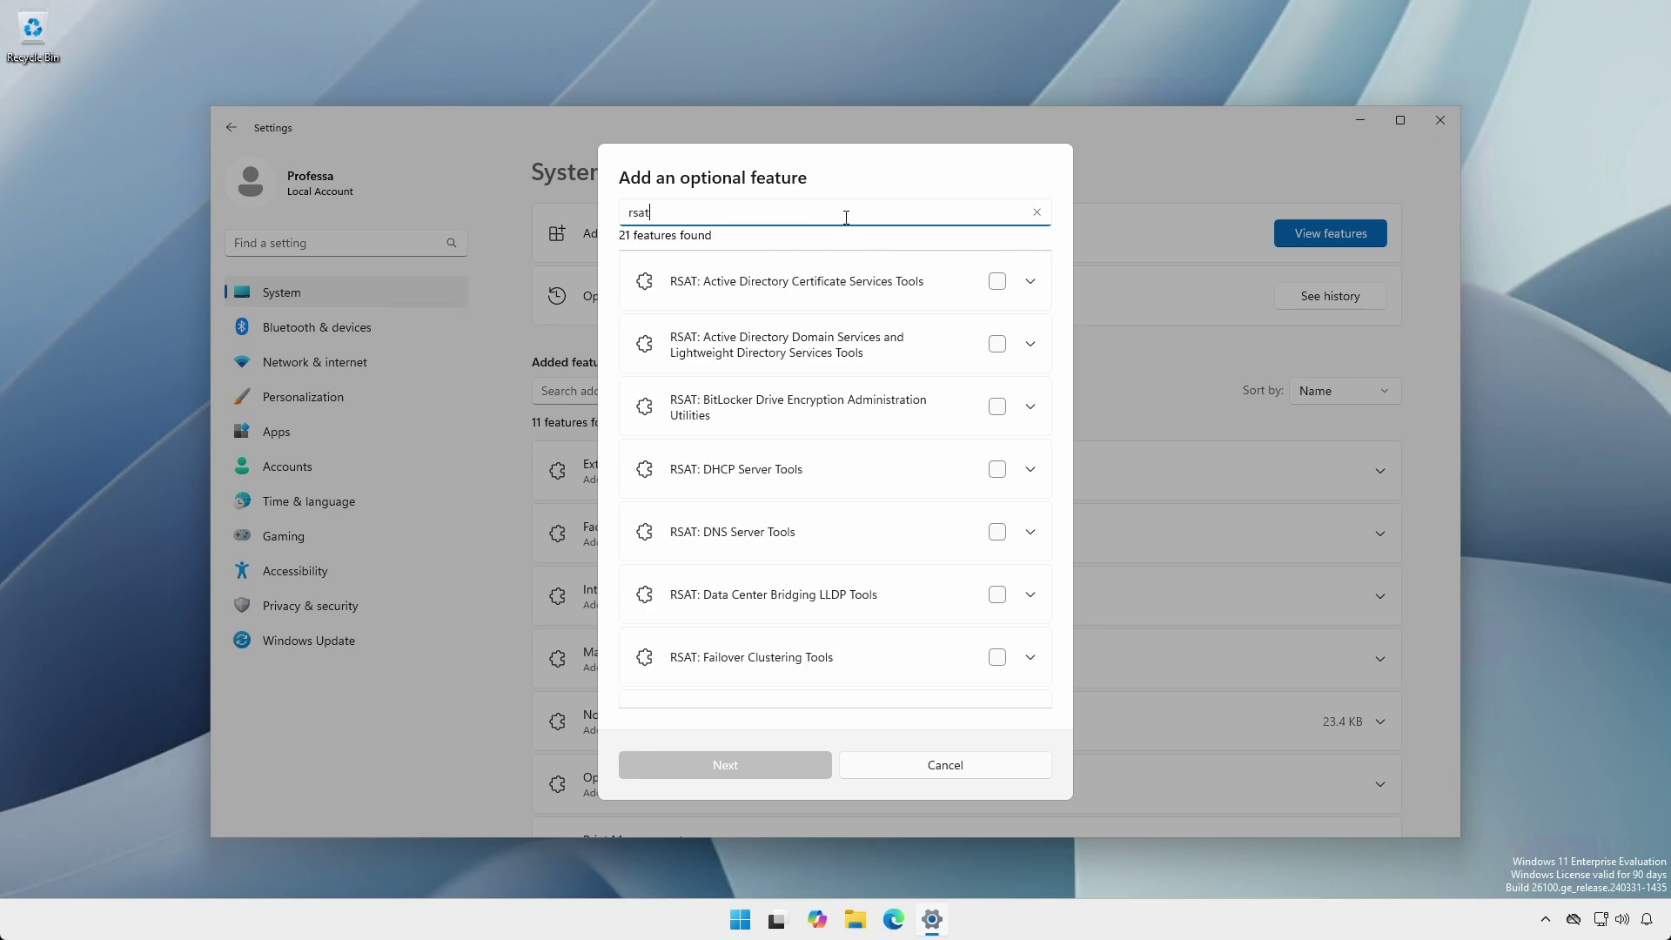
{"action": "left_click", "coordinate": [997, 281]}
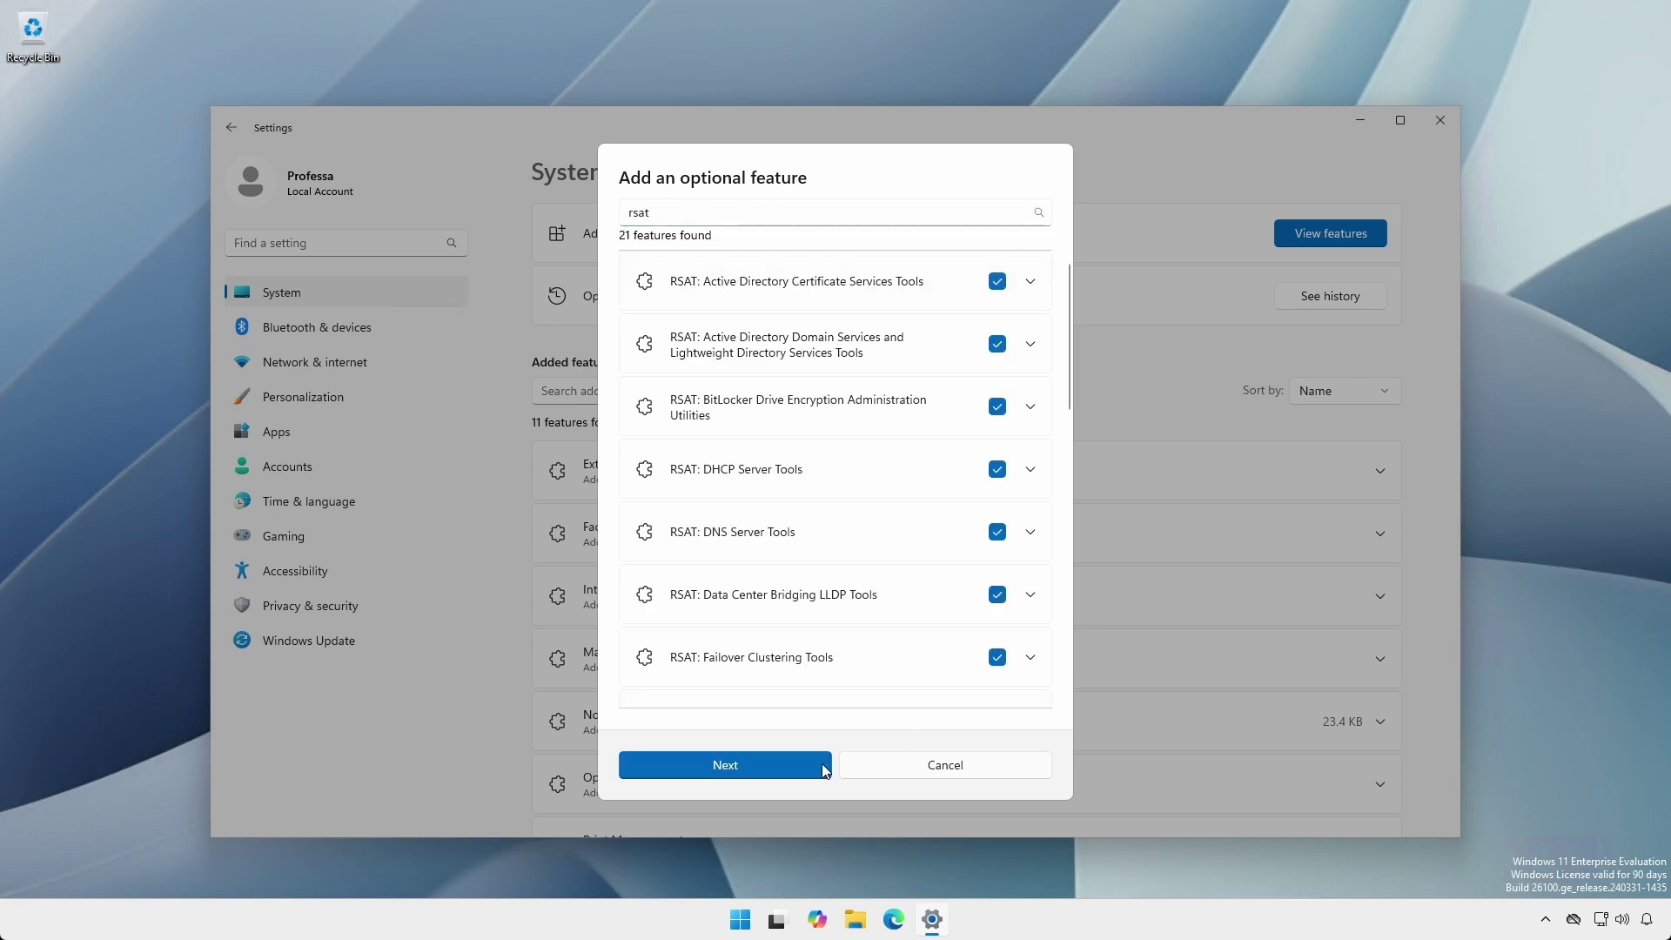
{"action": "left_click", "coordinate": [739, 765]}
{"action": "left_click", "coordinate": [739, 765]}
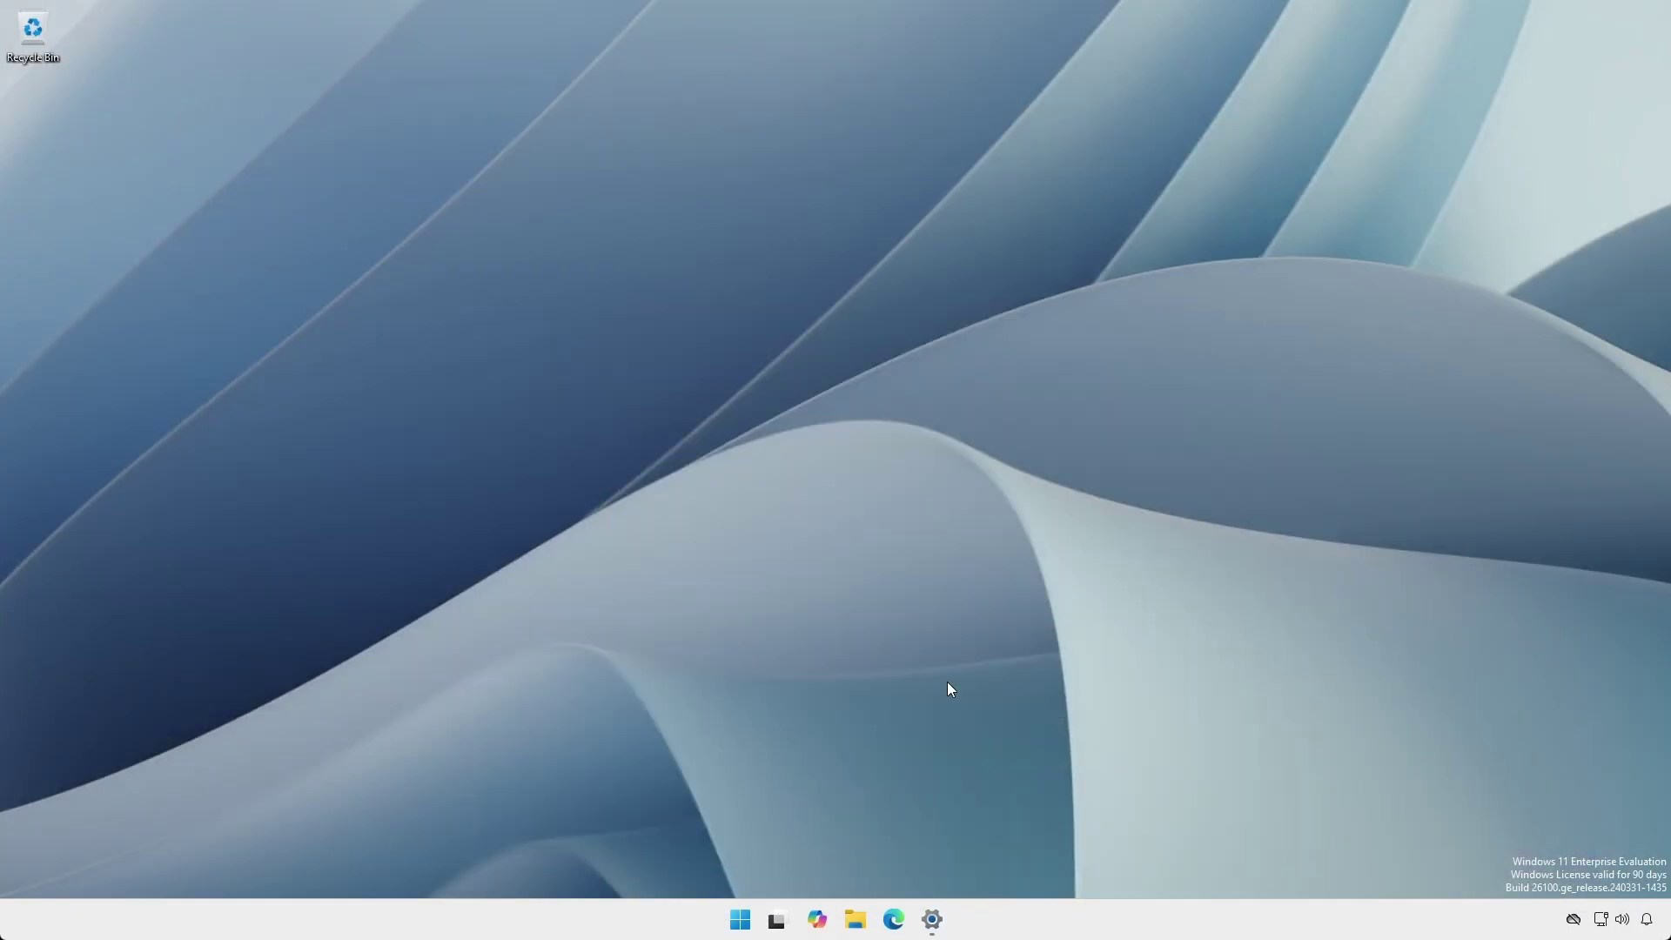
- Enable Hyper-V Management Tools in Control Panel's Windows Features, then close Control Panel
{"action": "left_click", "coordinate": [740, 921]}
{"action": "type", "text": "control"}
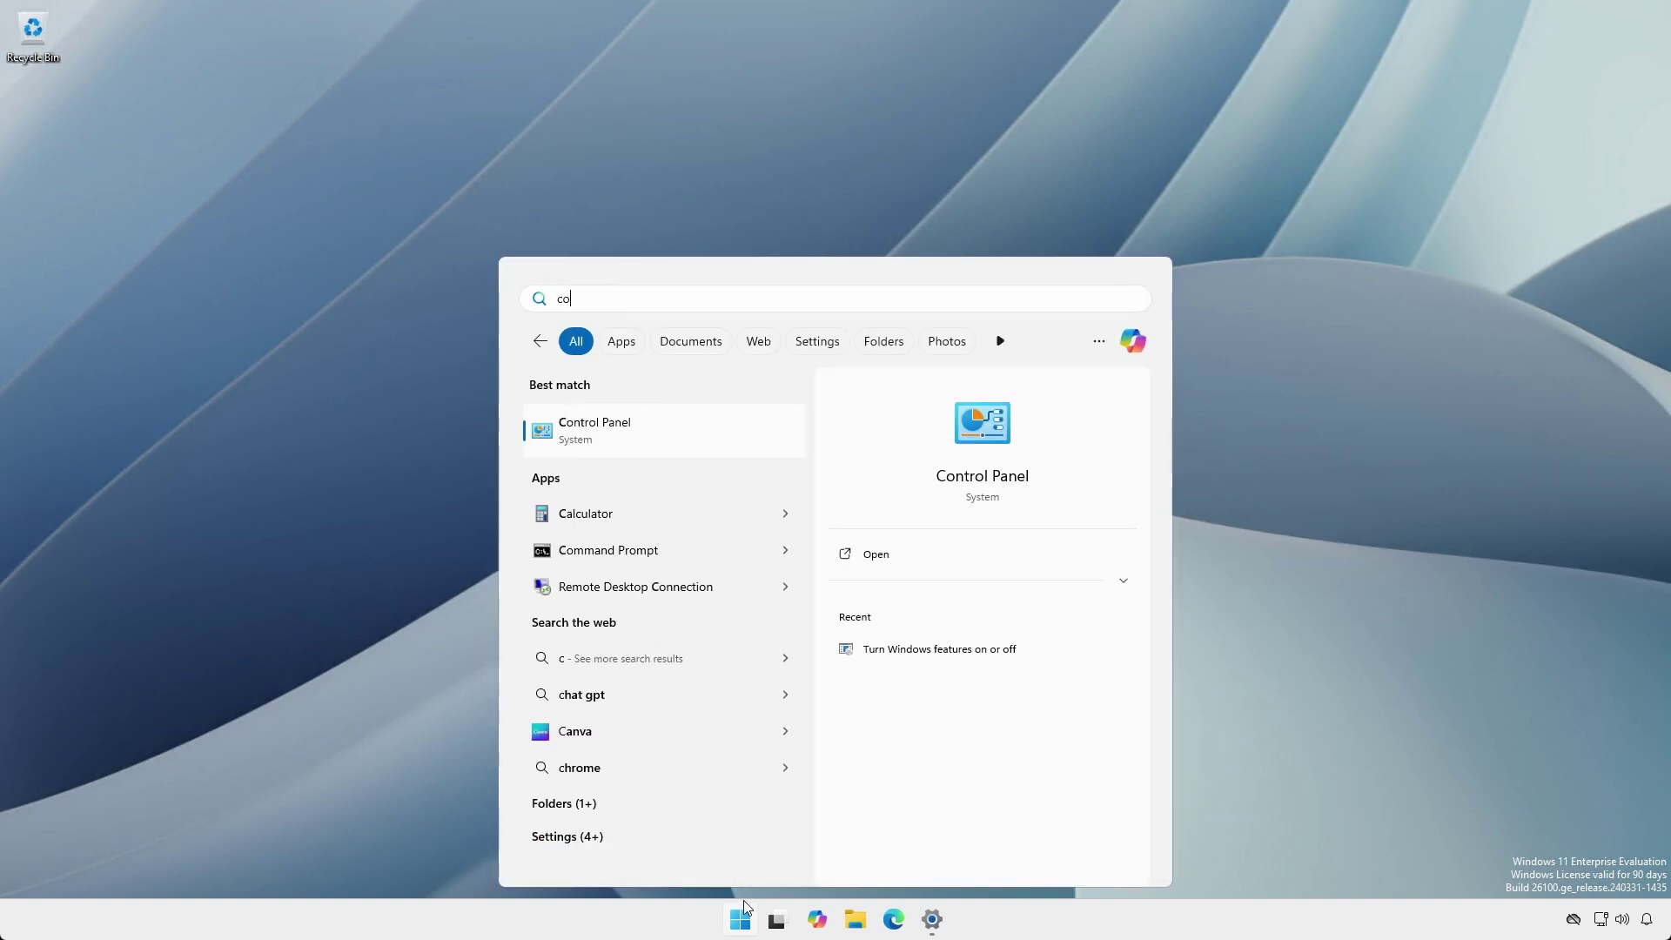
{"action": "left_click", "coordinate": [627, 435]}
{"action": "left_click", "coordinate": [622, 505]}
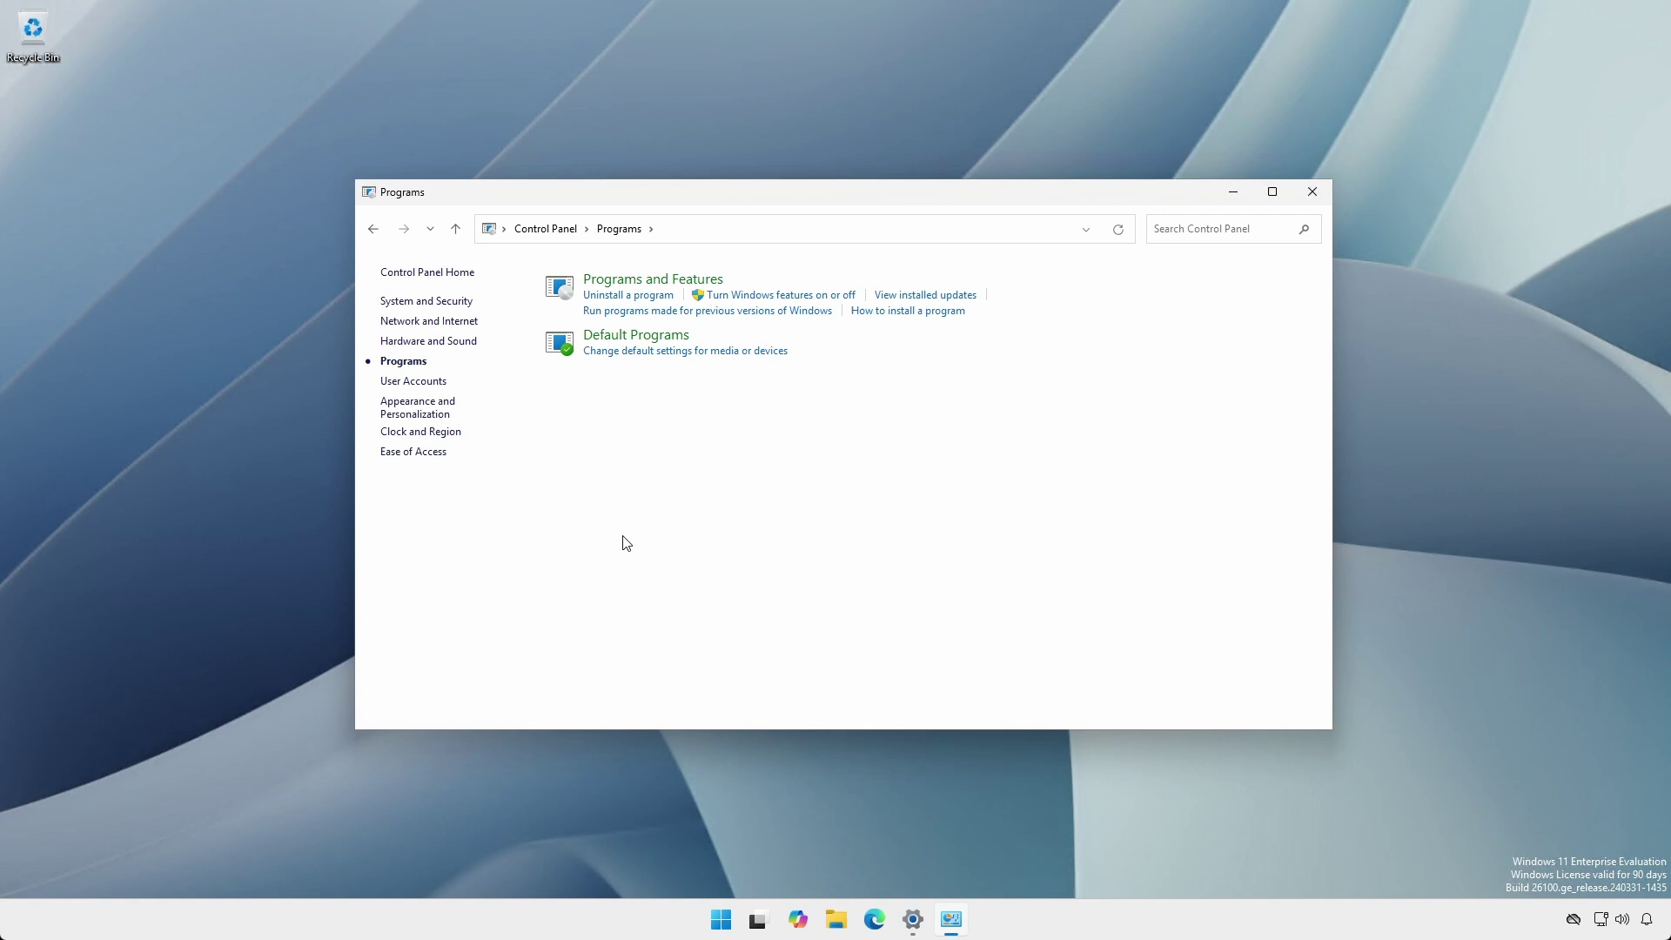
{"action": "left_click", "coordinate": [766, 296]}
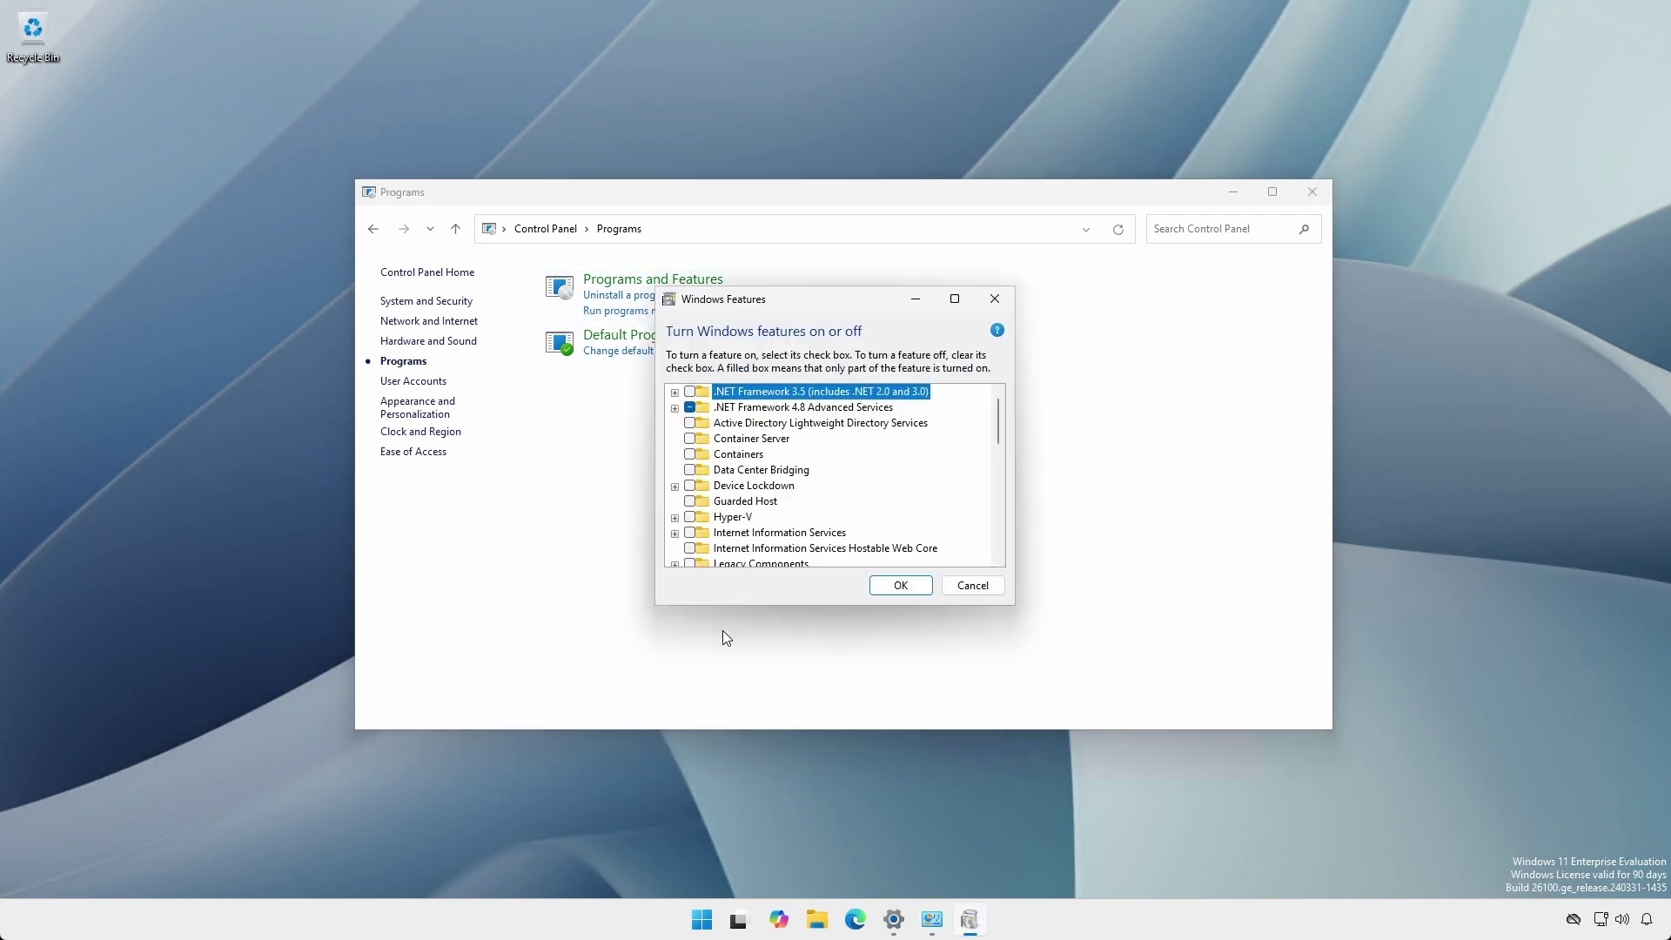
{"action": "left_click", "coordinate": [675, 518]}
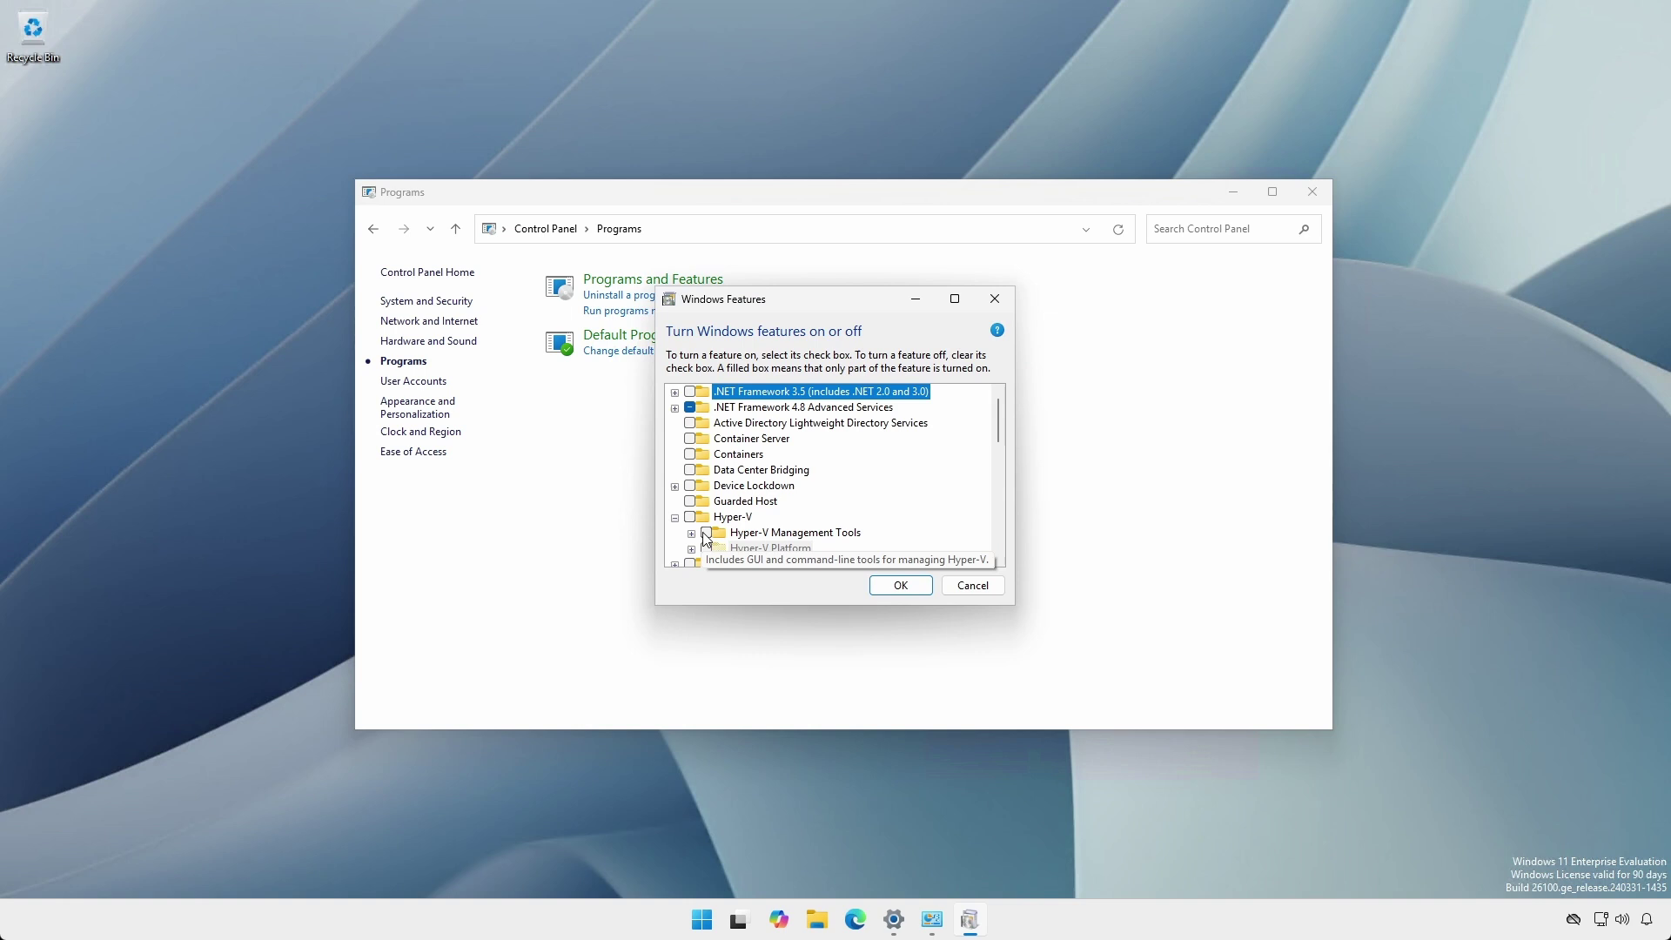
{"action": "left_click", "coordinate": [706, 533]}
{"action": "left_click", "coordinate": [898, 585]}
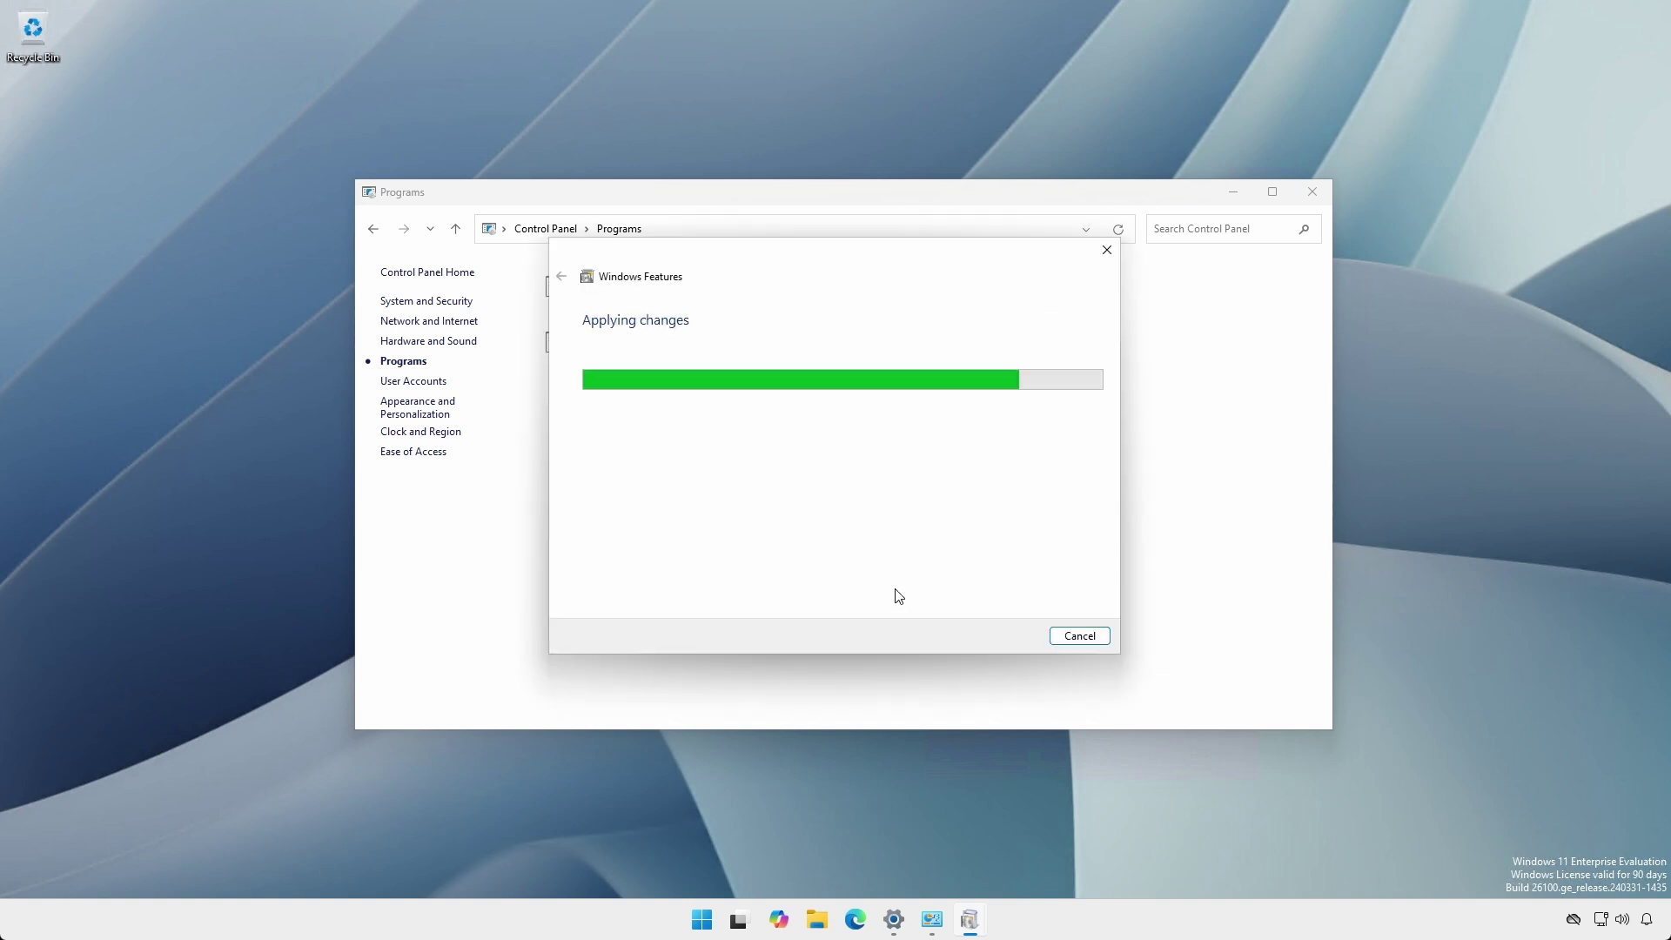
{"action": "left_click", "coordinate": [1079, 635]}
{"action": "left_click", "coordinate": [1311, 193]}
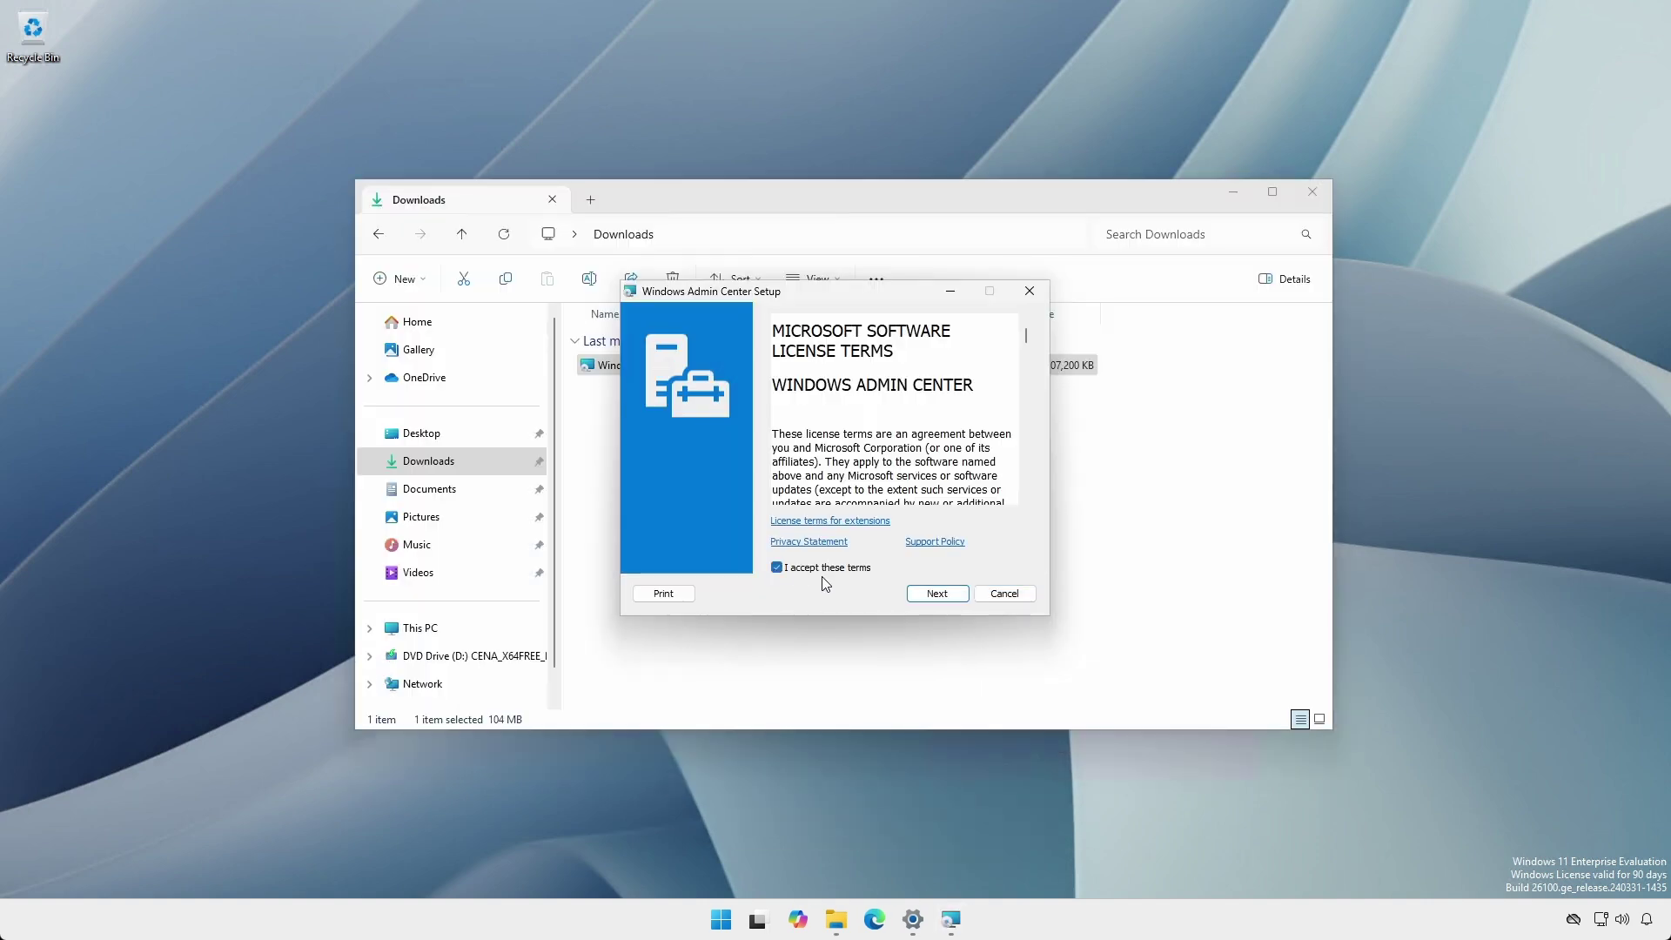
- Run the Admin Center setup with trusted hosts modification off and port 9409
{"action": "left_click", "coordinate": [930, 599]}
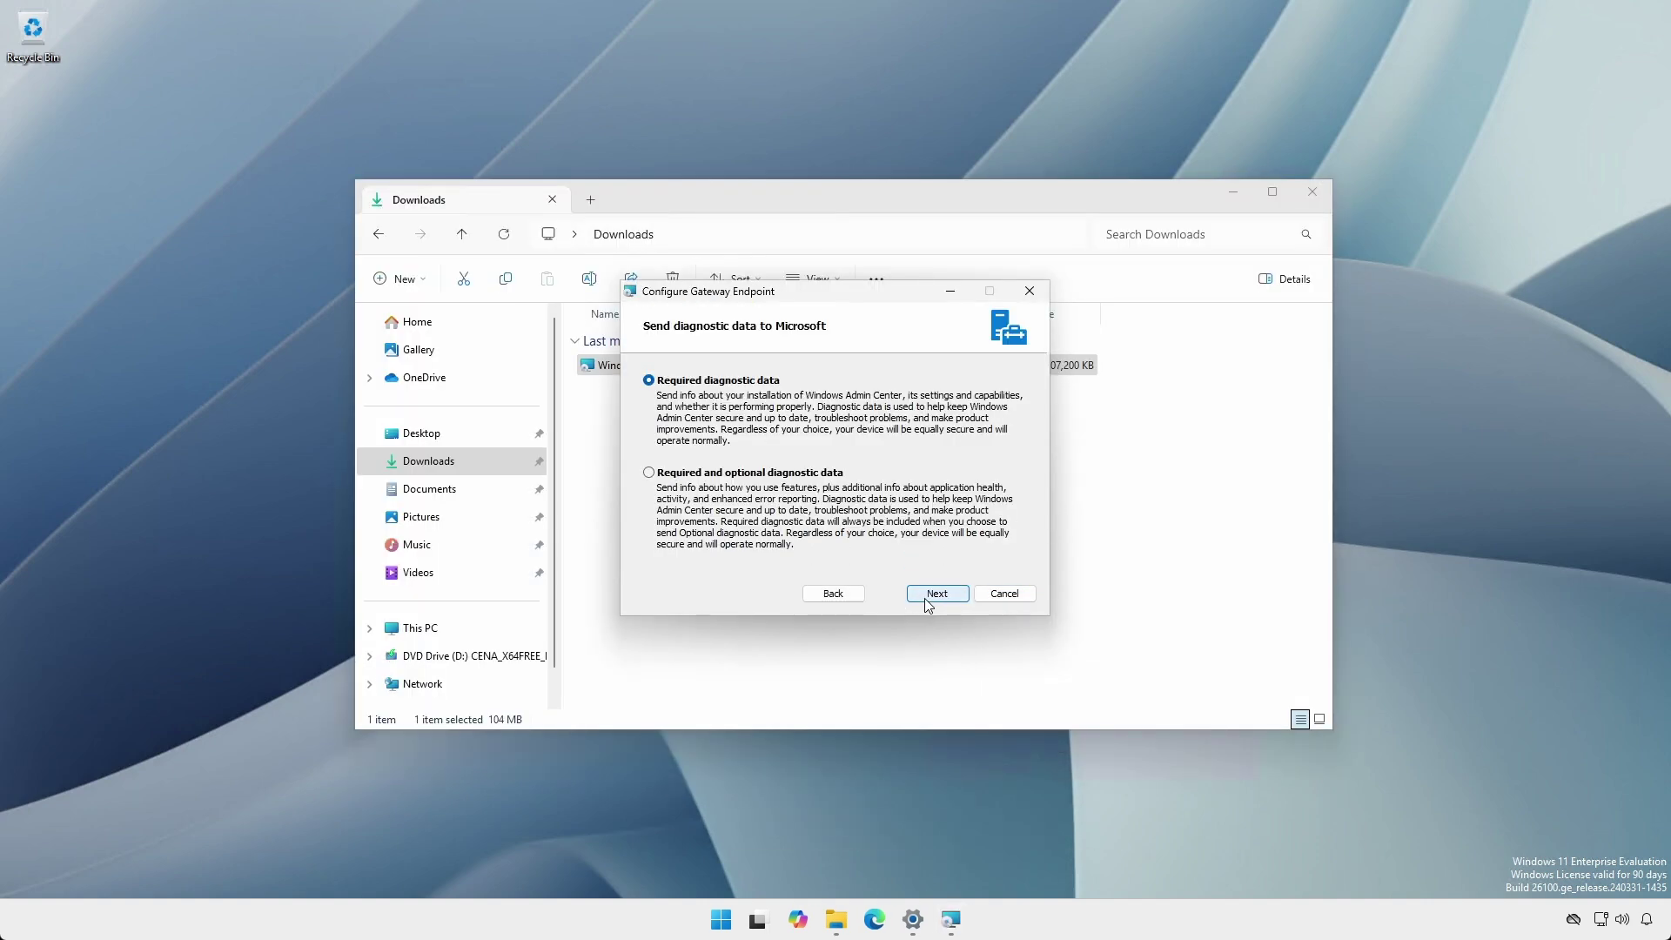
{"action": "left_click", "coordinate": [929, 598]}
{"action": "left_click", "coordinate": [929, 599]}
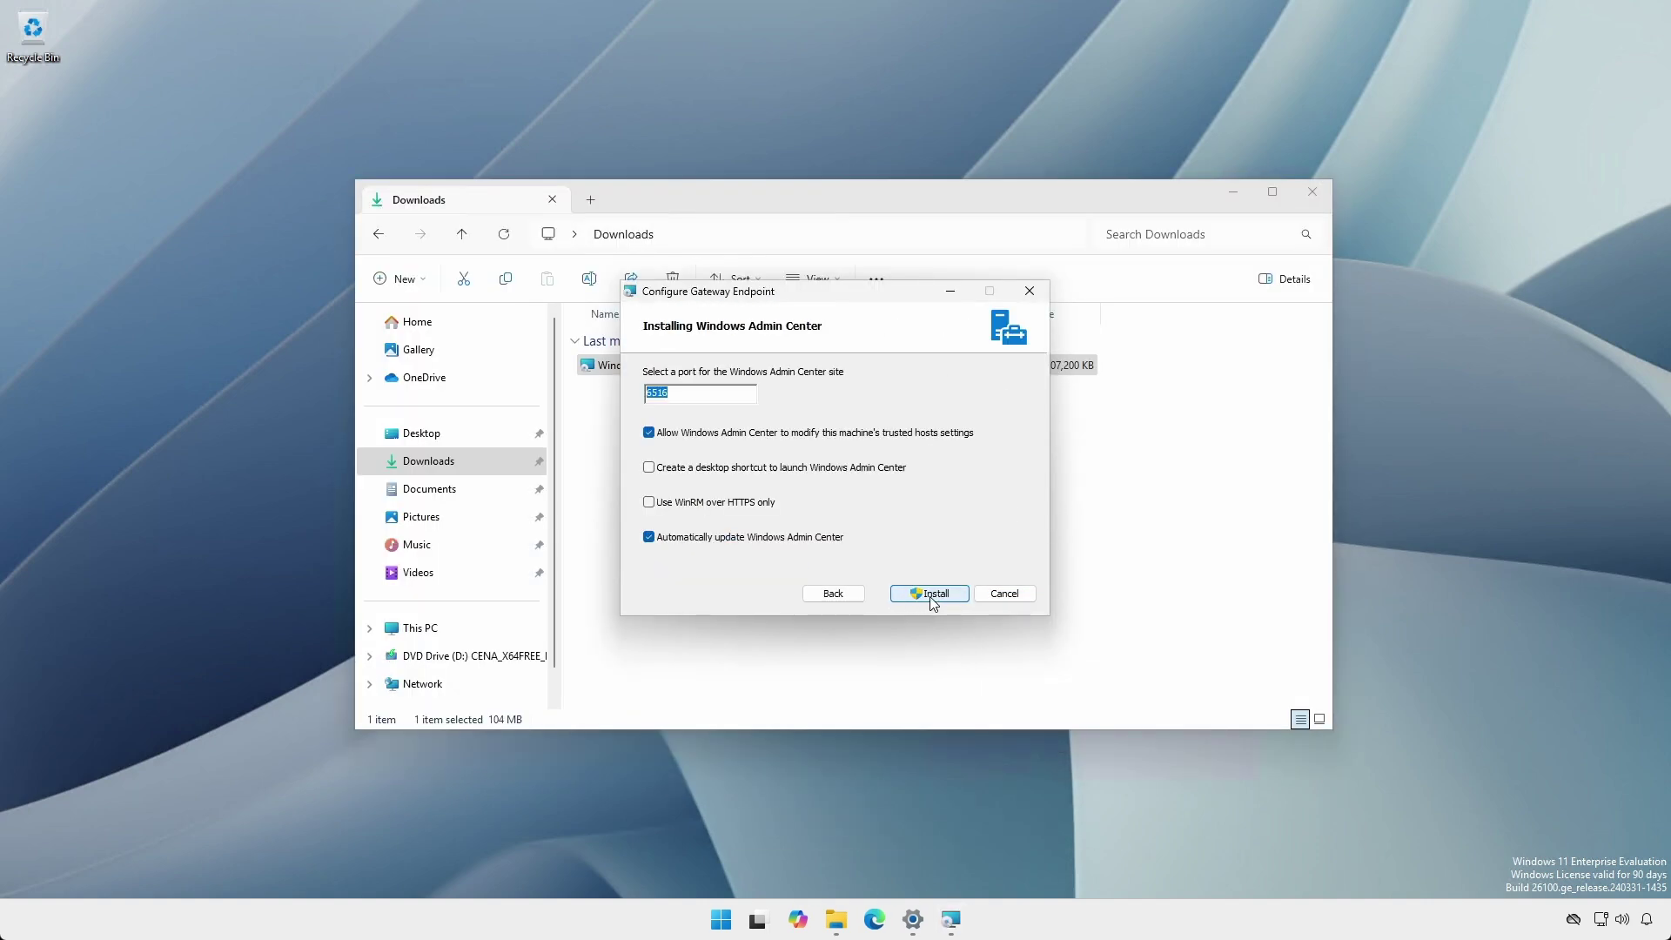
{"action": "left_click", "coordinate": [650, 434]}
{"action": "key", "text": "shift+Tab"}
{"action": "type", "text": "9409"}
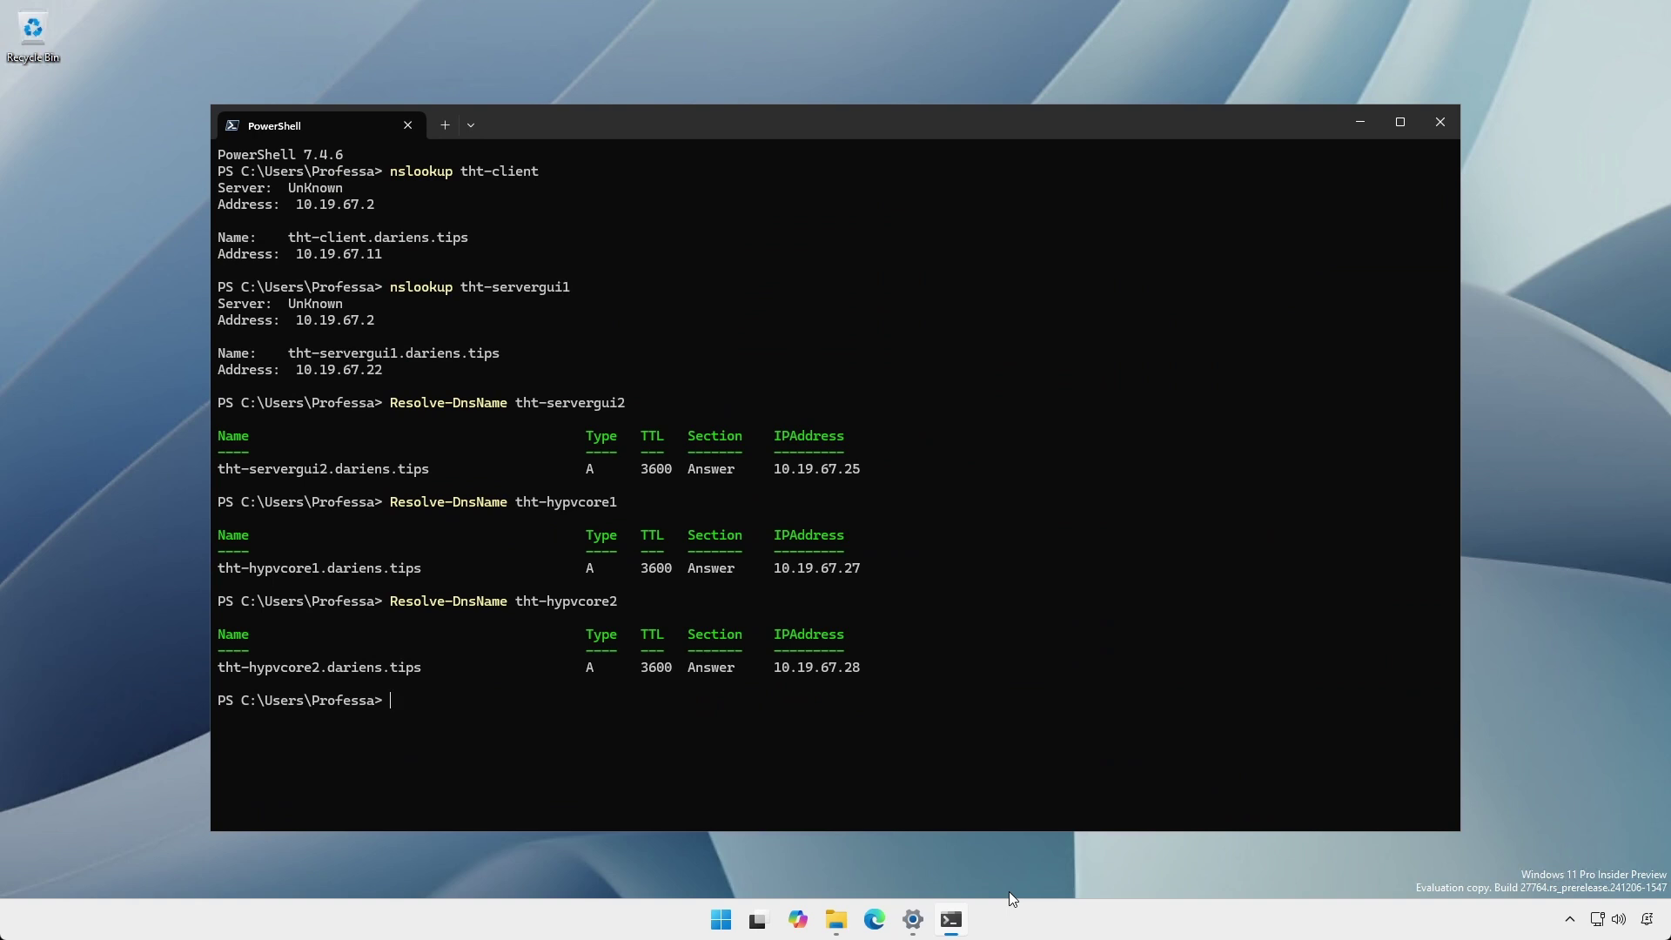
- Minimize the PowerShell window showing the lab DNS lookup results to reach the tht-hypvcore2 console
{"action": "left_click", "coordinate": [958, 919]}
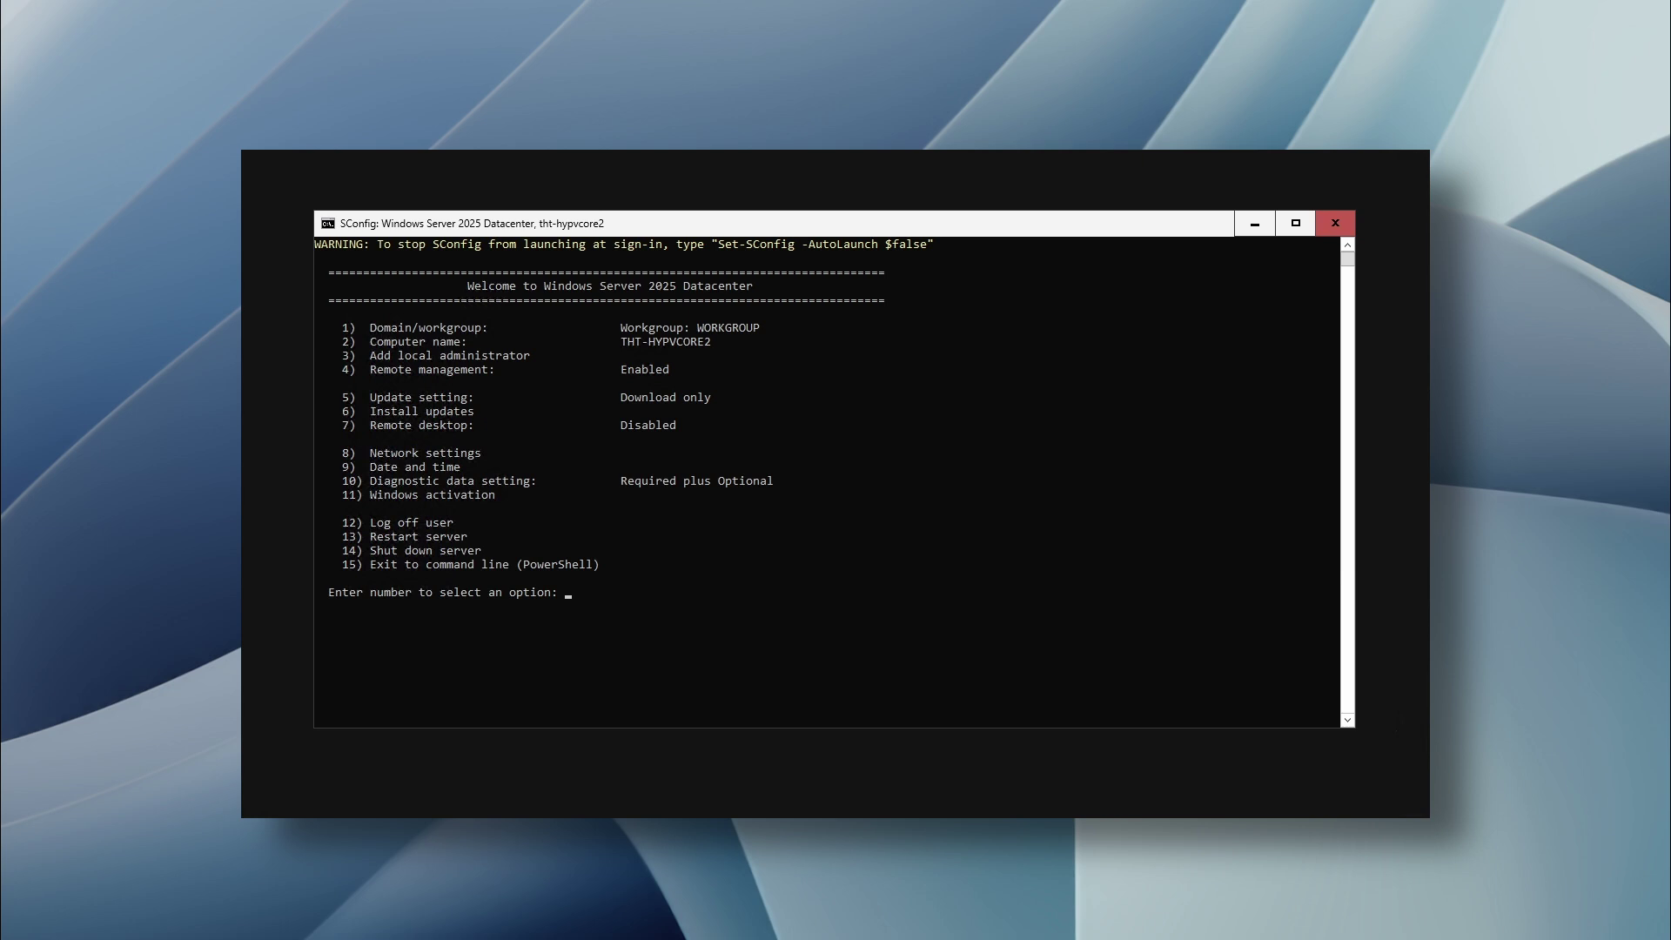
- Leave SConfig for the command line with option 15, then run 'start powershell'
{"action": "type", "text": "15"}
{"action": "key", "text": "Return"}
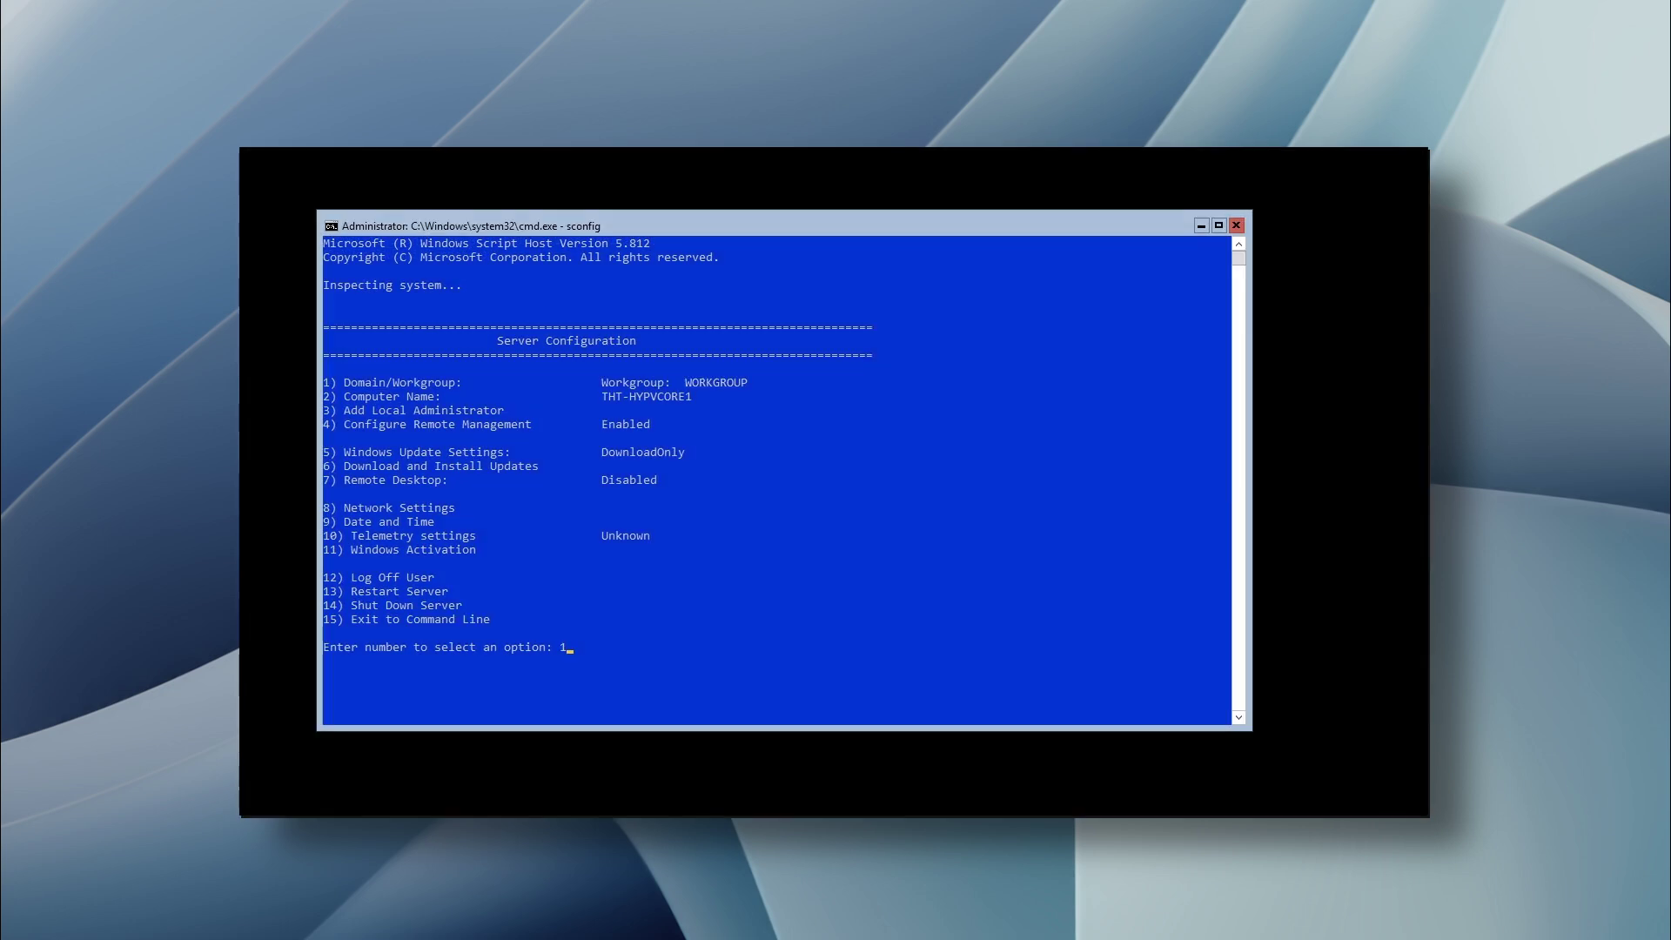
{"action": "type", "text": "5"}
{"action": "key", "text": "Return"}
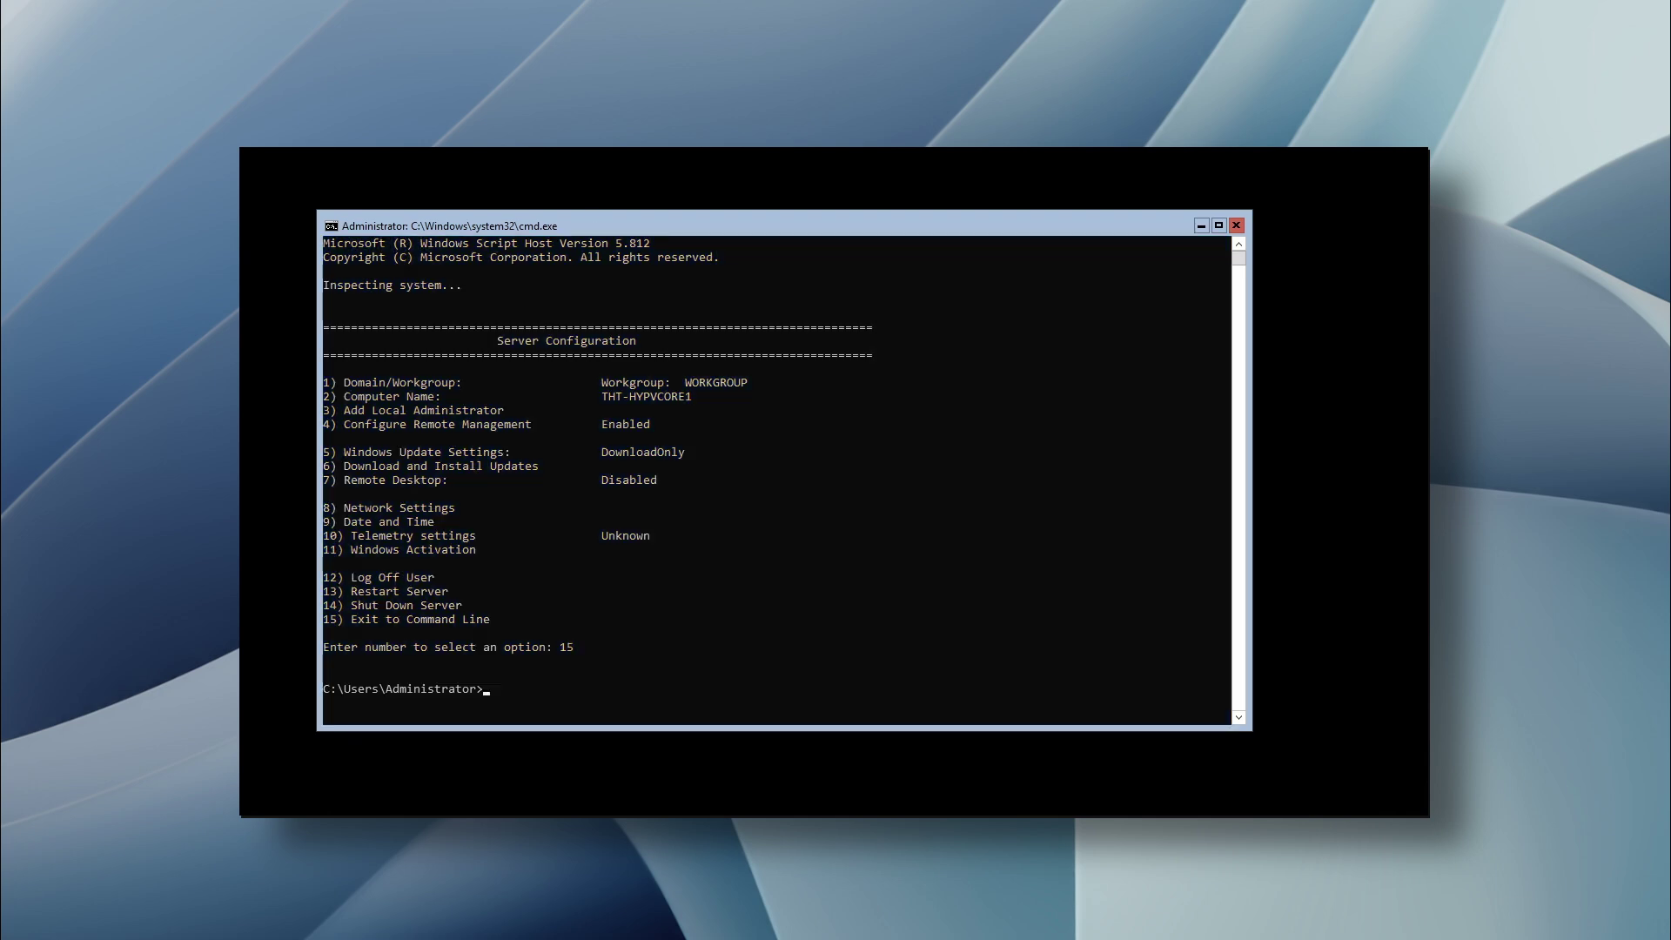
{"action": "type", "text": "start powershell"}
{"action": "key", "text": "Return"}
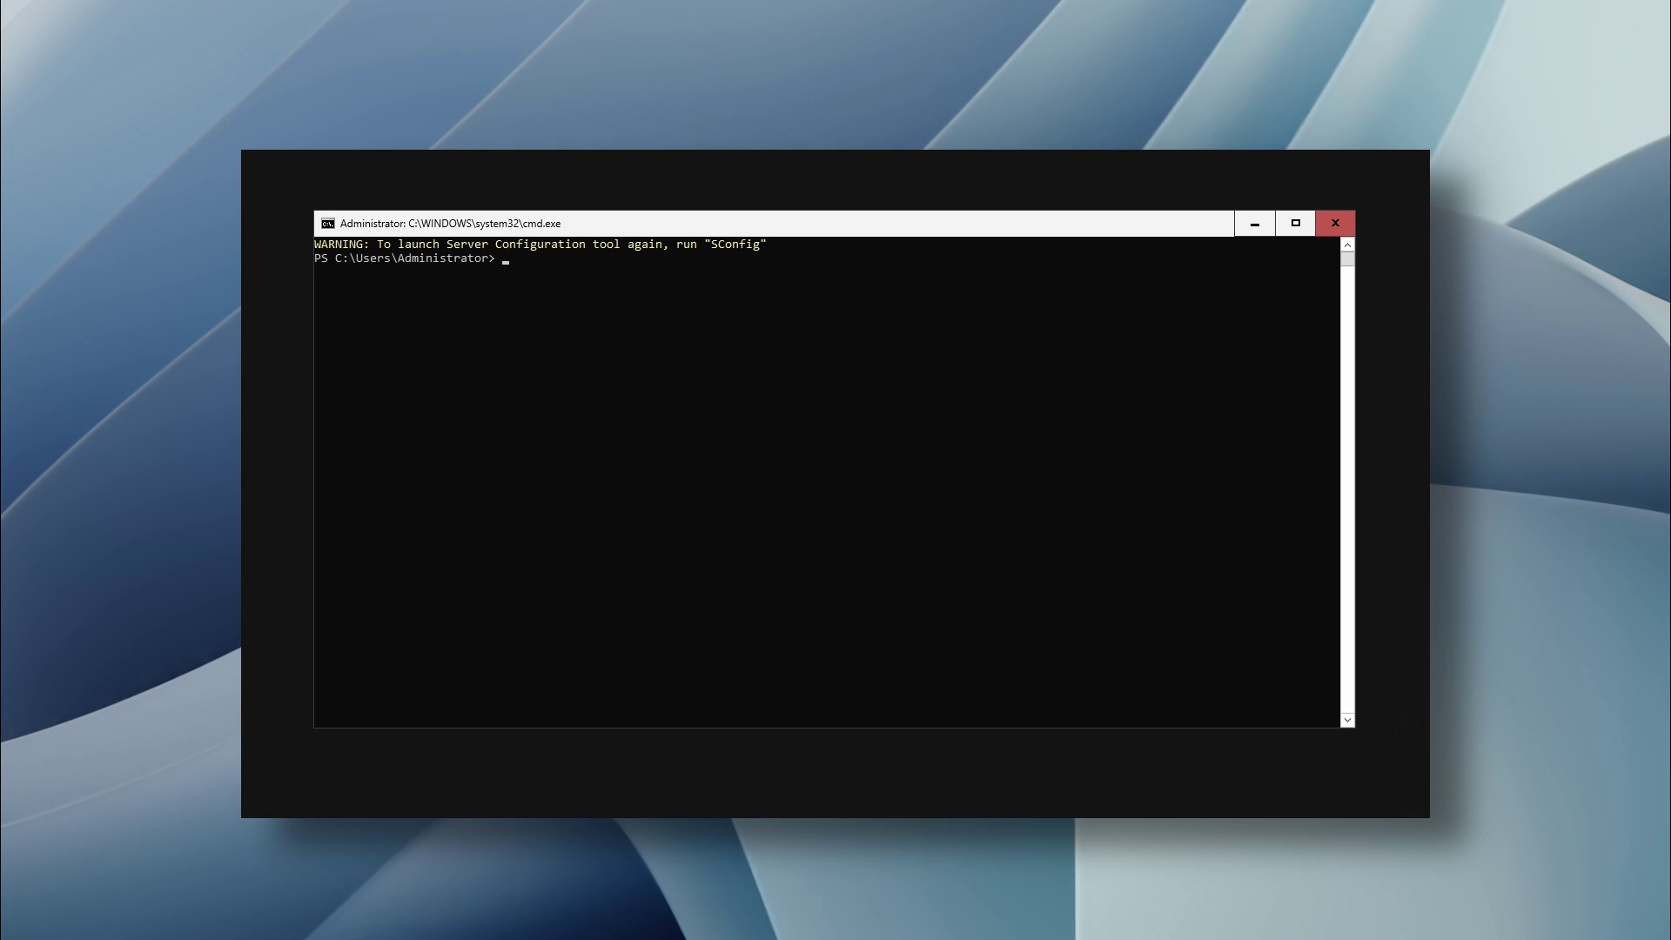
- Create a never-expiring local user with its password and add it to Administrators
{"action": "key", "text": "ctrl+v"}
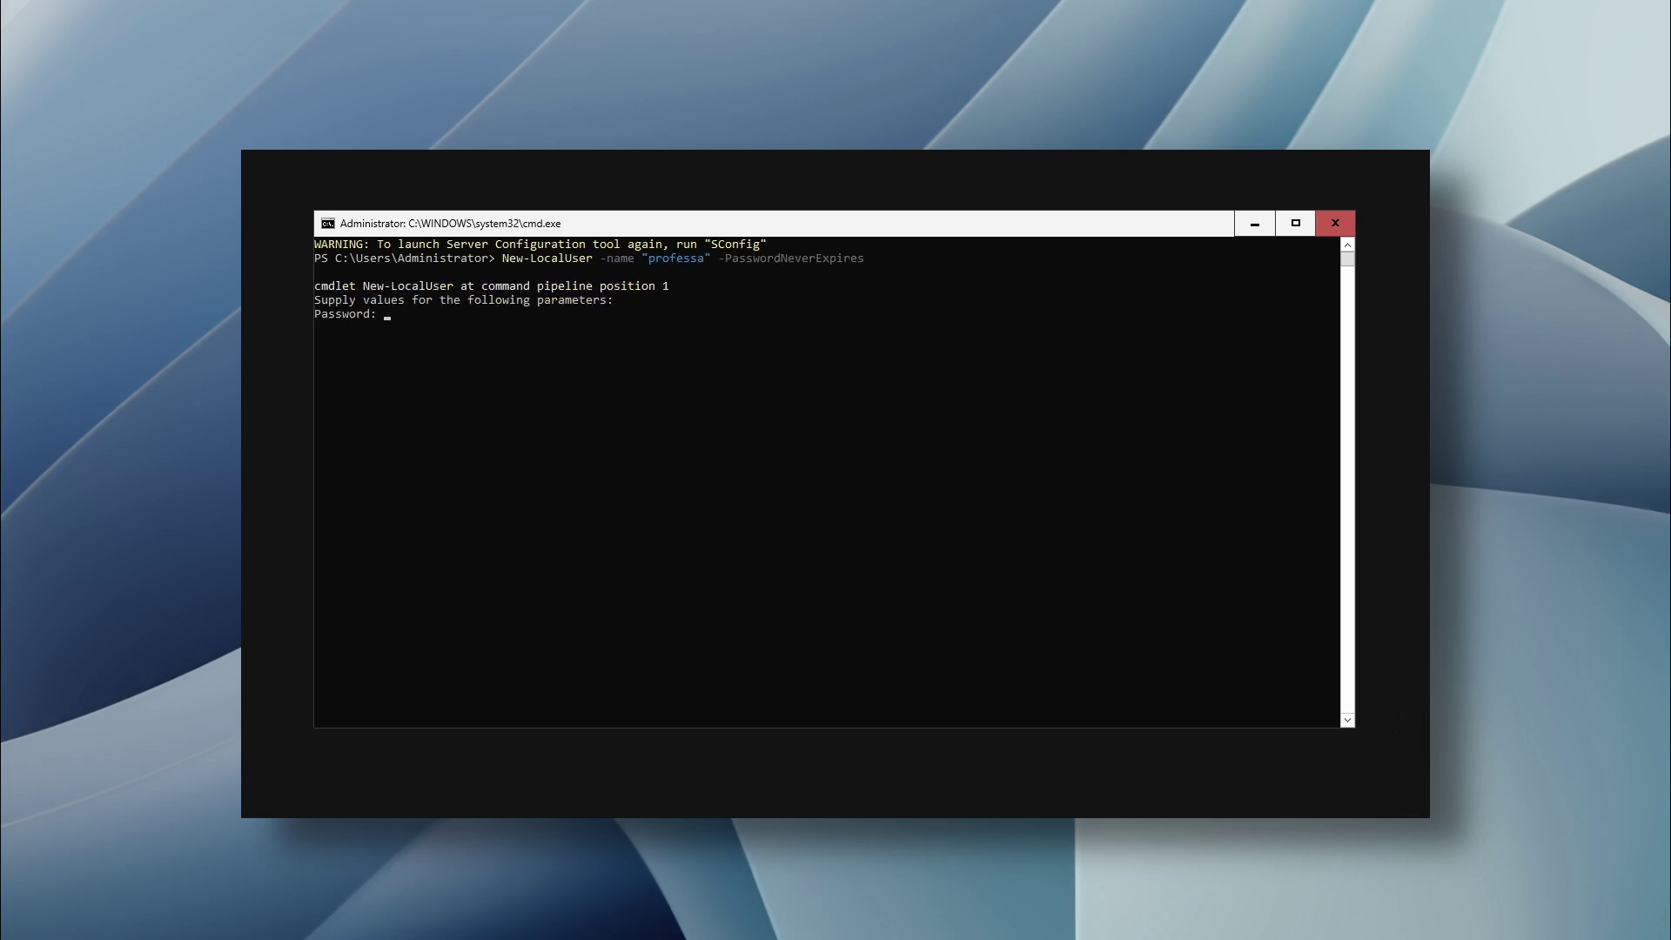
{"action": "type", "text": "**********"}
{"action": "key", "text": "Return"}
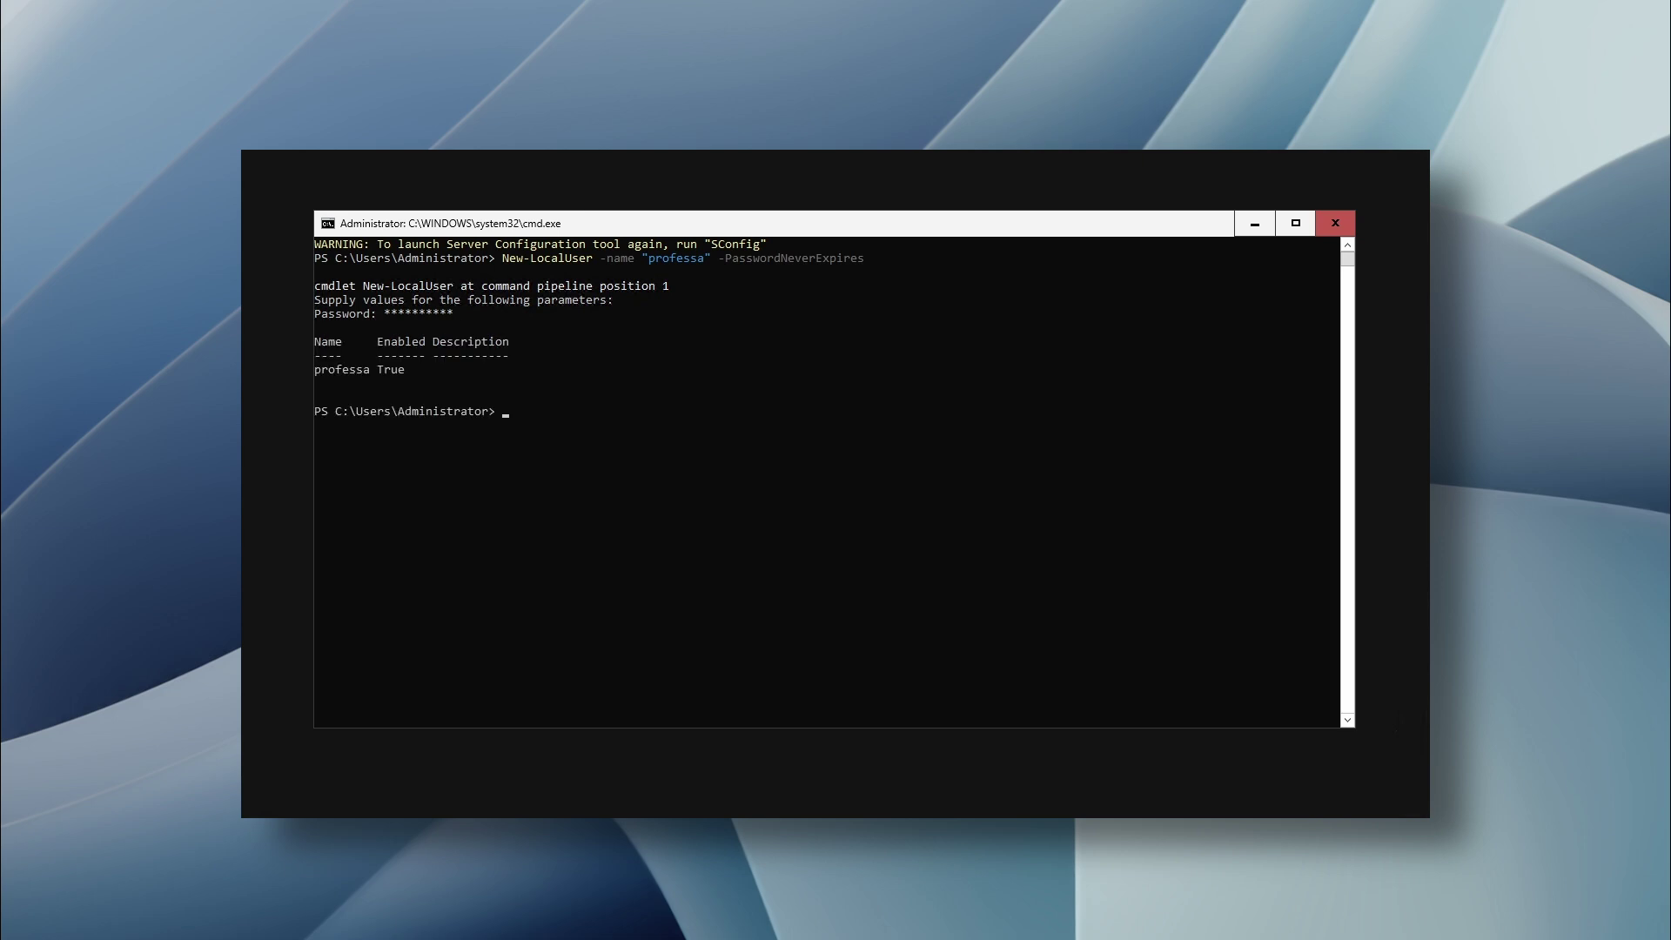
{"action": "type", "text": "Add-LocalGroupMember -Group \"Administrators\" -Member \"professa\""}
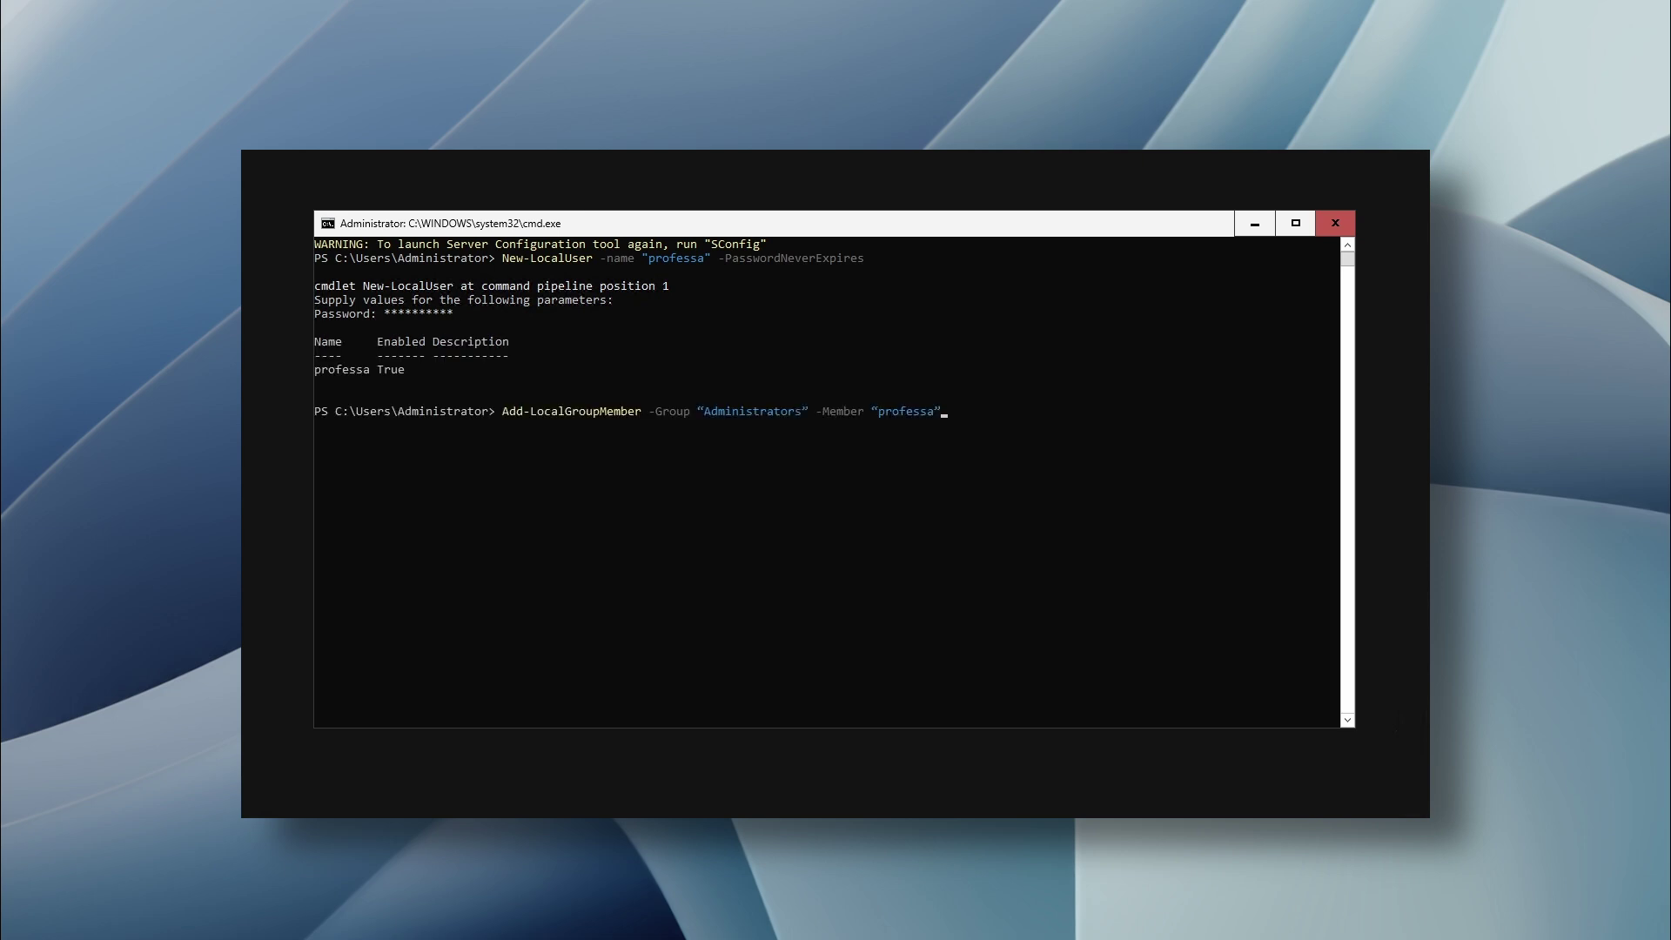
{"action": "key", "text": "Return"}
- Set the dariens.tips DNS suffix and the NV Domain registry value, then queue Restart-Computer
{"action": "type", "text": "Get-NetAdapter"}
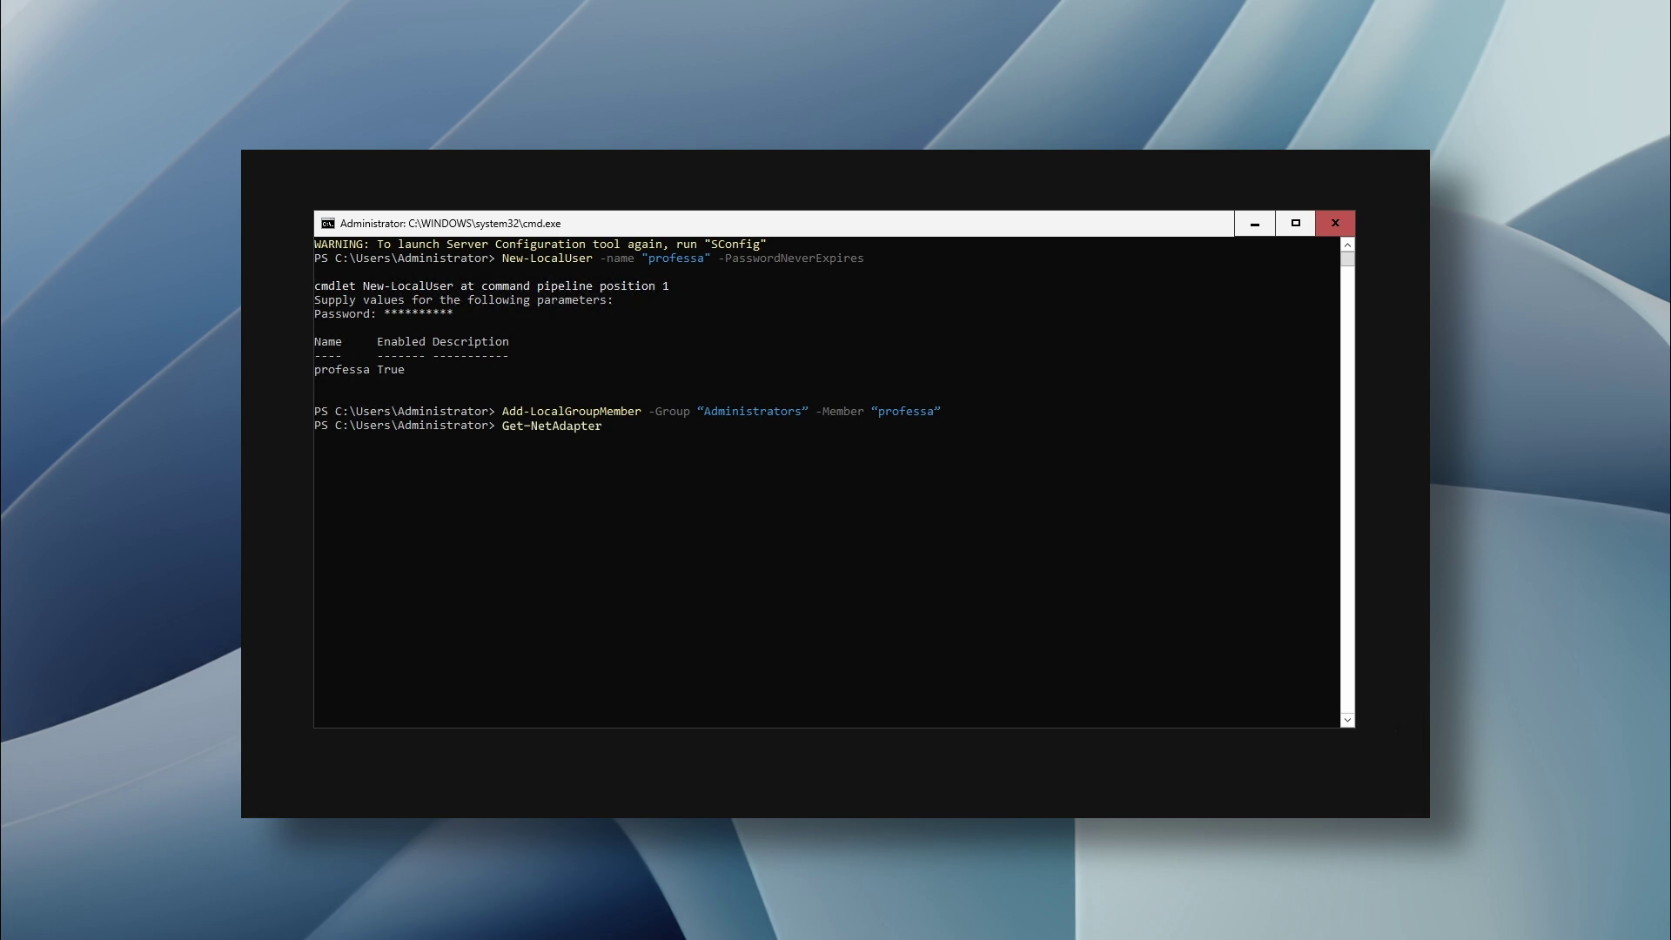
{"action": "key", "text": "Escape"}
{"action": "type", "text": "Set-DnsClient -InterfaceAlias Ethernet -ConnectionSpecificSuffix dariens.tips"}
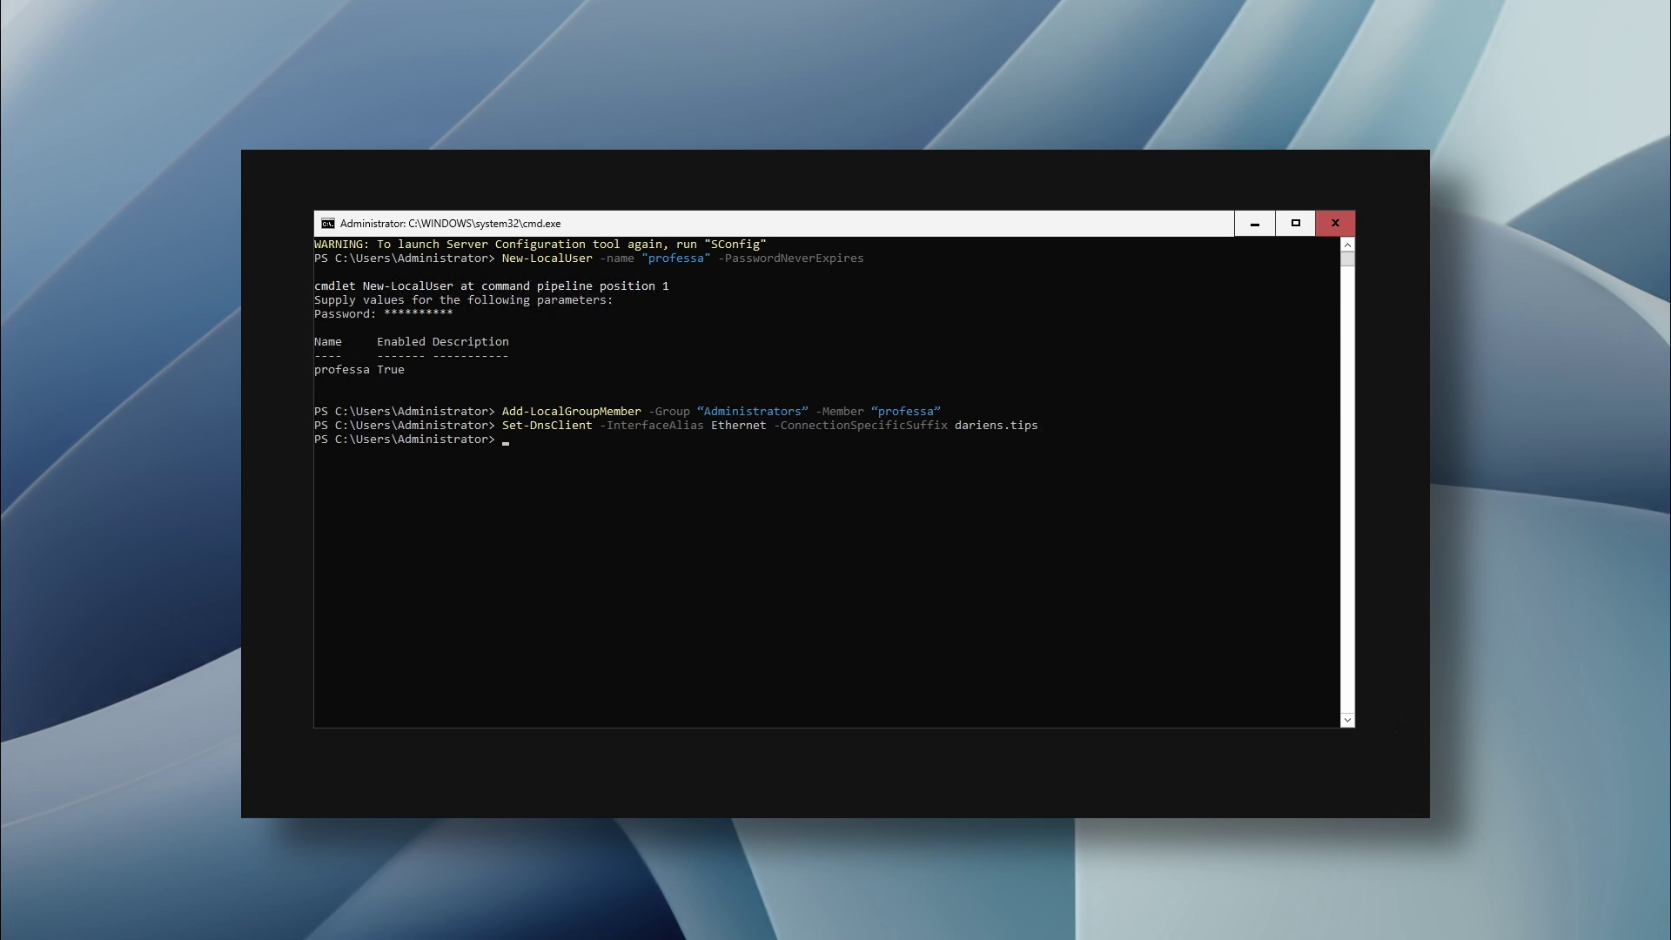
{"action": "type", "text": "New-ItemProperty -Path \"HKLM:\\SYSTEM\\CurrentControlSet\\services\\Tcpip\\Parameters\" -Name \"NV Domain\" -Value \"dariens.tips\" -PropertyType \"String\""}
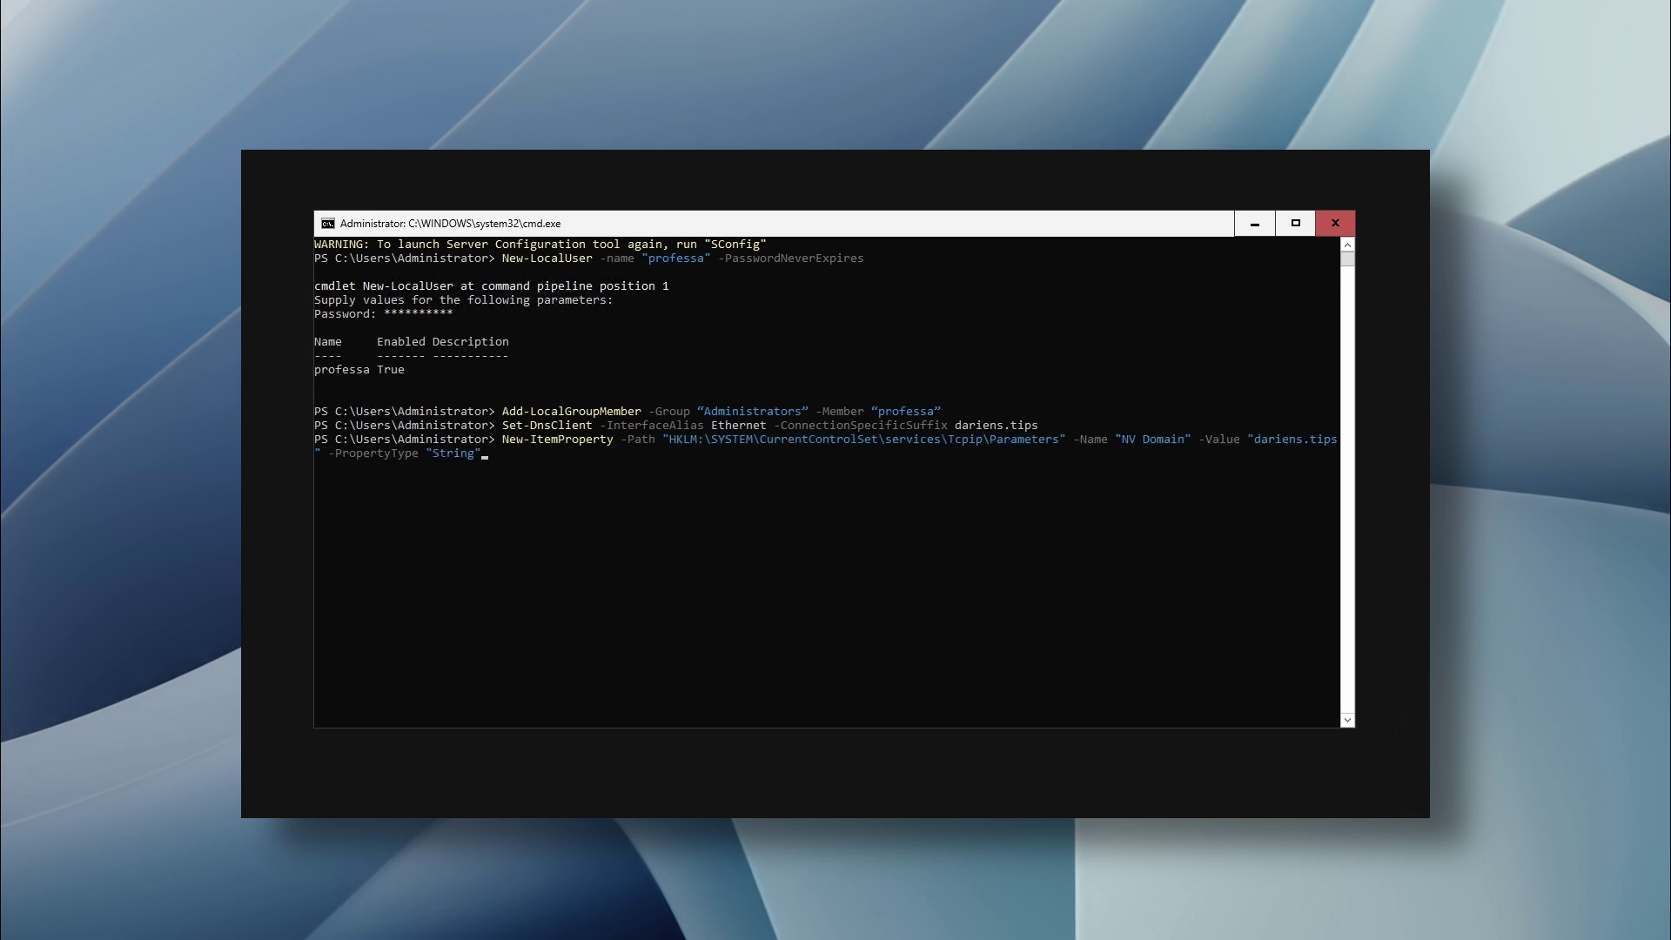
{"action": "key", "text": "Return"}
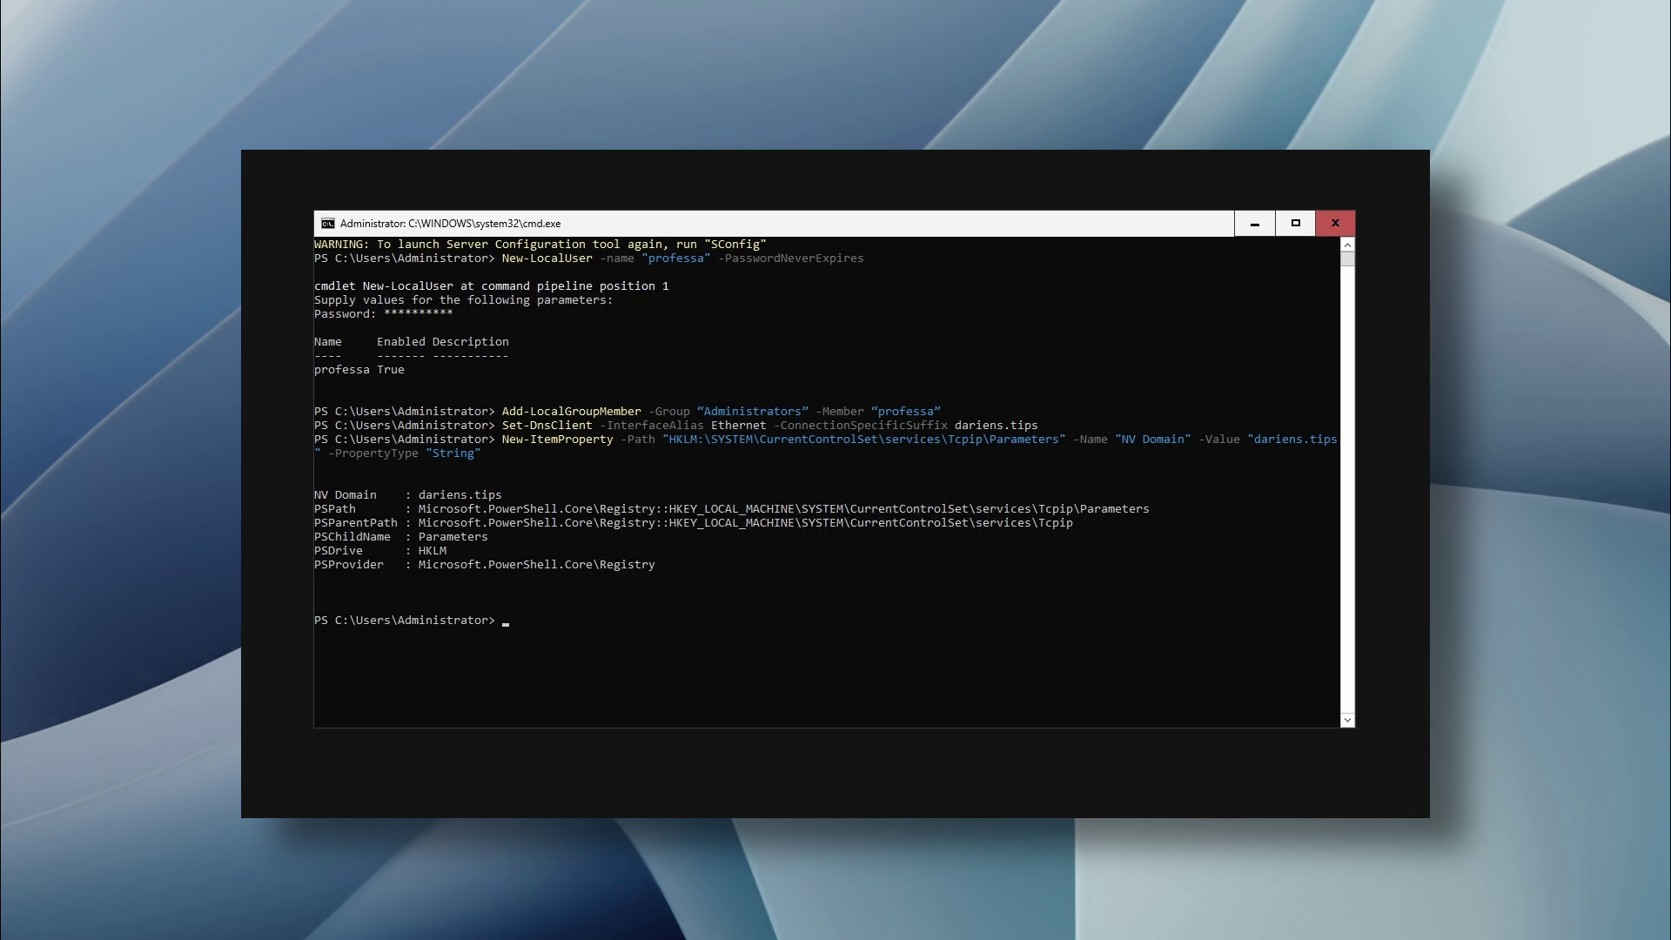
{"action": "type", "text": "restart-computer"}
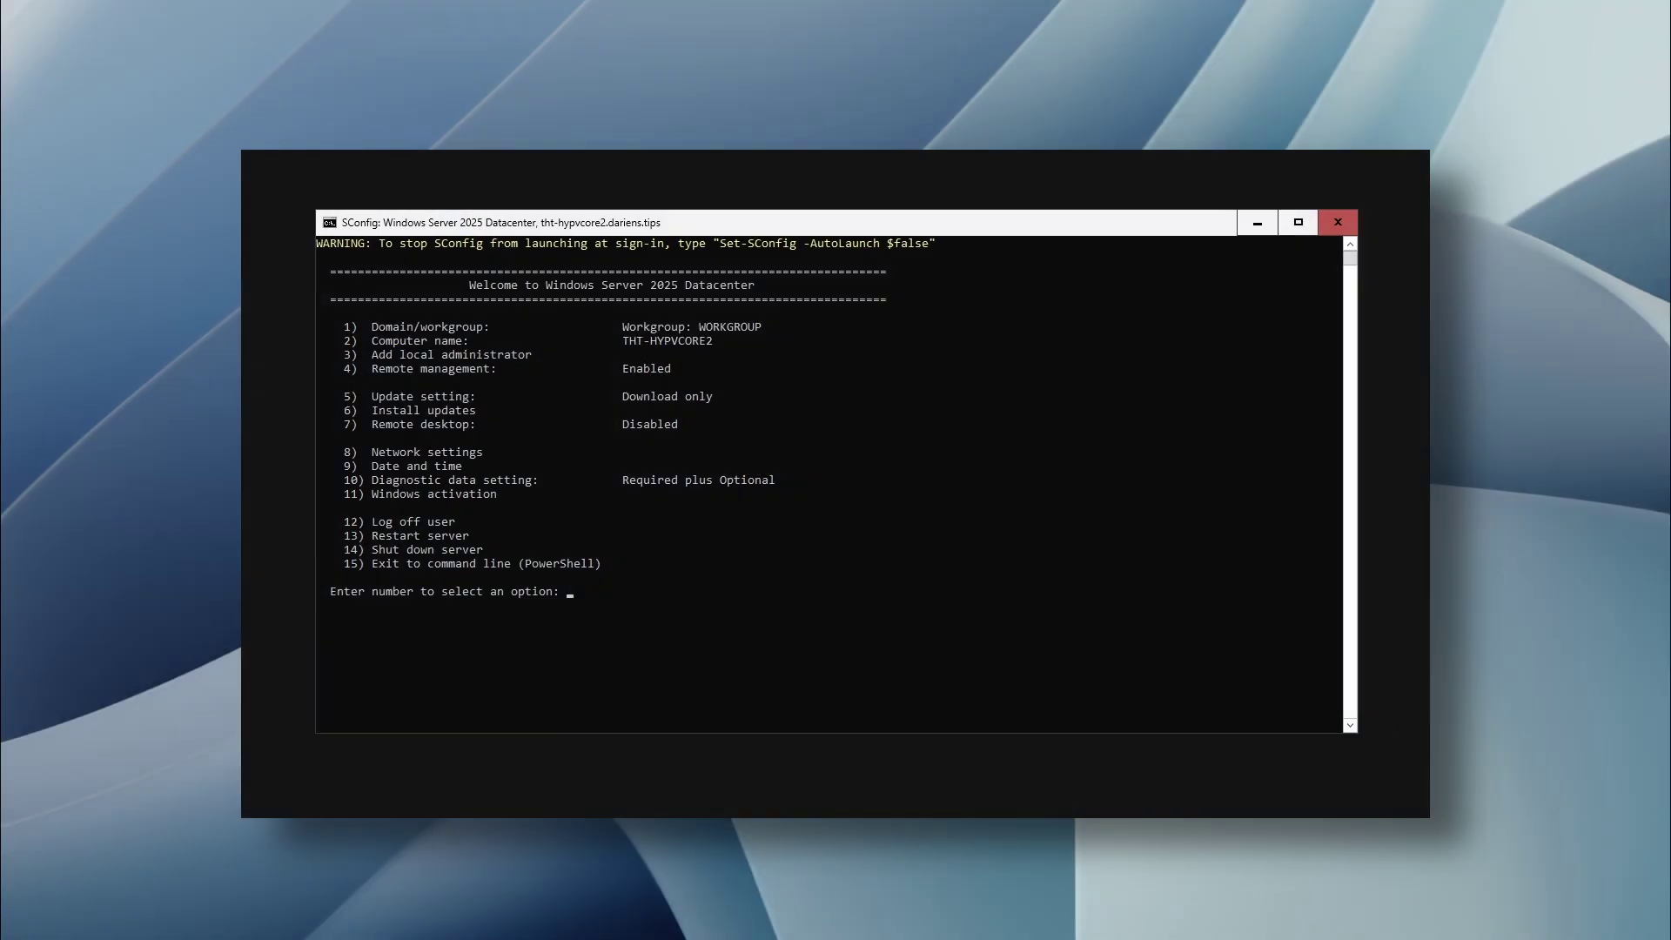
- Exit SConfig with option 15 and run ipconfig /all to confirm the dariens.tips suffix
{"action": "type", "text": "15"}
{"action": "key", "text": "Return"}
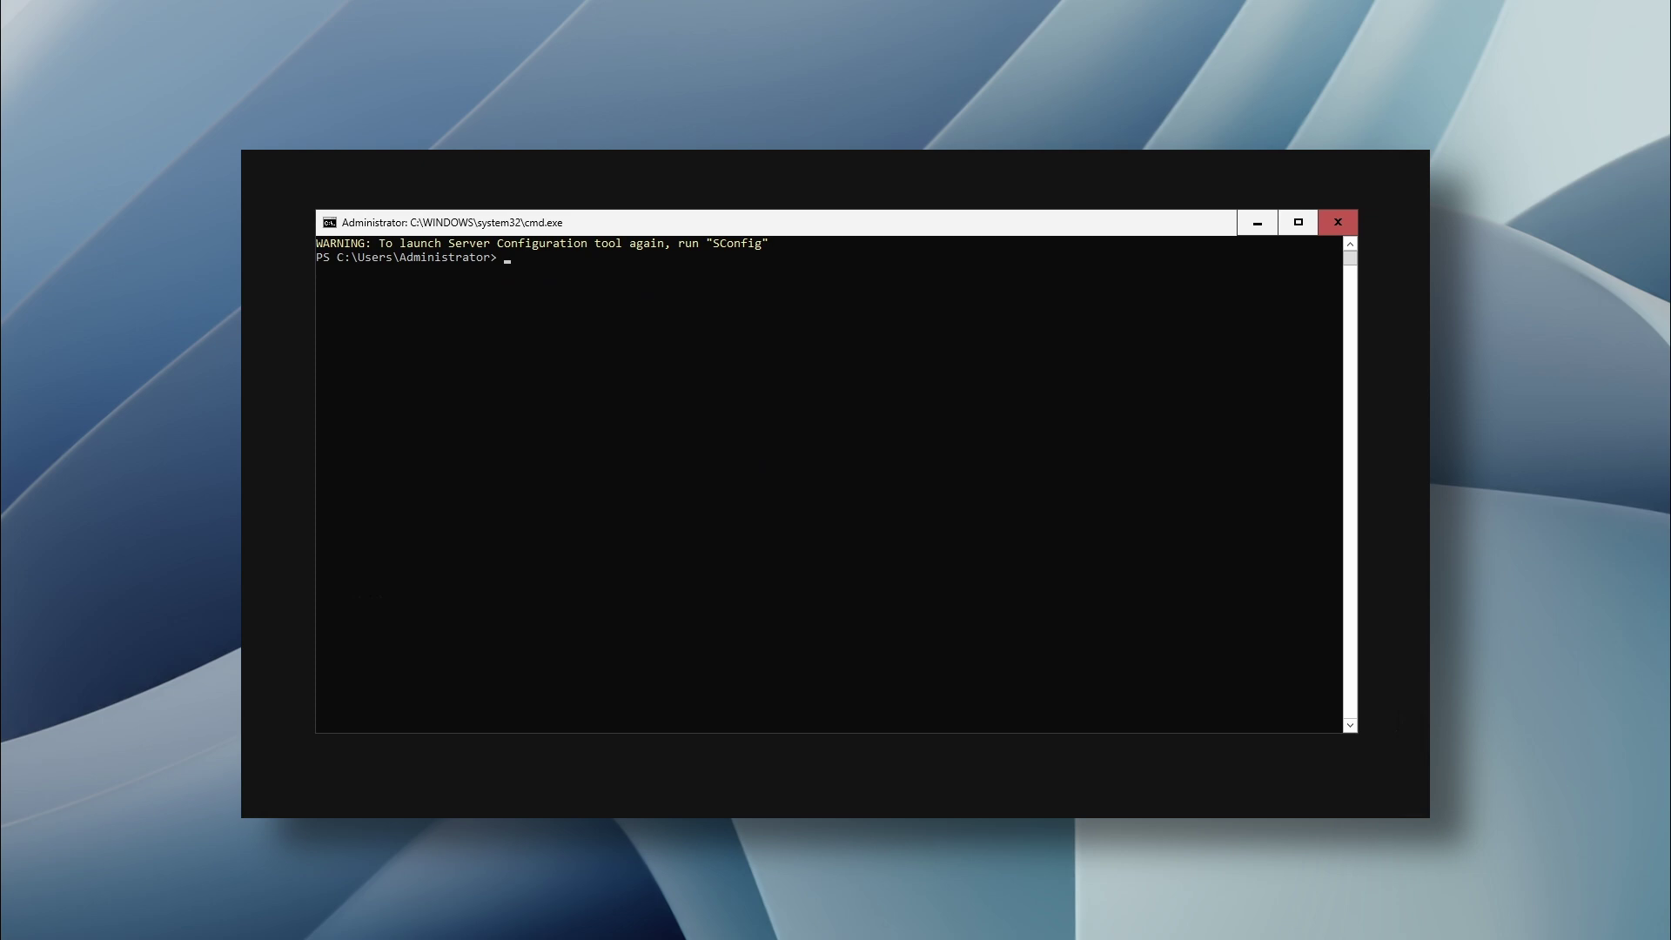
{"action": "type", "text": "ipconfig /all"}
{"action": "key", "text": "Return"}
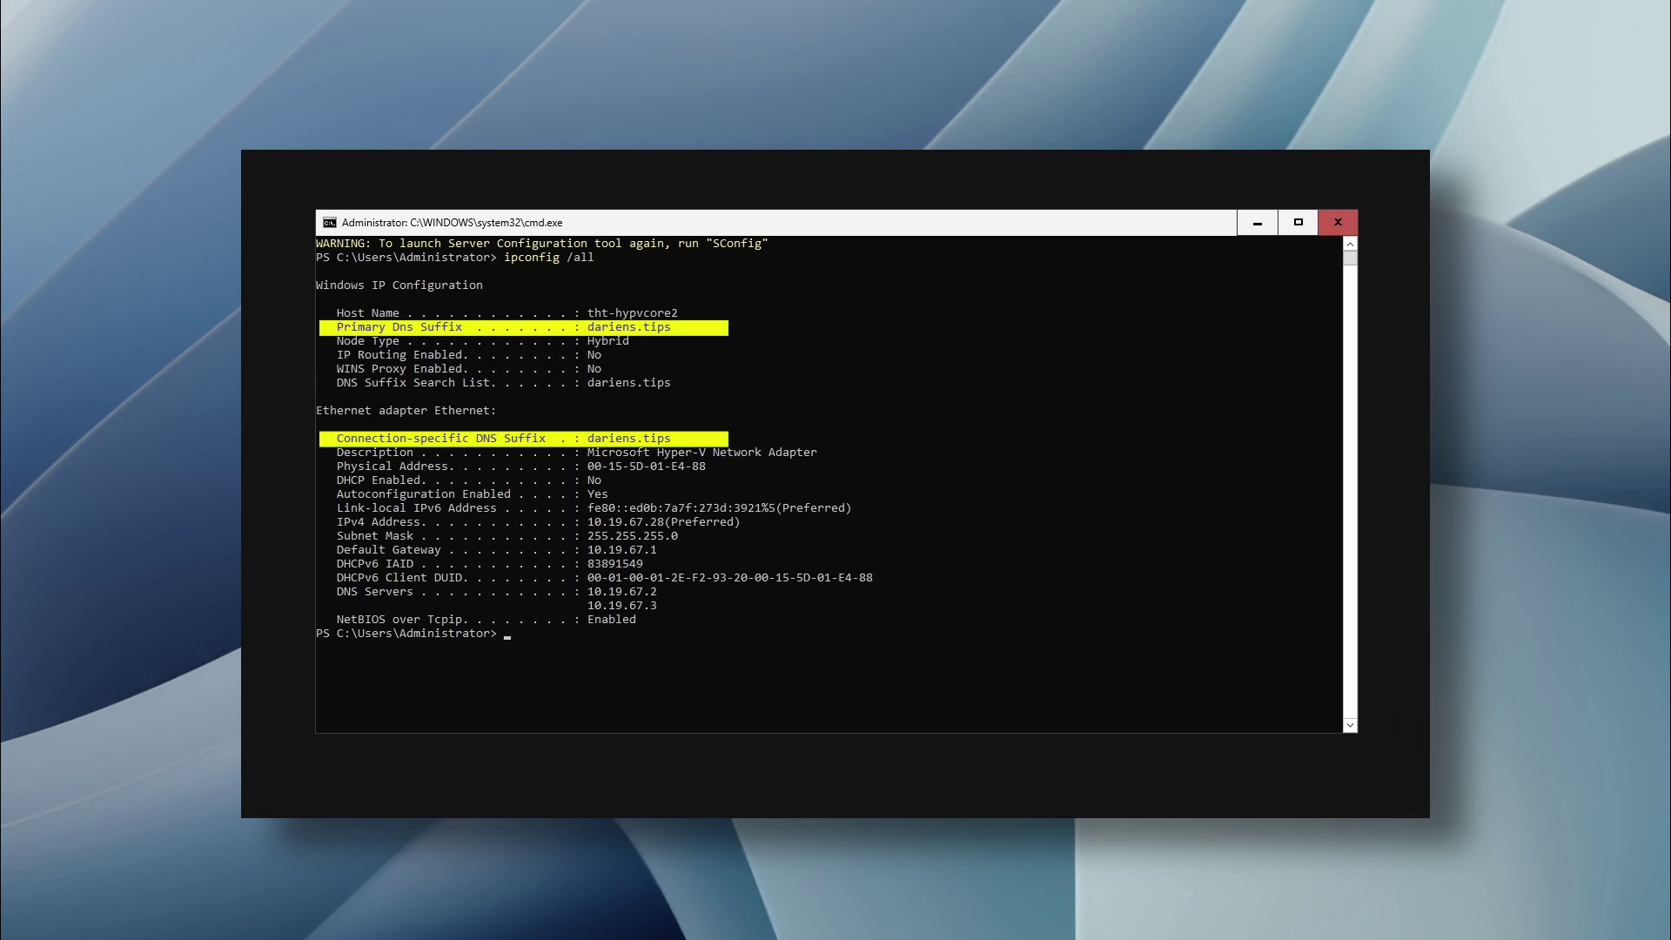
- Enable WinRM remote management with winrm quickconfig, accepting the proposed changes
{"action": "type", "text": "winrm quick"}
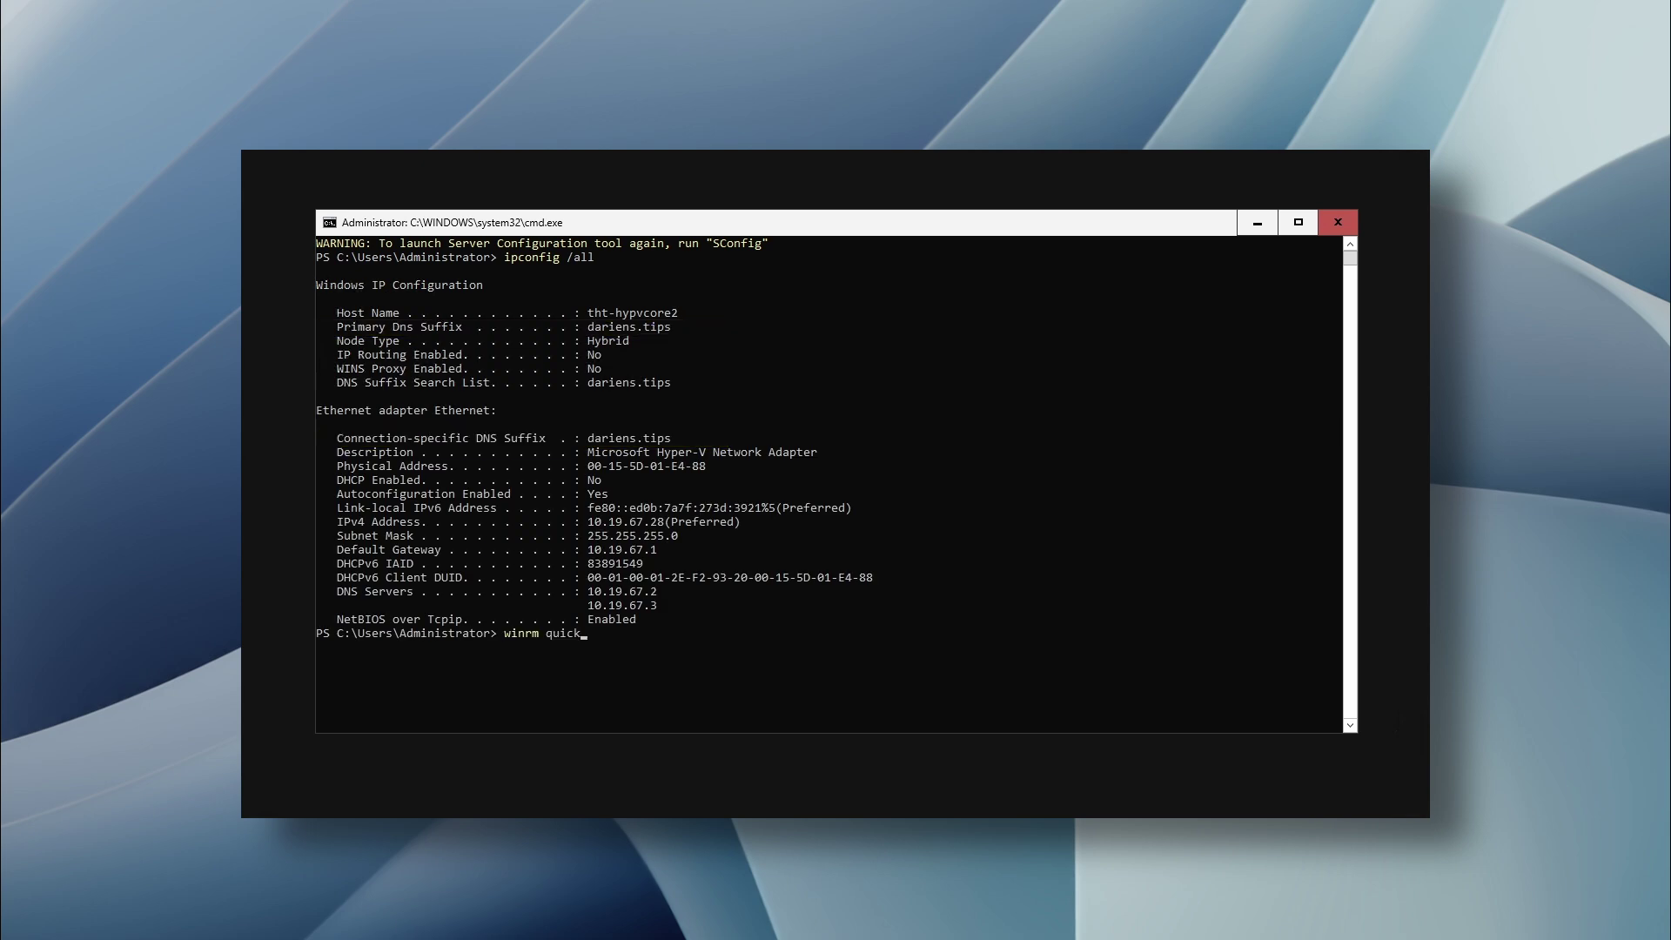
{"action": "type", "text": "config"}
{"action": "key", "text": "Return"}
{"action": "type", "text": "y"}
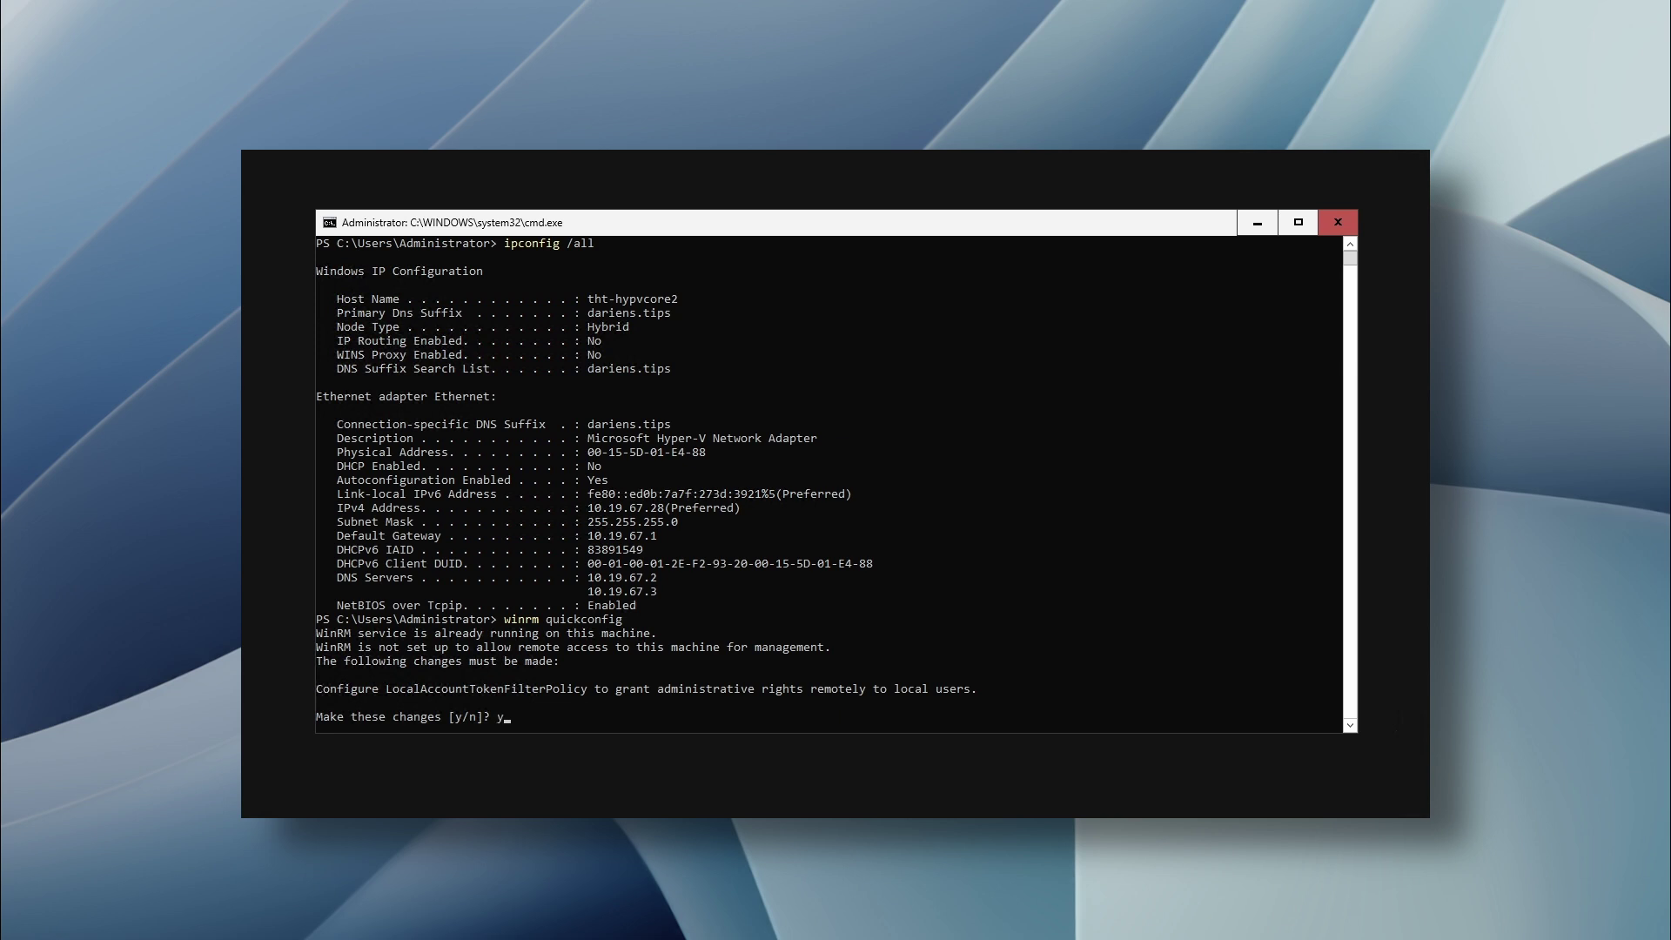
{"action": "key", "text": "Return"}
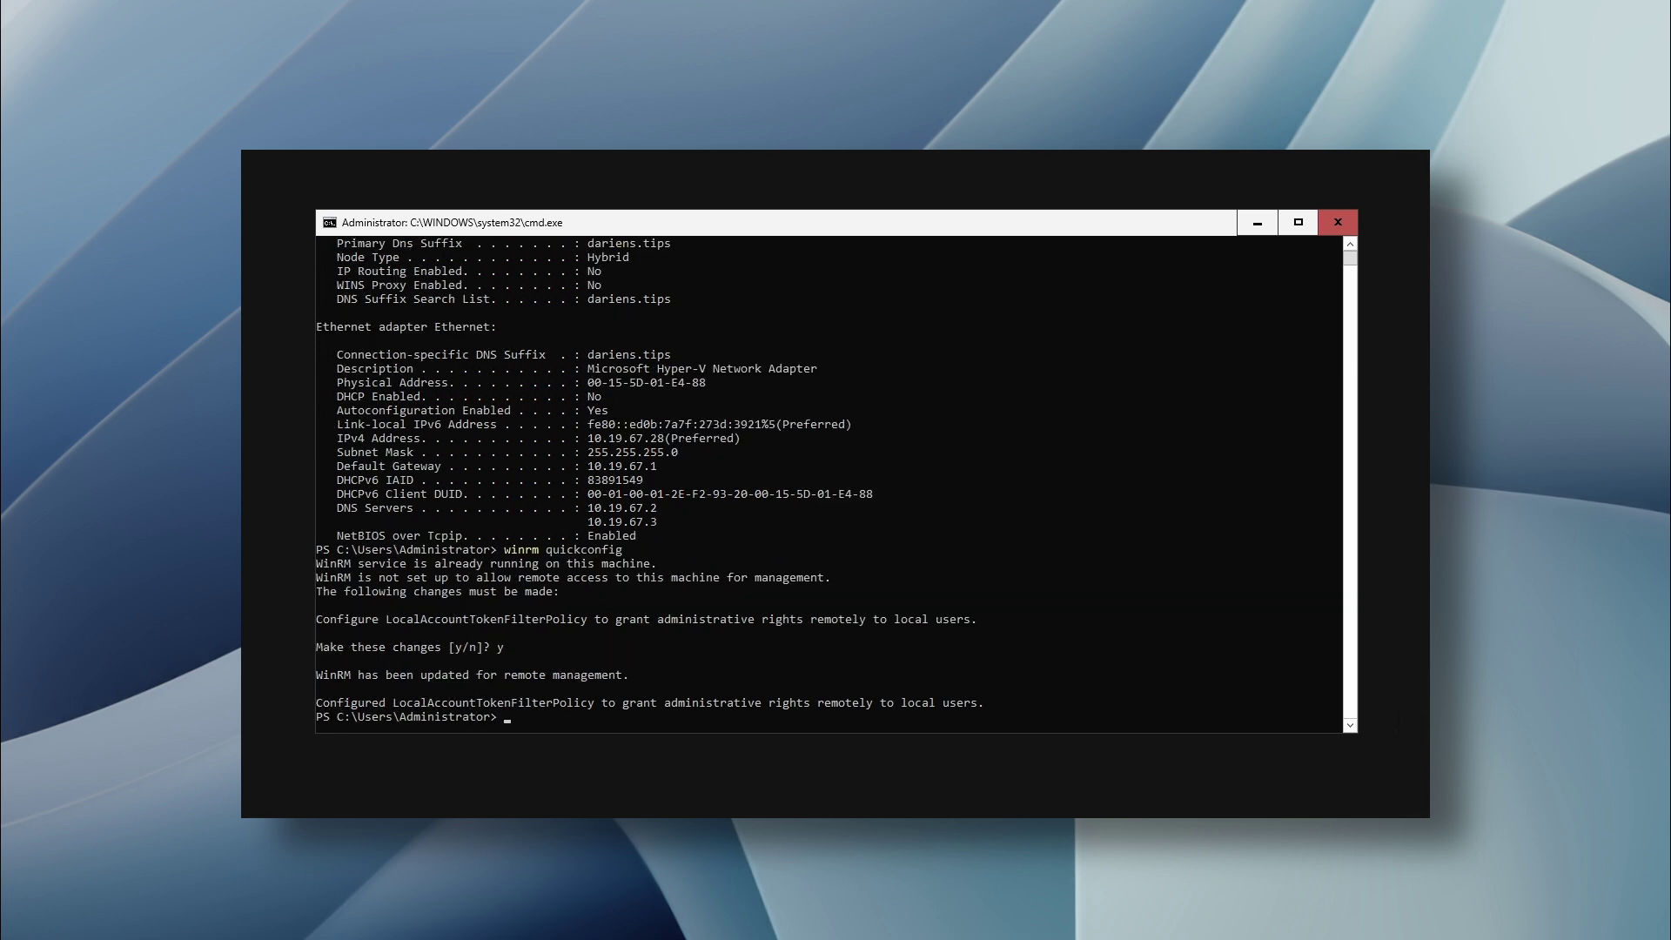
- Set TrustedHosts to 'tht*' and the WinRM MaxEnvelopeSizeKb to 640
{"action": "type", "text": "Set-Item WSMan:\\localhost\\Client\\TrustedHosts -Value 'tht*'"}
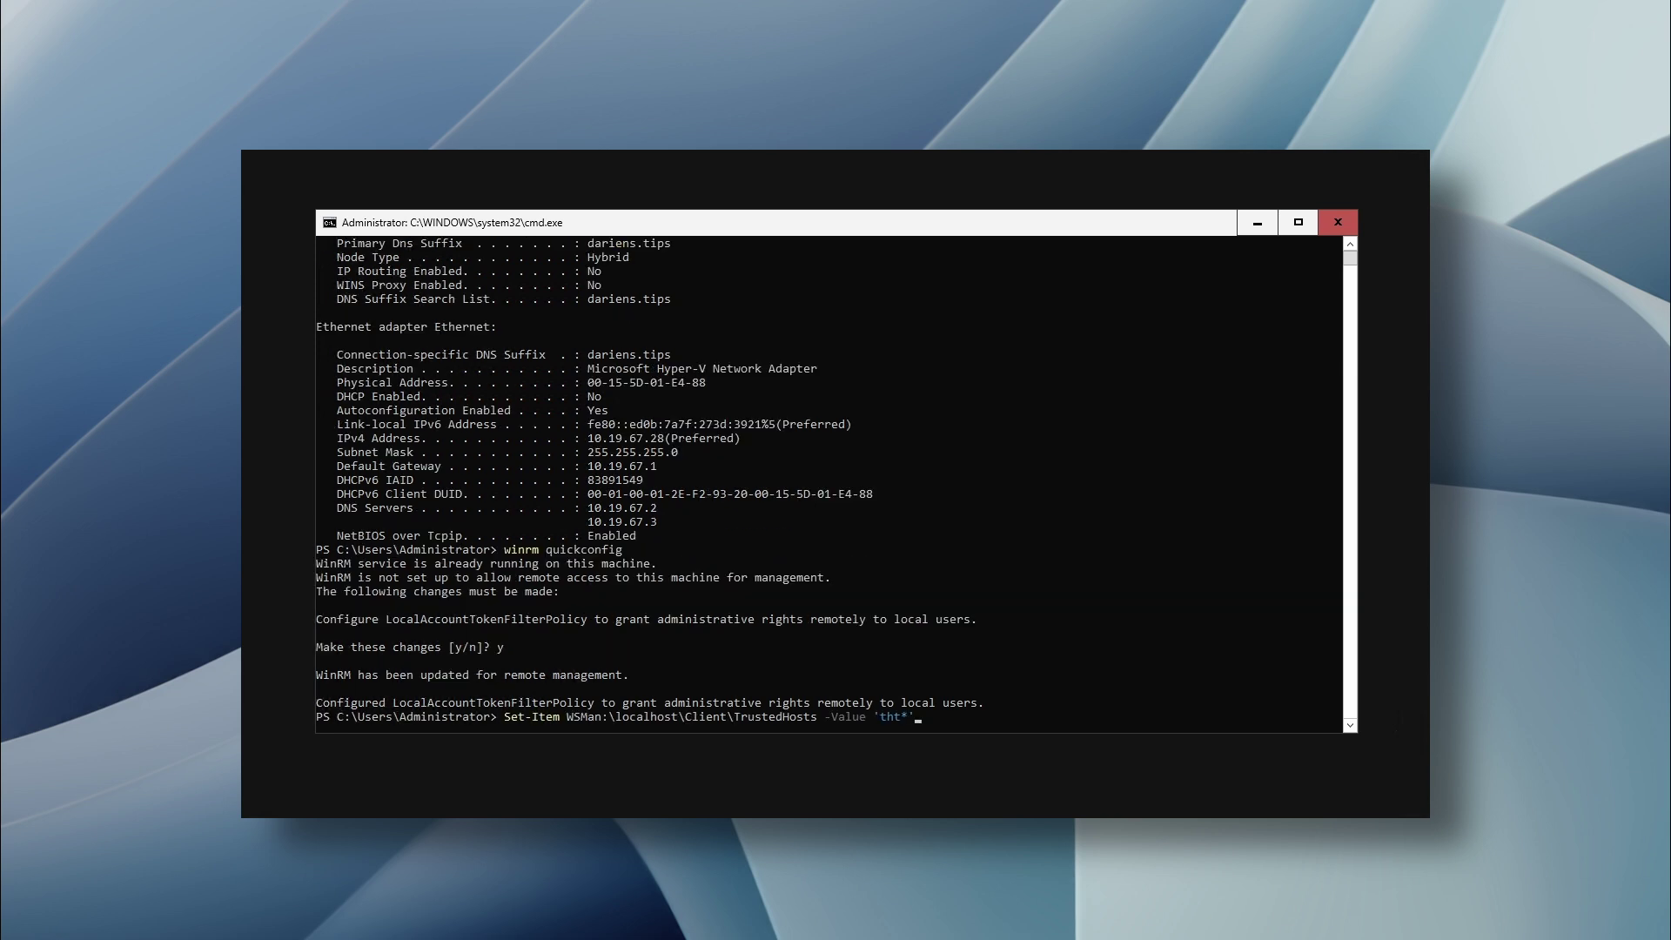
{"action": "key", "text": "Return"}
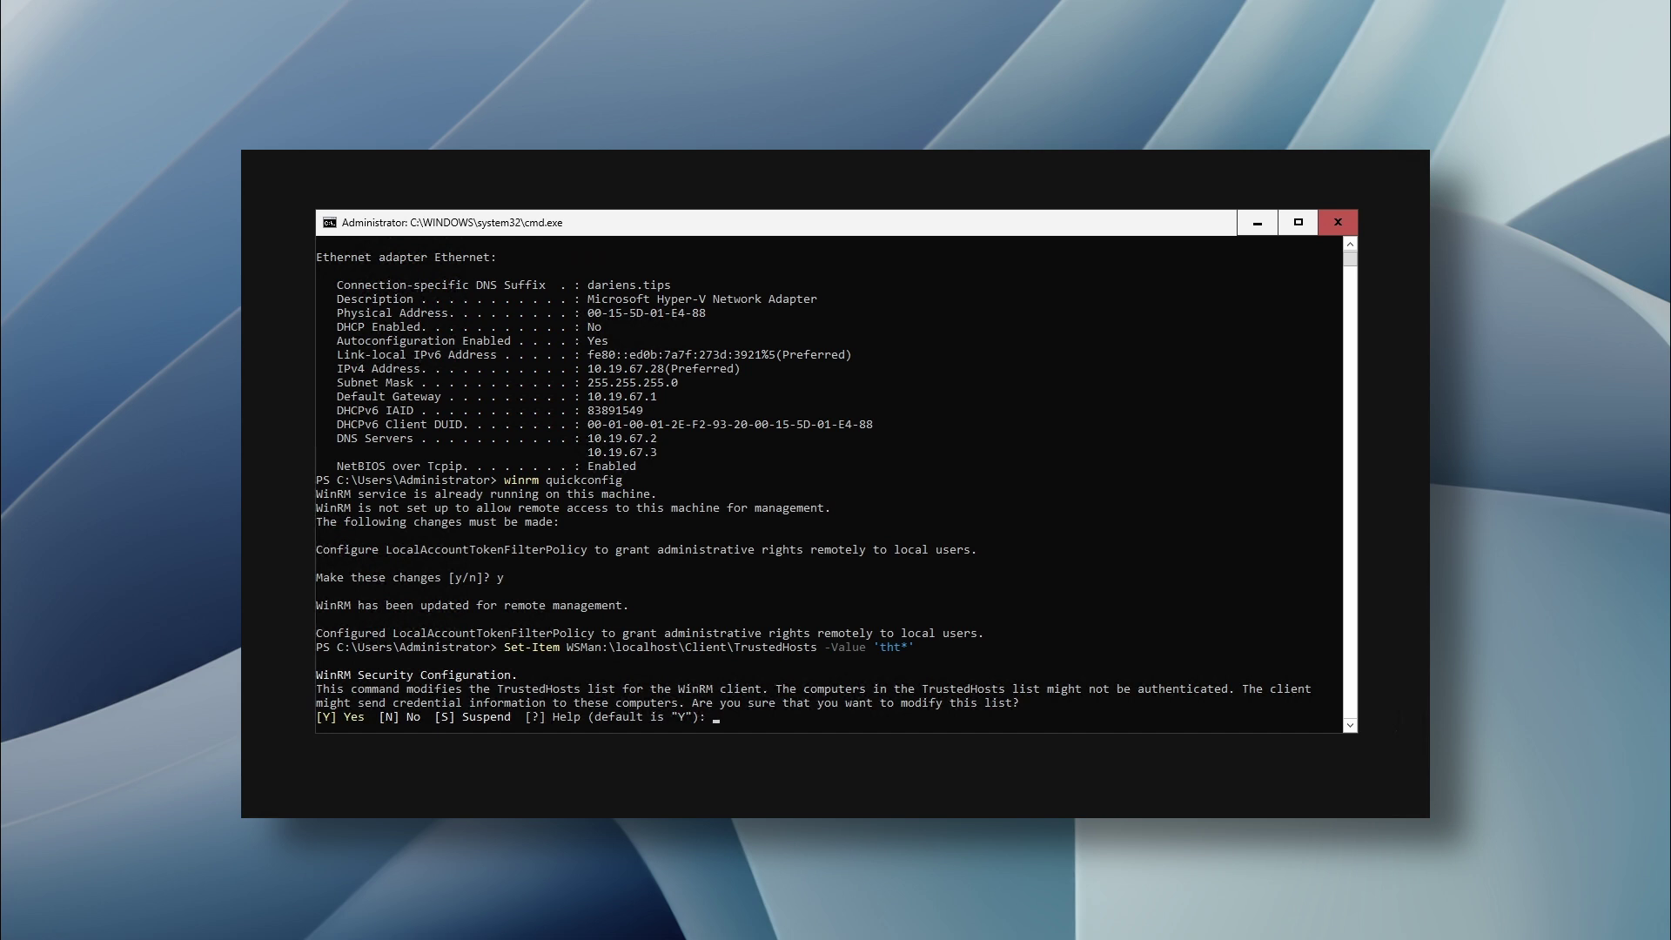
{"action": "type", "text": "y"}
{"action": "key", "text": "Return"}
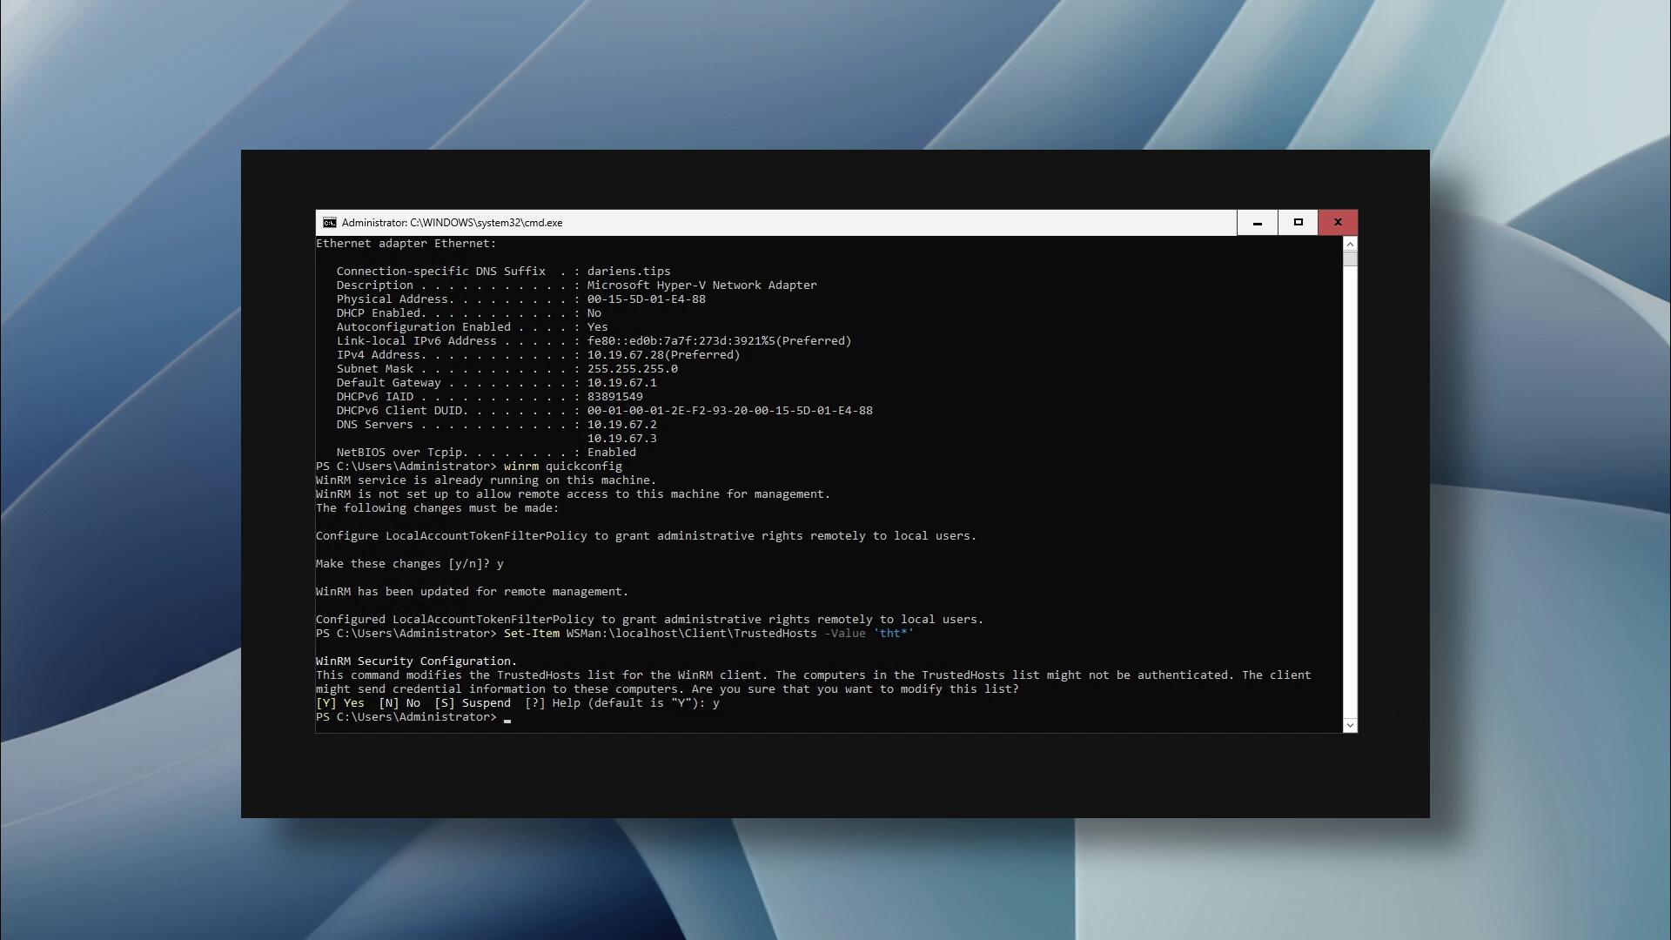
{"action": "type", "text": "Set-Item -Path WSMan:\\localhost\\MaxEnvelopeSizeKb -Value 640"}
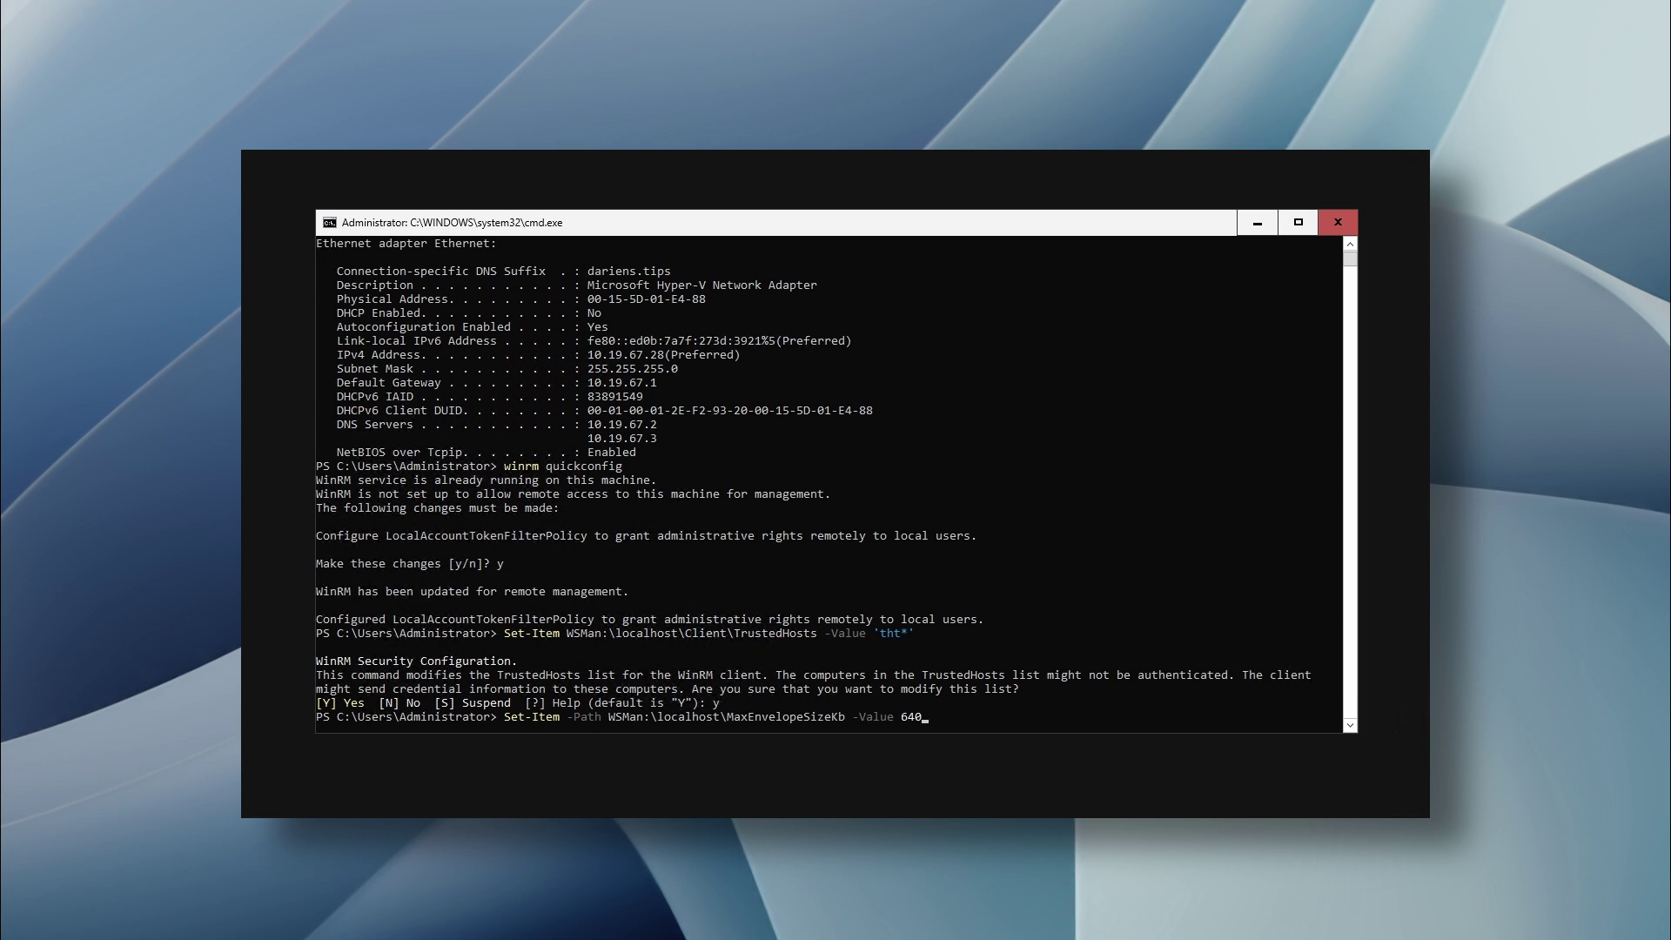
{"action": "key", "text": "Return"}
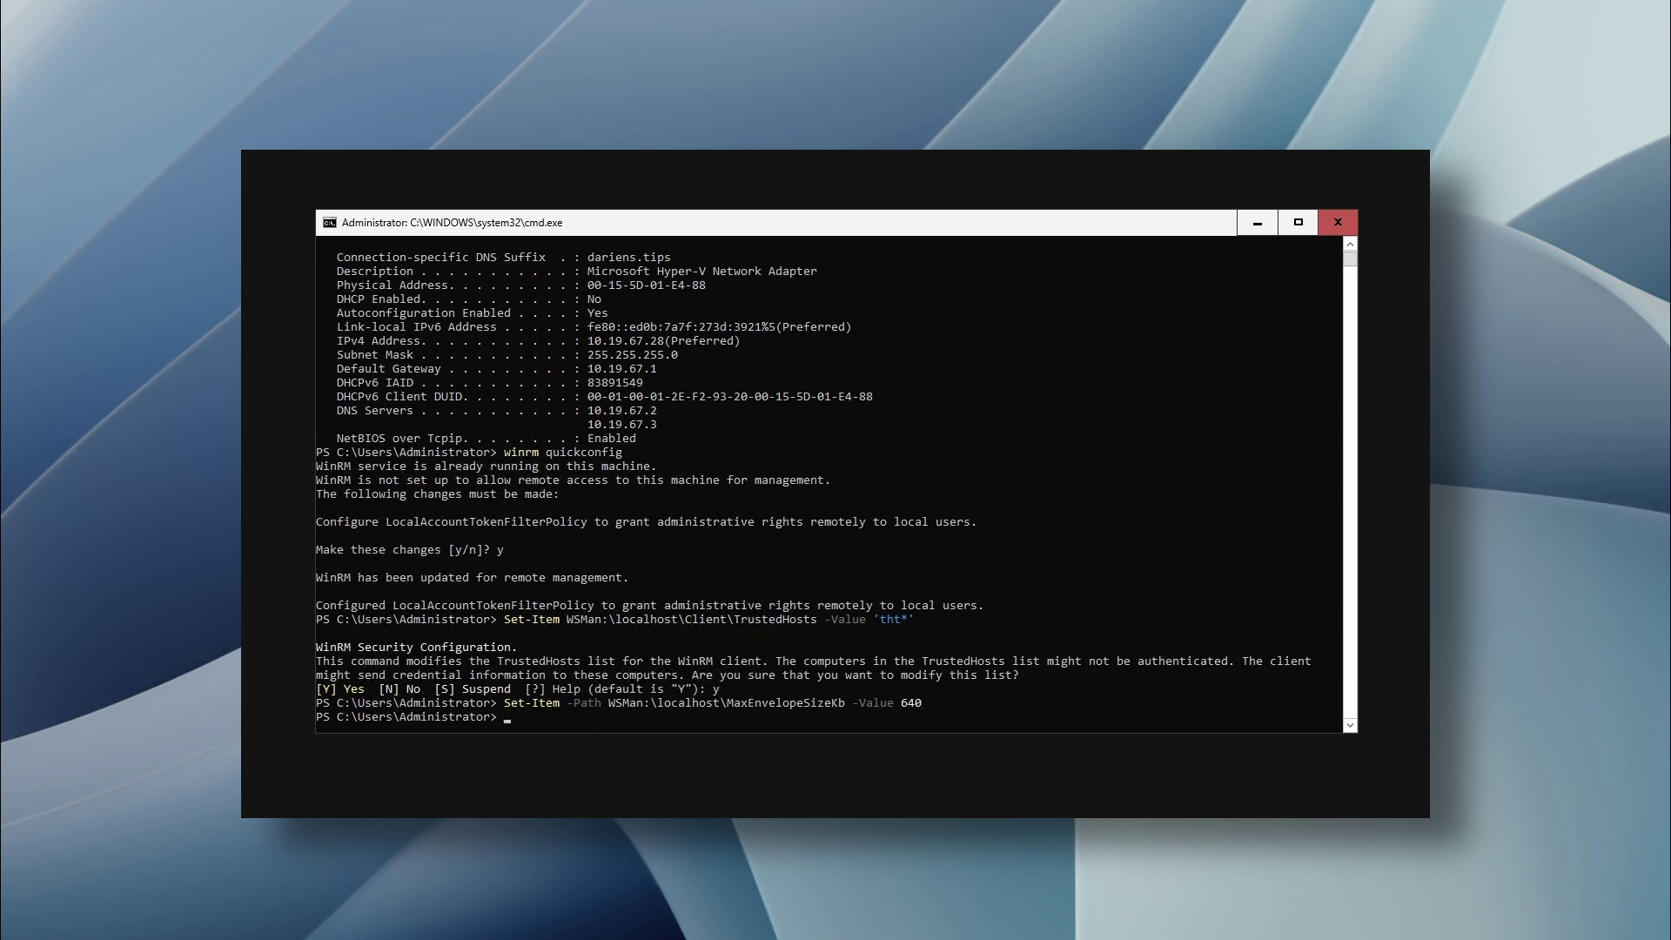
{"action": "type", "text": "nslookup tht-client nslookup tht-servergui1 Resolve-DnsName tht-servergui2 Resolve-DnsName tht-hypvcore1 Resolve-DnsName tht-hypvcore2"}
- Run the nslookup and Resolve-DnsName lookups for tht-client and the four lab servers
{"action": "key", "text": "Return"}
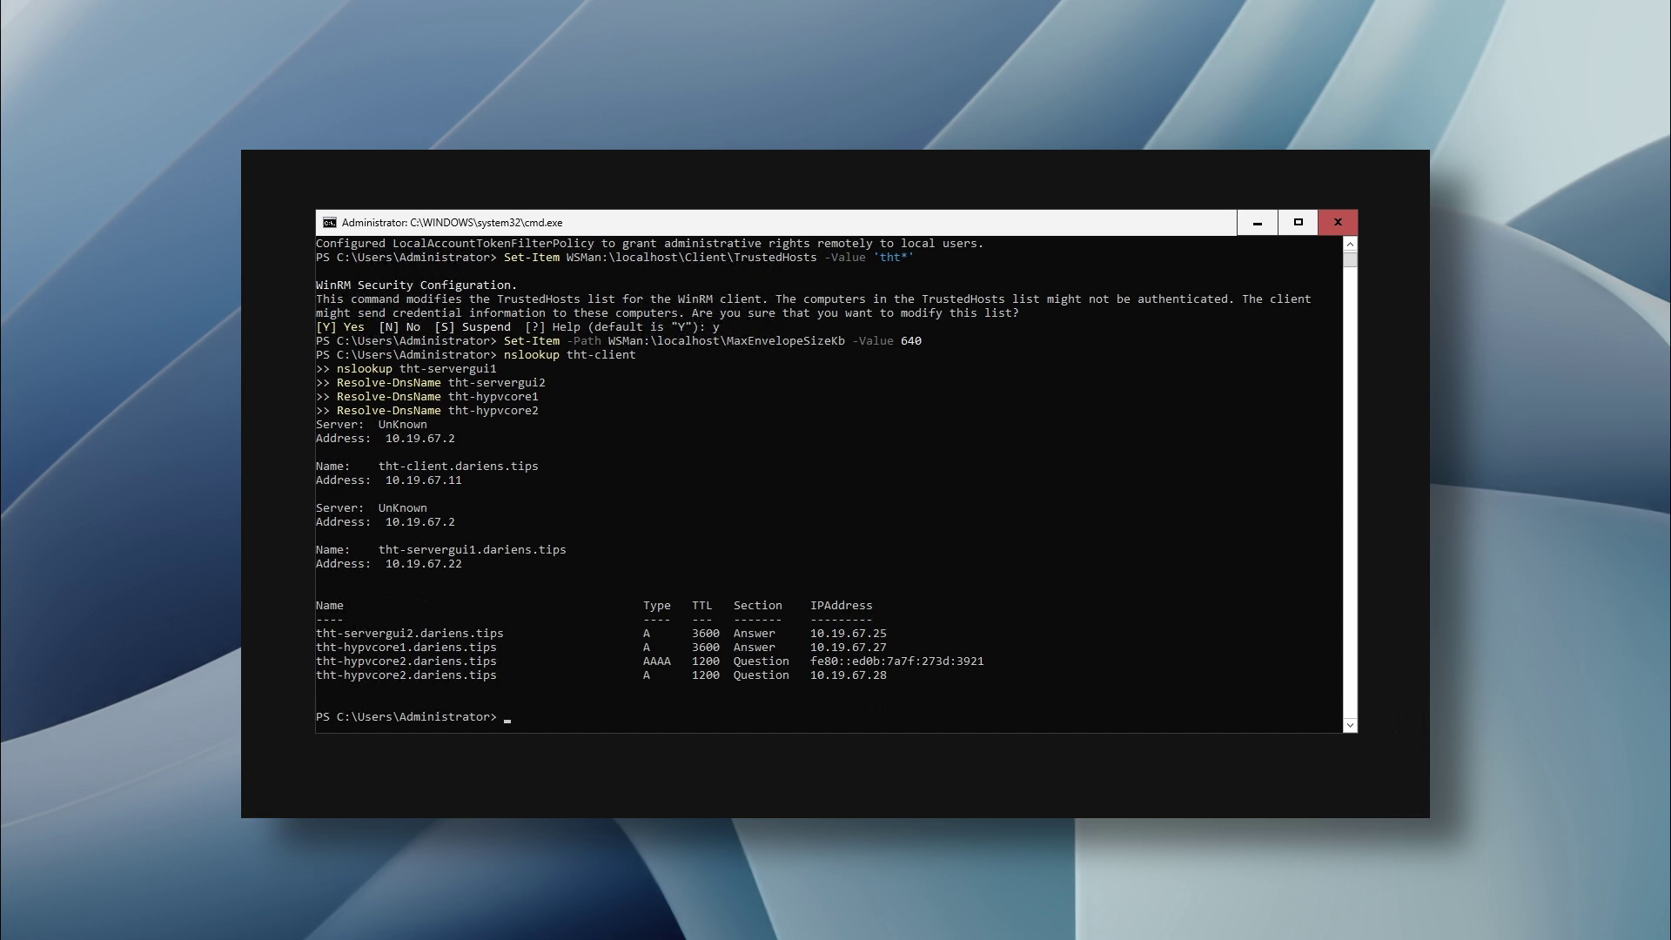
- Set sshd to Automatic startup and start it, then add the OpenSSH Server capability
{"action": "type", "text": "Set-Service -Name sshd -StartupType Automatic"}
{"action": "key", "text": "Return"}
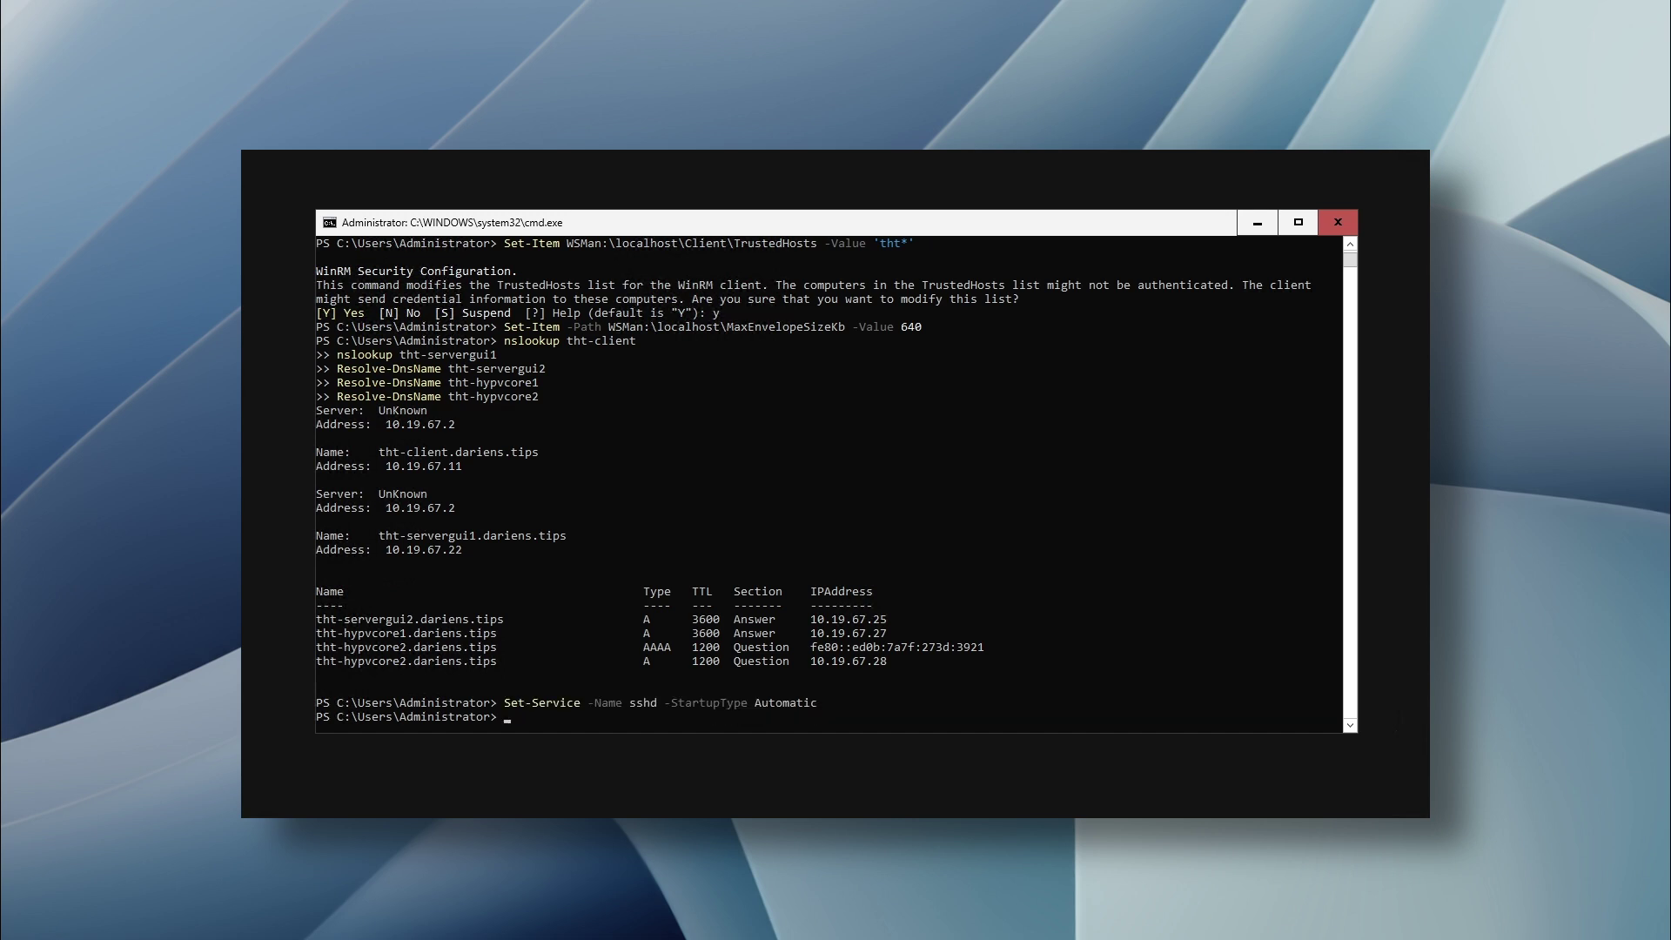
{"action": "type", "text": "Start-Service sshd"}
{"action": "key", "text": "Return"}
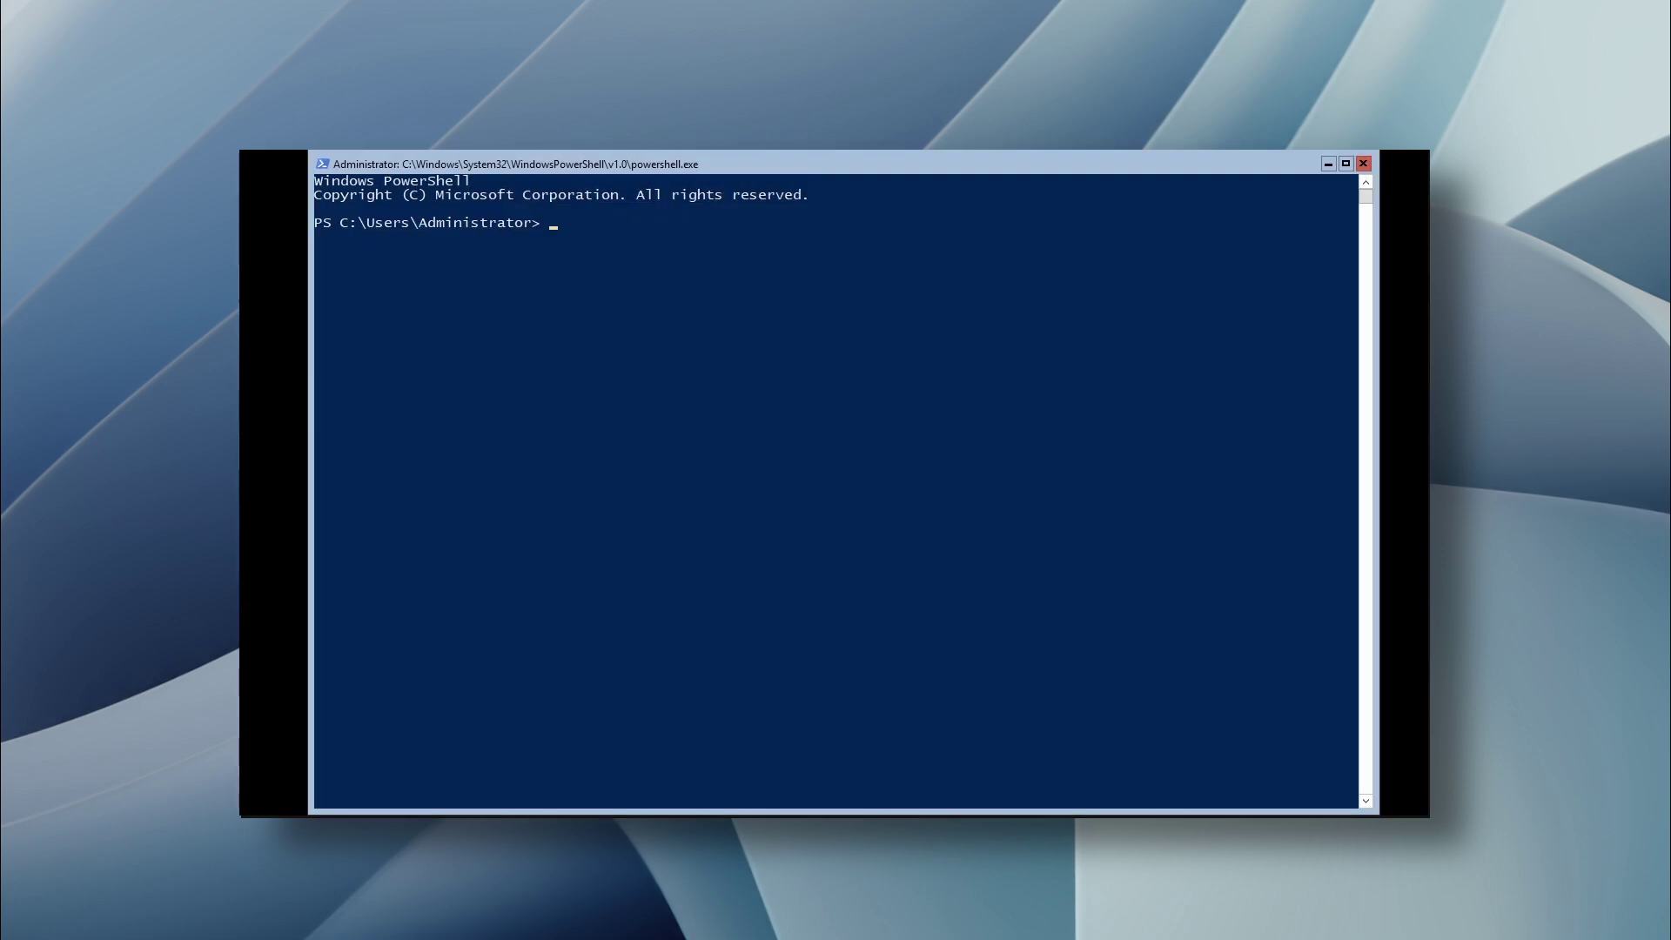
{"action": "type", "text": "Add-WindowsCapability -online -Name OpenSSH.Server~~~~0.0.1.0"}
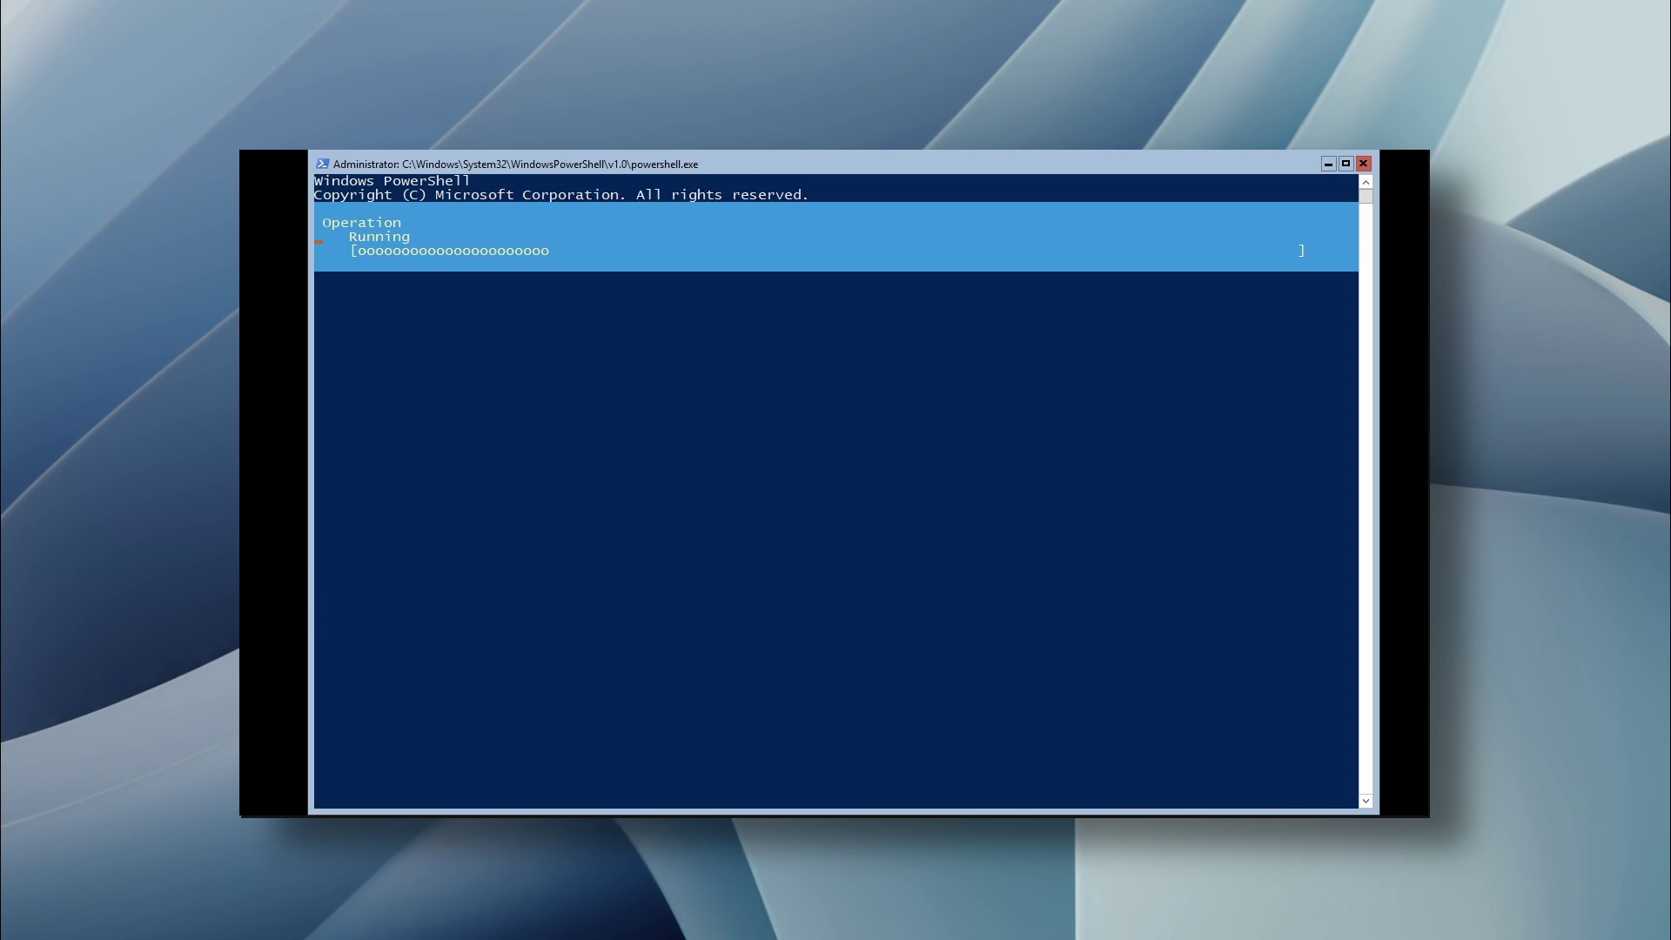
{"action": "type", "text": "Set-Service -Name sshd -StartupType Automatic Start-Service sshd"}
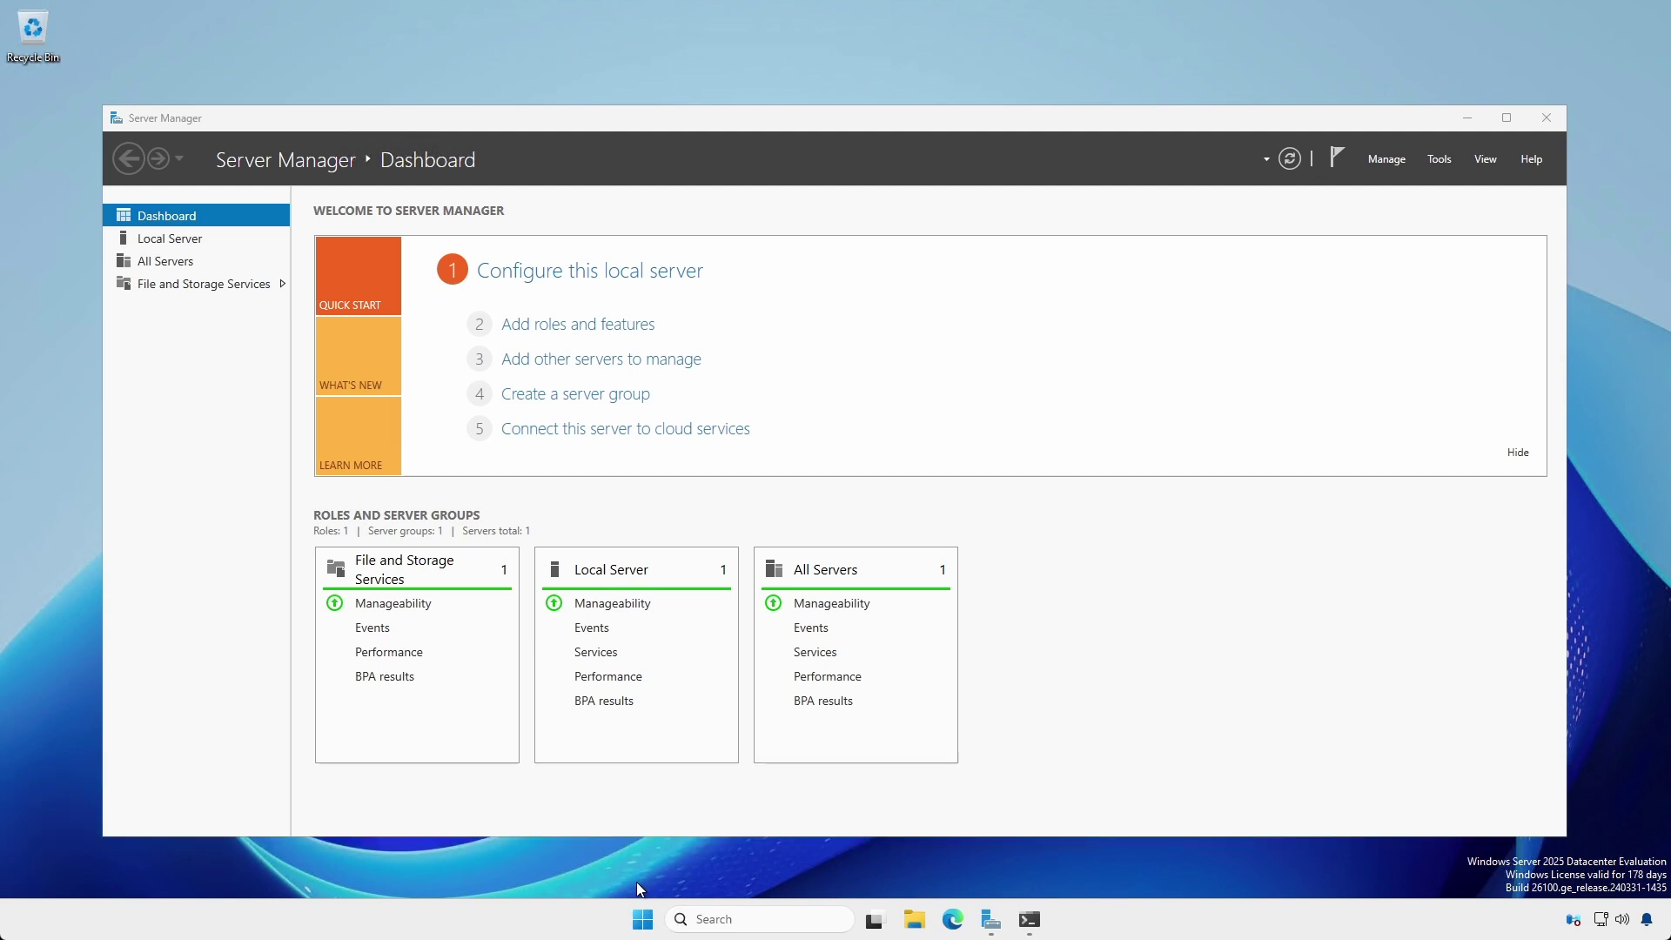
- Open Windows Defender Firewall with Advanced Security at the Inbound Rules list
{"action": "left_click", "coordinate": [1437, 165]}
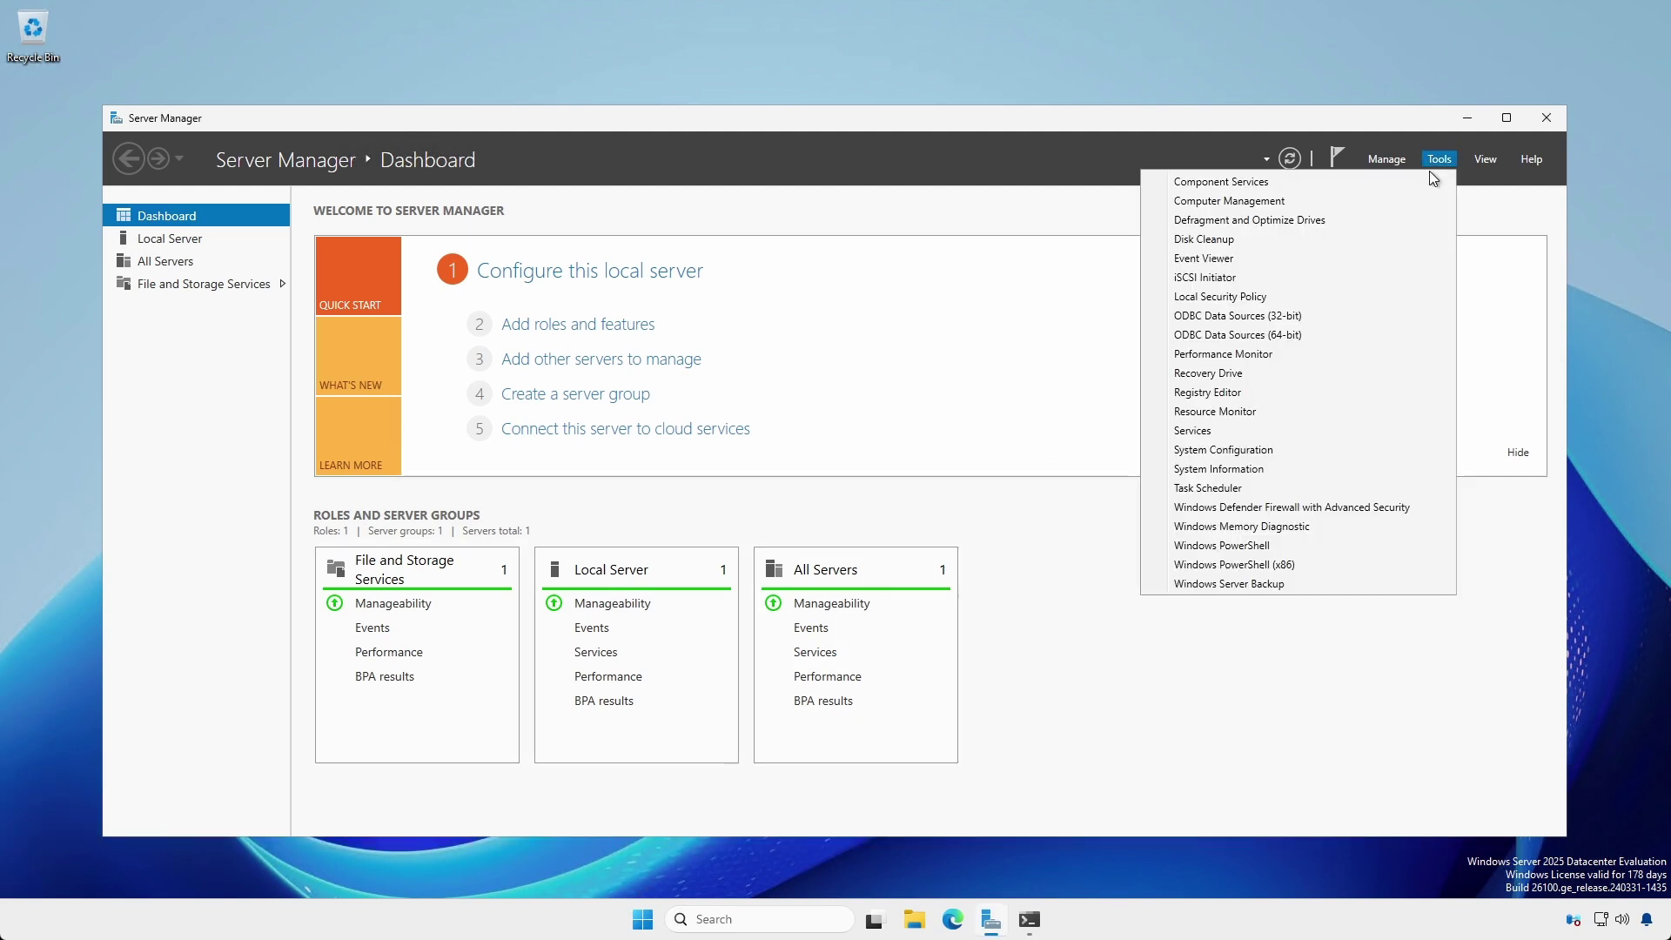
{"action": "left_click", "coordinate": [1384, 510]}
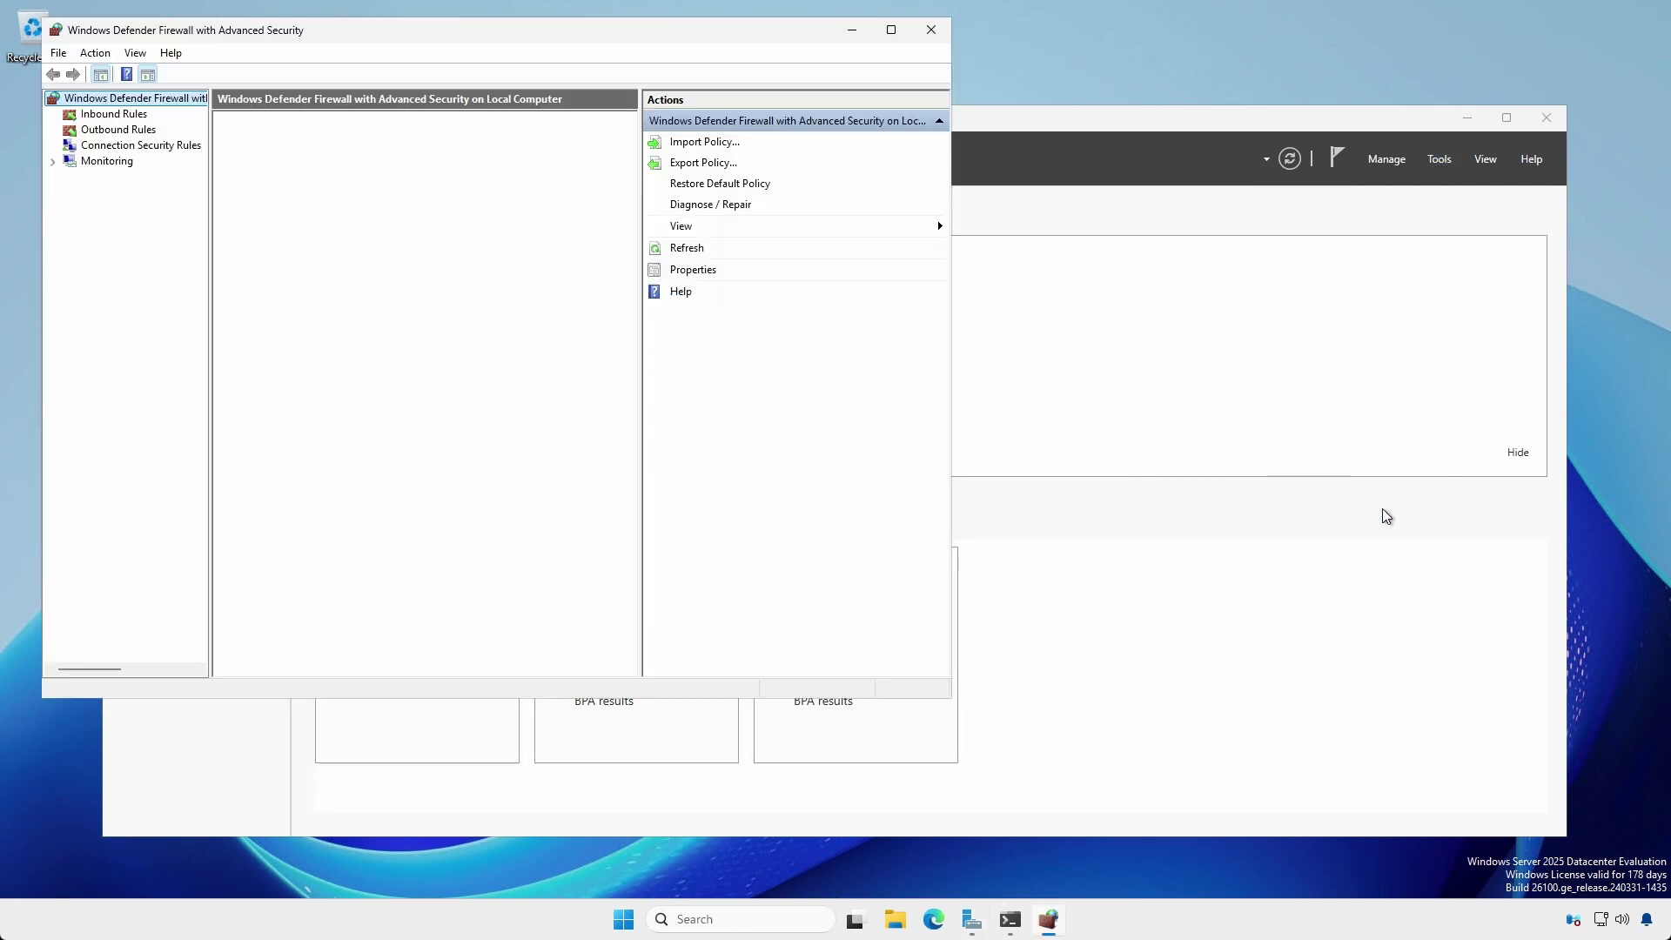
{"action": "left_click", "coordinate": [136, 117]}
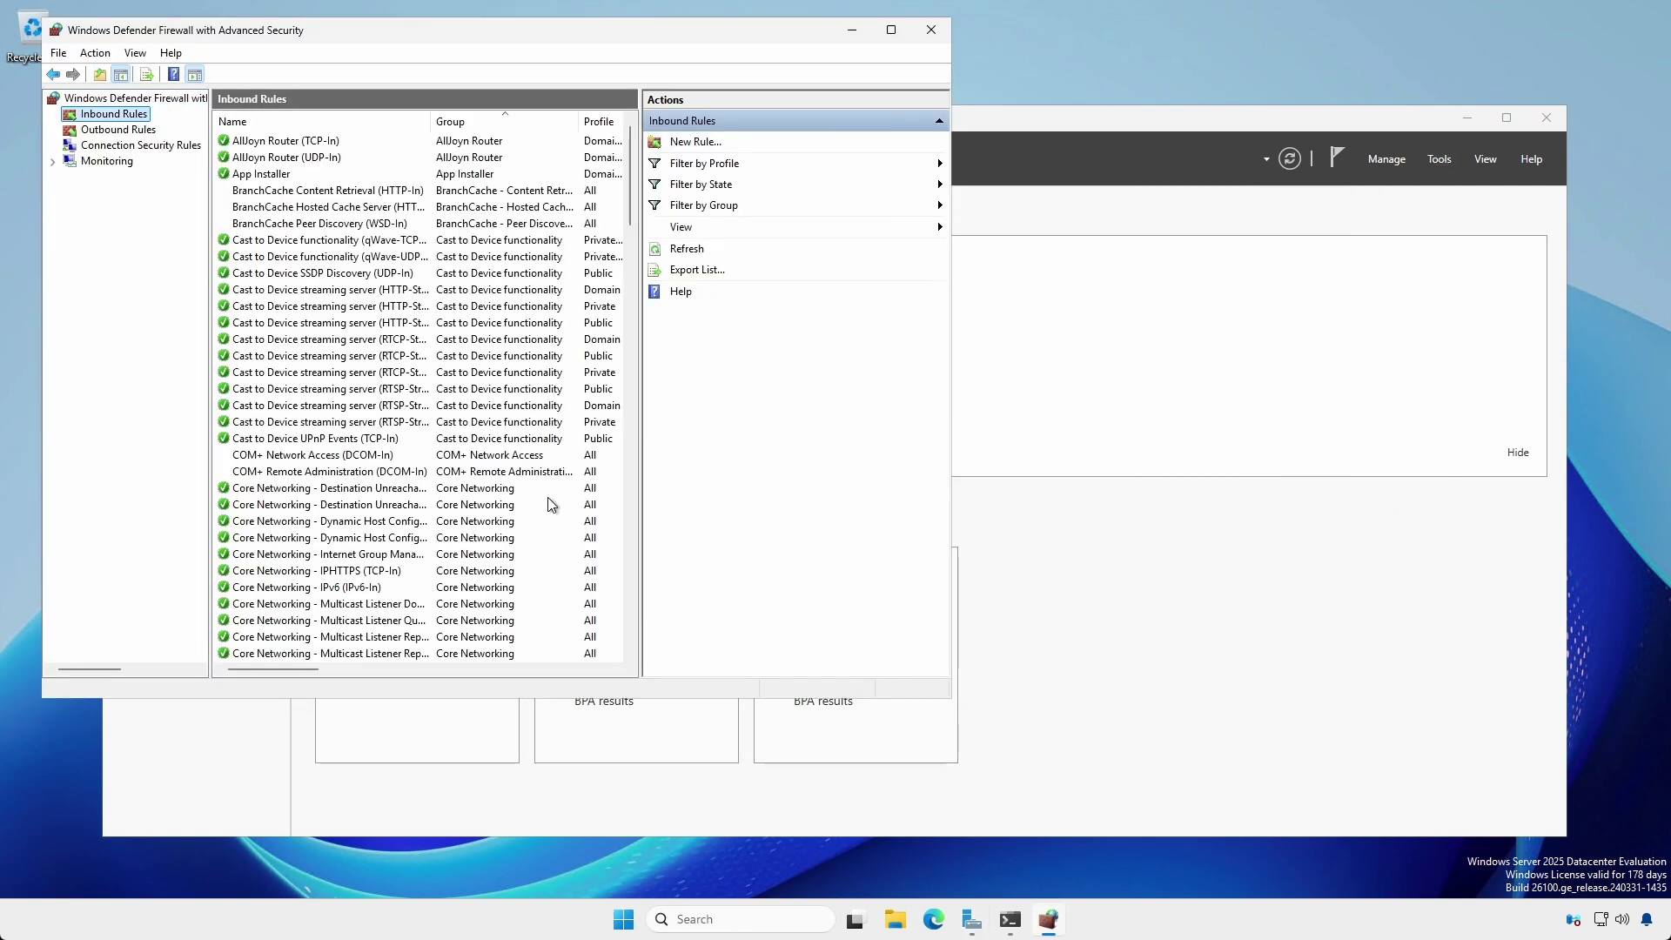
- Enable the ICMPv4 echo, Remote Event Log and Remote Scheduled Tasks rules from an admin terminal
{"action": "left_click", "coordinate": [1009, 923]}
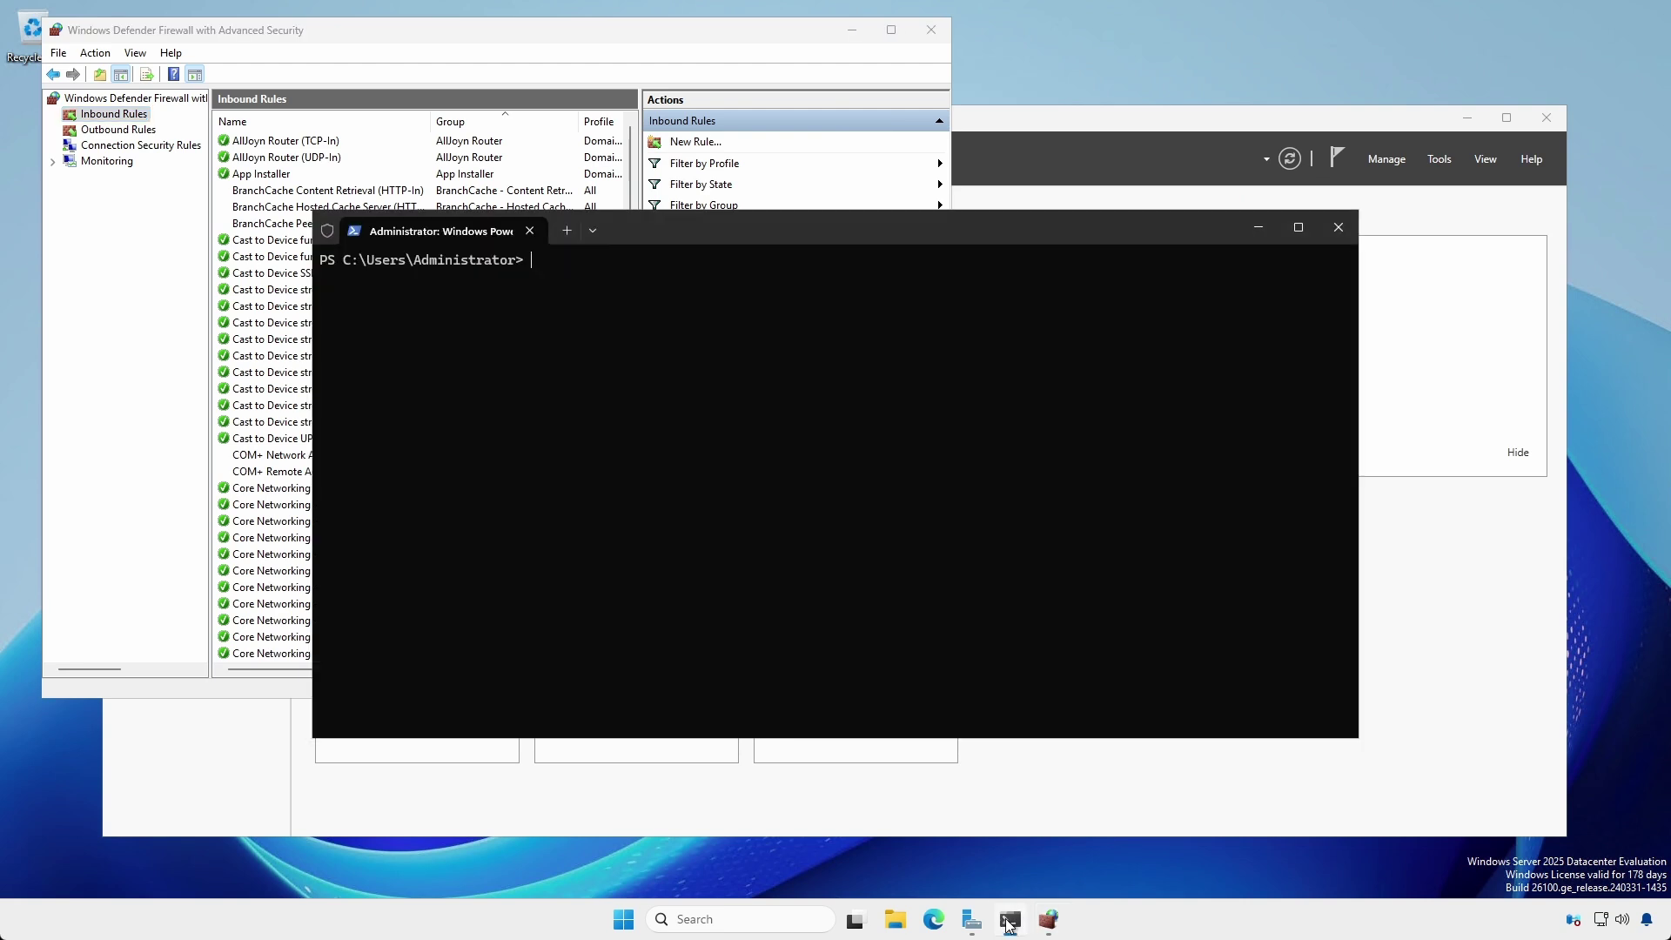
{"action": "key", "text": "ctrl+v"}
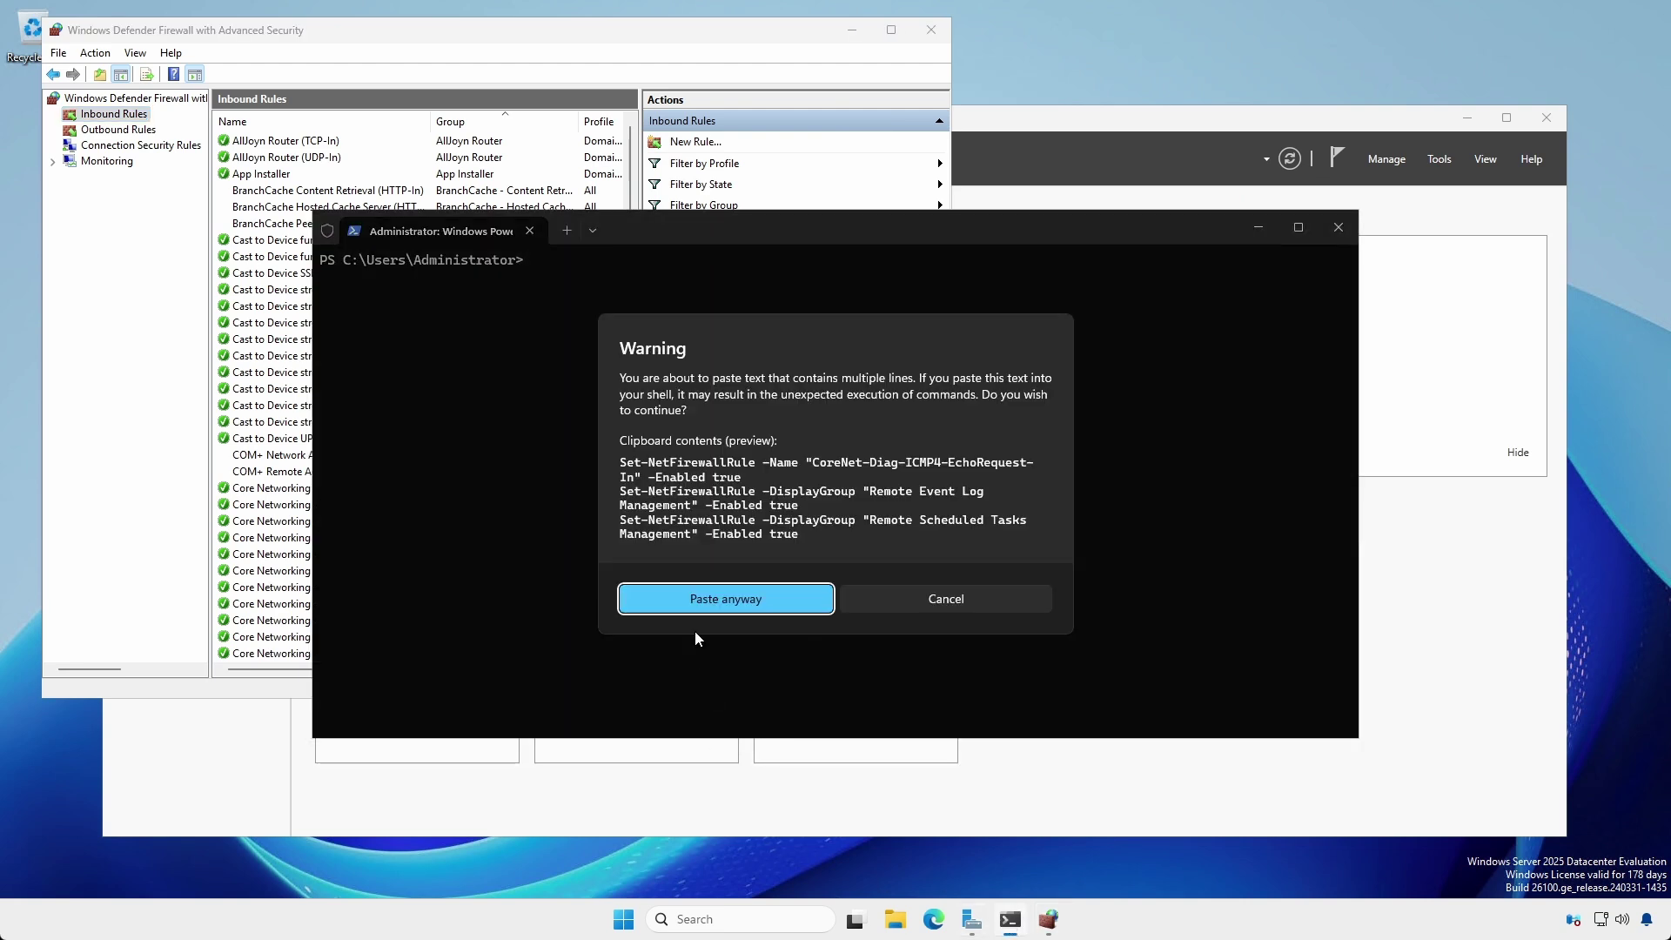
{"action": "left_click", "coordinate": [691, 600]}
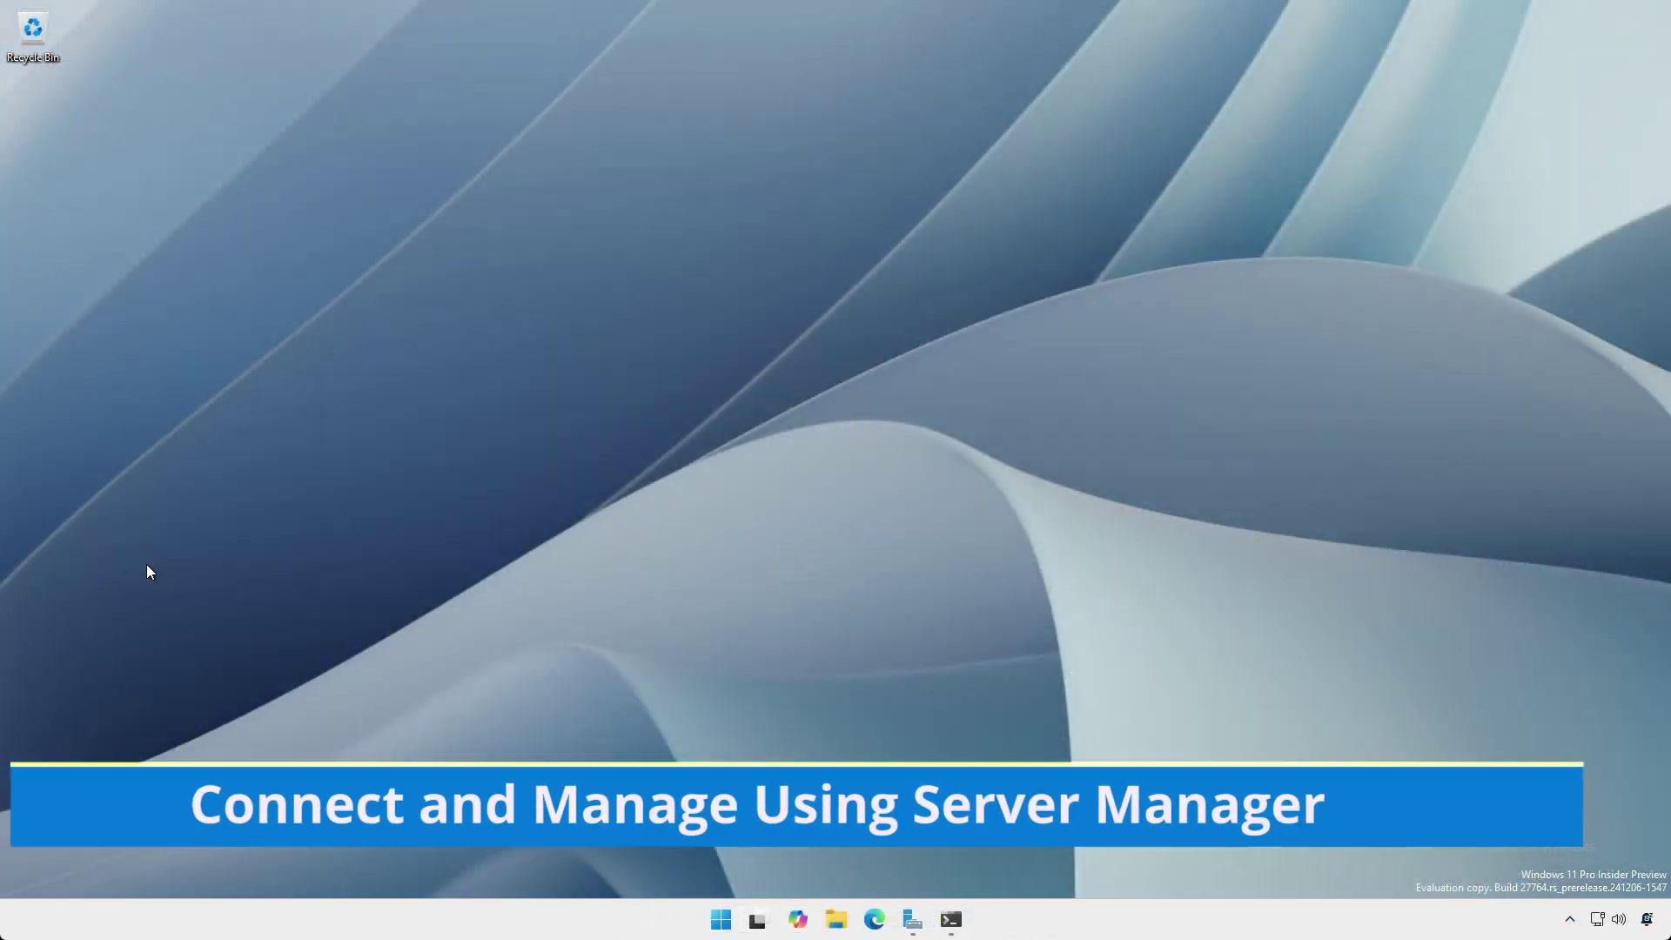
- Open the Add Servers dialog from Server Manager's All Servers group
{"action": "left_click", "coordinate": [912, 919]}
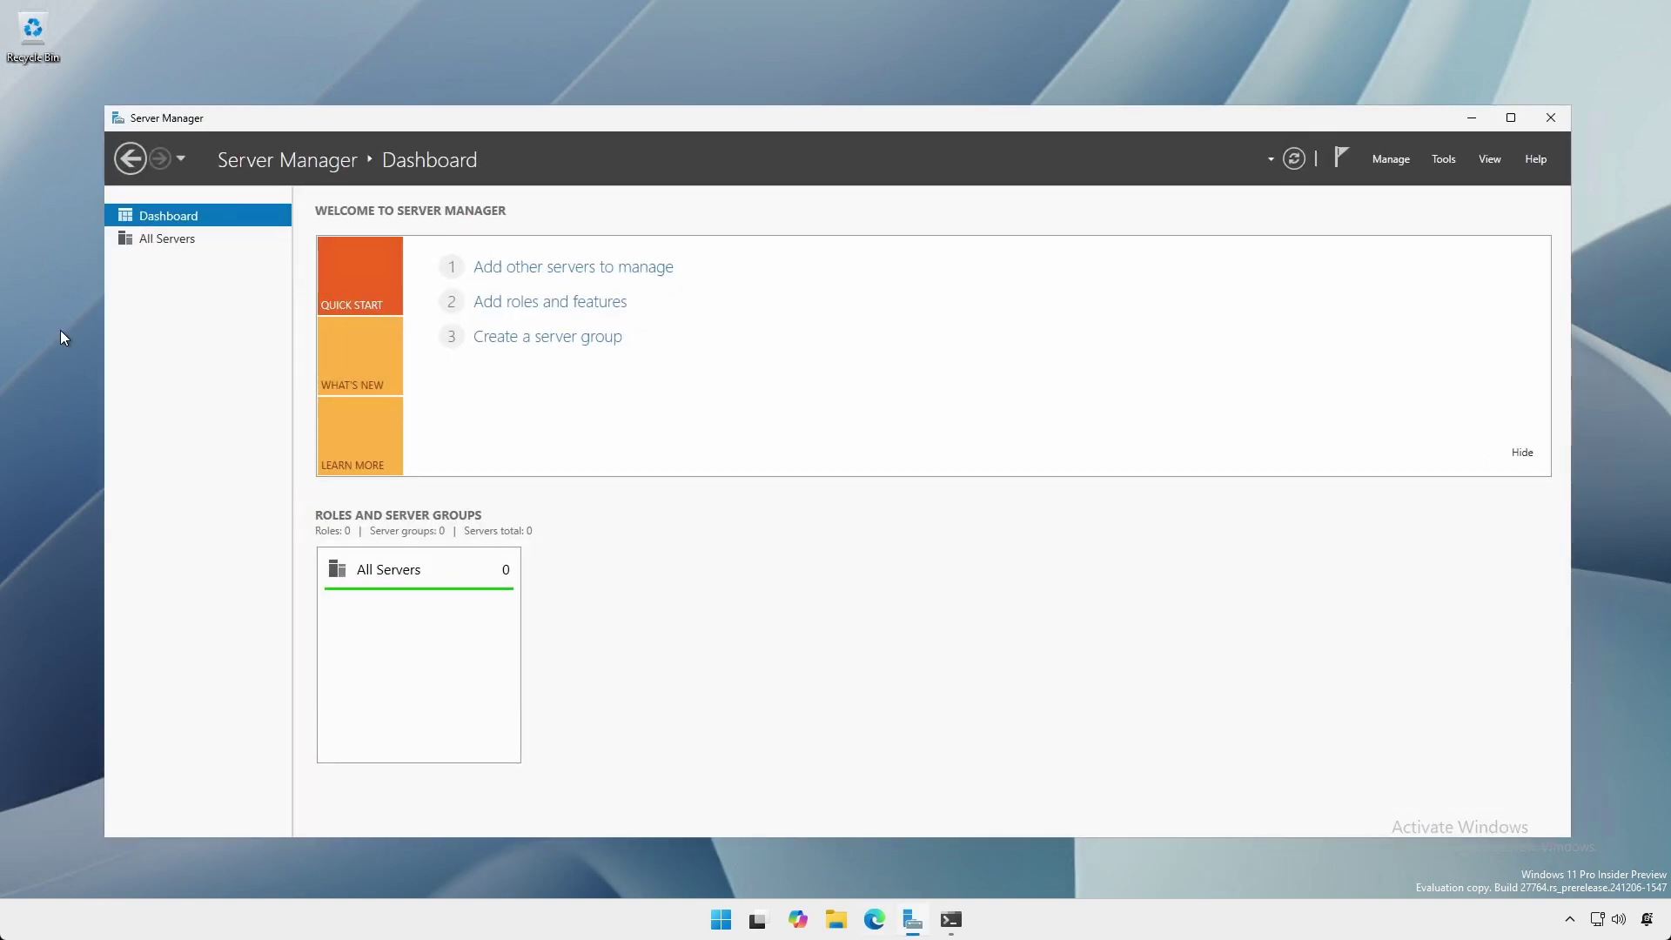
{"action": "left_click", "coordinate": [162, 240]}
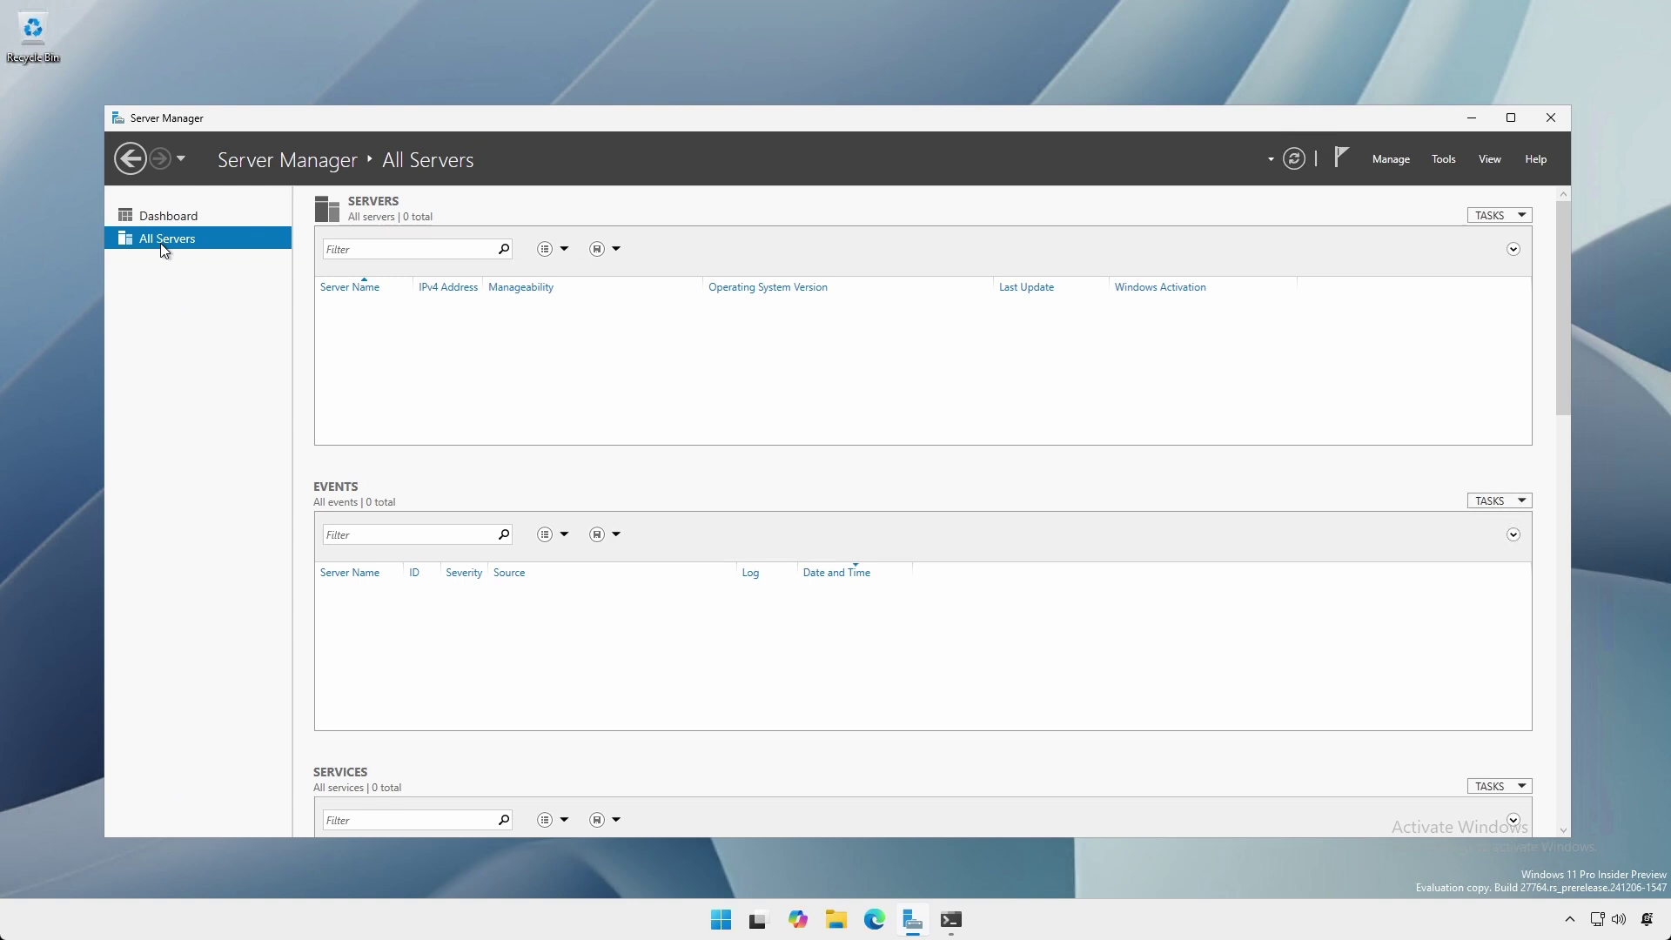
{"action": "right_click", "coordinate": [161, 250]}
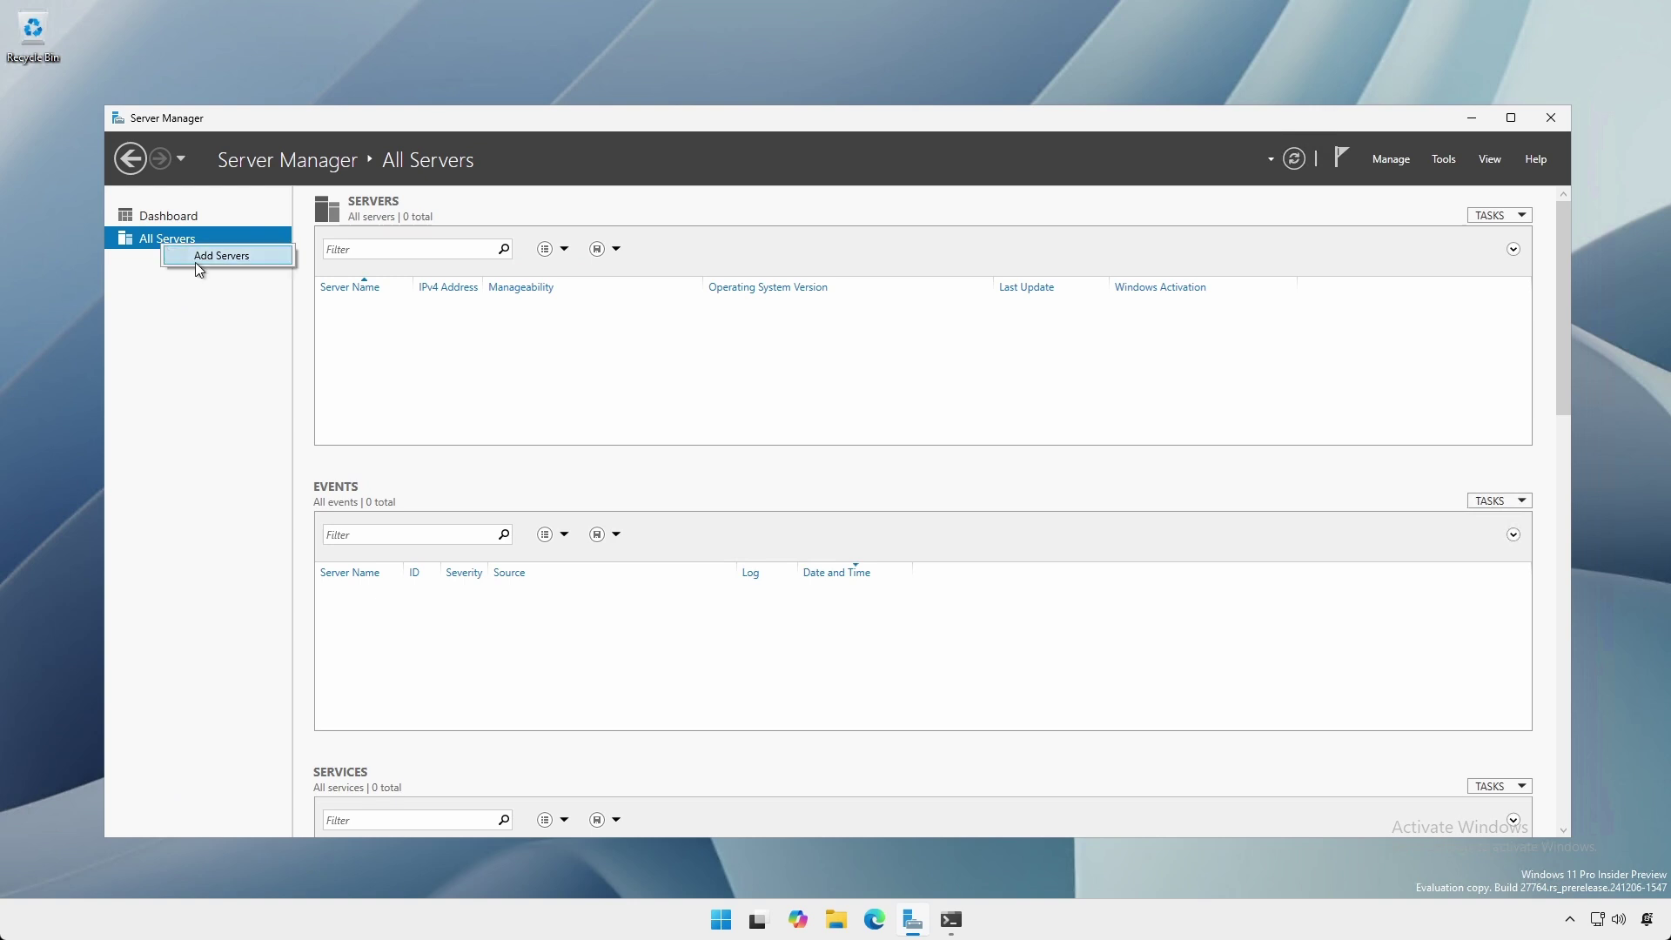
{"action": "left_click", "coordinate": [202, 258]}
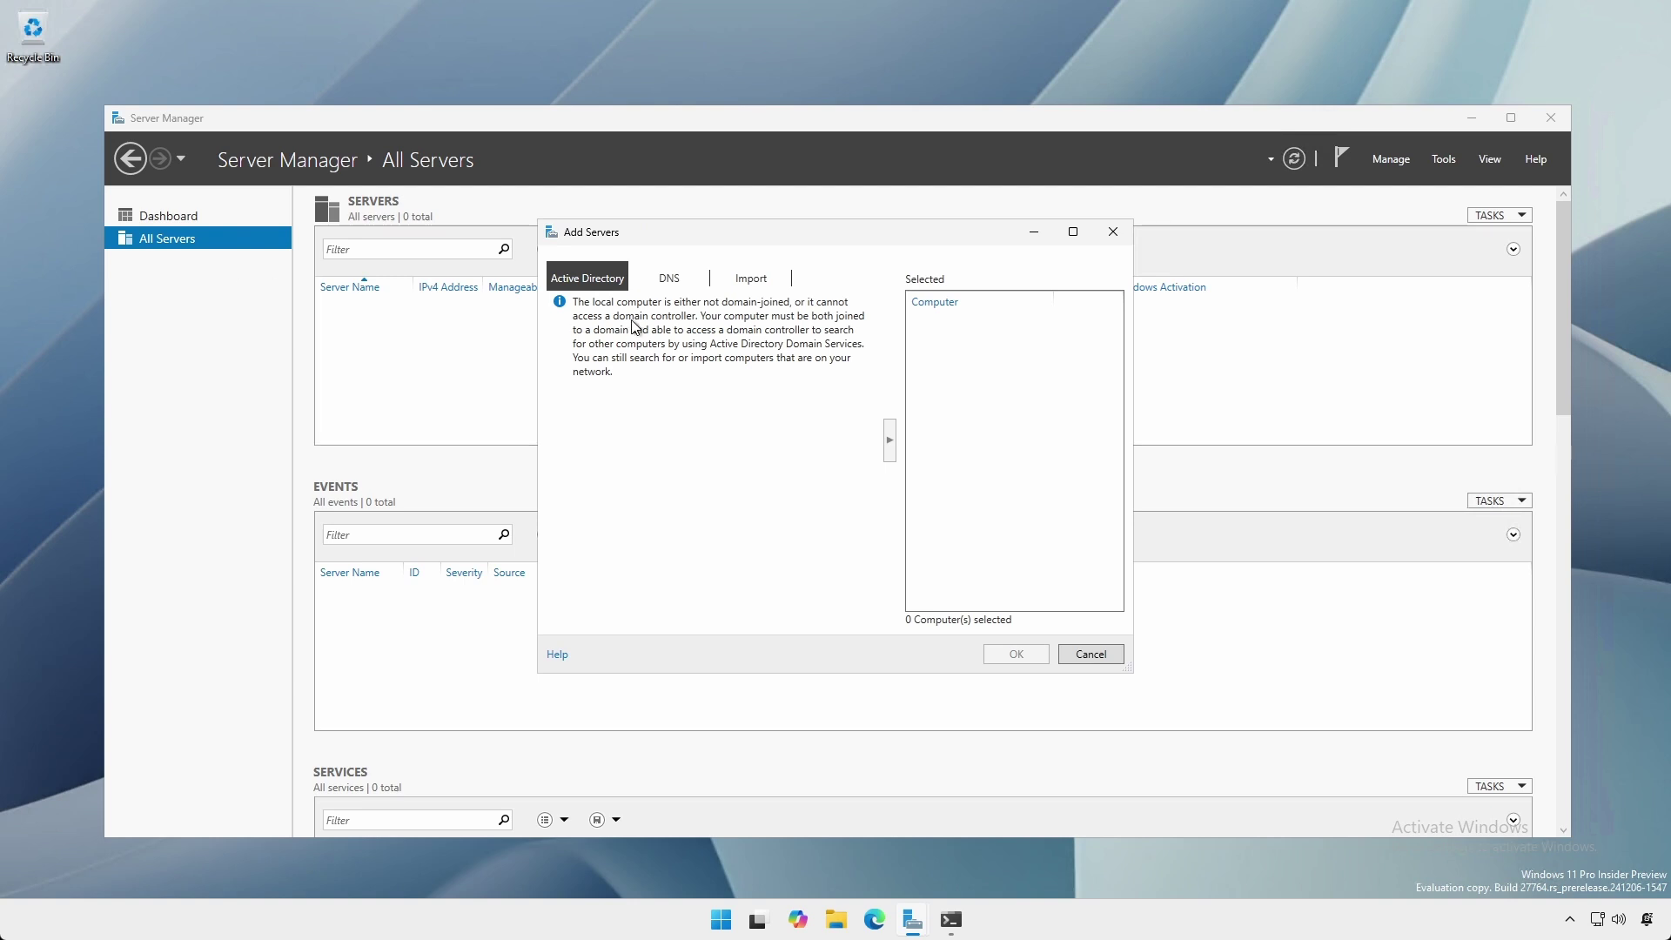
- Find tht-hypvcore2 and tht-servergui2 by DNS name and add all four selected servers
{"action": "left_click", "coordinate": [666, 280]}
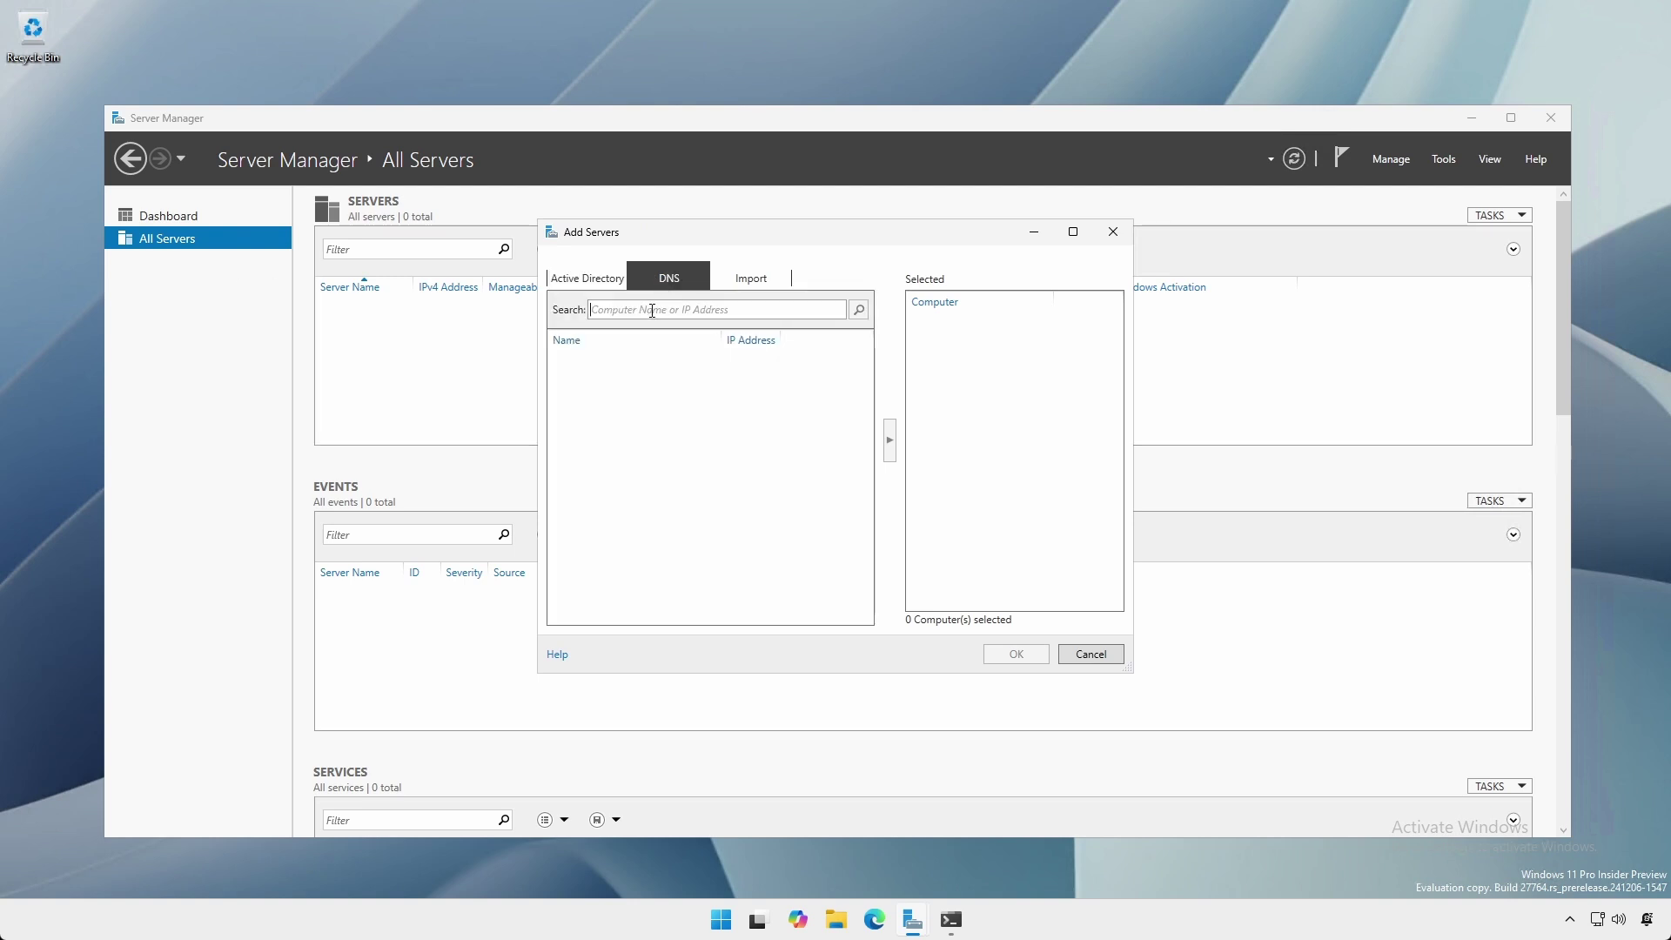
{"action": "left_click", "coordinate": [652, 310]}
{"action": "type", "text": "tht-hypvcore"}
{"action": "type", "text": "2"}
{"action": "left_click", "coordinate": [858, 311]}
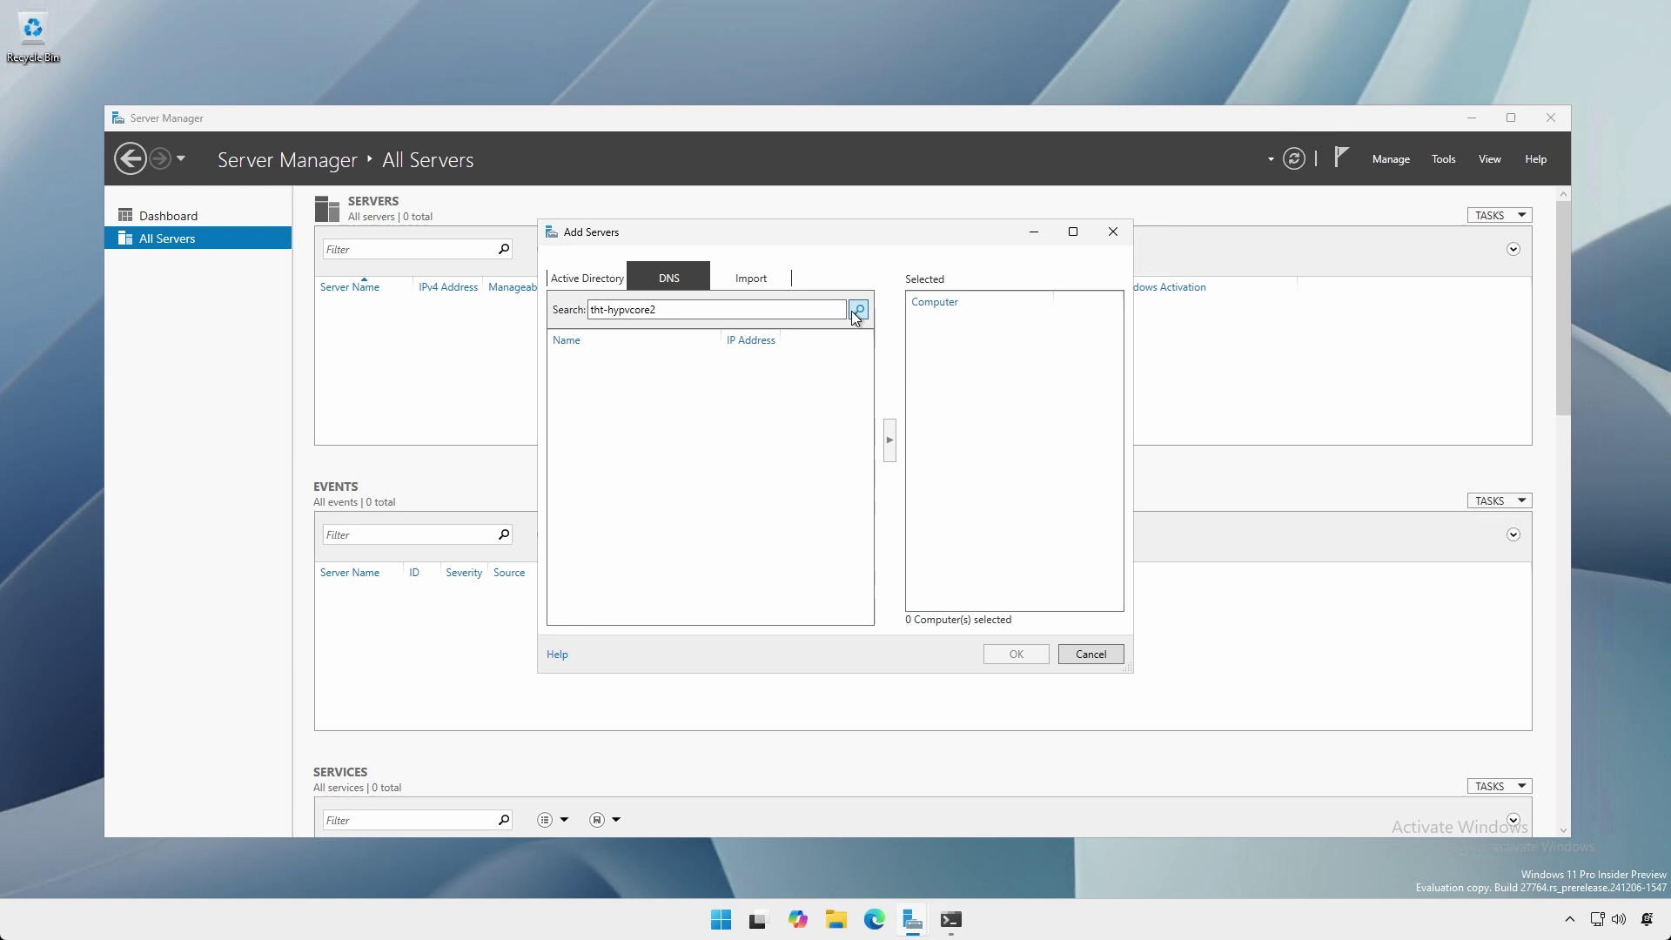
{"action": "left_click", "coordinate": [890, 441]}
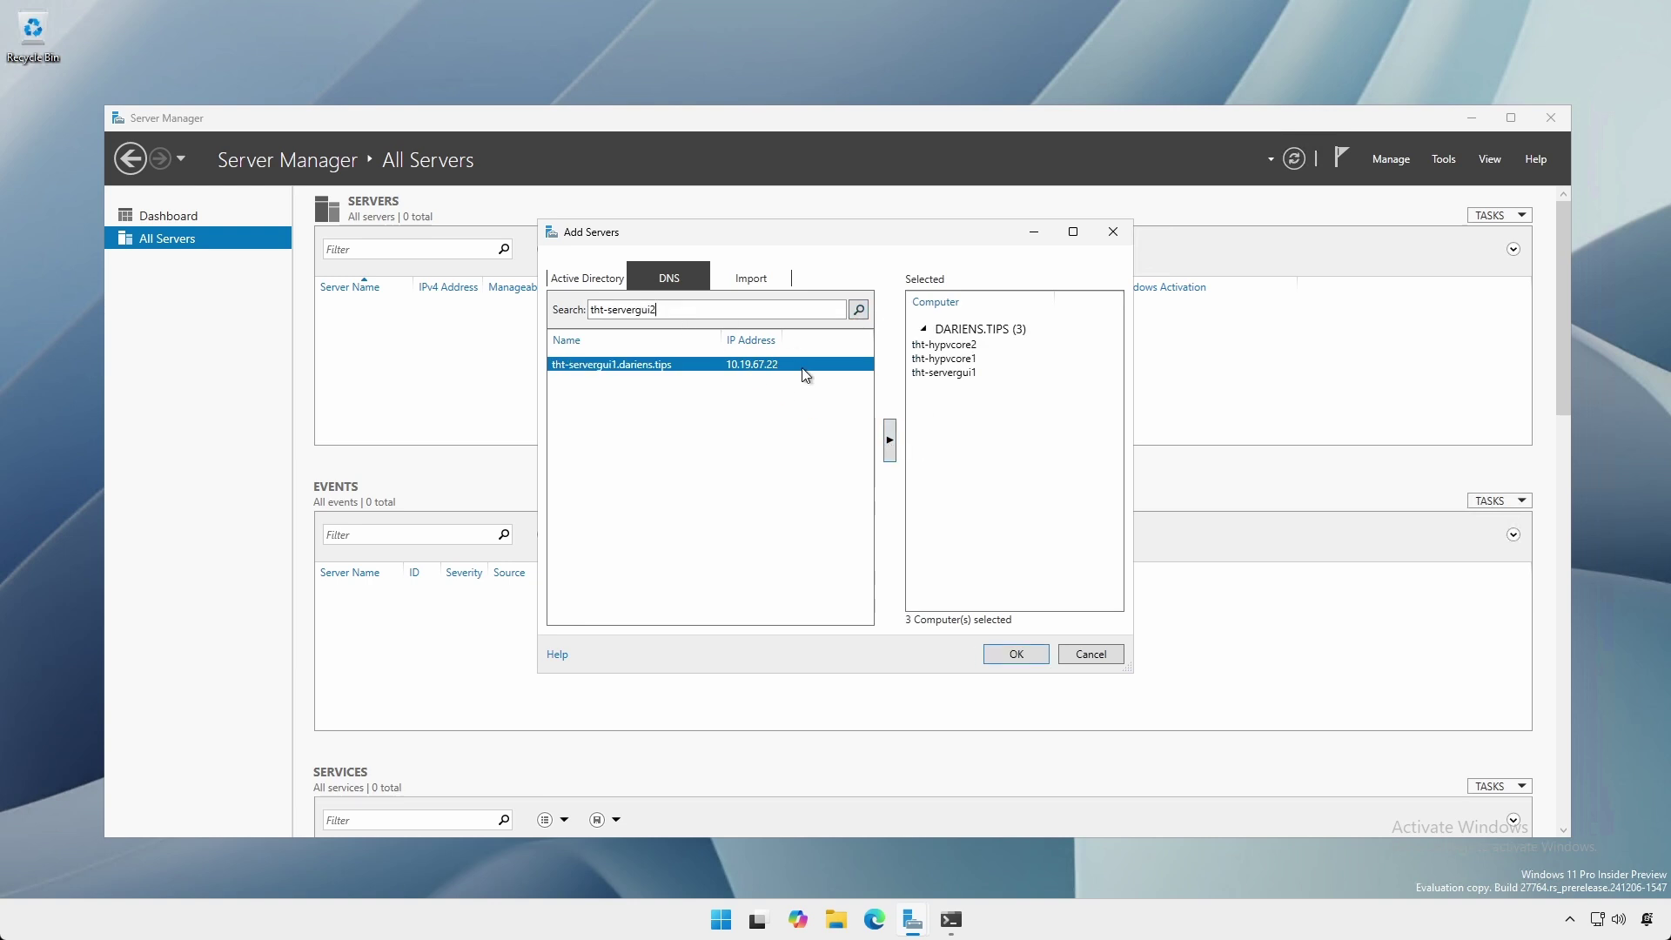
{"action": "left_click", "coordinate": [858, 311]}
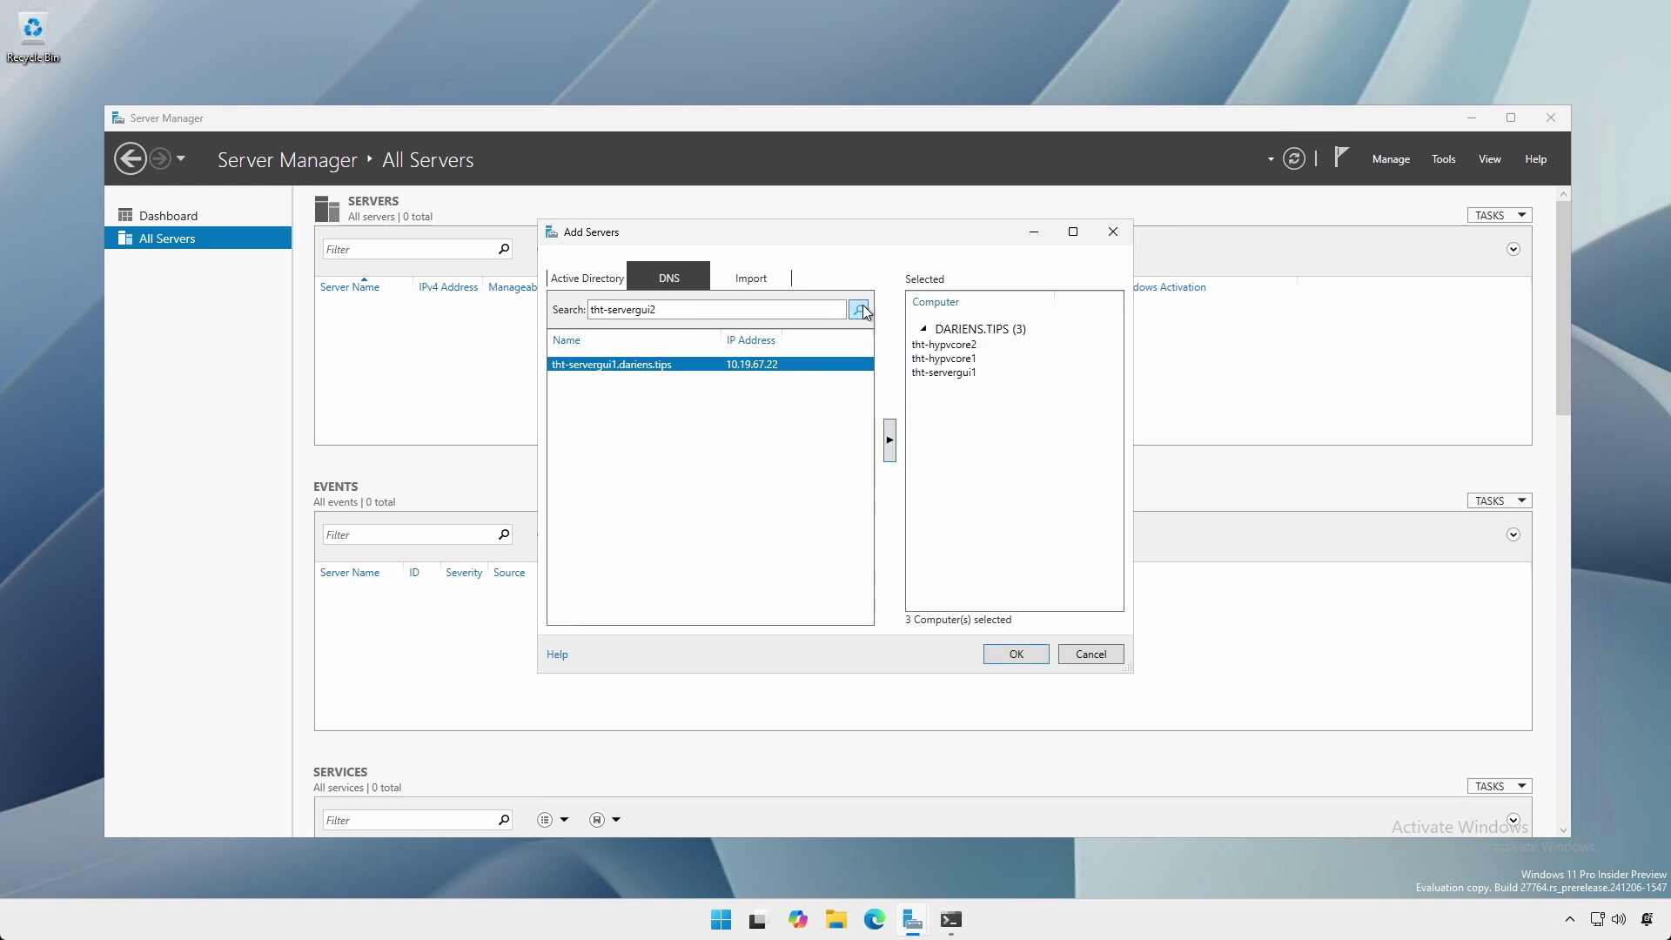
{"action": "left_click", "coordinate": [884, 446]}
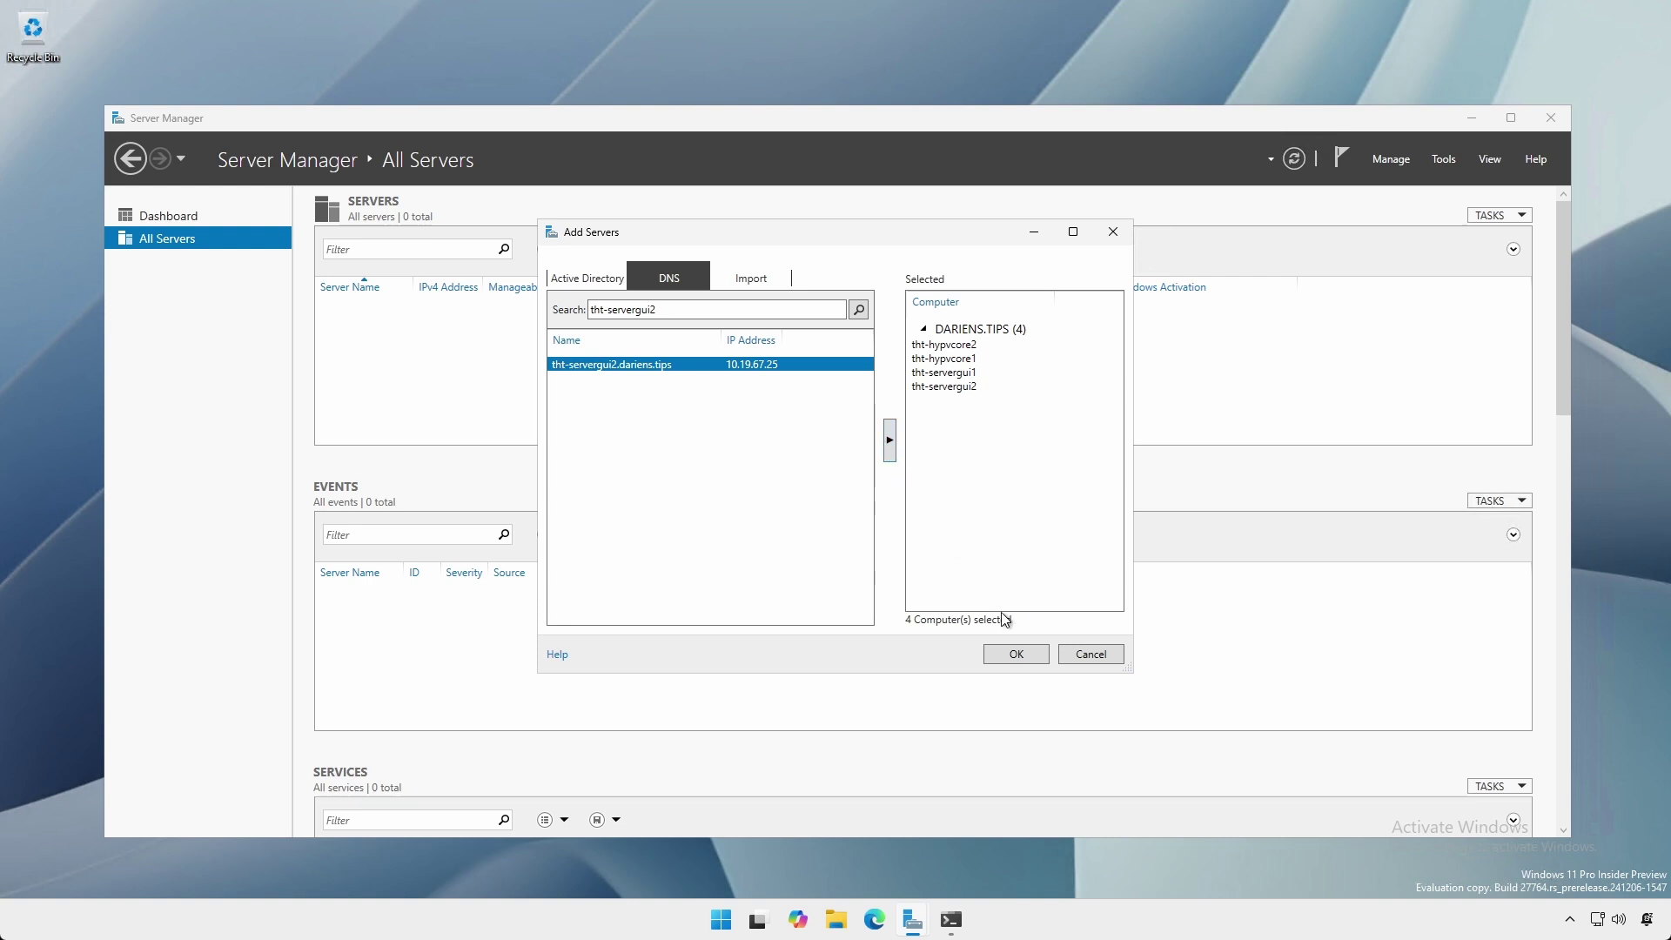
{"action": "left_click", "coordinate": [1015, 655]}
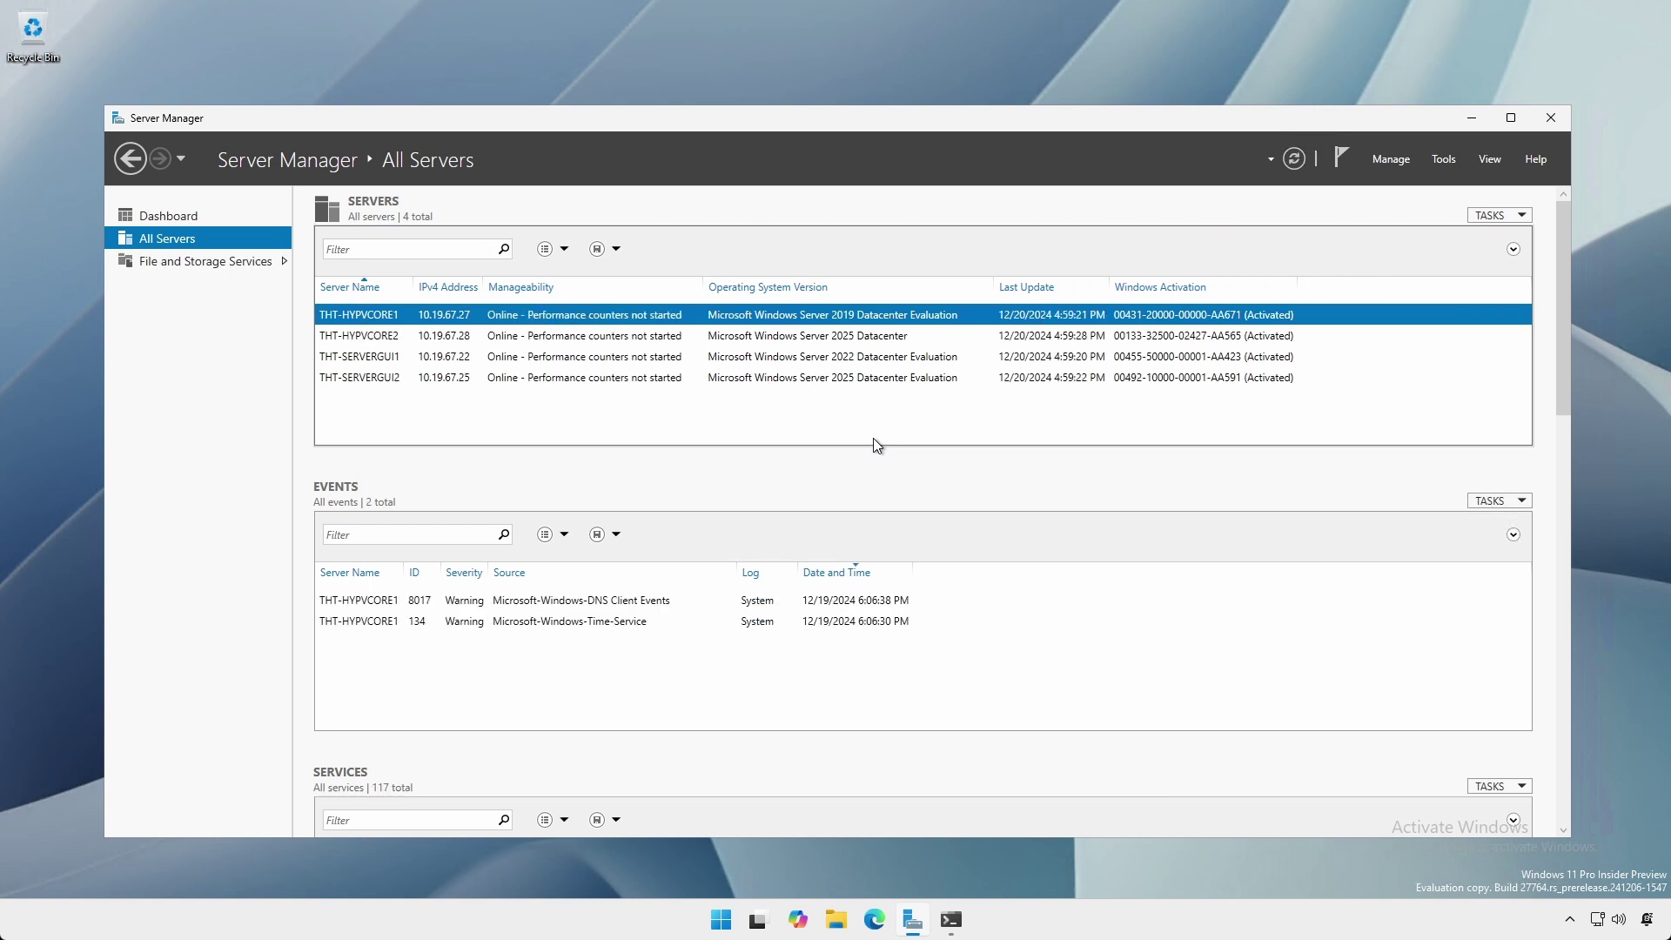
- Open Computer Management for THT-SERVERGUI2, dismiss the Device Manager and Disk Management errors, then close it
{"action": "right_click", "coordinate": [794, 378]}
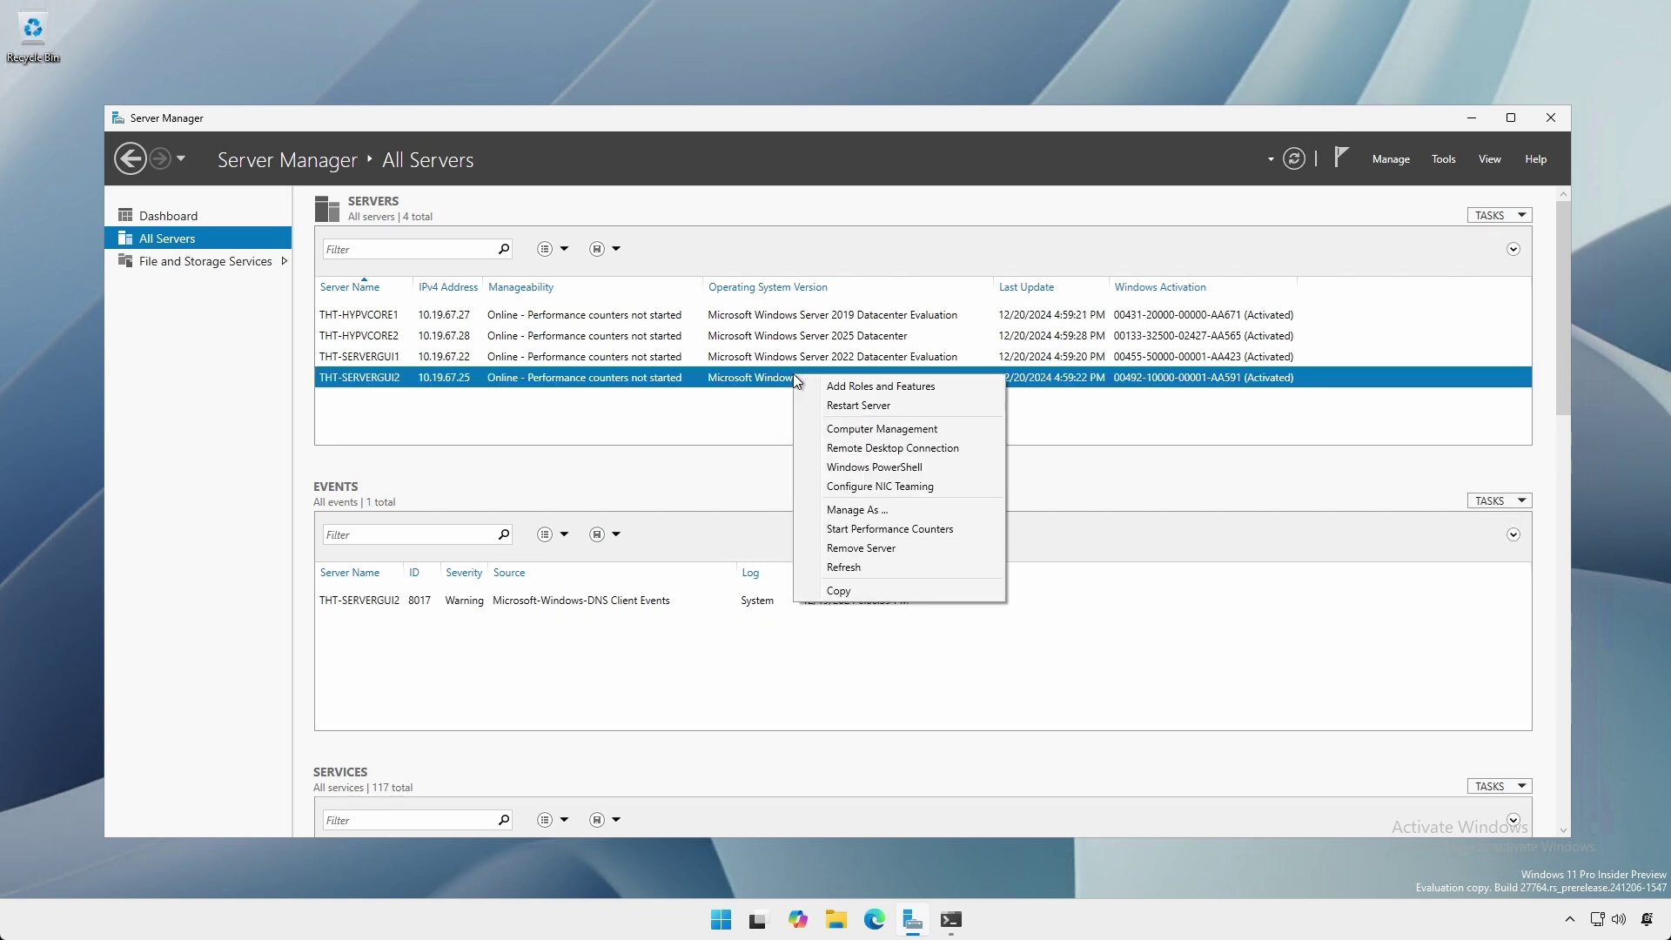
{"action": "left_click", "coordinate": [847, 430]}
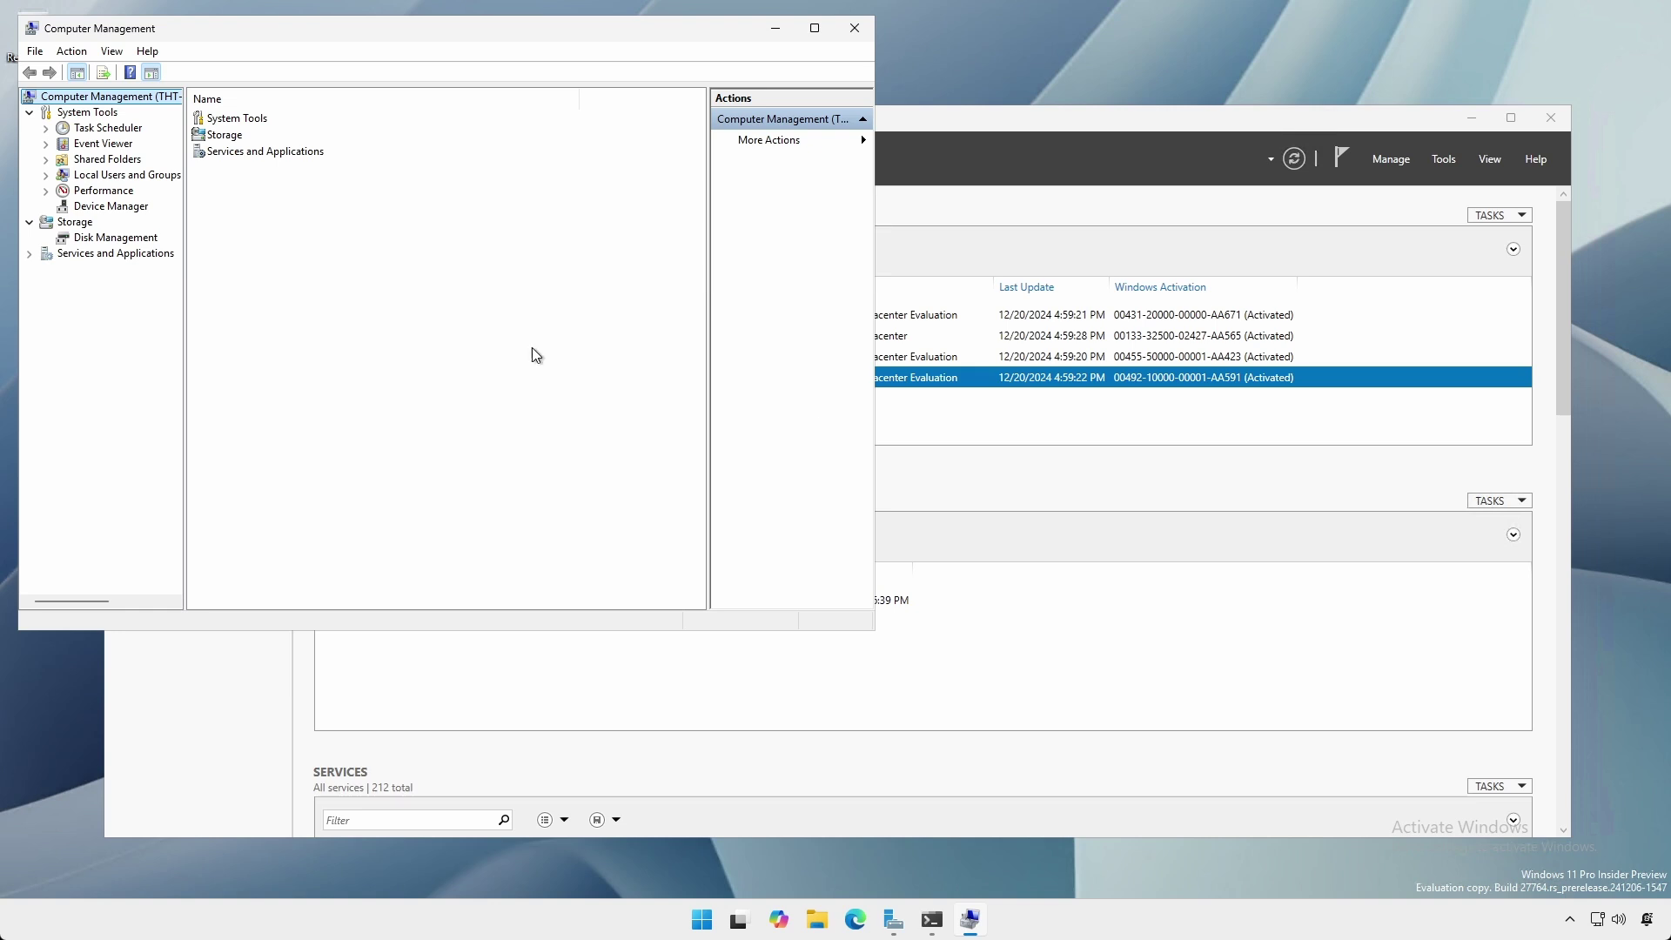
{"action": "left_click", "coordinate": [139, 208]}
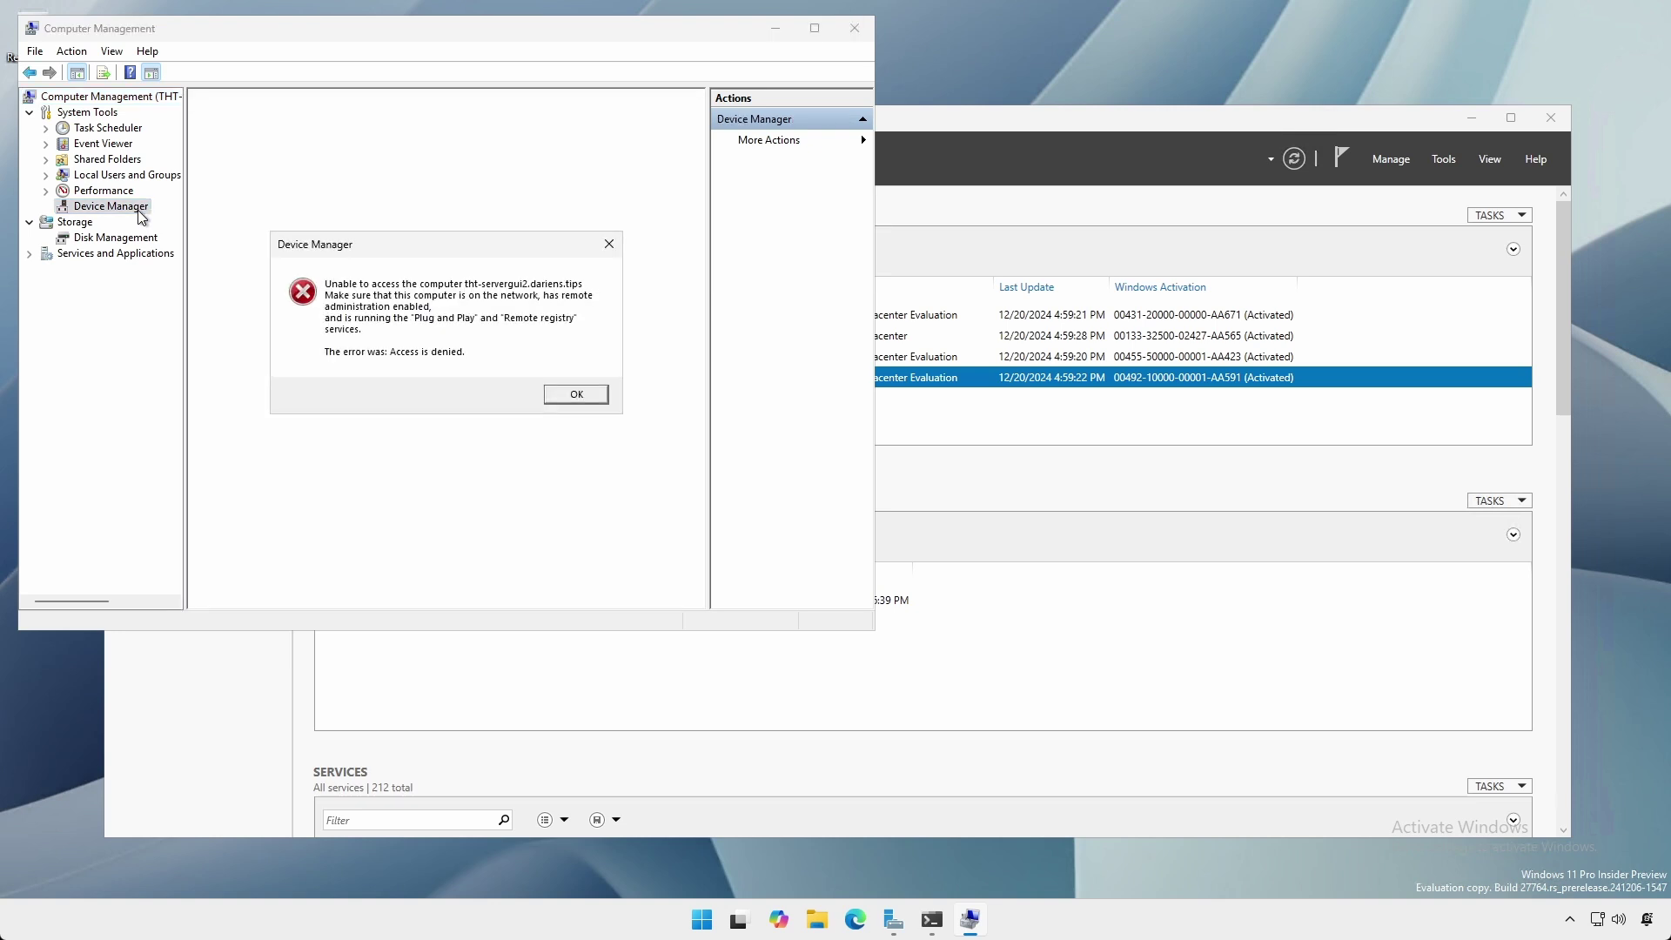
{"action": "left_click", "coordinate": [556, 396]}
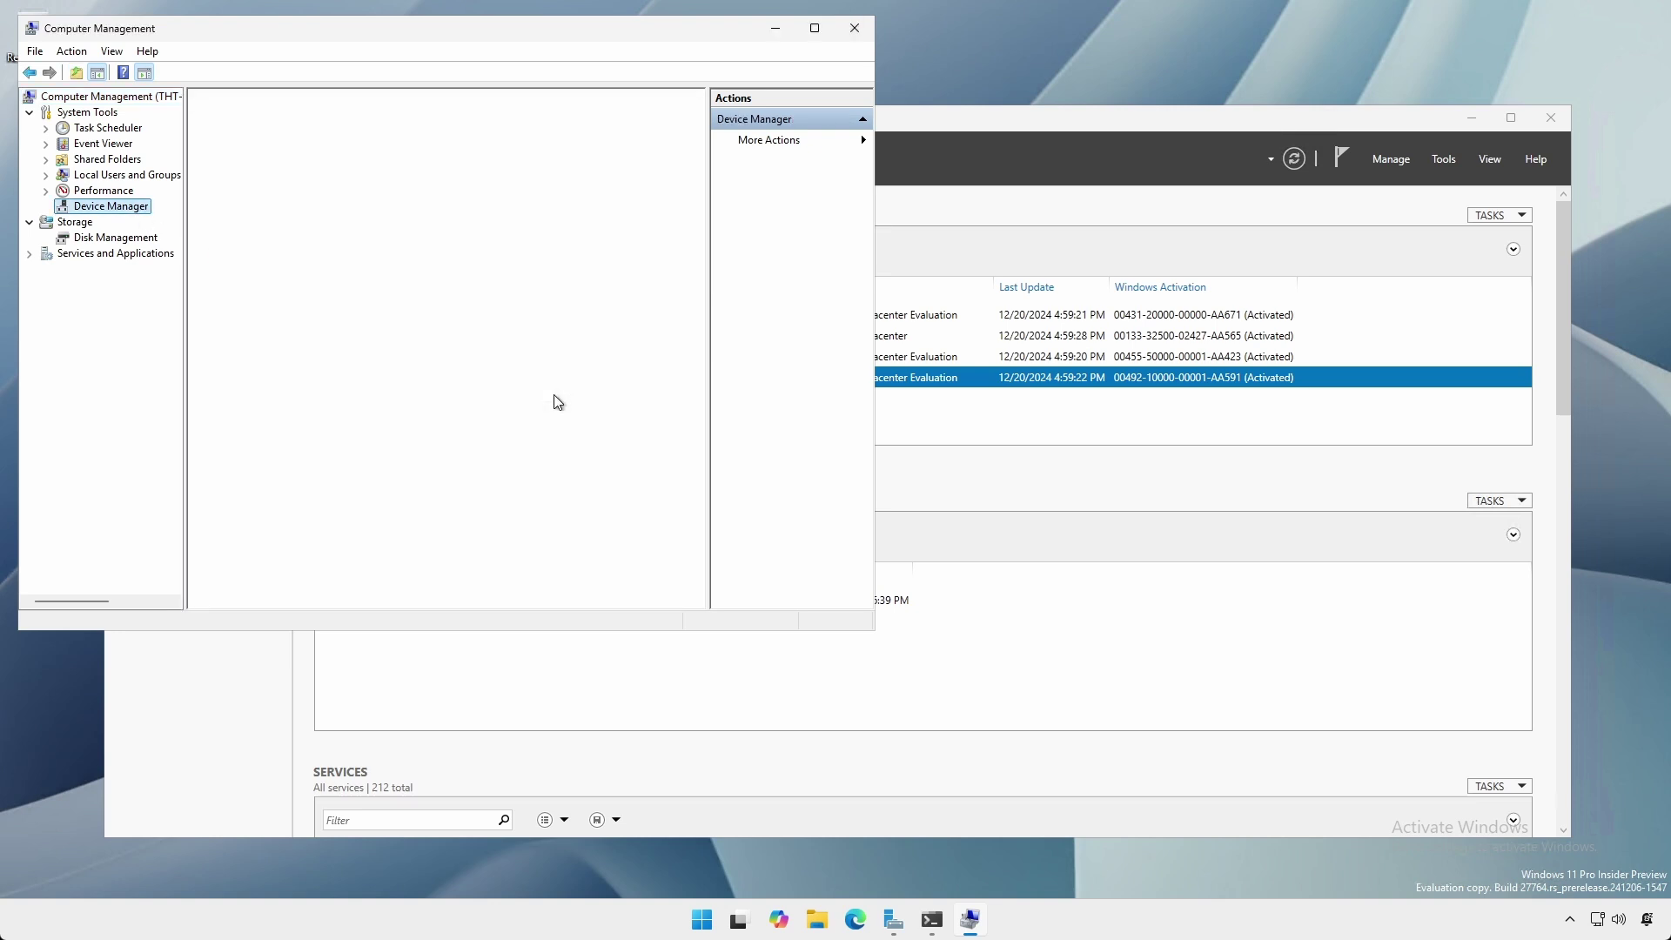
{"action": "left_click", "coordinate": [139, 239]}
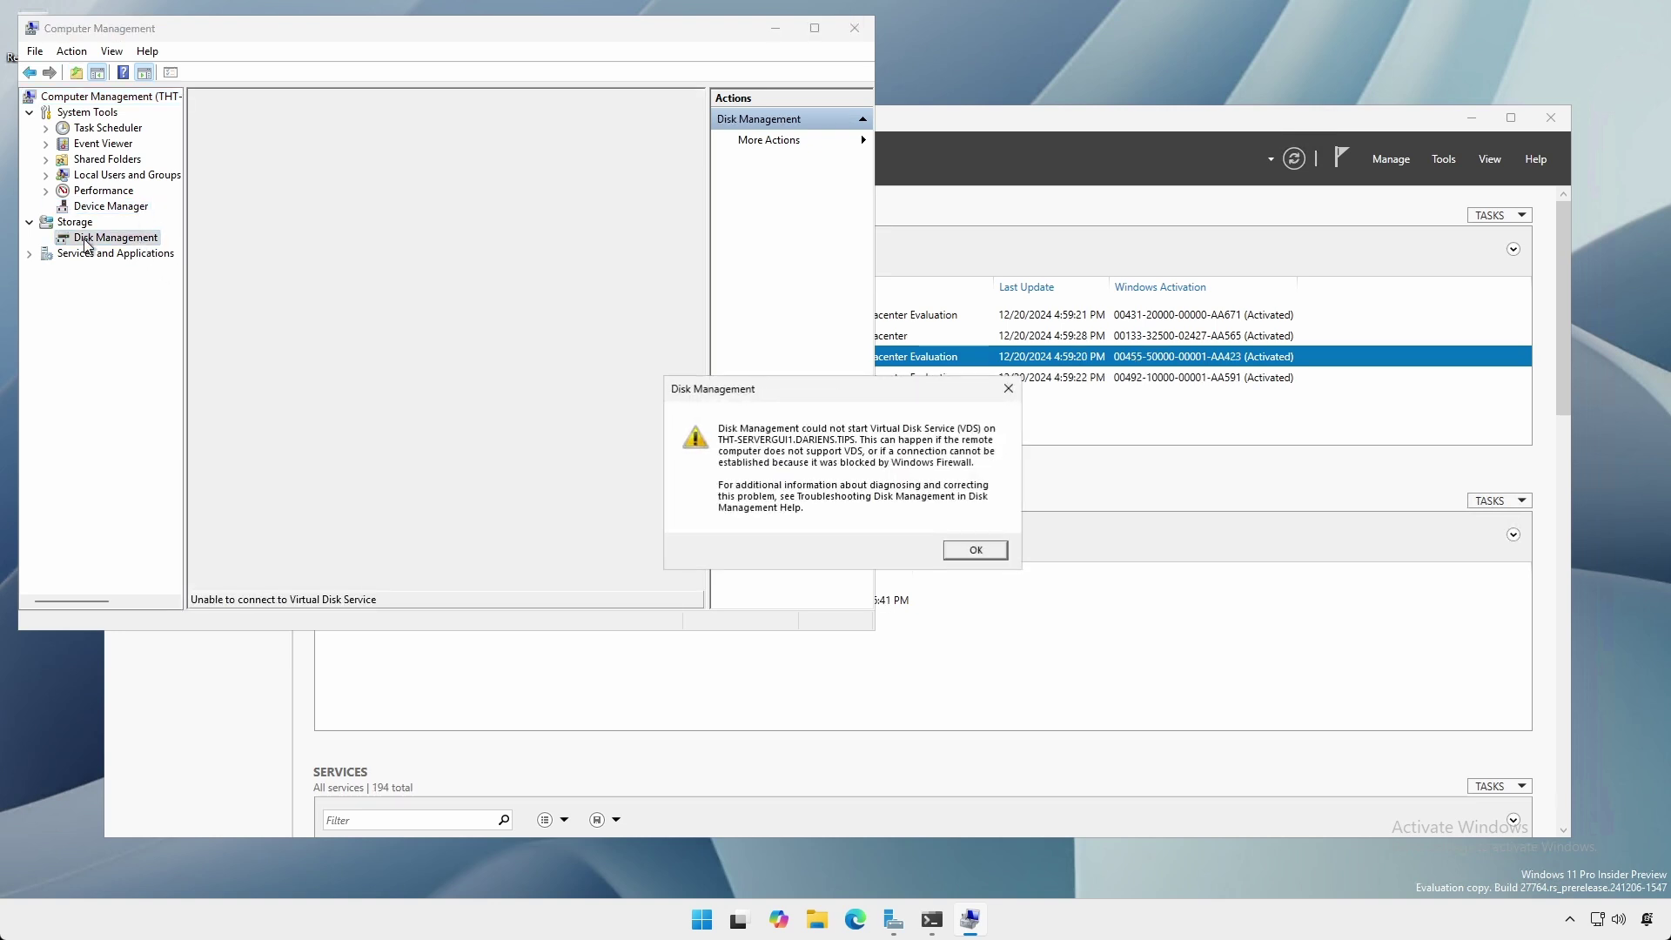
{"action": "left_click", "coordinate": [976, 550]}
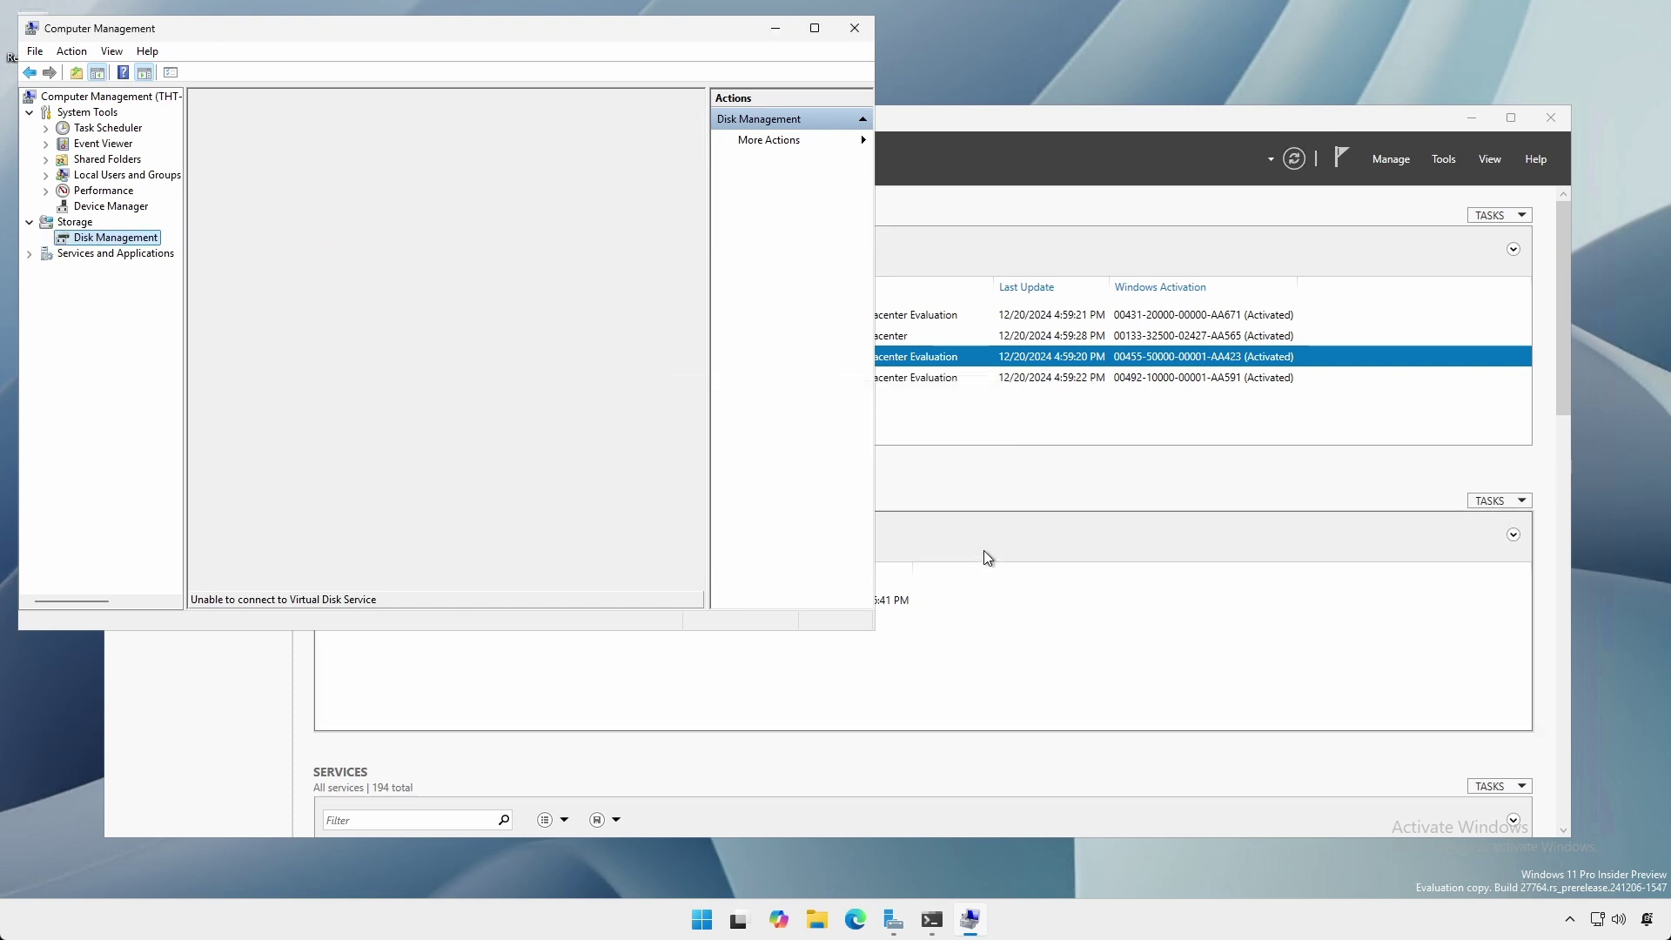
{"action": "left_click", "coordinate": [855, 28]}
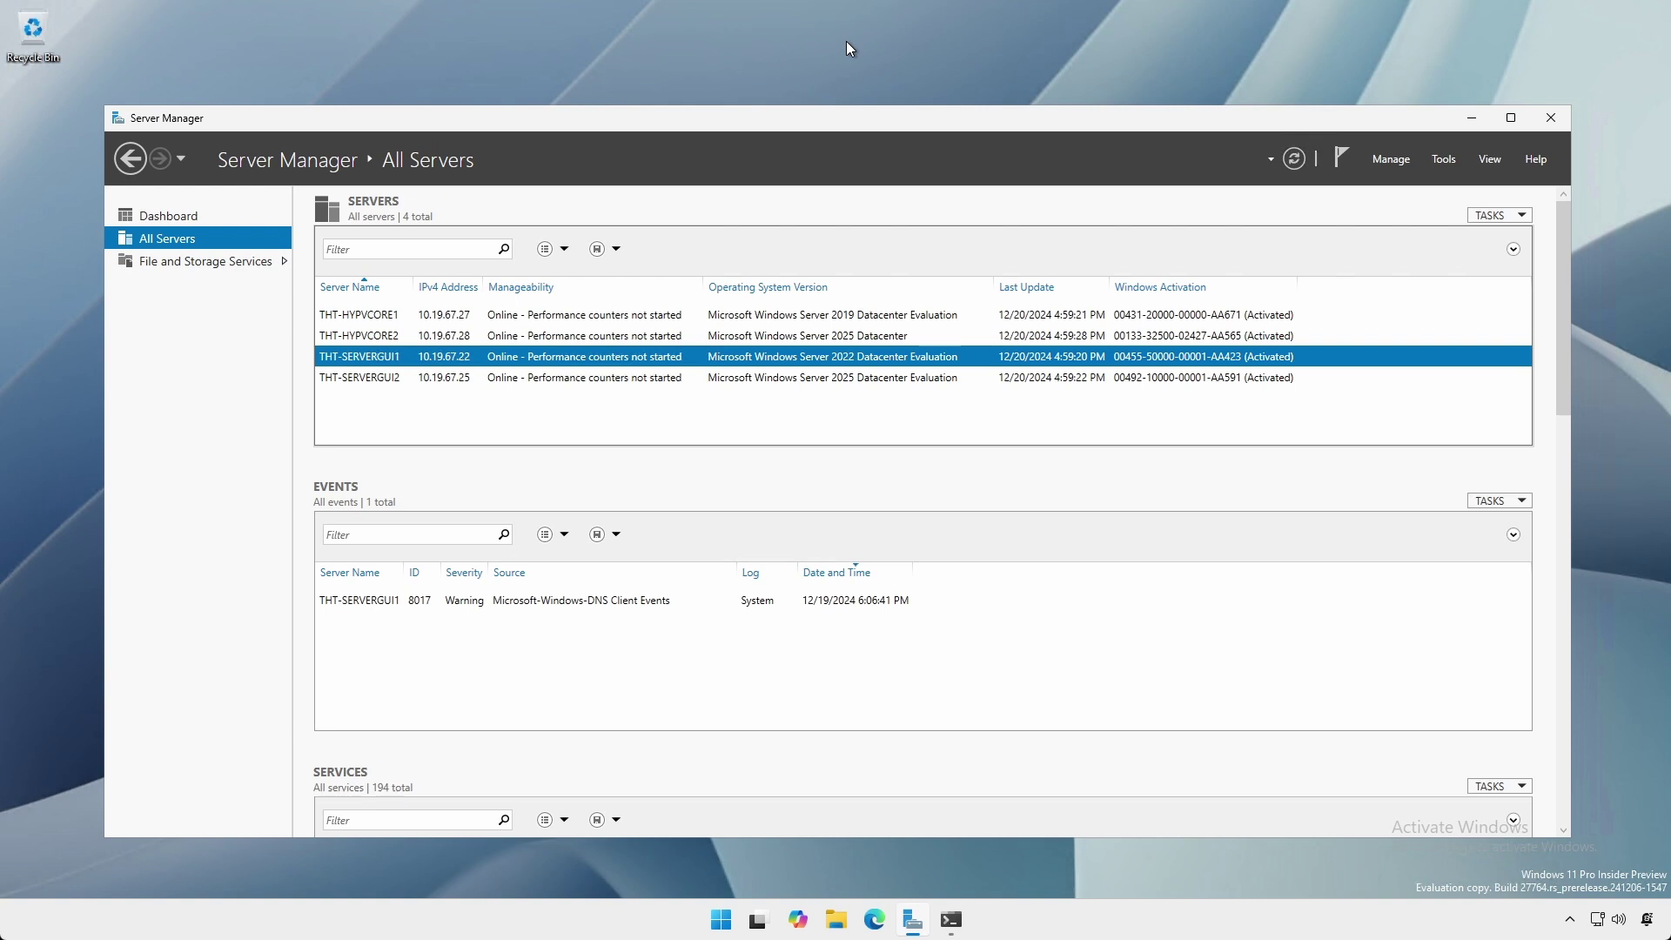
- List every server's disks in File and Storage Services, then return to All Servers
{"action": "left_click", "coordinate": [240, 262]}
{"action": "left_click", "coordinate": [197, 264]}
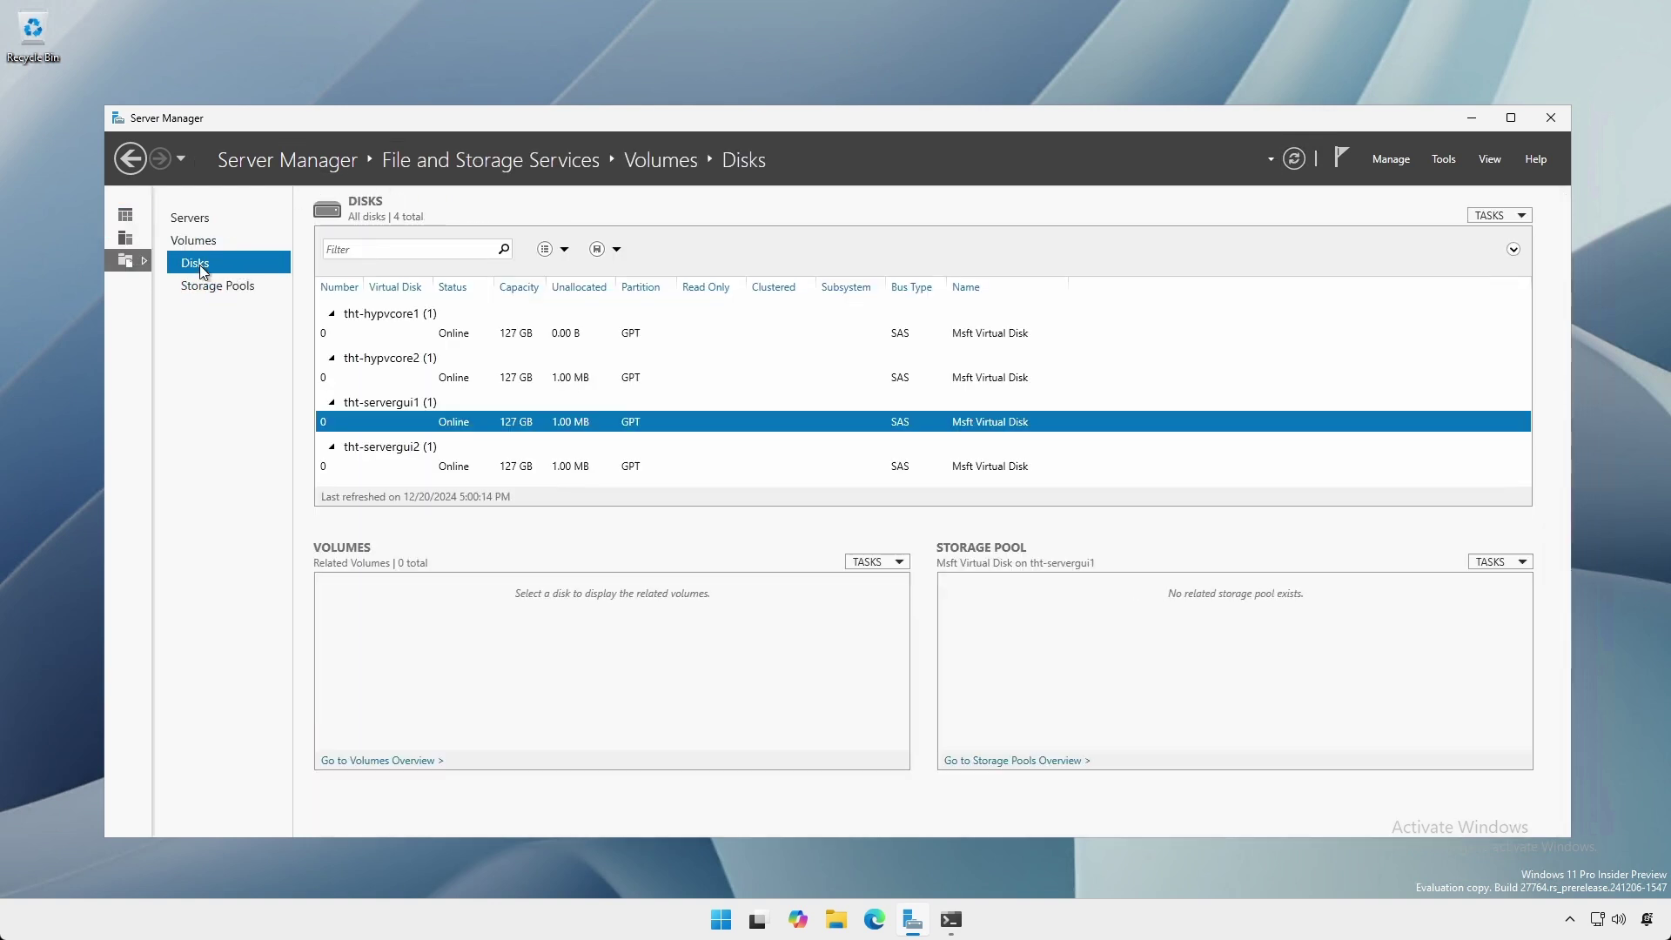
{"action": "left_click", "coordinate": [130, 235]}
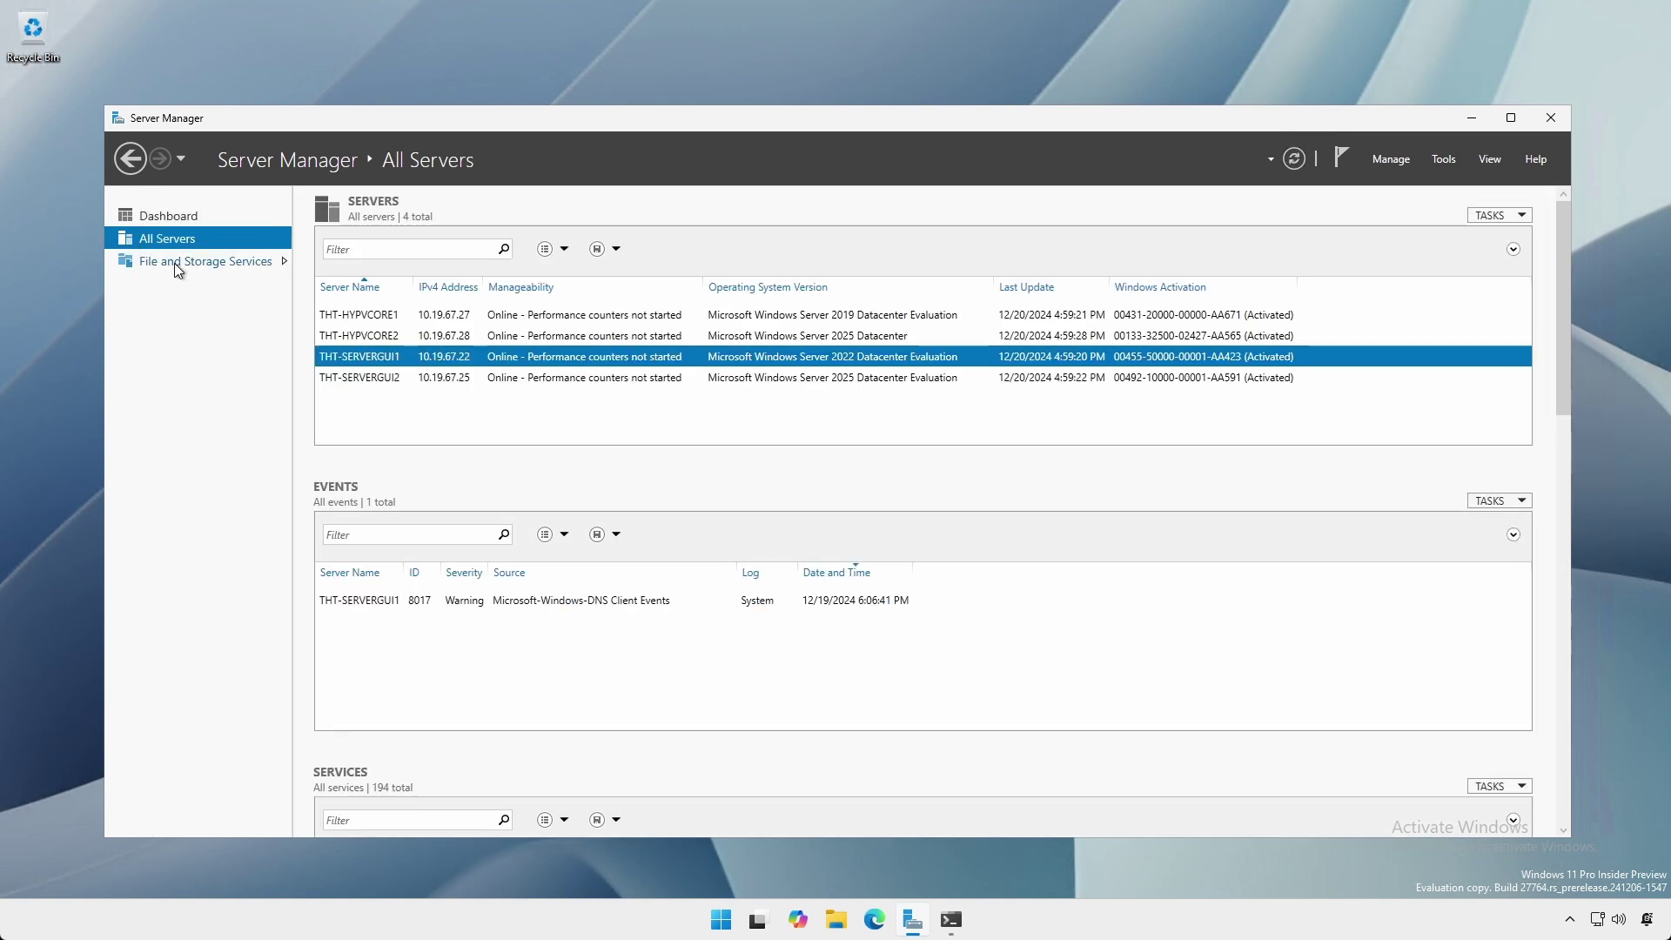
- Open a Windows PowerShell window on THT-HYPVCORE2 from Server Manager, then close it
{"action": "left_click", "coordinate": [435, 337]}
{"action": "right_click", "coordinate": [435, 338]}
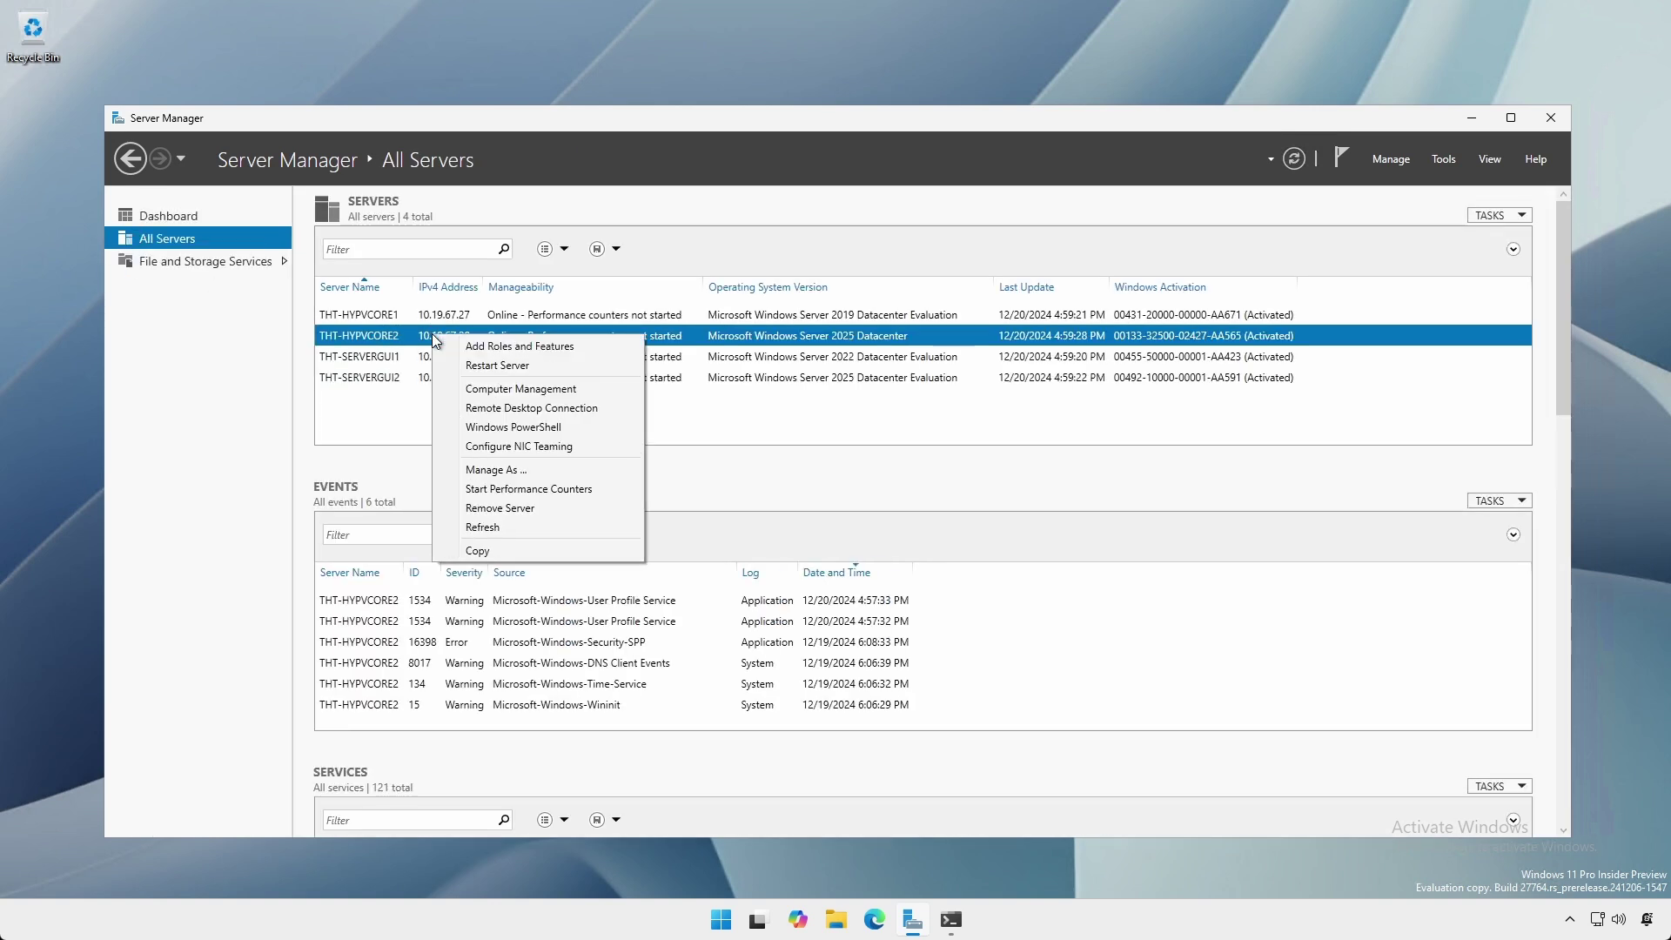
{"action": "left_click", "coordinate": [514, 429]}
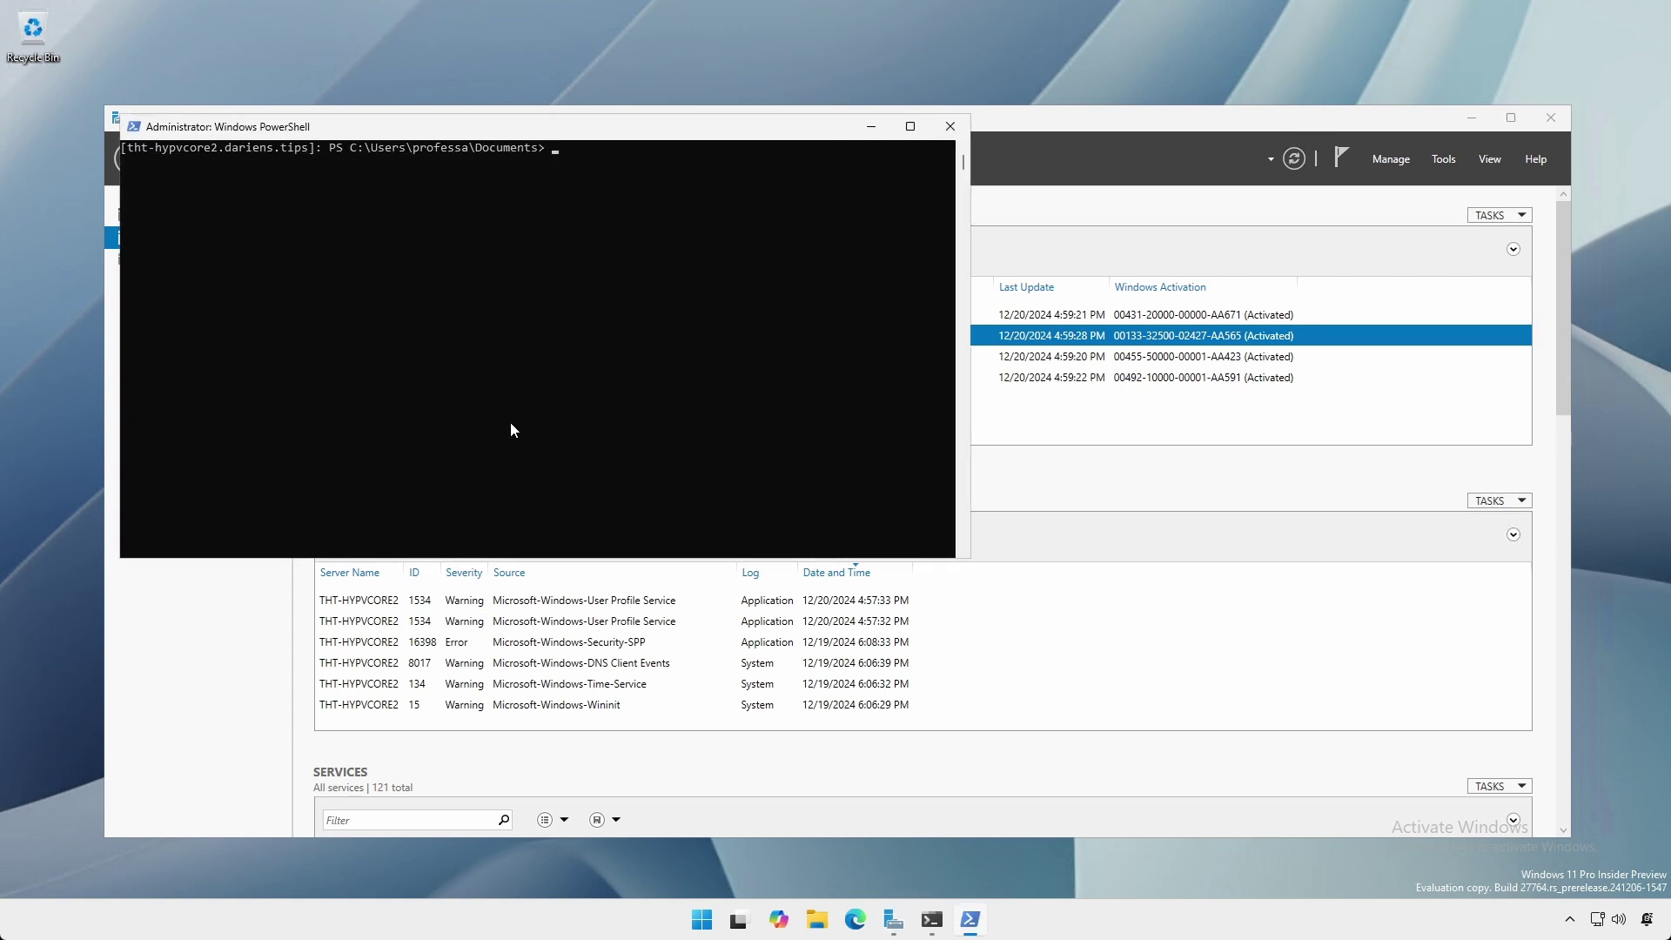
{"action": "left_click", "coordinate": [950, 127]}
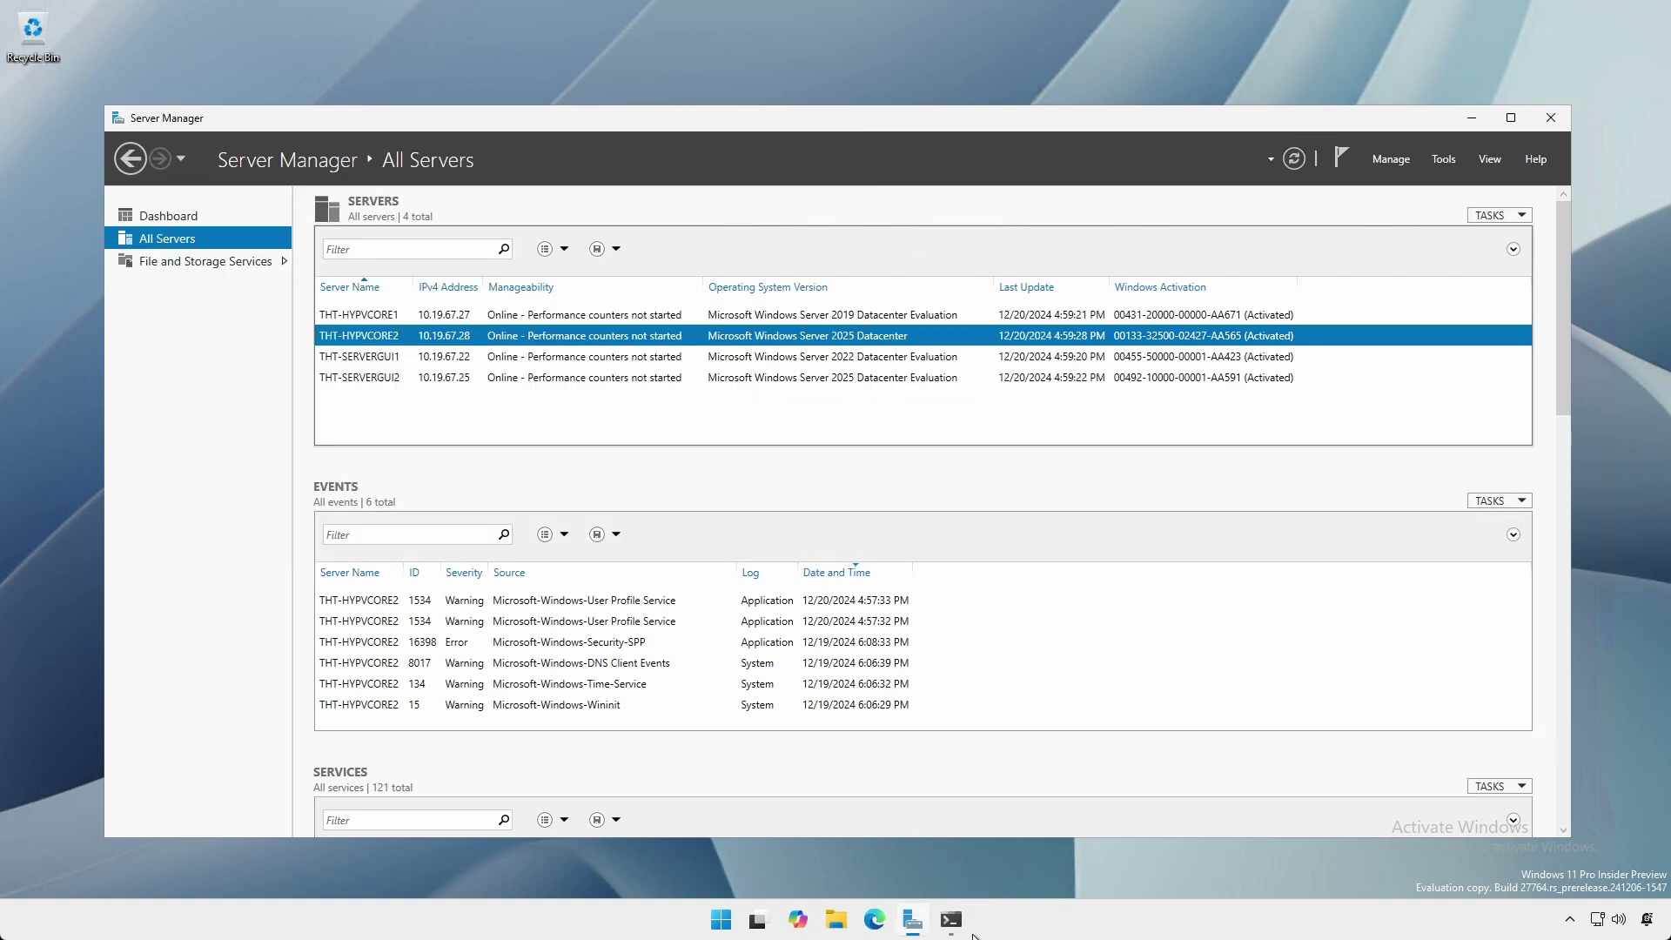
- Run Enter-PSSession tht-hypvcore2 in a new PowerShell terminal, then show the desktop
{"action": "left_click", "coordinate": [951, 919]}
{"action": "type", "text": "Enter-PSSession tht-hypvcore2"}
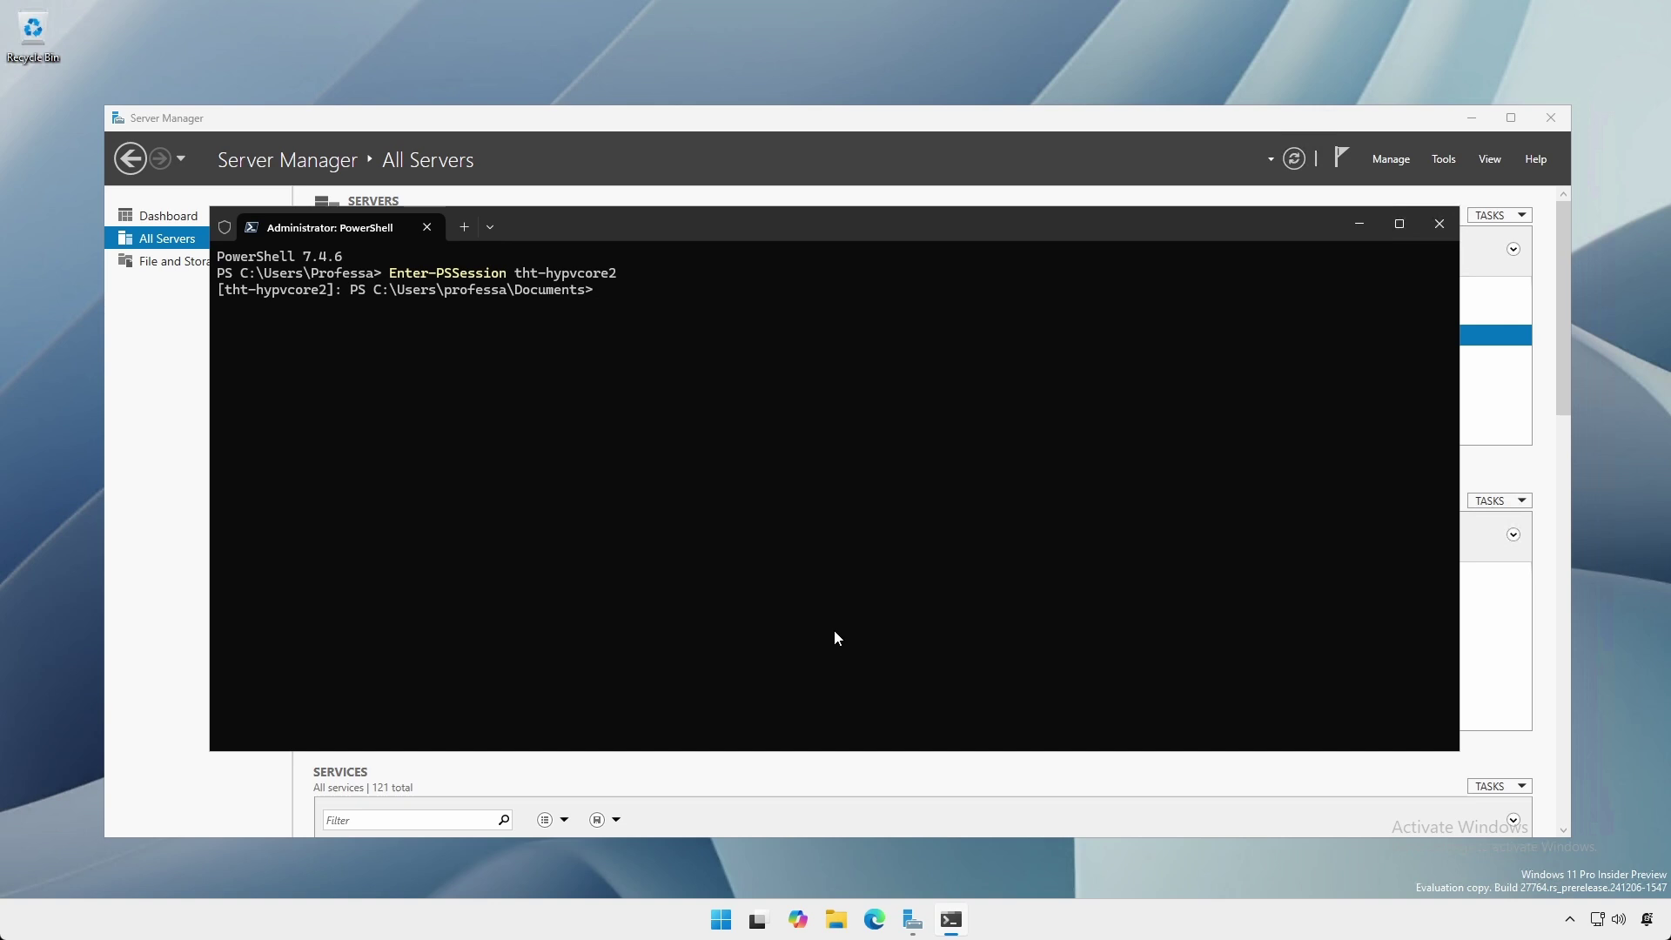
{"action": "left_click", "coordinate": [1667, 925]}
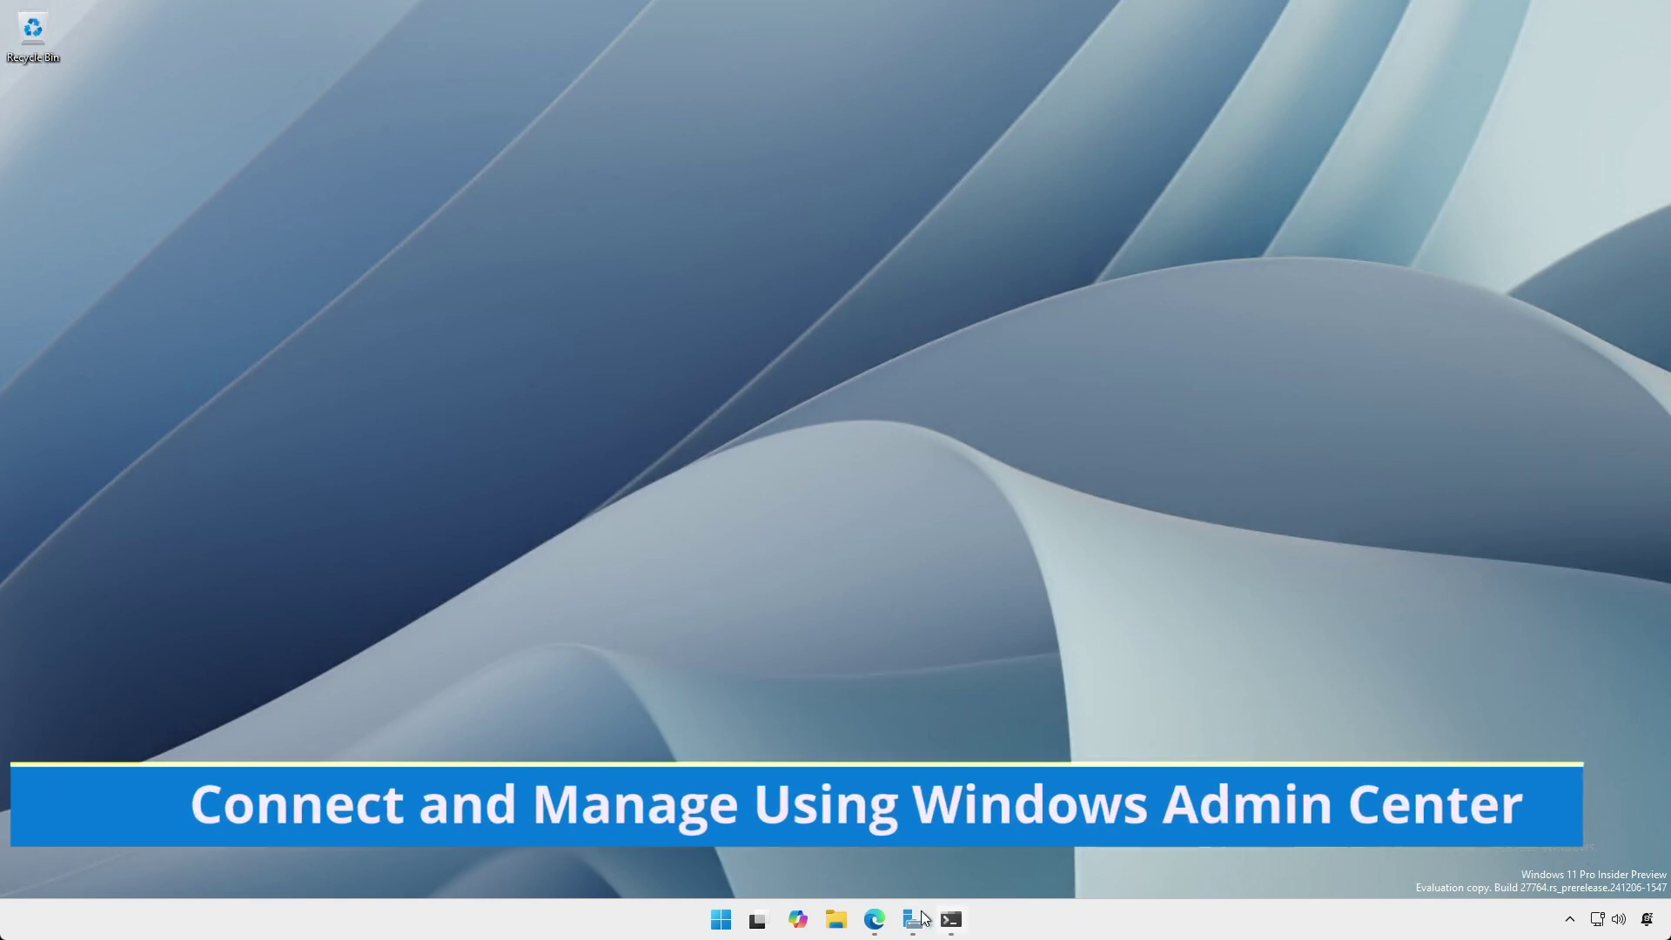
- Add tht-servergui1 as a server connection in Windows Admin Center
{"action": "left_click", "coordinate": [875, 919]}
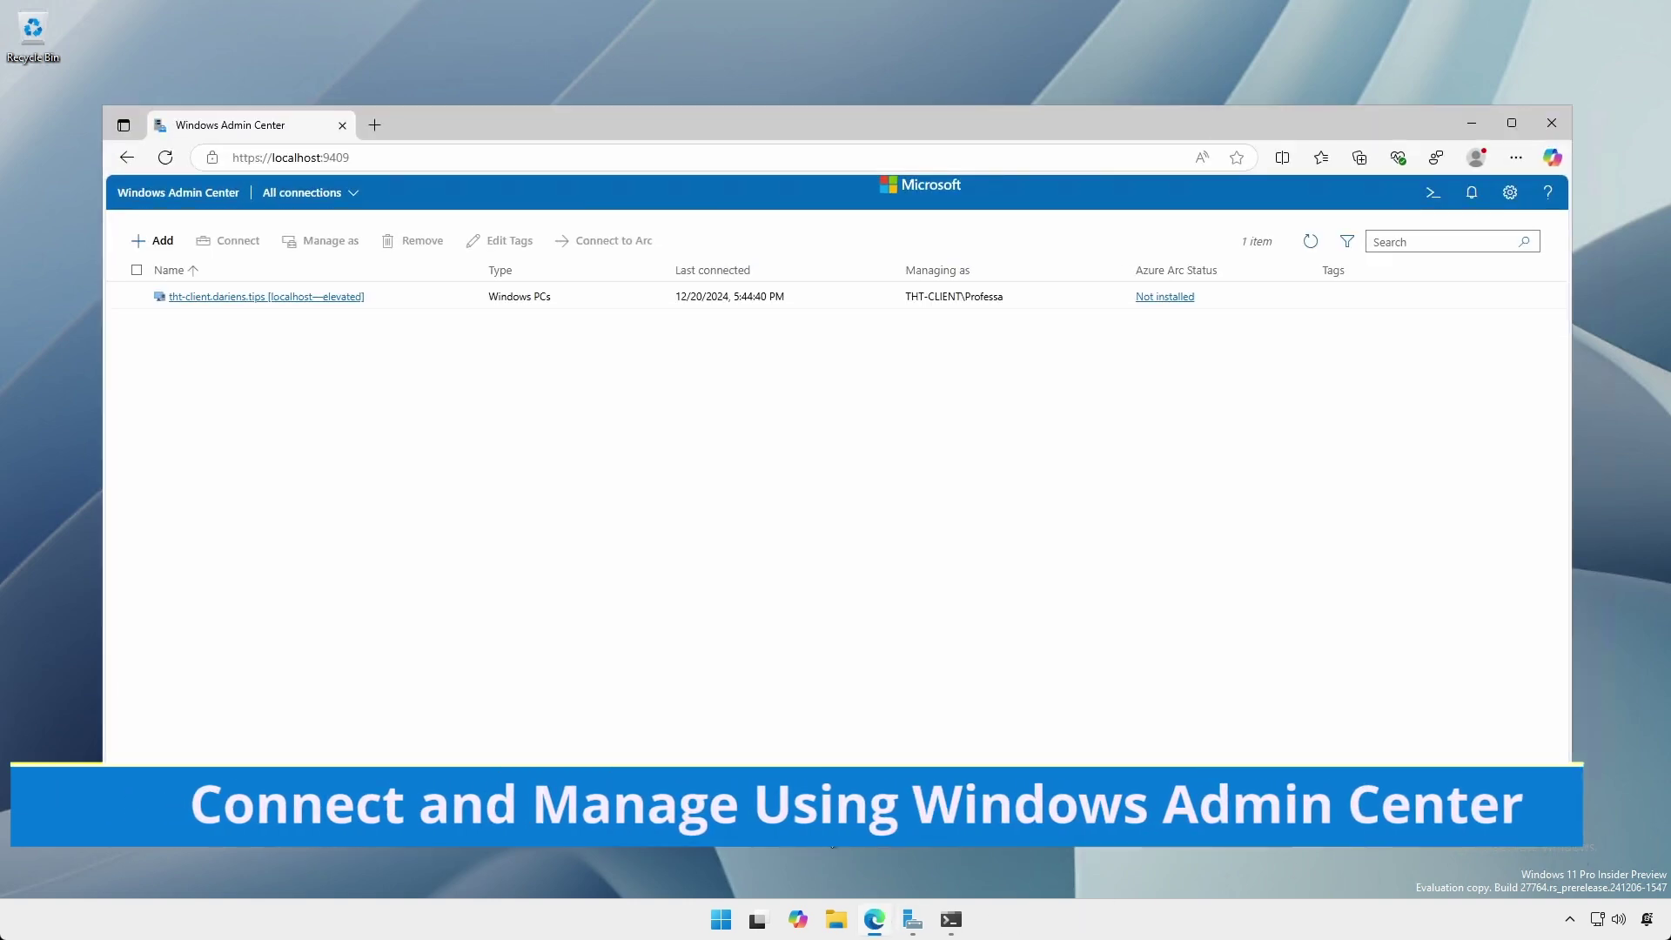
{"action": "left_click", "coordinate": [164, 241]}
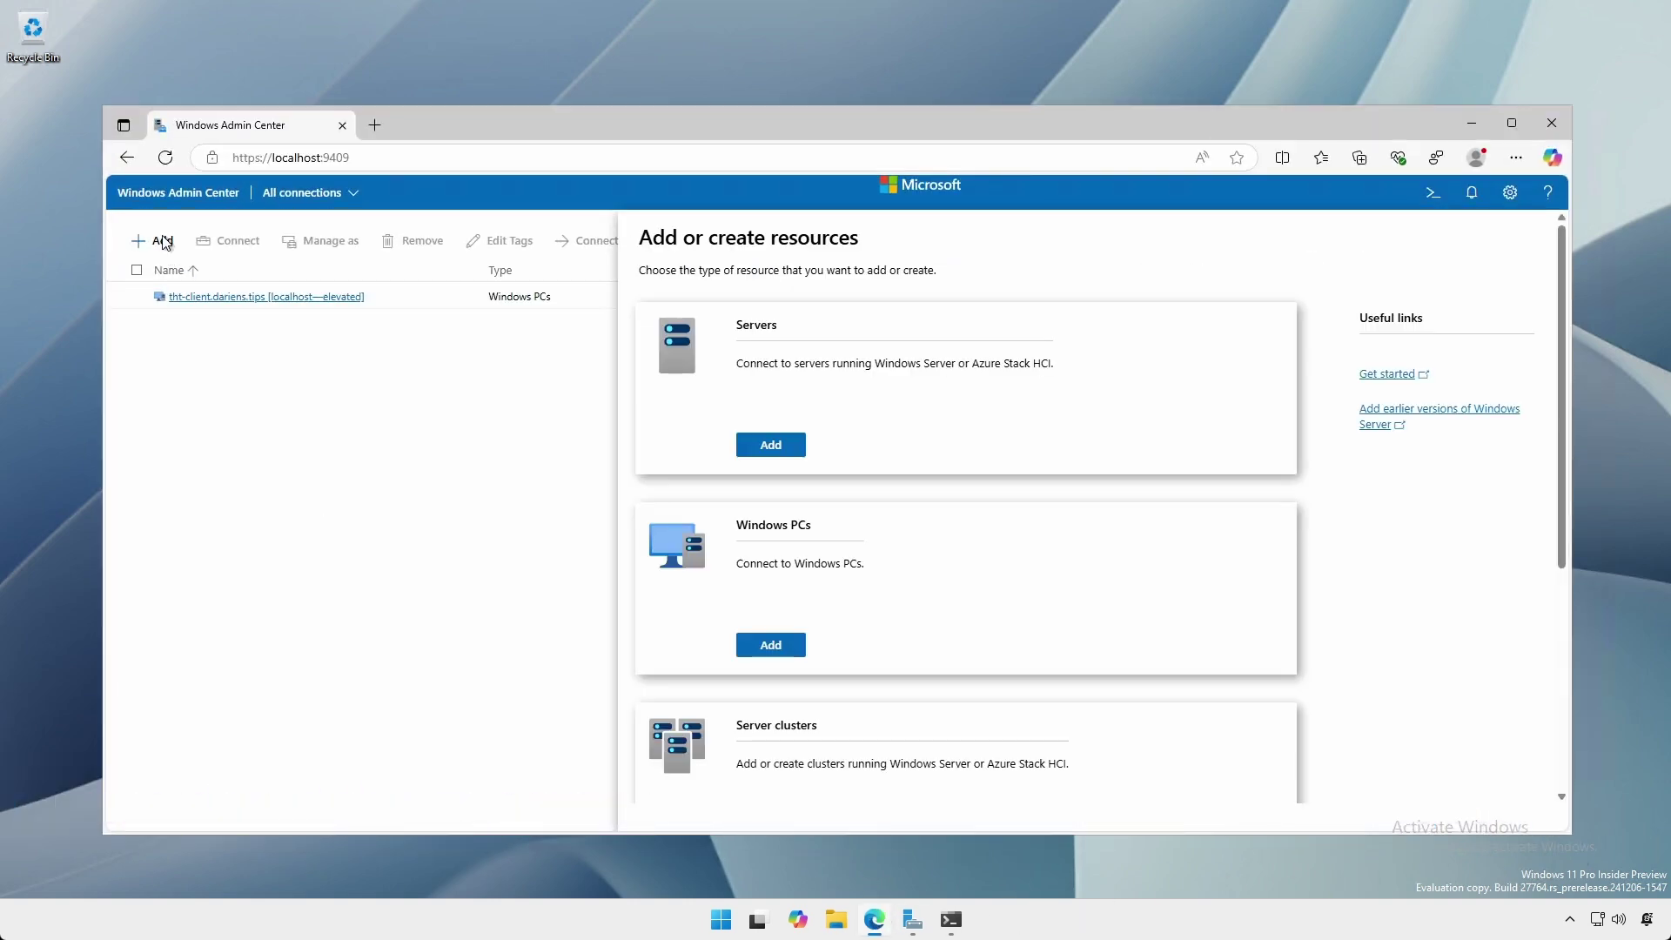
{"action": "left_click", "coordinate": [769, 444]}
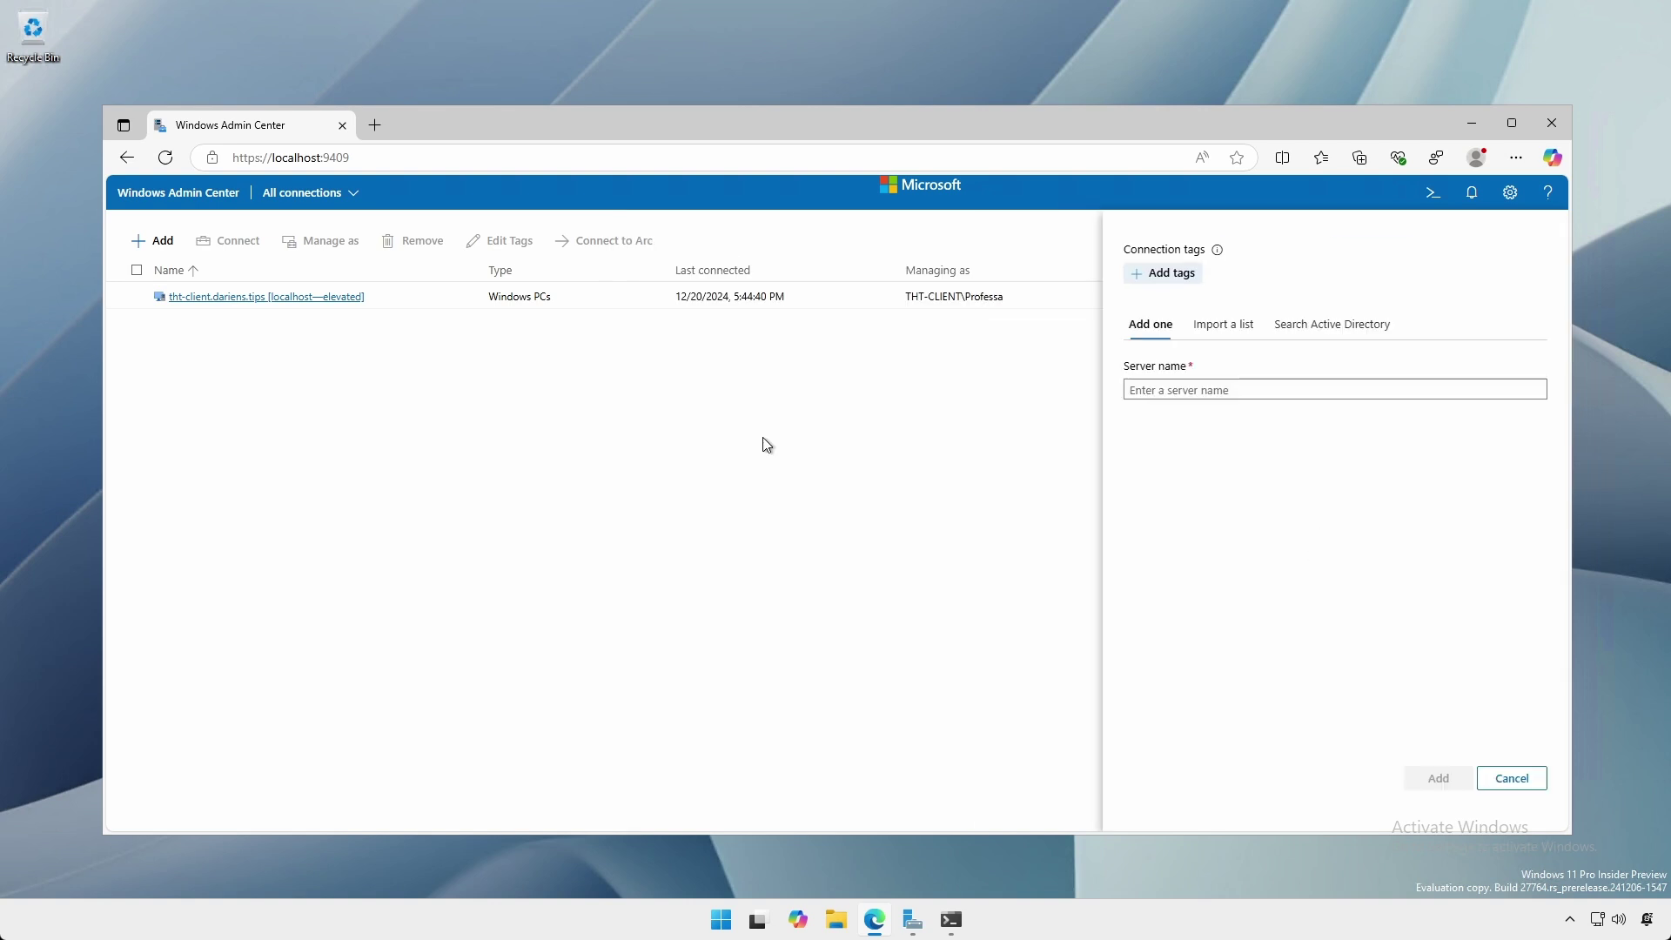
{"action": "left_click", "coordinate": [1172, 389]}
{"action": "type", "text": "tht-servergui1"}
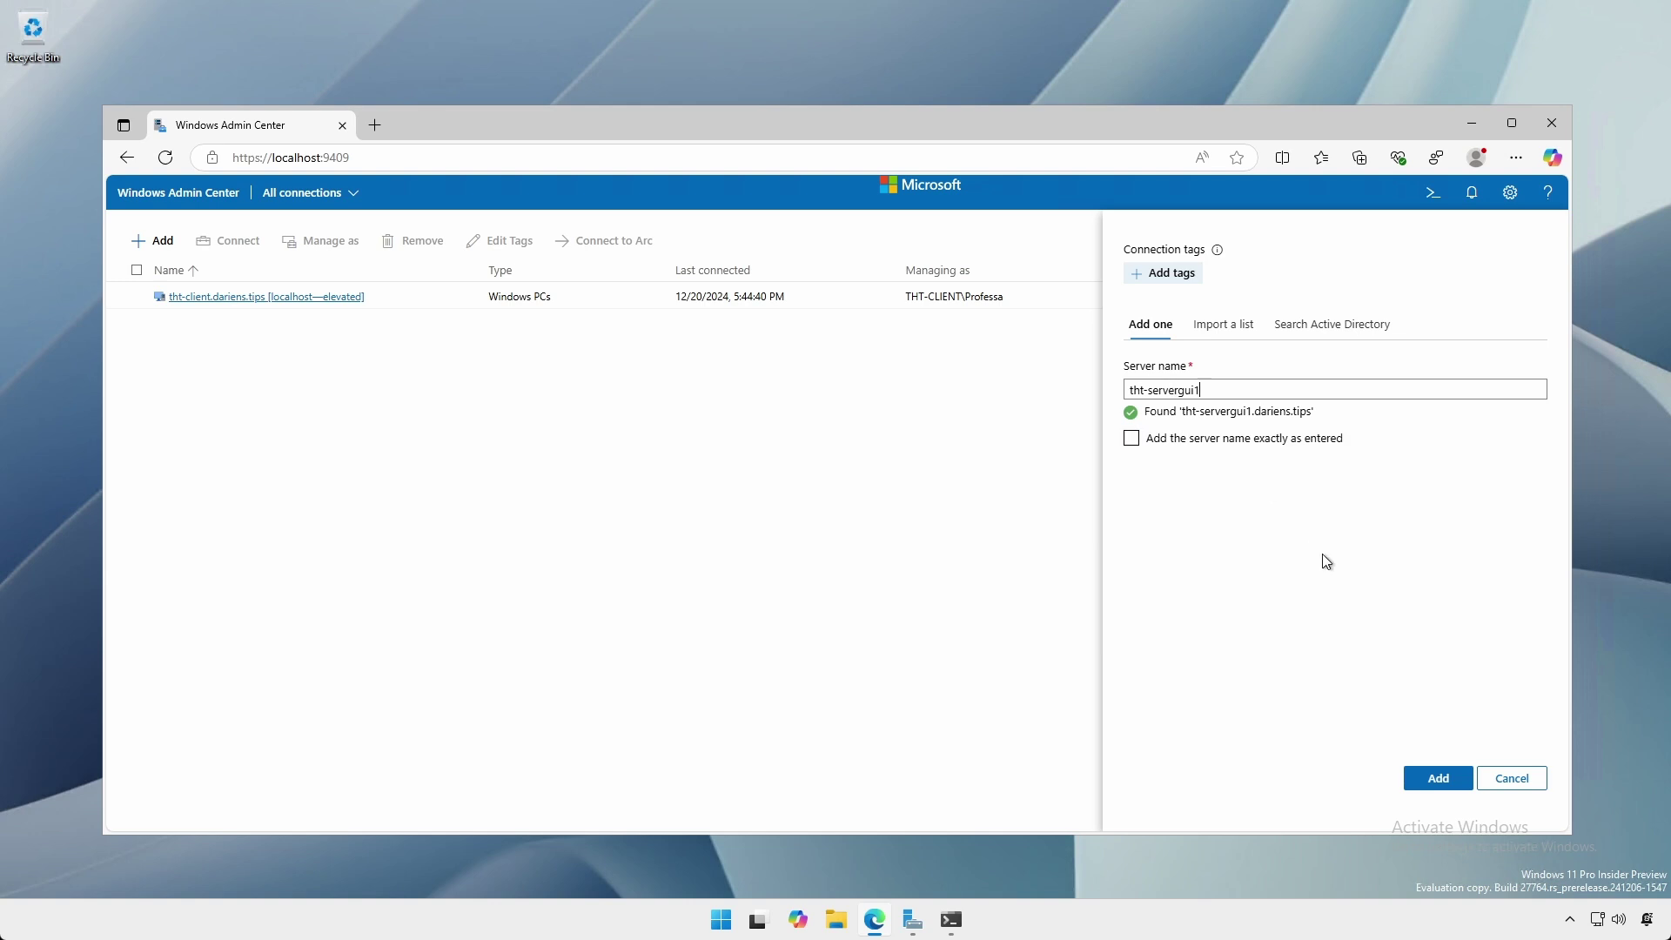
{"action": "left_click", "coordinate": [1439, 788]}
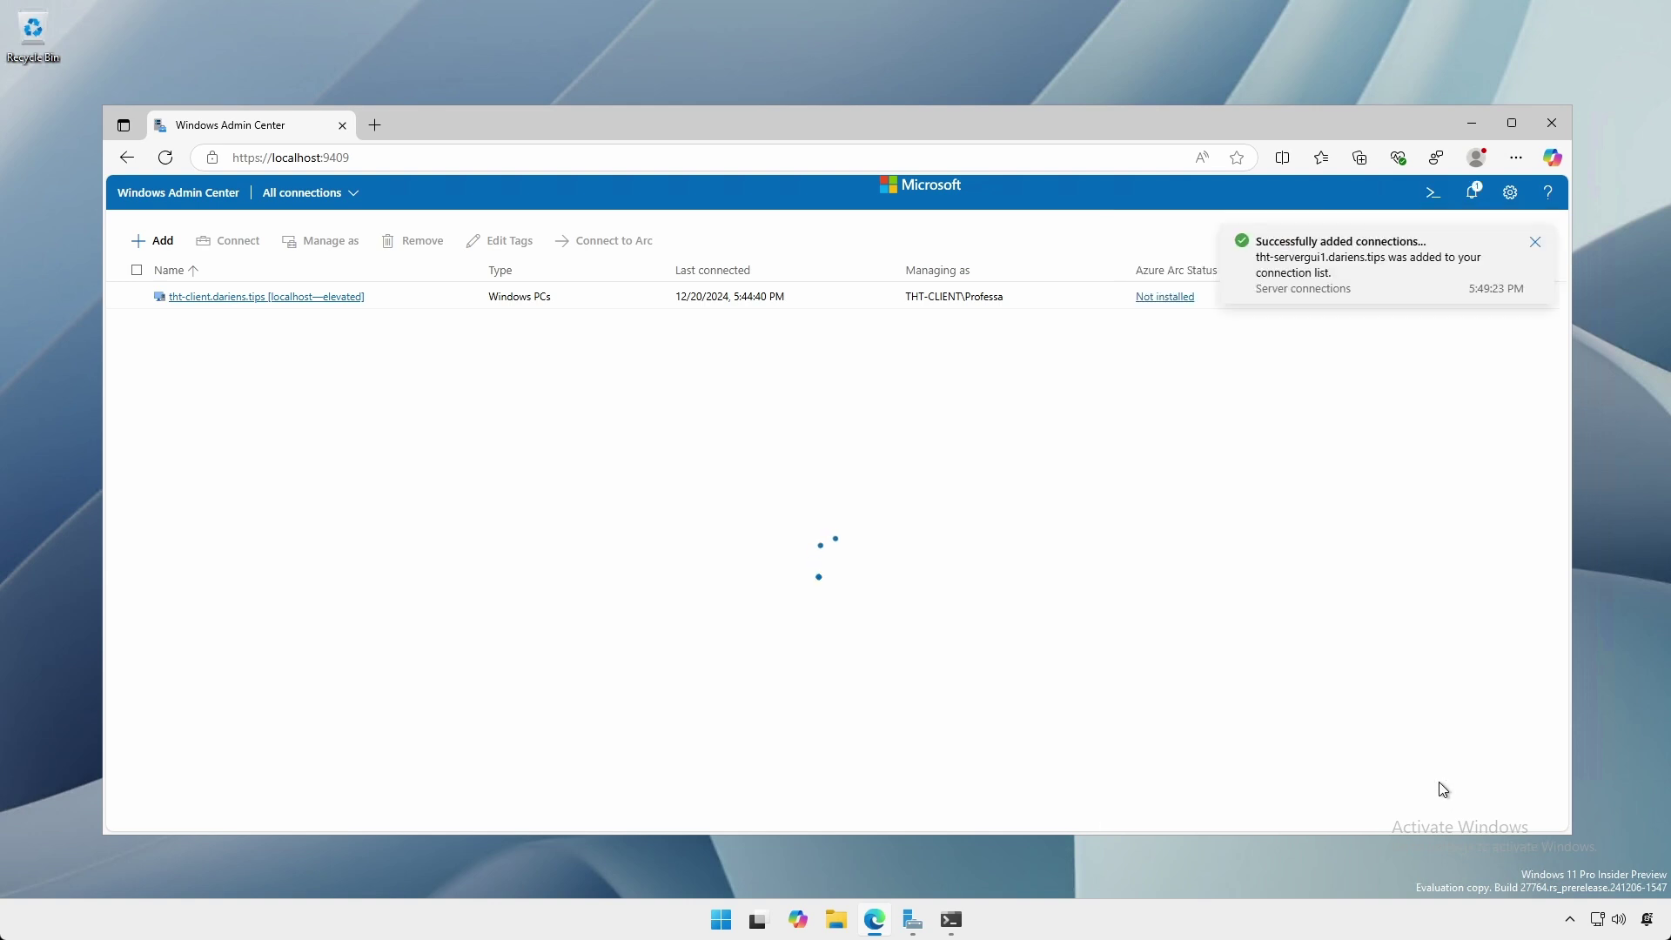
{"action": "left_click", "coordinate": [1536, 242]}
- Connect to tht-servergui2, view its Devices and Storage pages, then show the desktop
{"action": "left_click", "coordinate": [256, 399]}
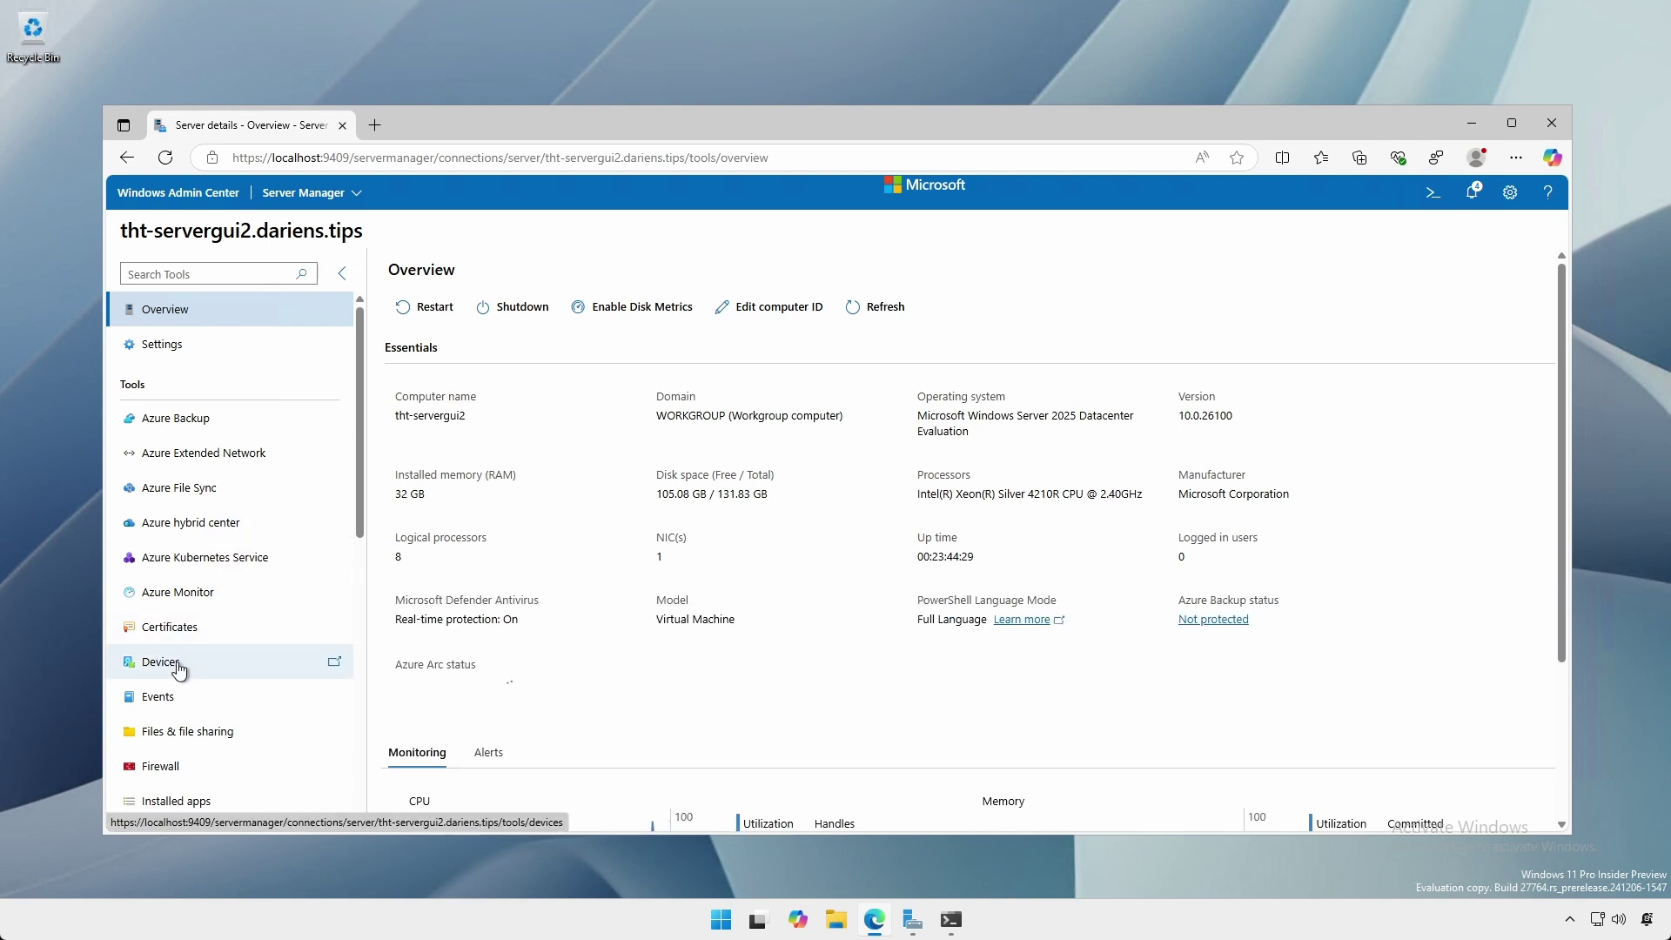
{"action": "left_click", "coordinate": [177, 666]}
{"action": "scroll", "coordinate": [178, 670], "scroll_direction": "down", "scroll_amount": 6}
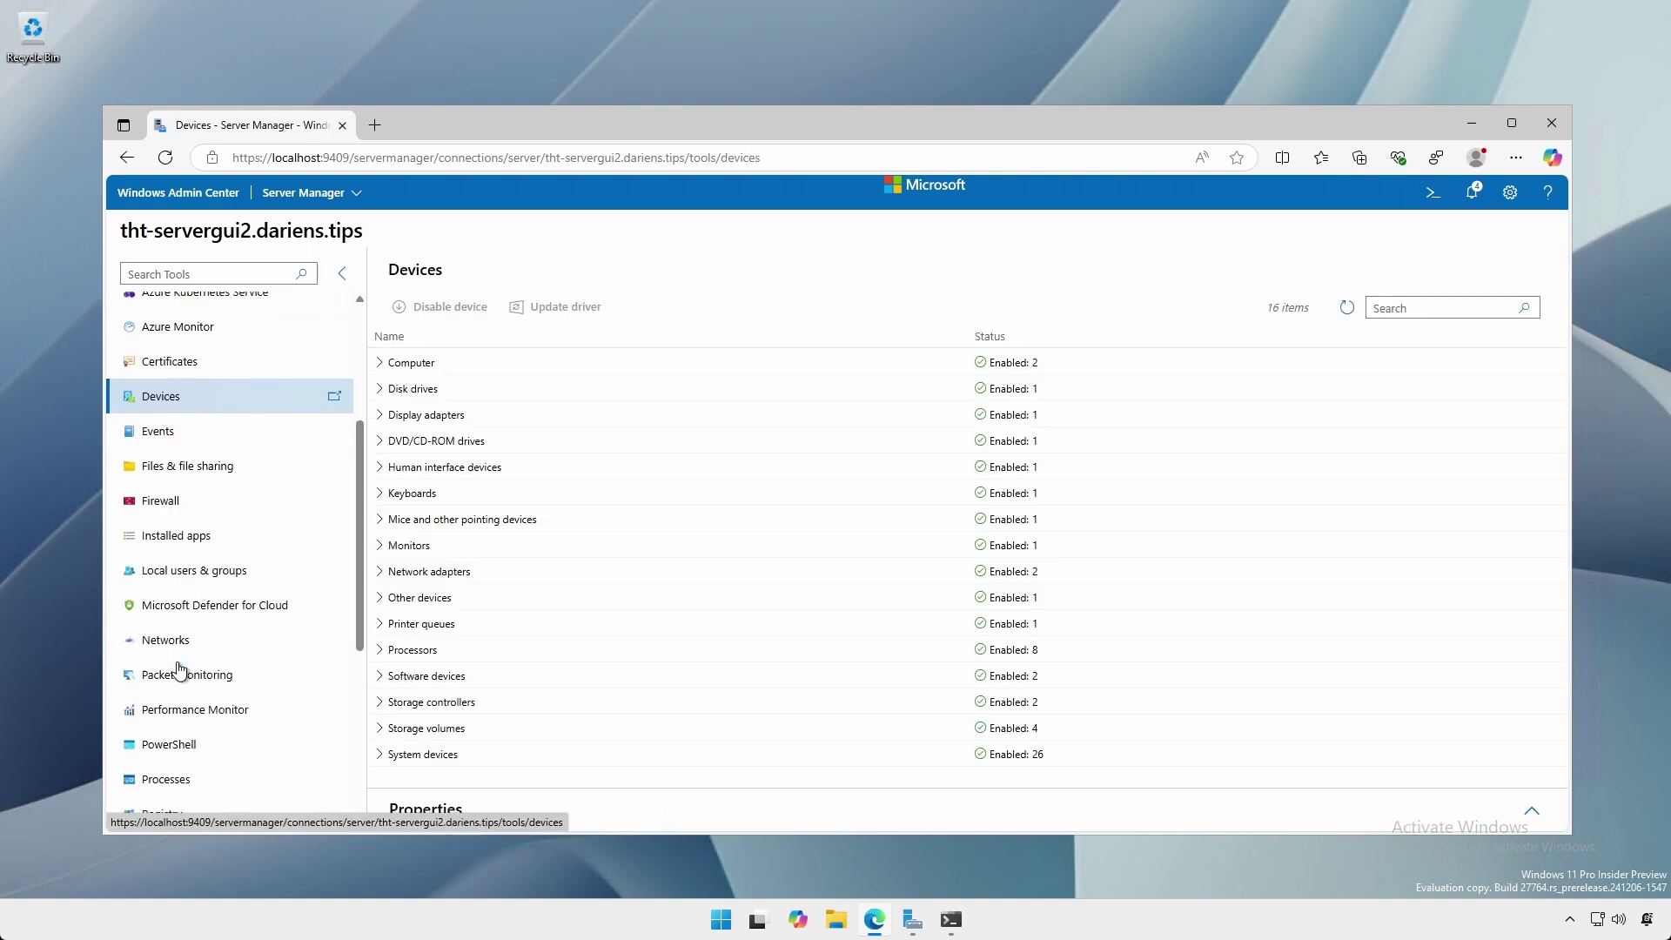
{"action": "left_click", "coordinate": [150, 771]}
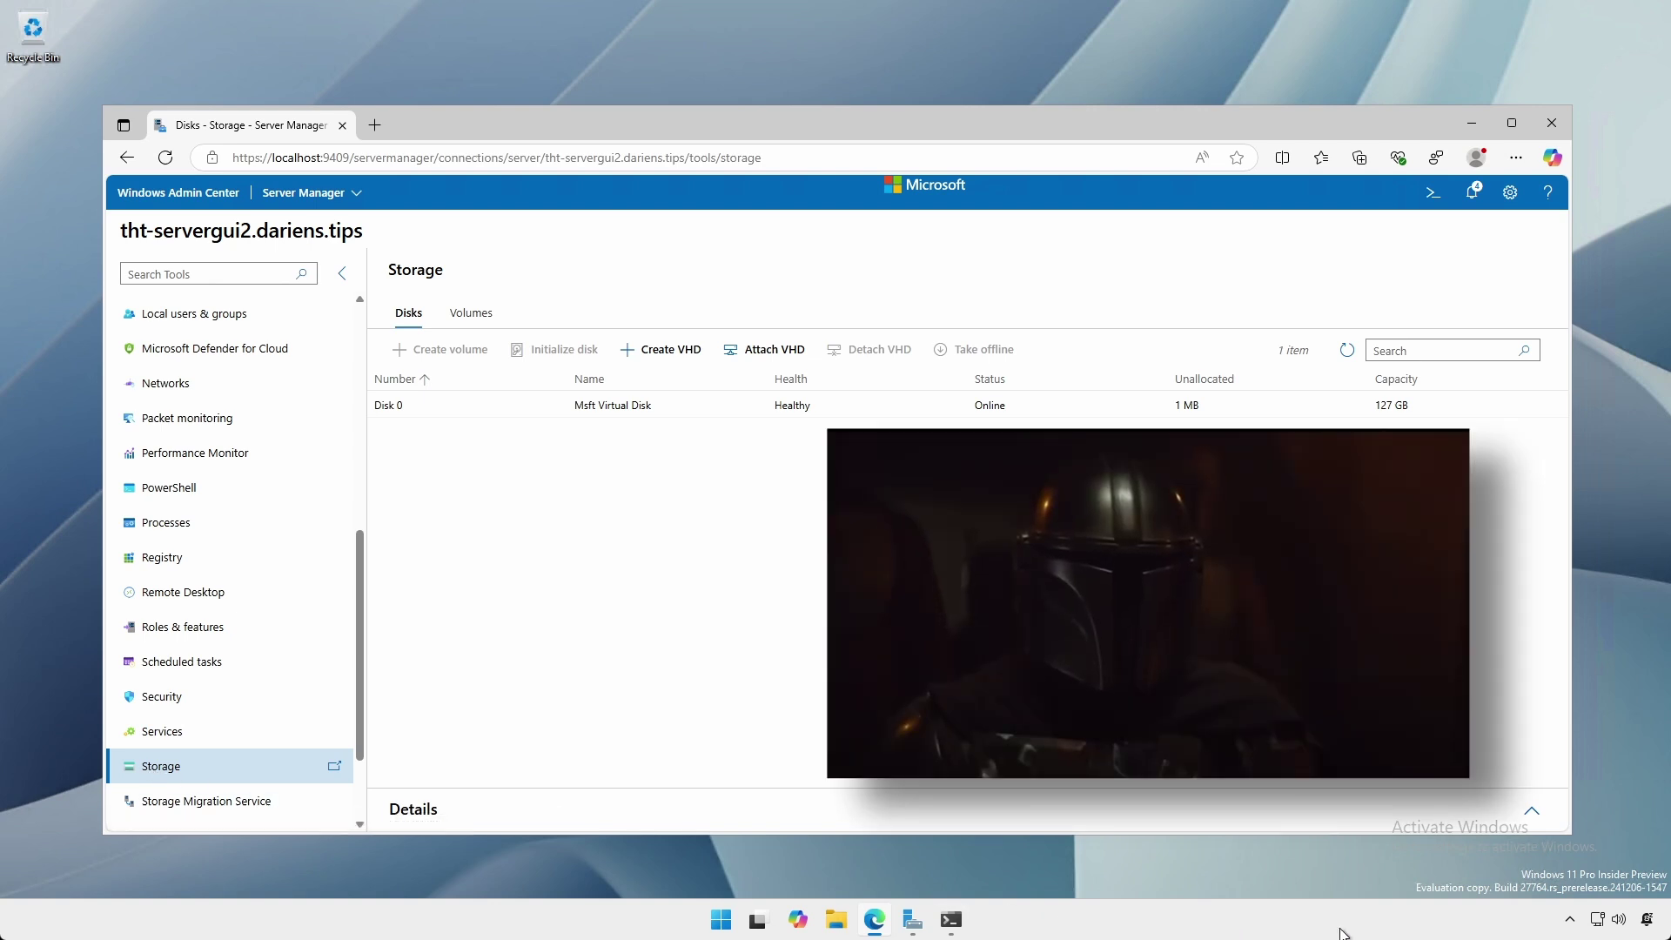
{"action": "left_click", "coordinate": [1666, 919]}
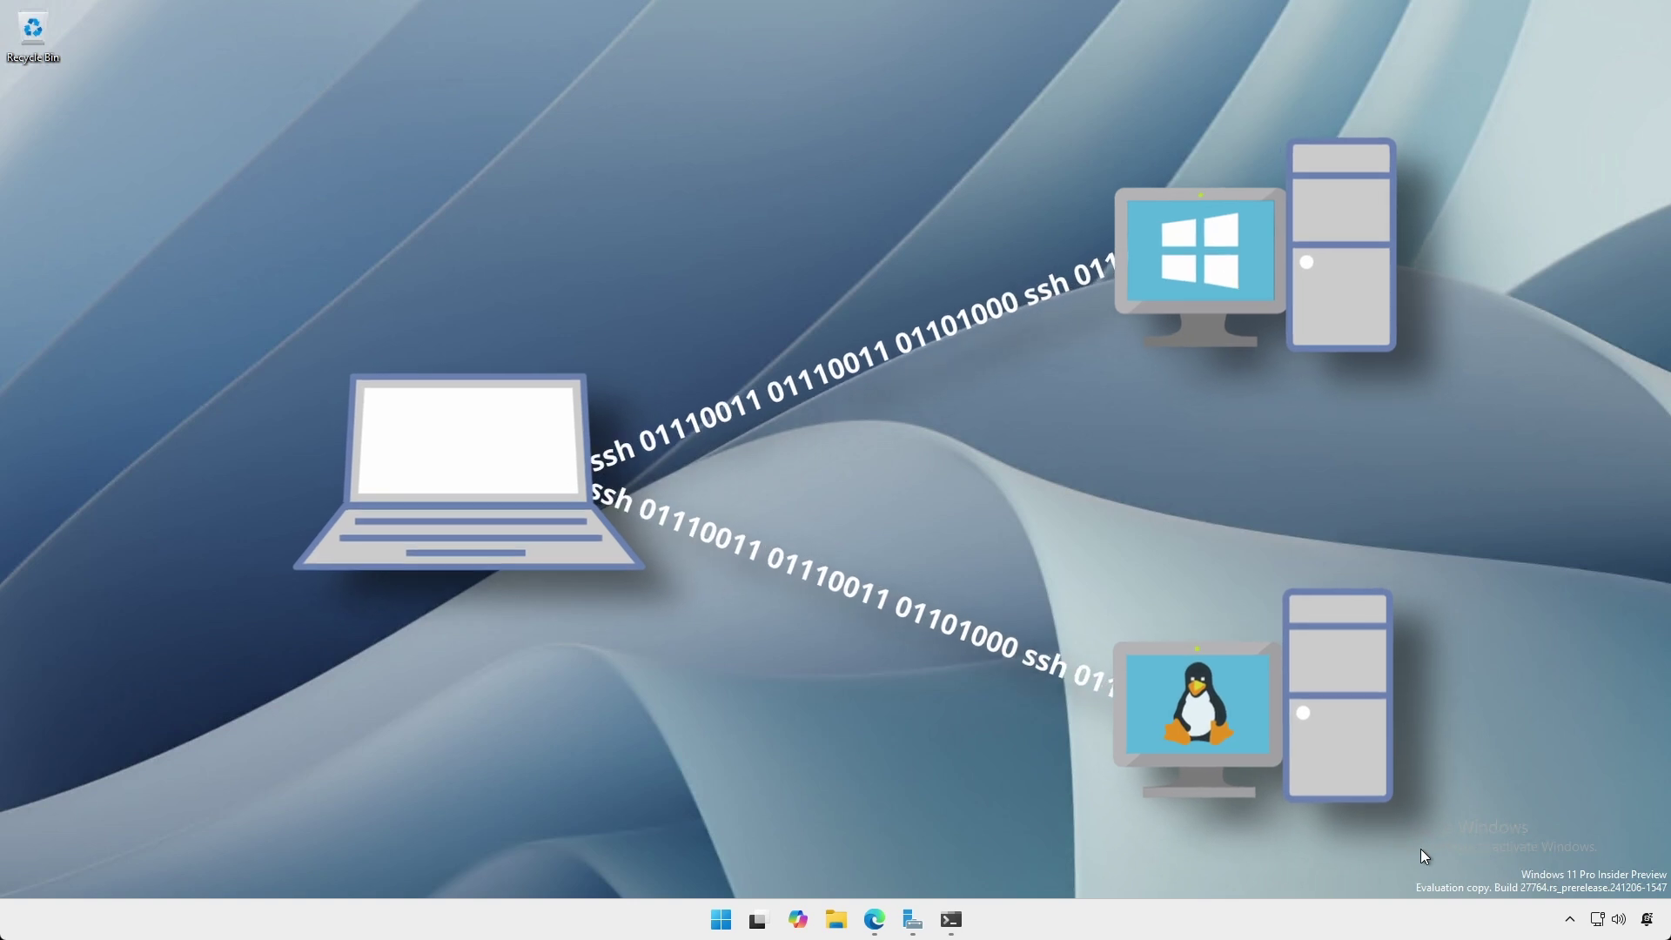
- SSH to user@tht-hypvcore2, accept its host key with 'yes', and enter the account password
{"action": "left_click", "coordinate": [951, 919]}
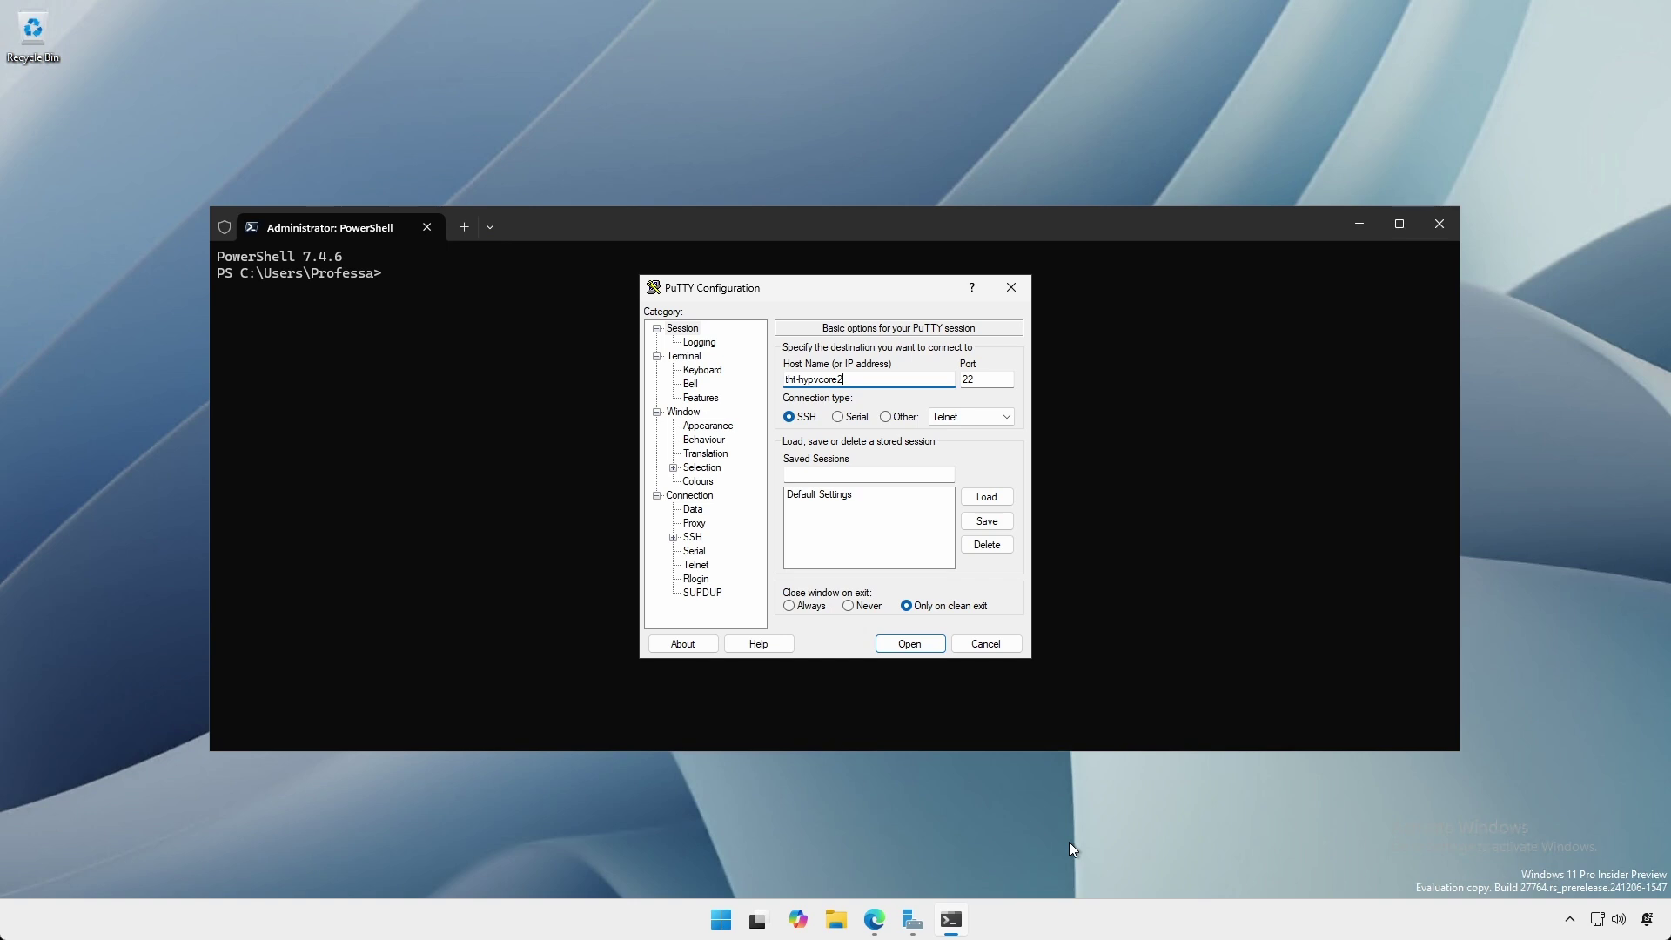
{"action": "key", "text": "Escape"}
{"action": "type", "text": "ssh professa@tht-hypvcore2"}
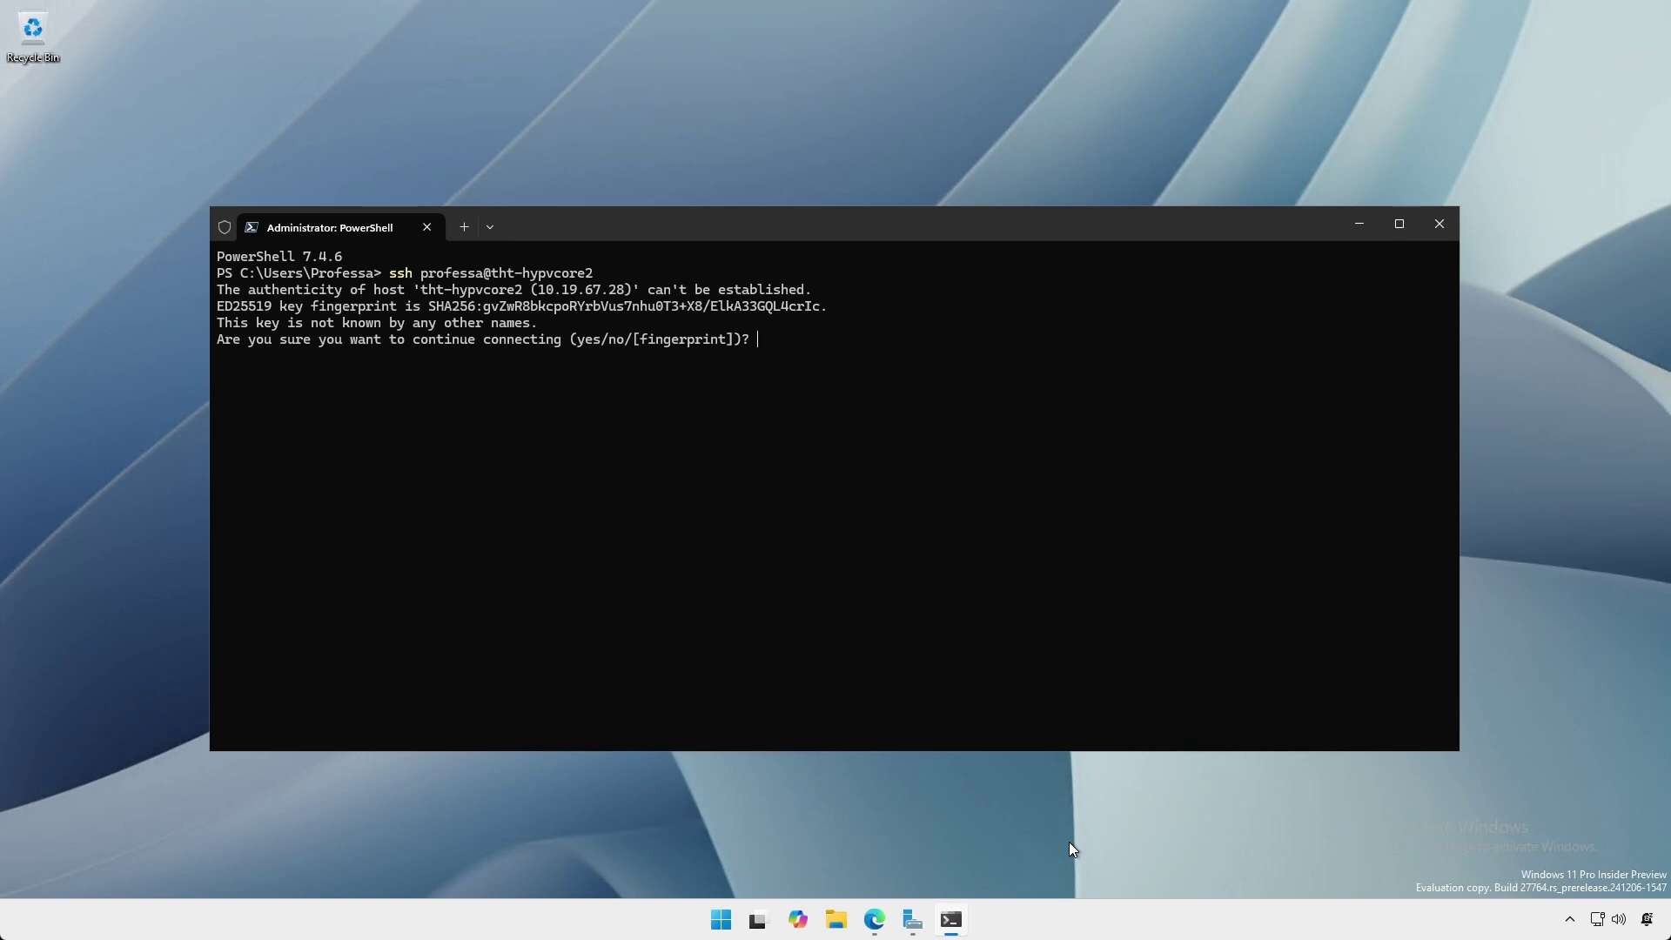
{"action": "type", "text": "yes"}
{"action": "key", "text": "Return"}
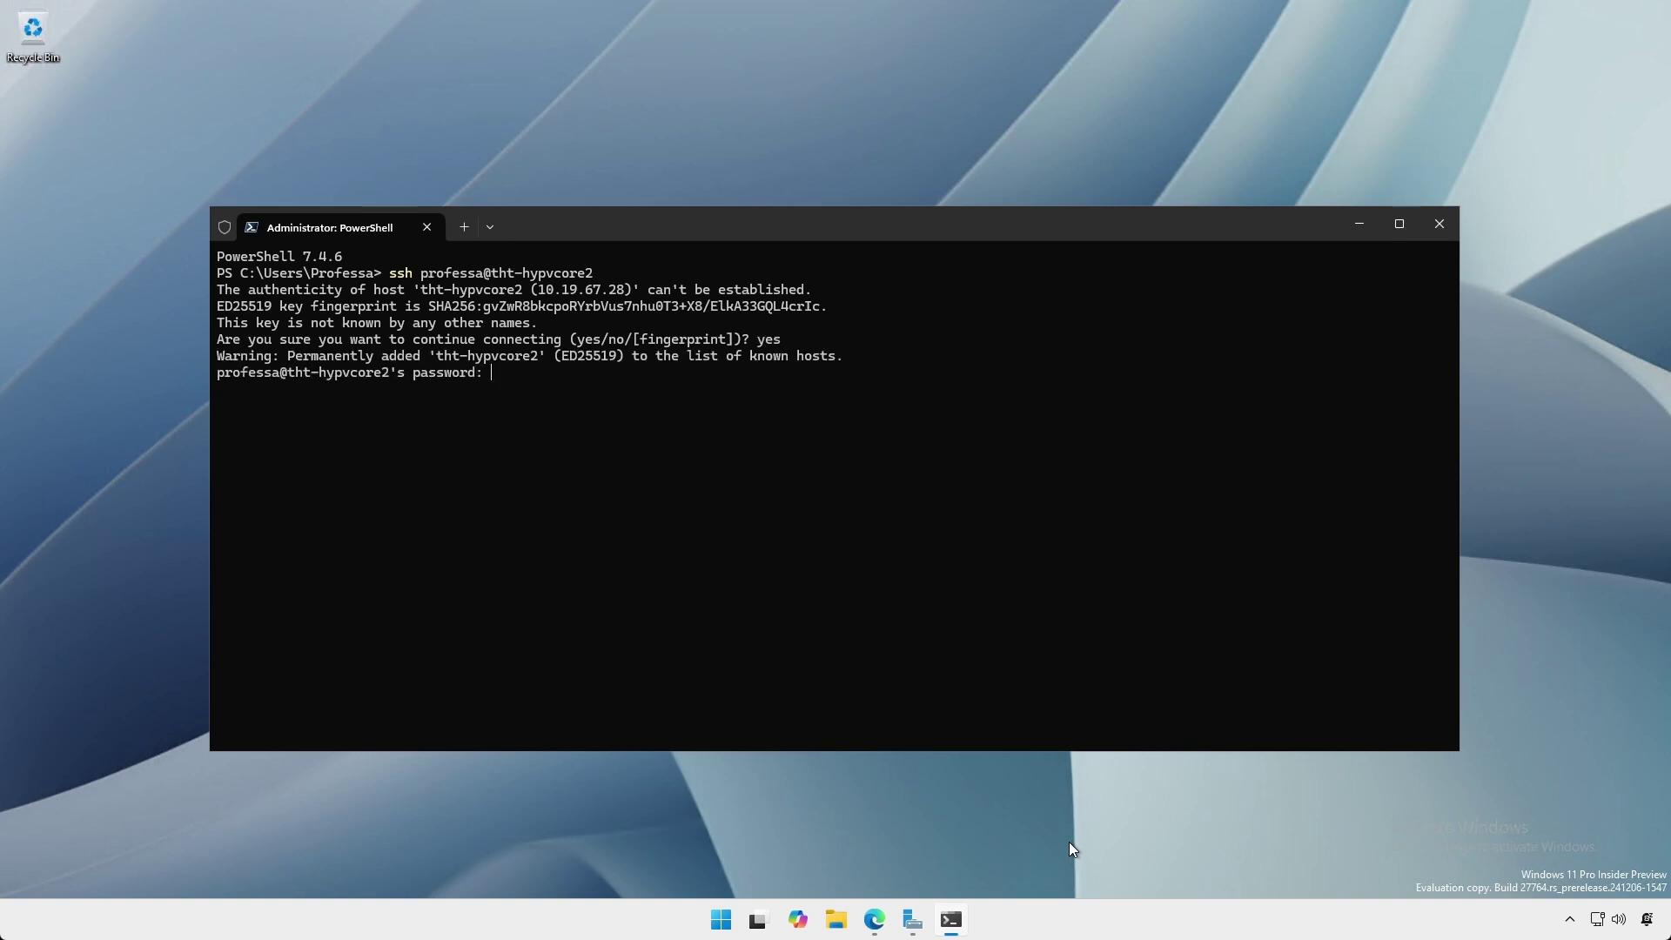
{"action": "key", "text": "Return"}
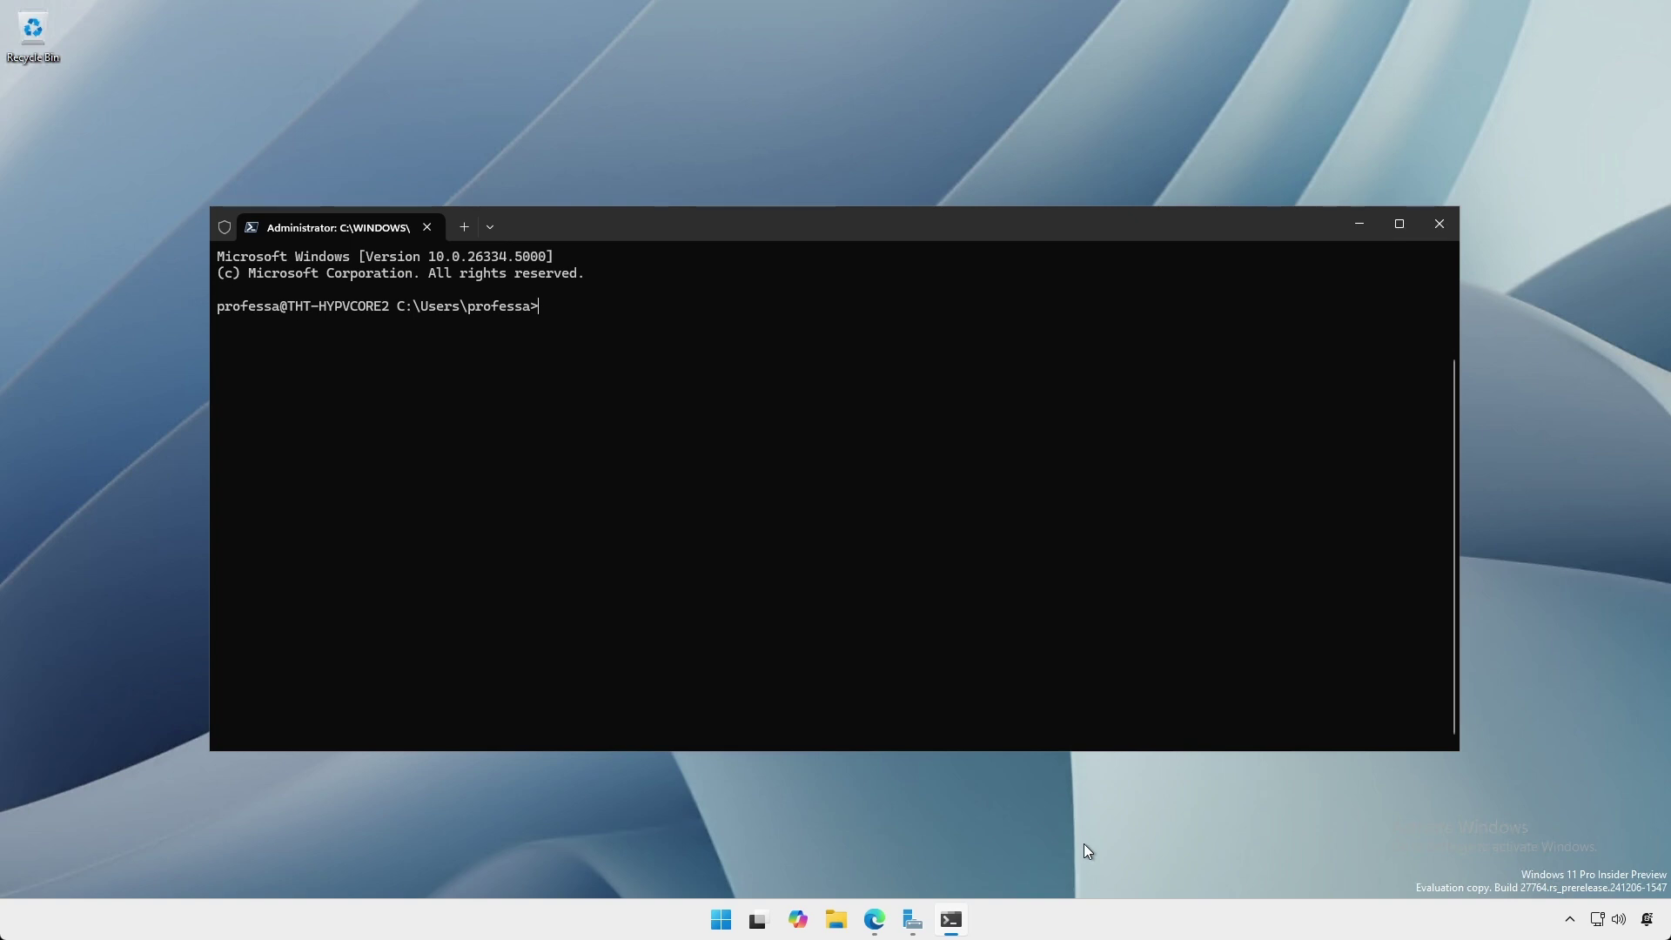
{"action": "left_click", "coordinate": [1667, 919]}
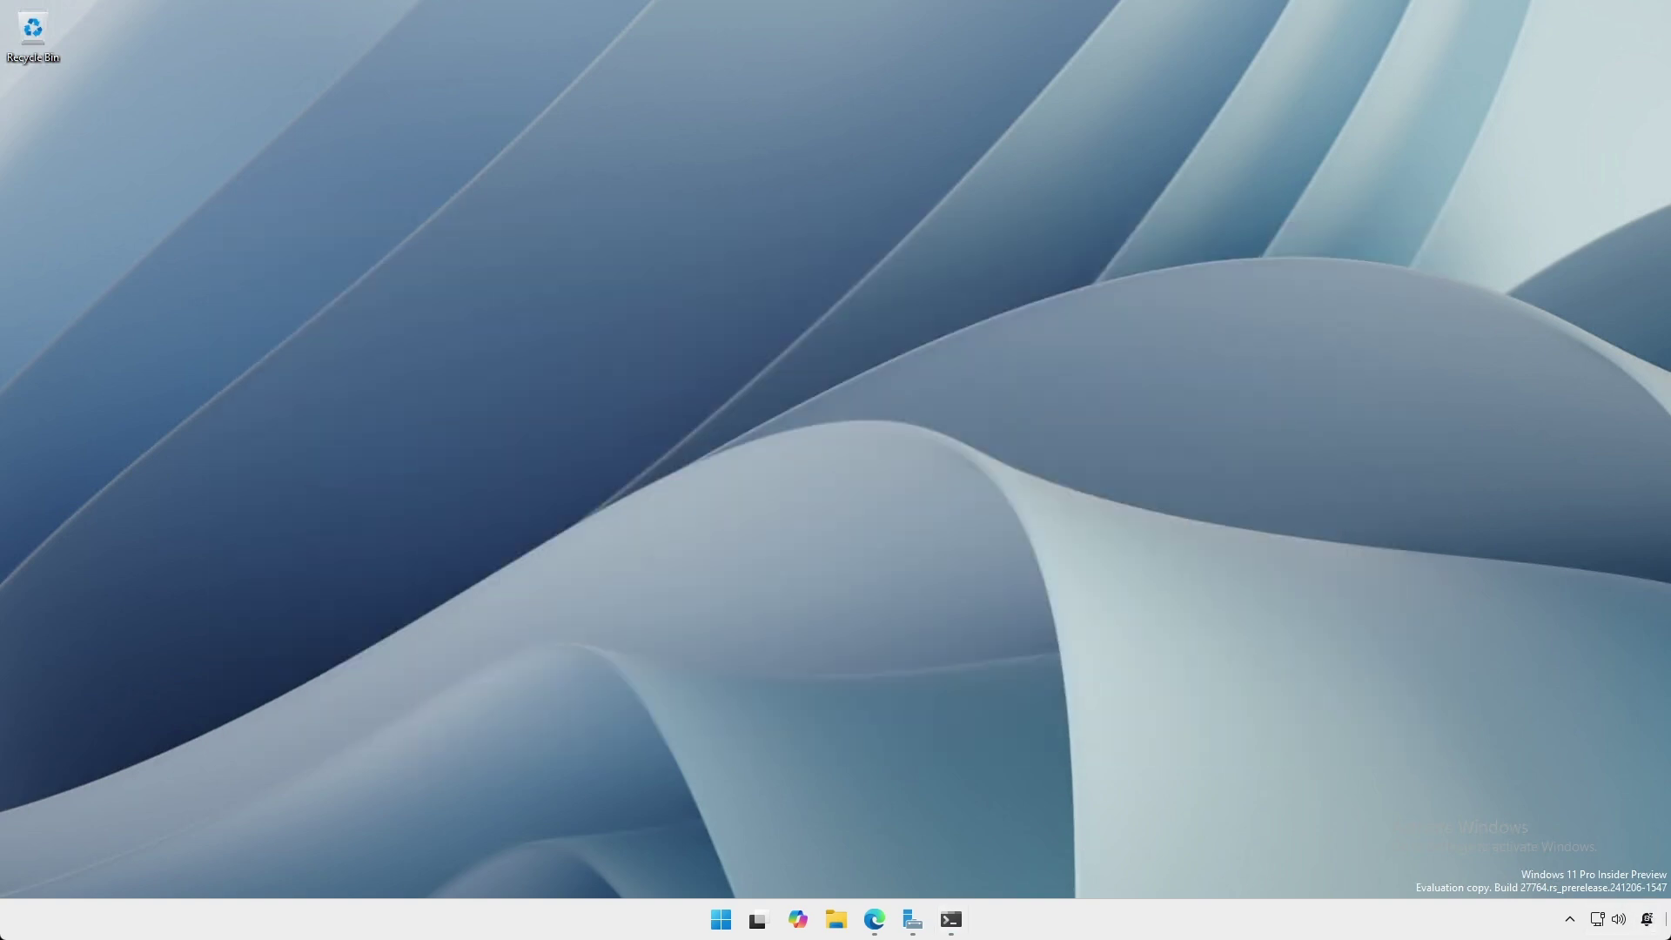